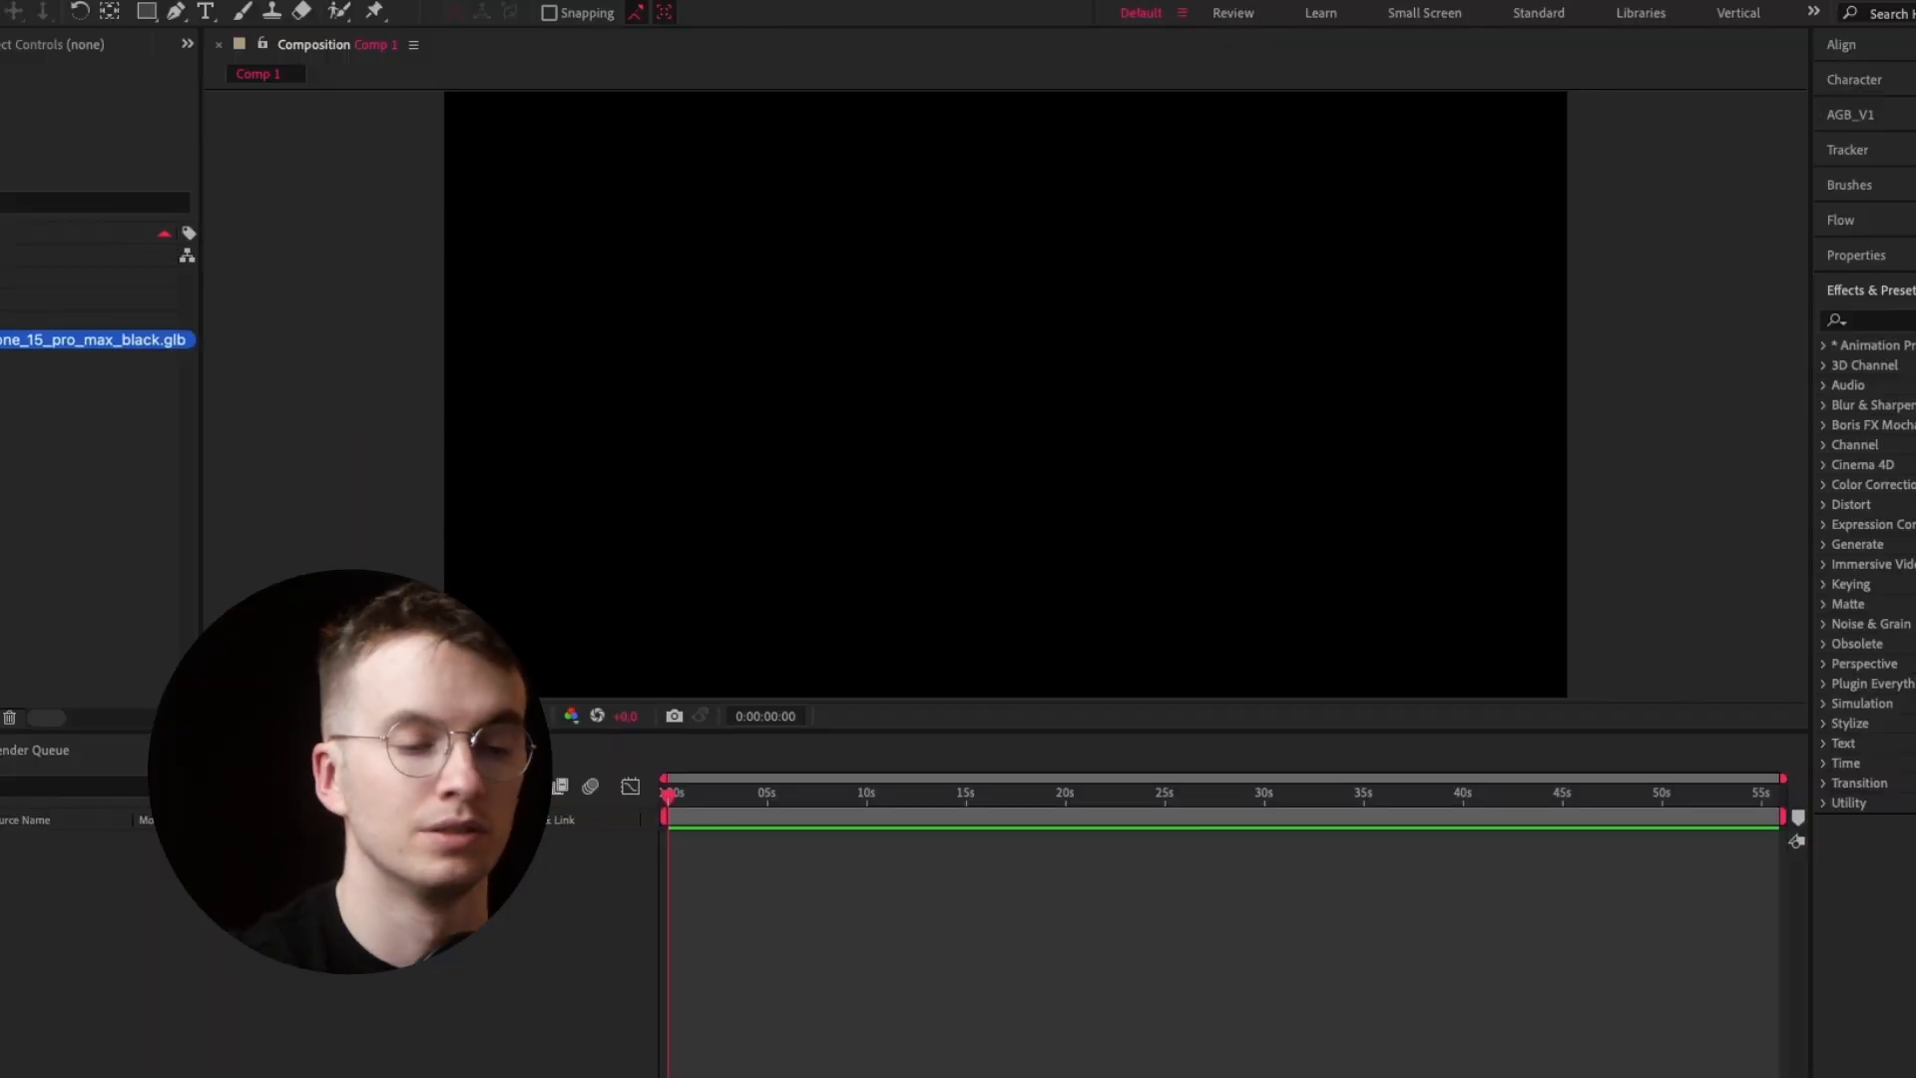
Add the apple_iphone_15_pro_max_black.glb model to Comp 1, review its basic and advanced model settings, and accept them
drag(20, 340, 727, 374)
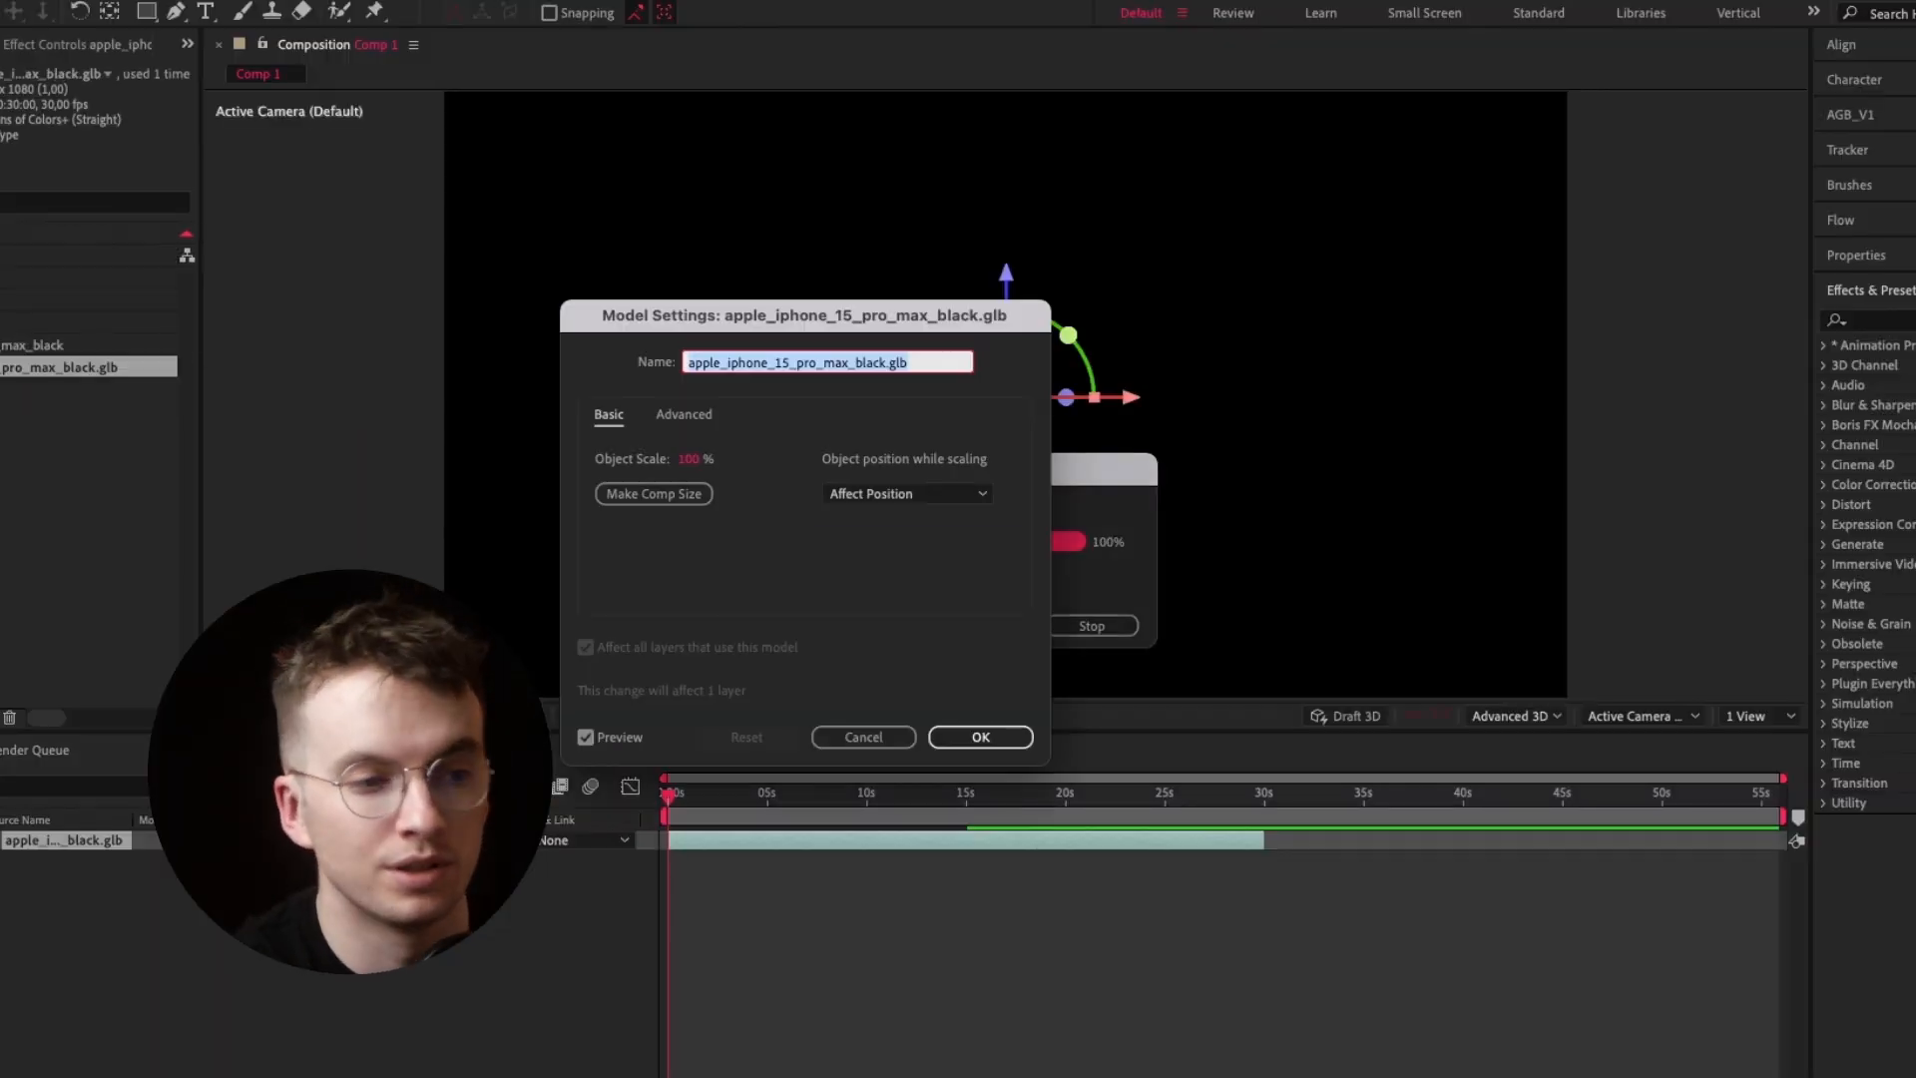
click(684, 414)
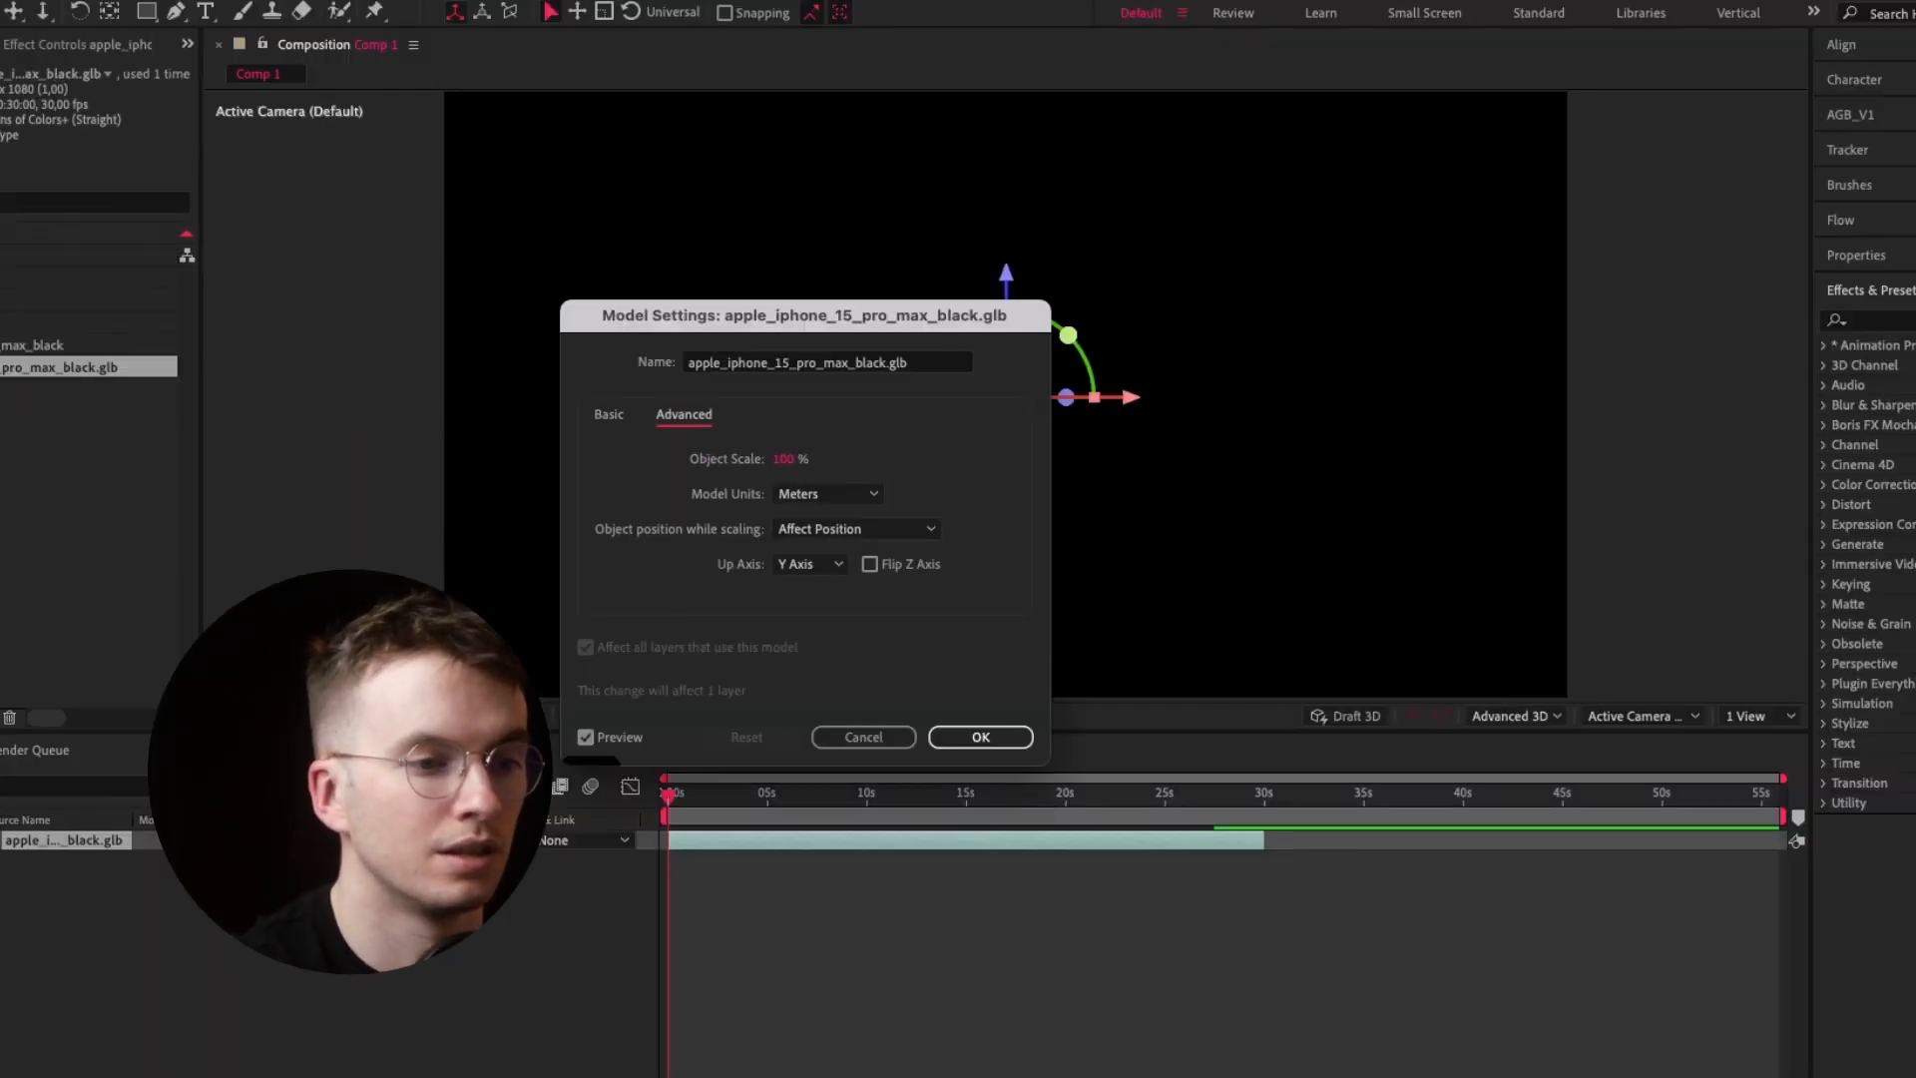
click(609, 414)
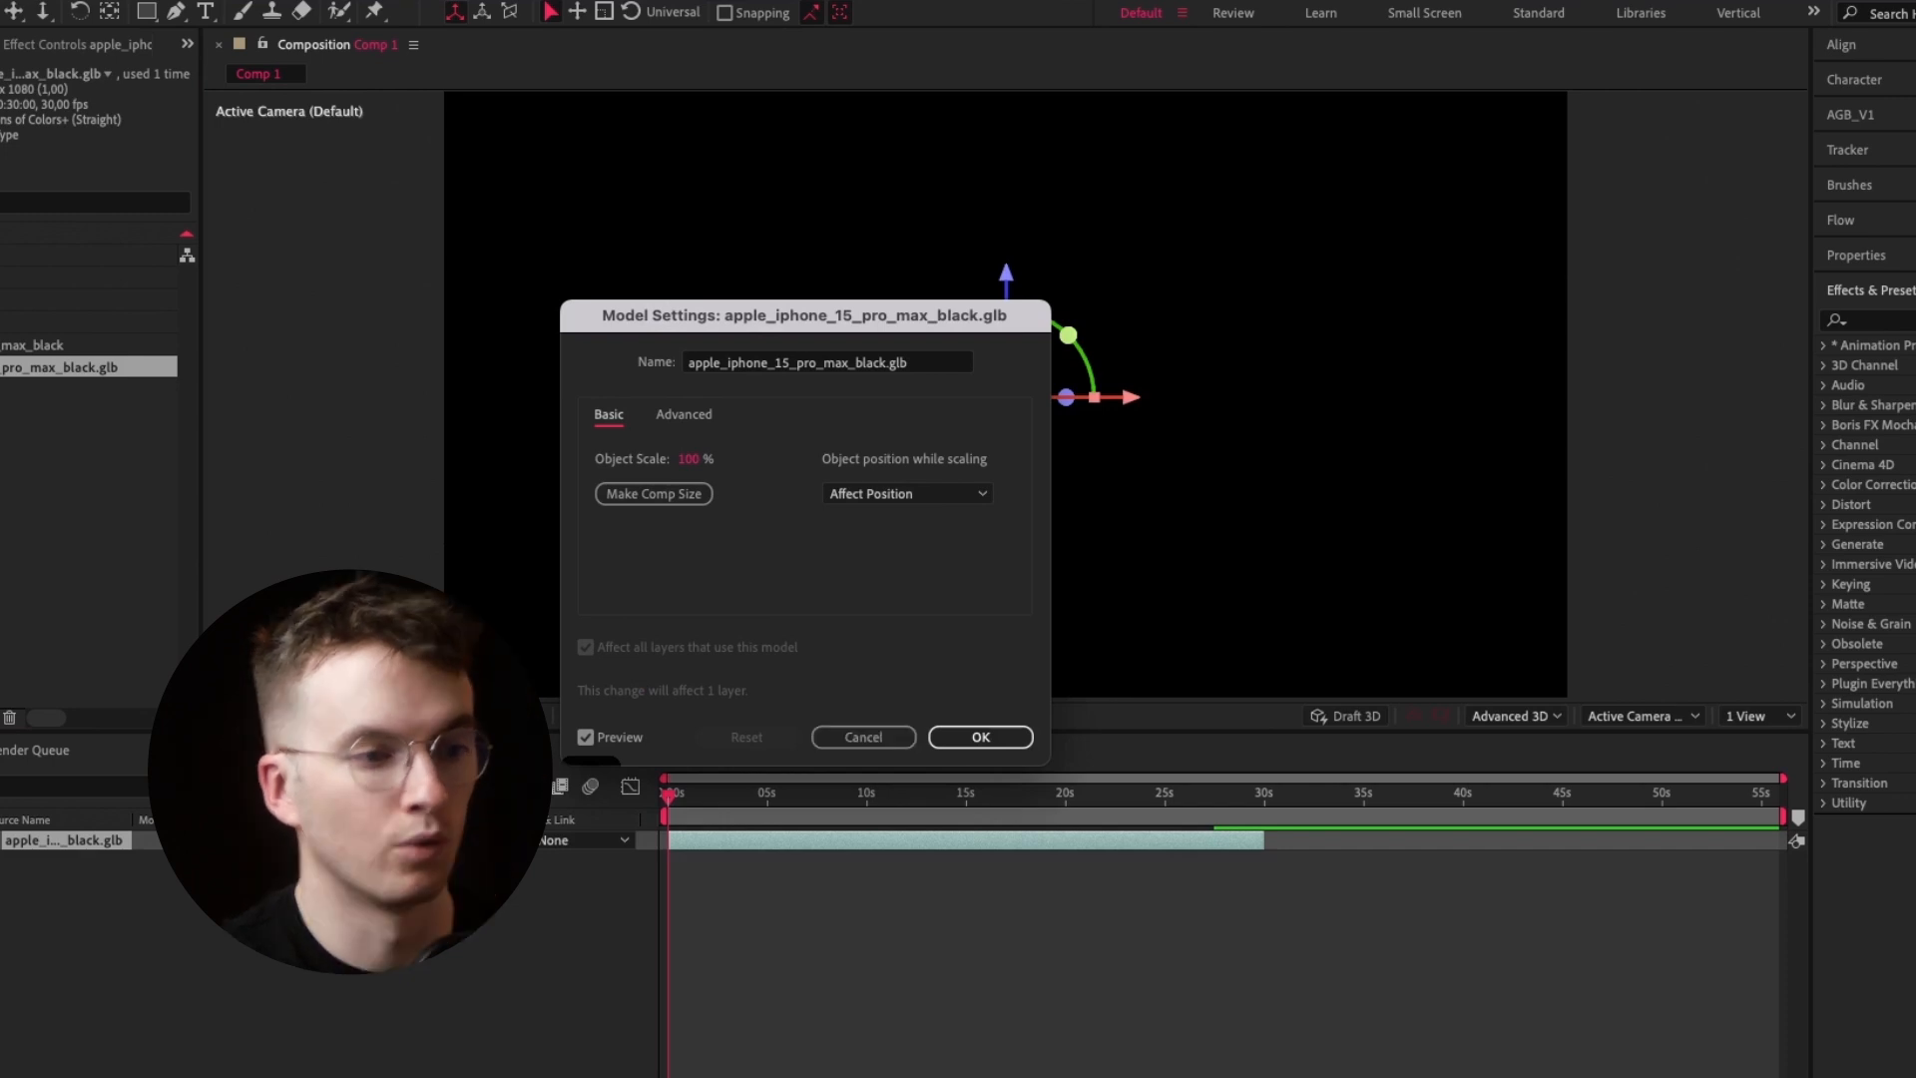
key(Return)
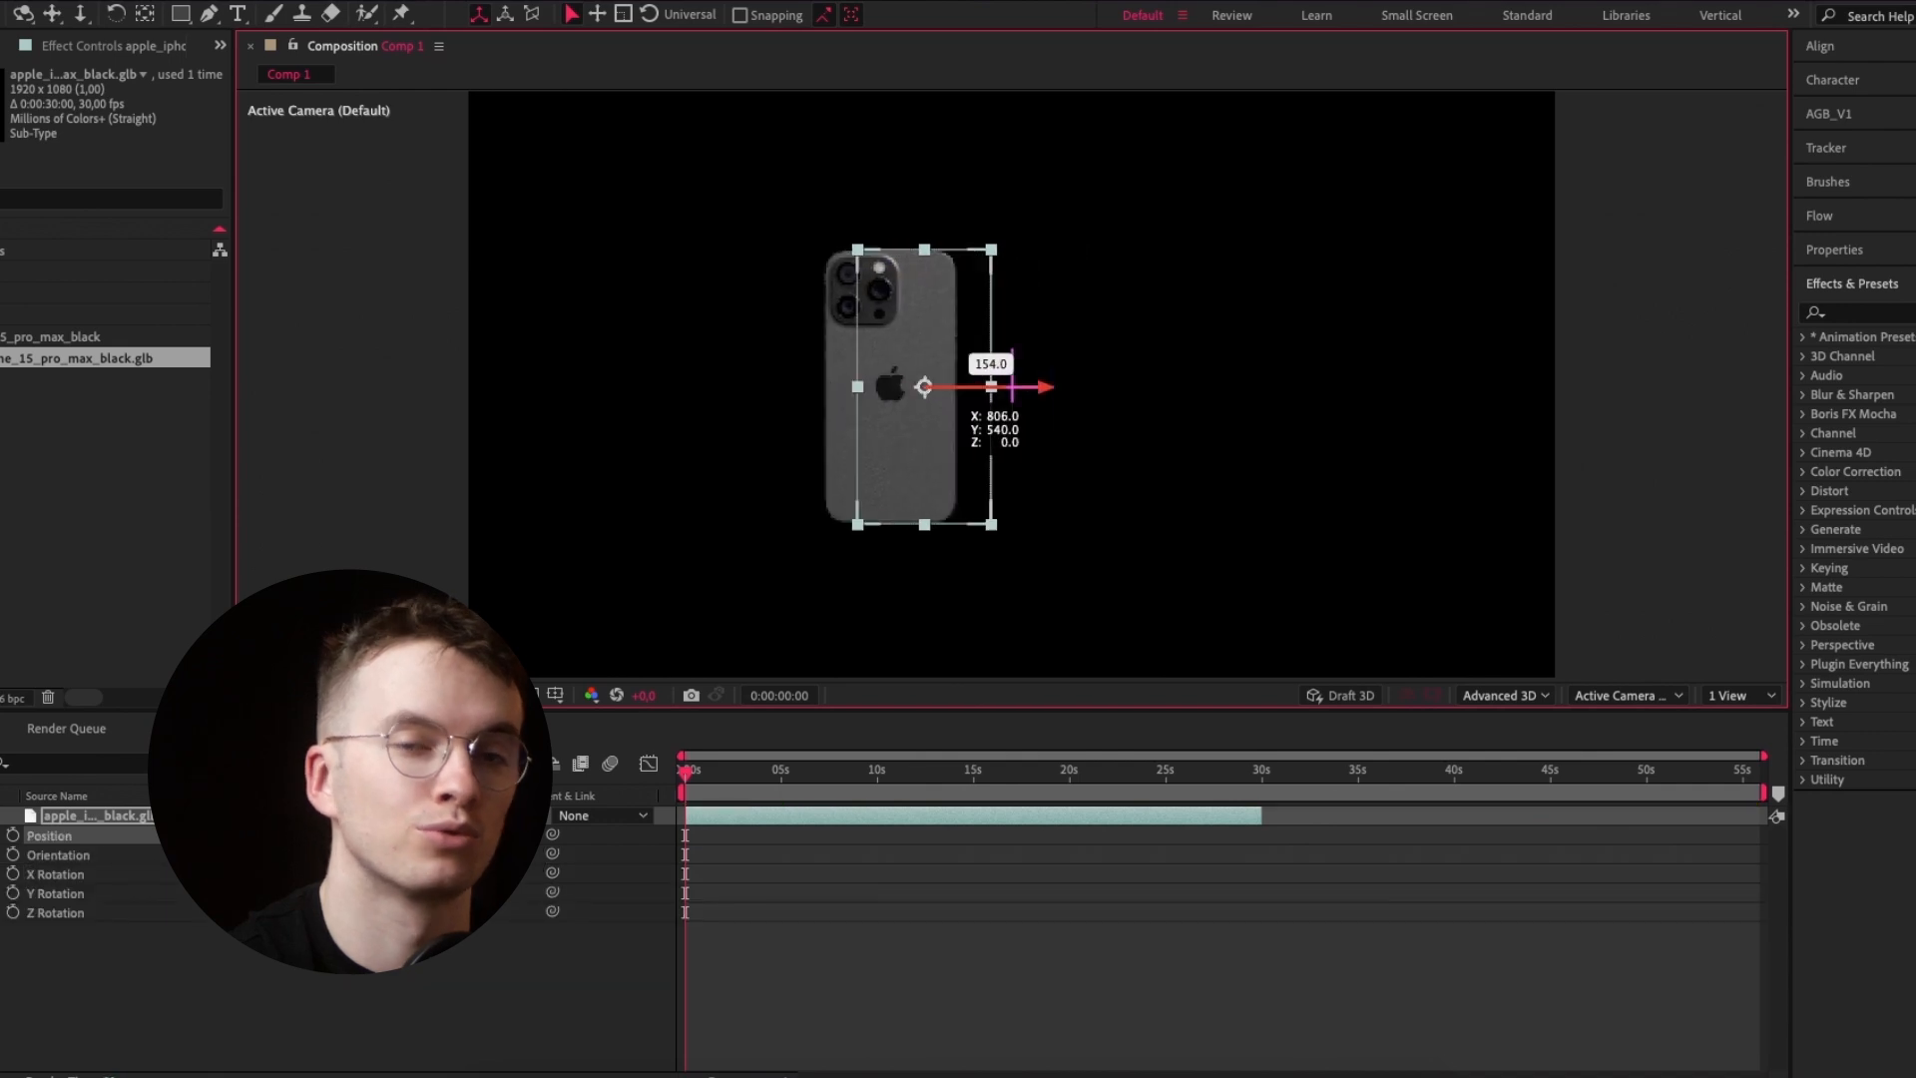
Move the phone model sideways and upward in the frame, check it from the Right view, and return to the active camera
drag(967, 387, 1039, 387)
mouse_move(997, 270)
mouse_down()
mouse_move(997, 189)
mouse_move(997, 238)
mouse_up()
click(1627, 695)
click(1591, 881)
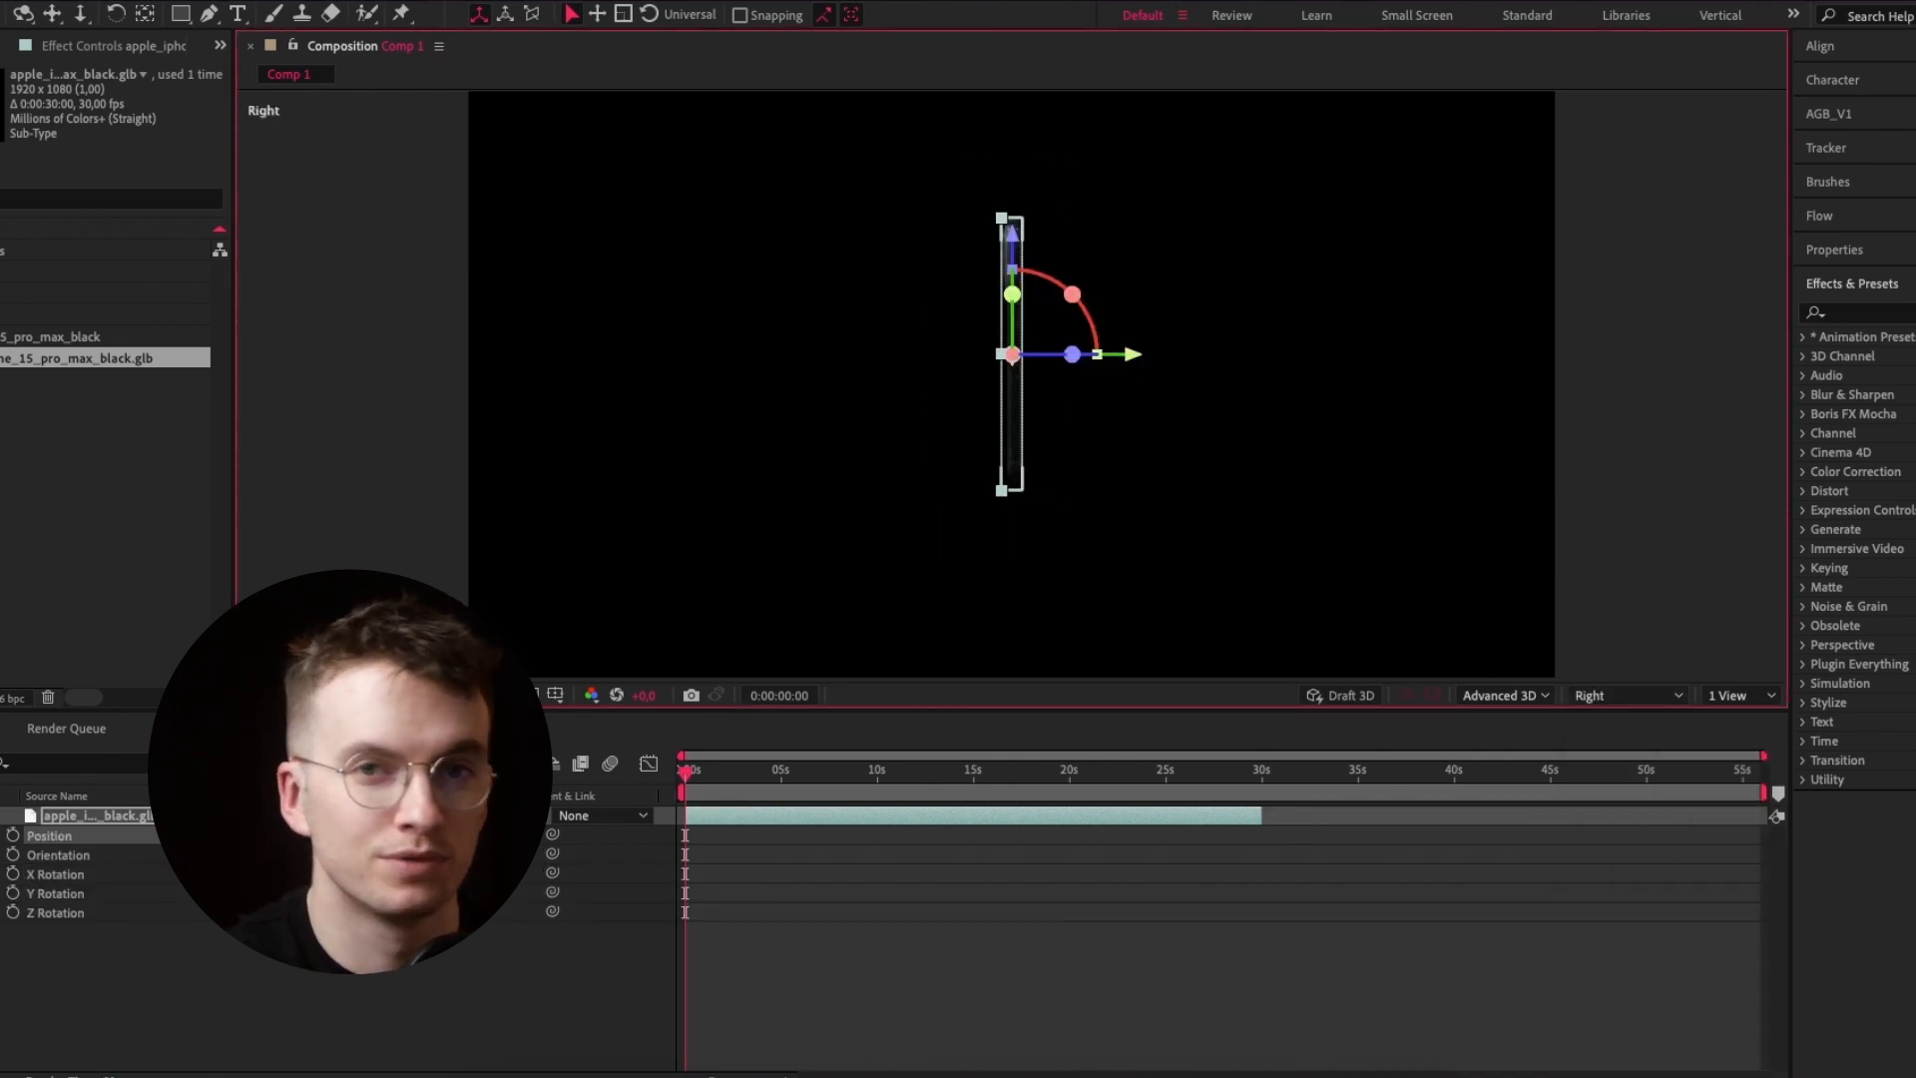
click(1627, 696)
click(1627, 714)
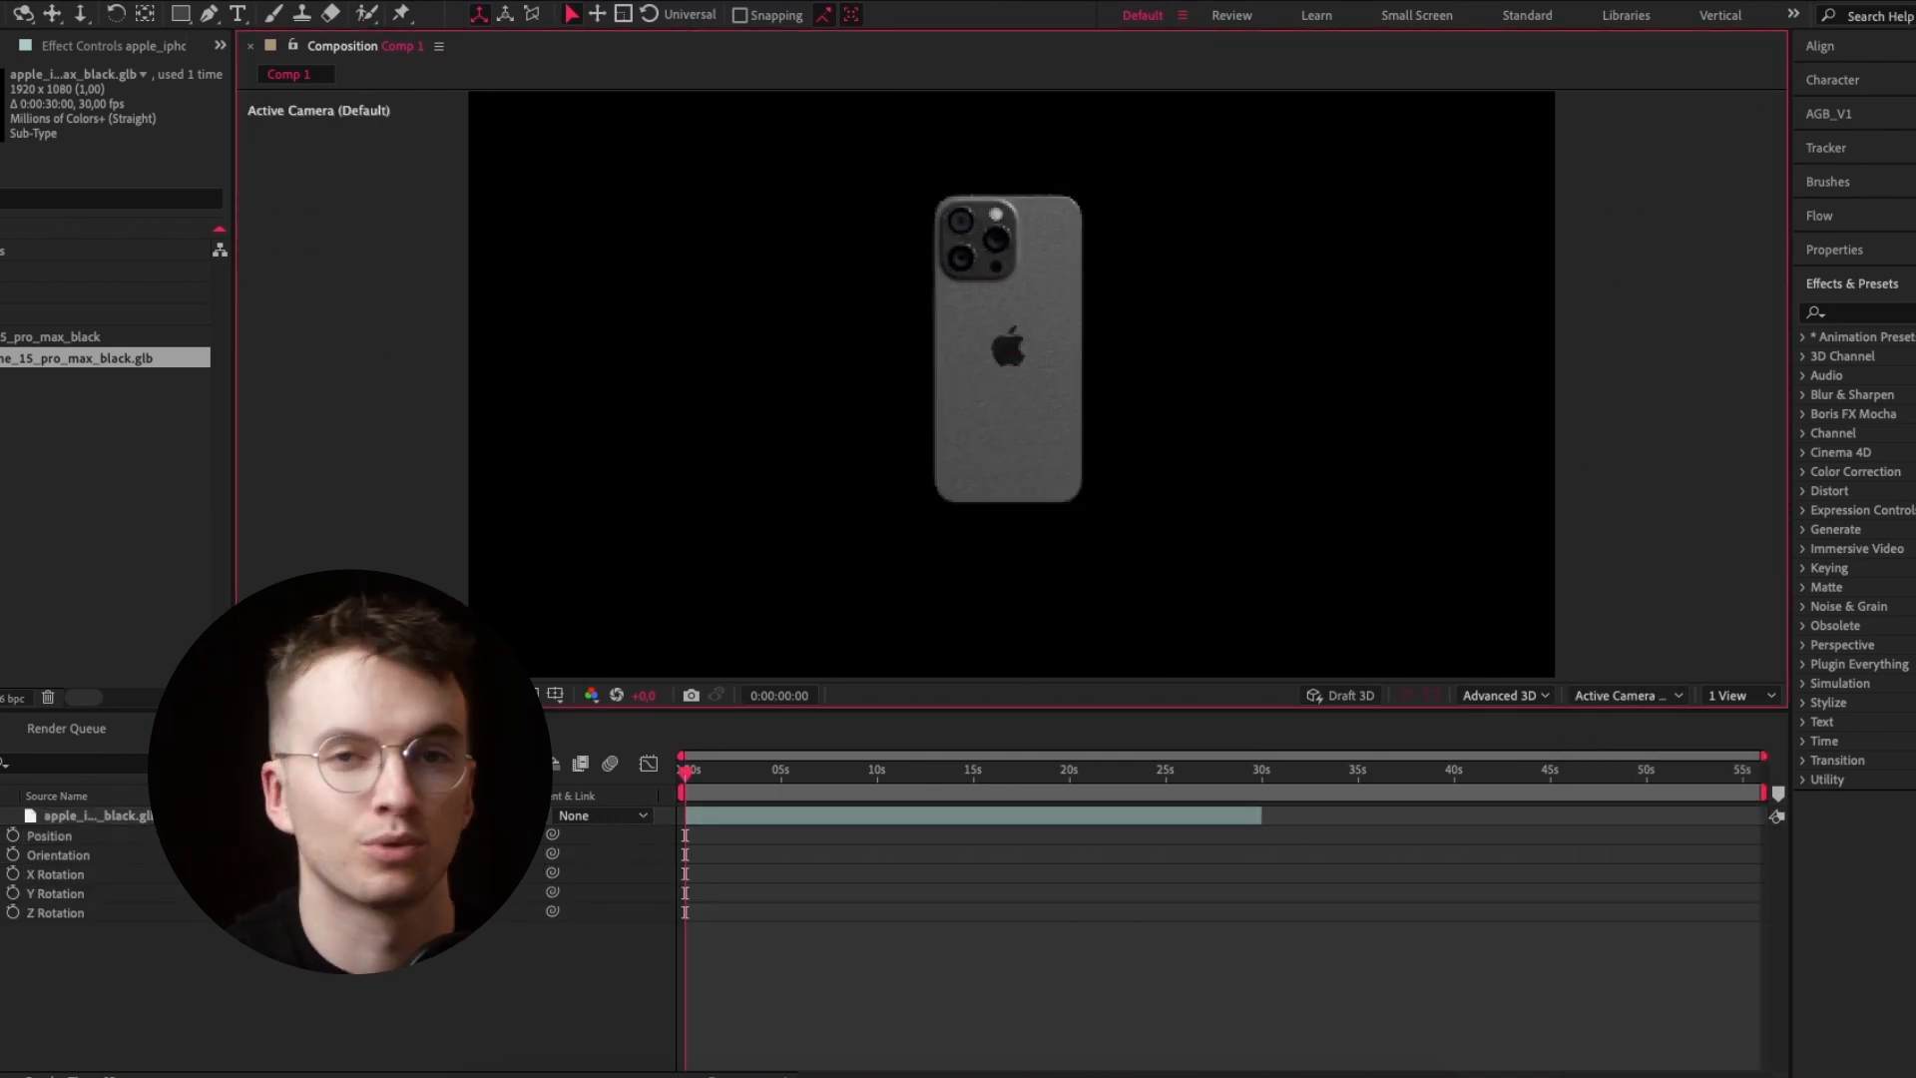
Rotate the phone model around its vertical axis to turn its screen side toward the camera
click(1007, 349)
drag(1063, 349, 1004, 349)
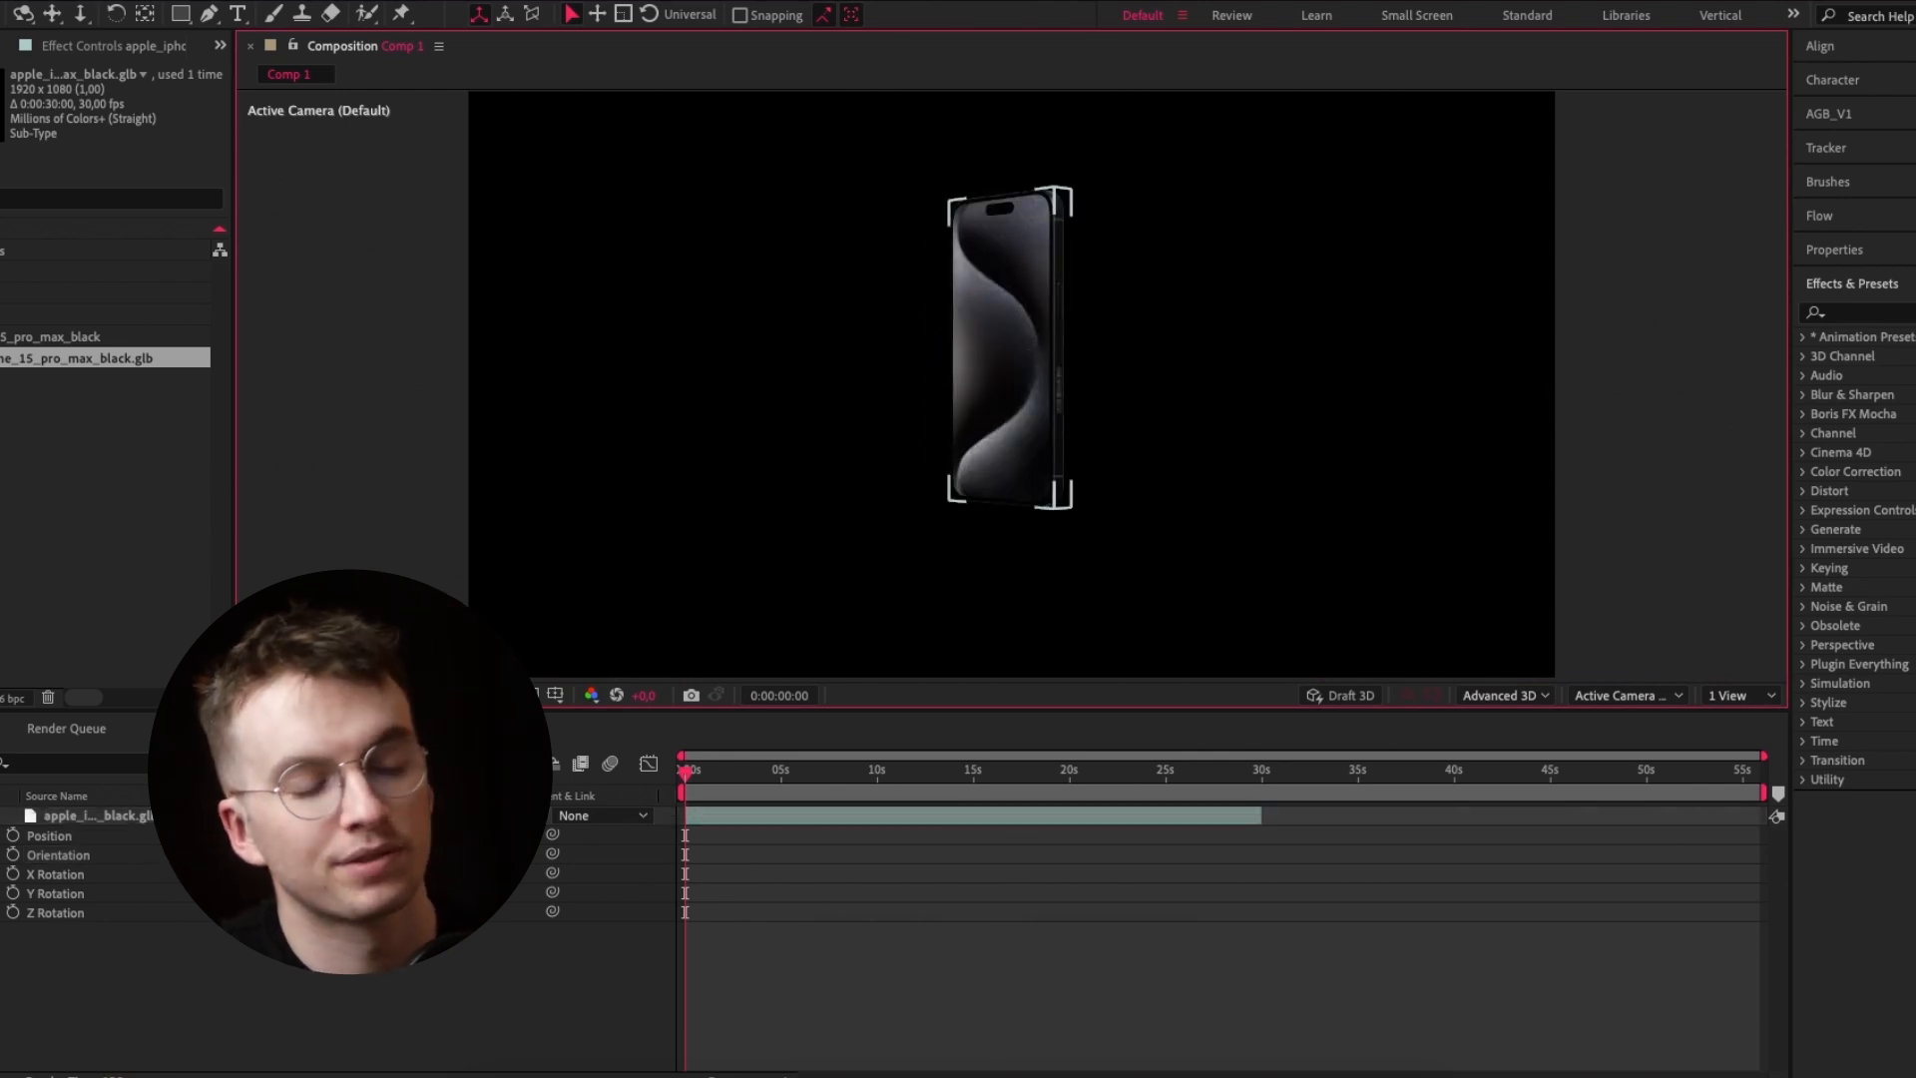
click(1008, 349)
drag(964, 289, 1038, 299)
Review the available 3D renderers for the composition and open the renderer options for Advanced 3D
click(1504, 696)
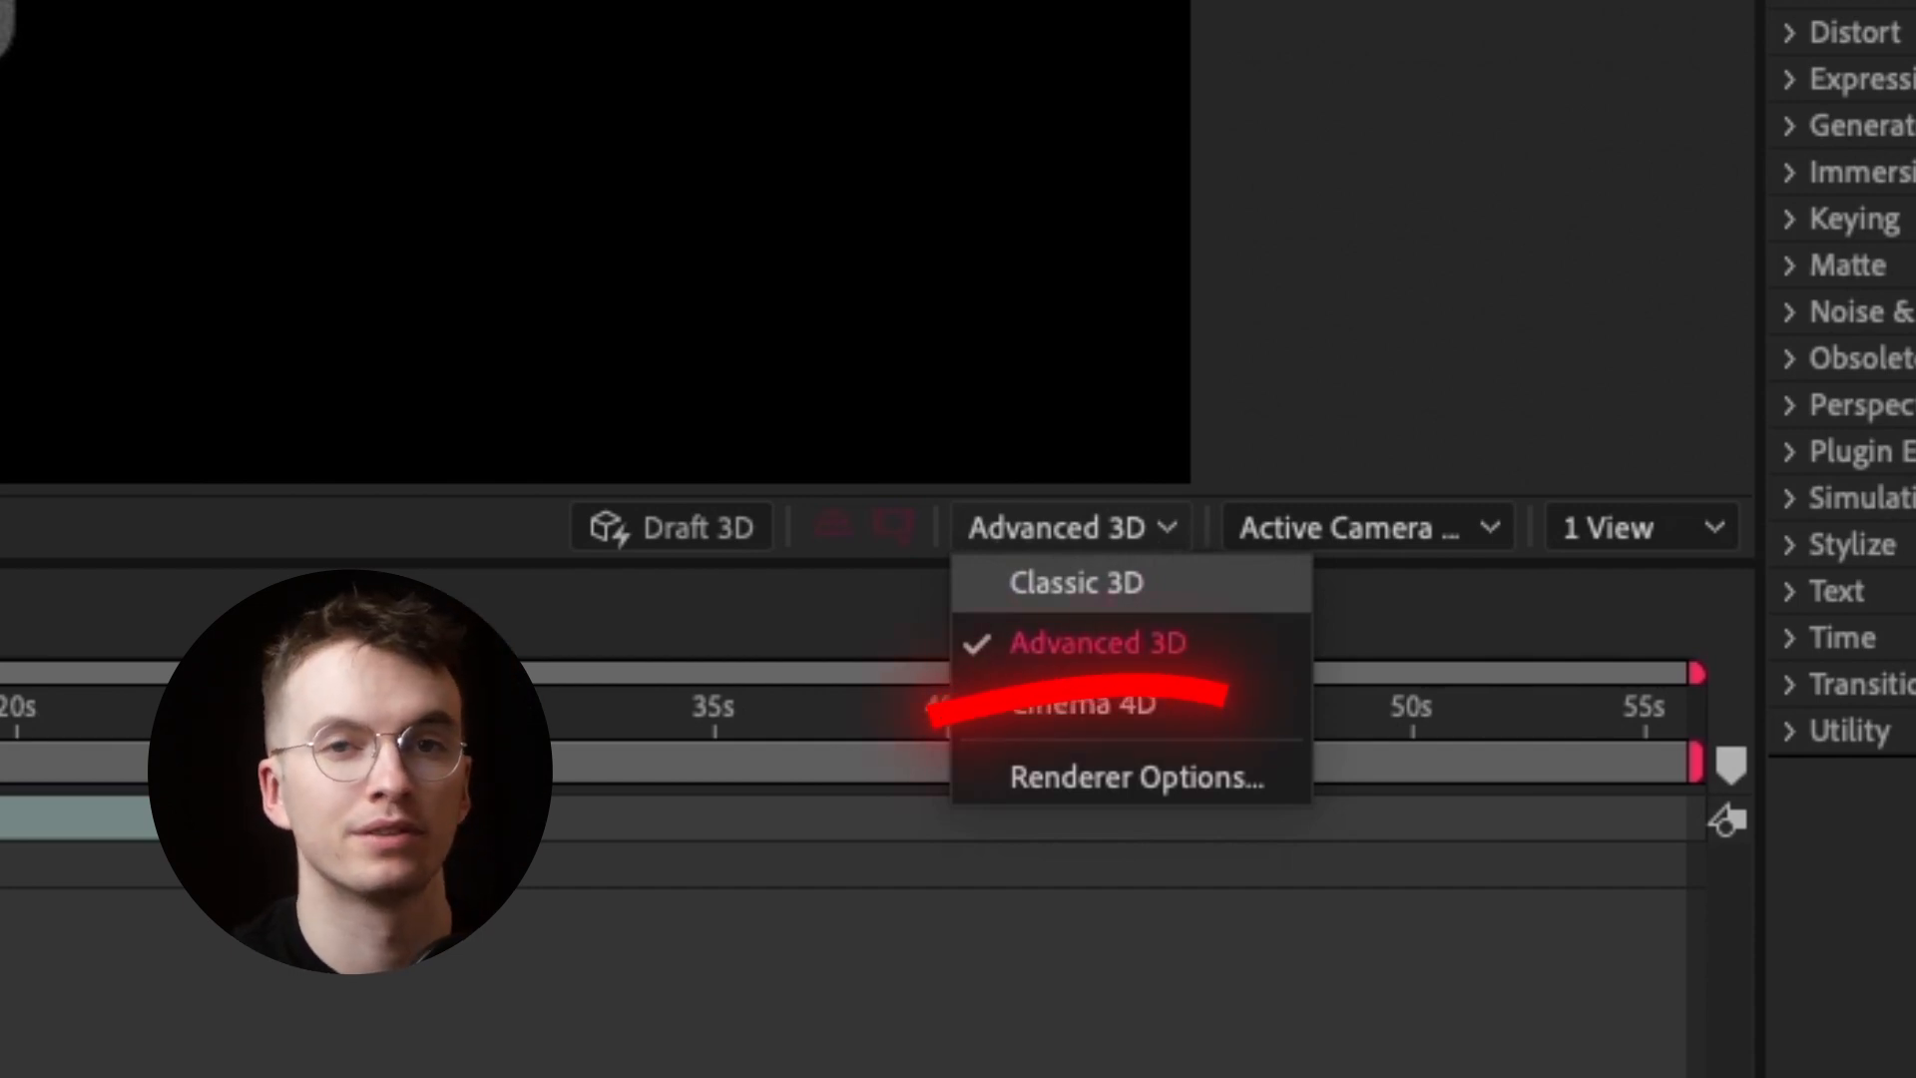
key(Escape)
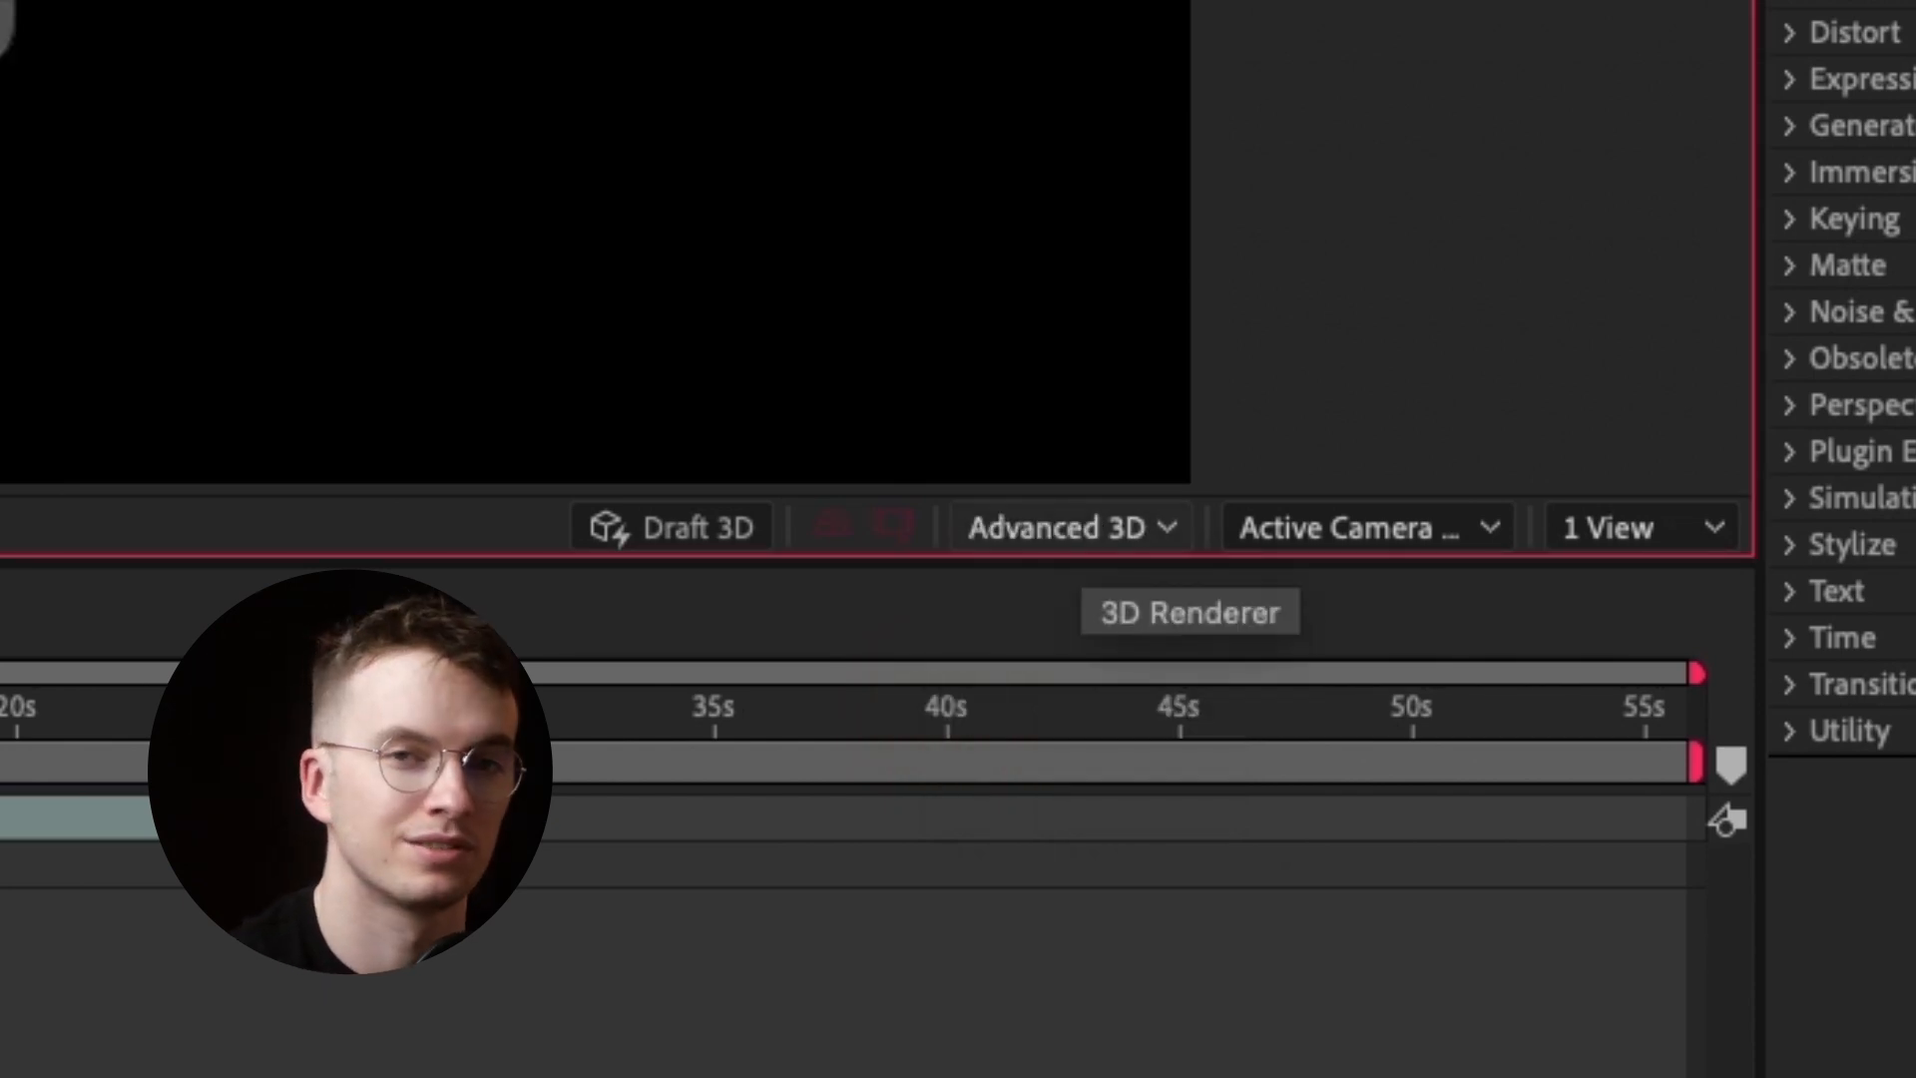
click(1071, 527)
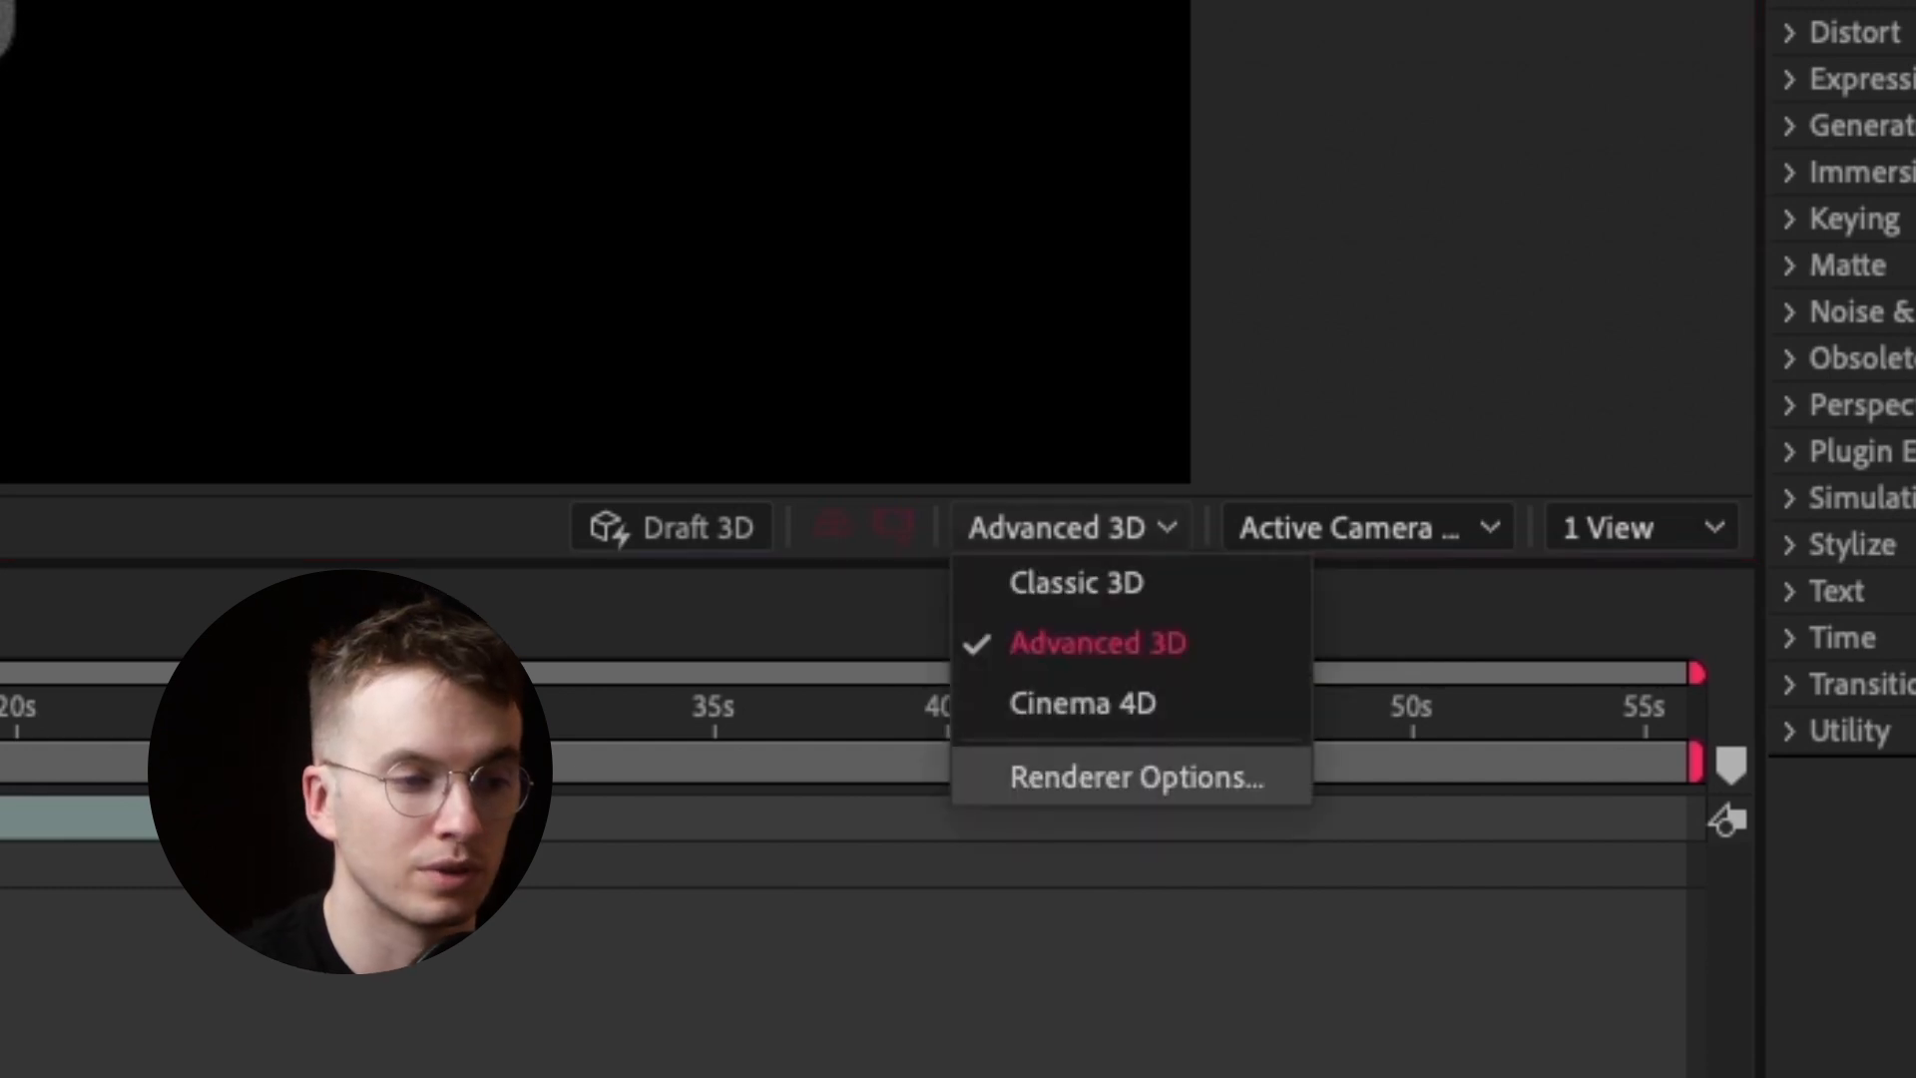
click(1137, 775)
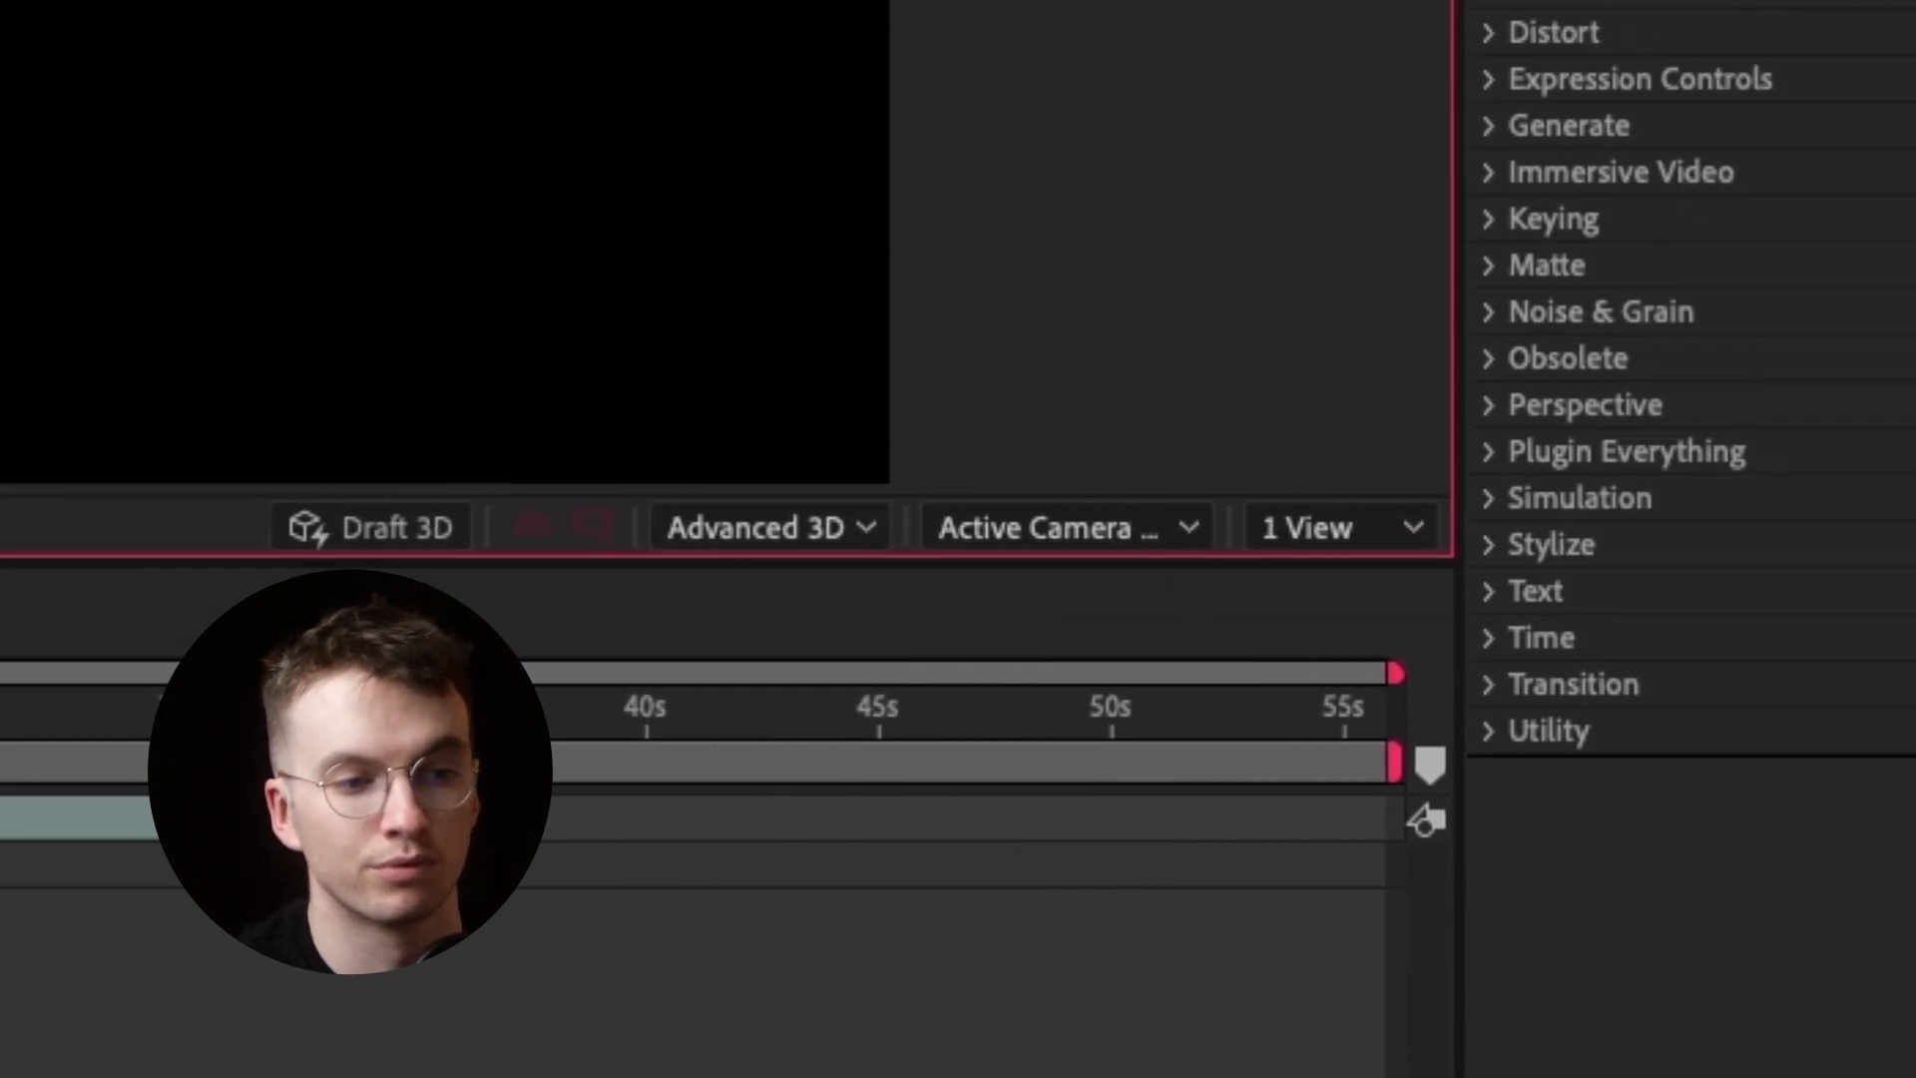
Enlarge the composition preview and switch the view layout to four views
click(1033, 527)
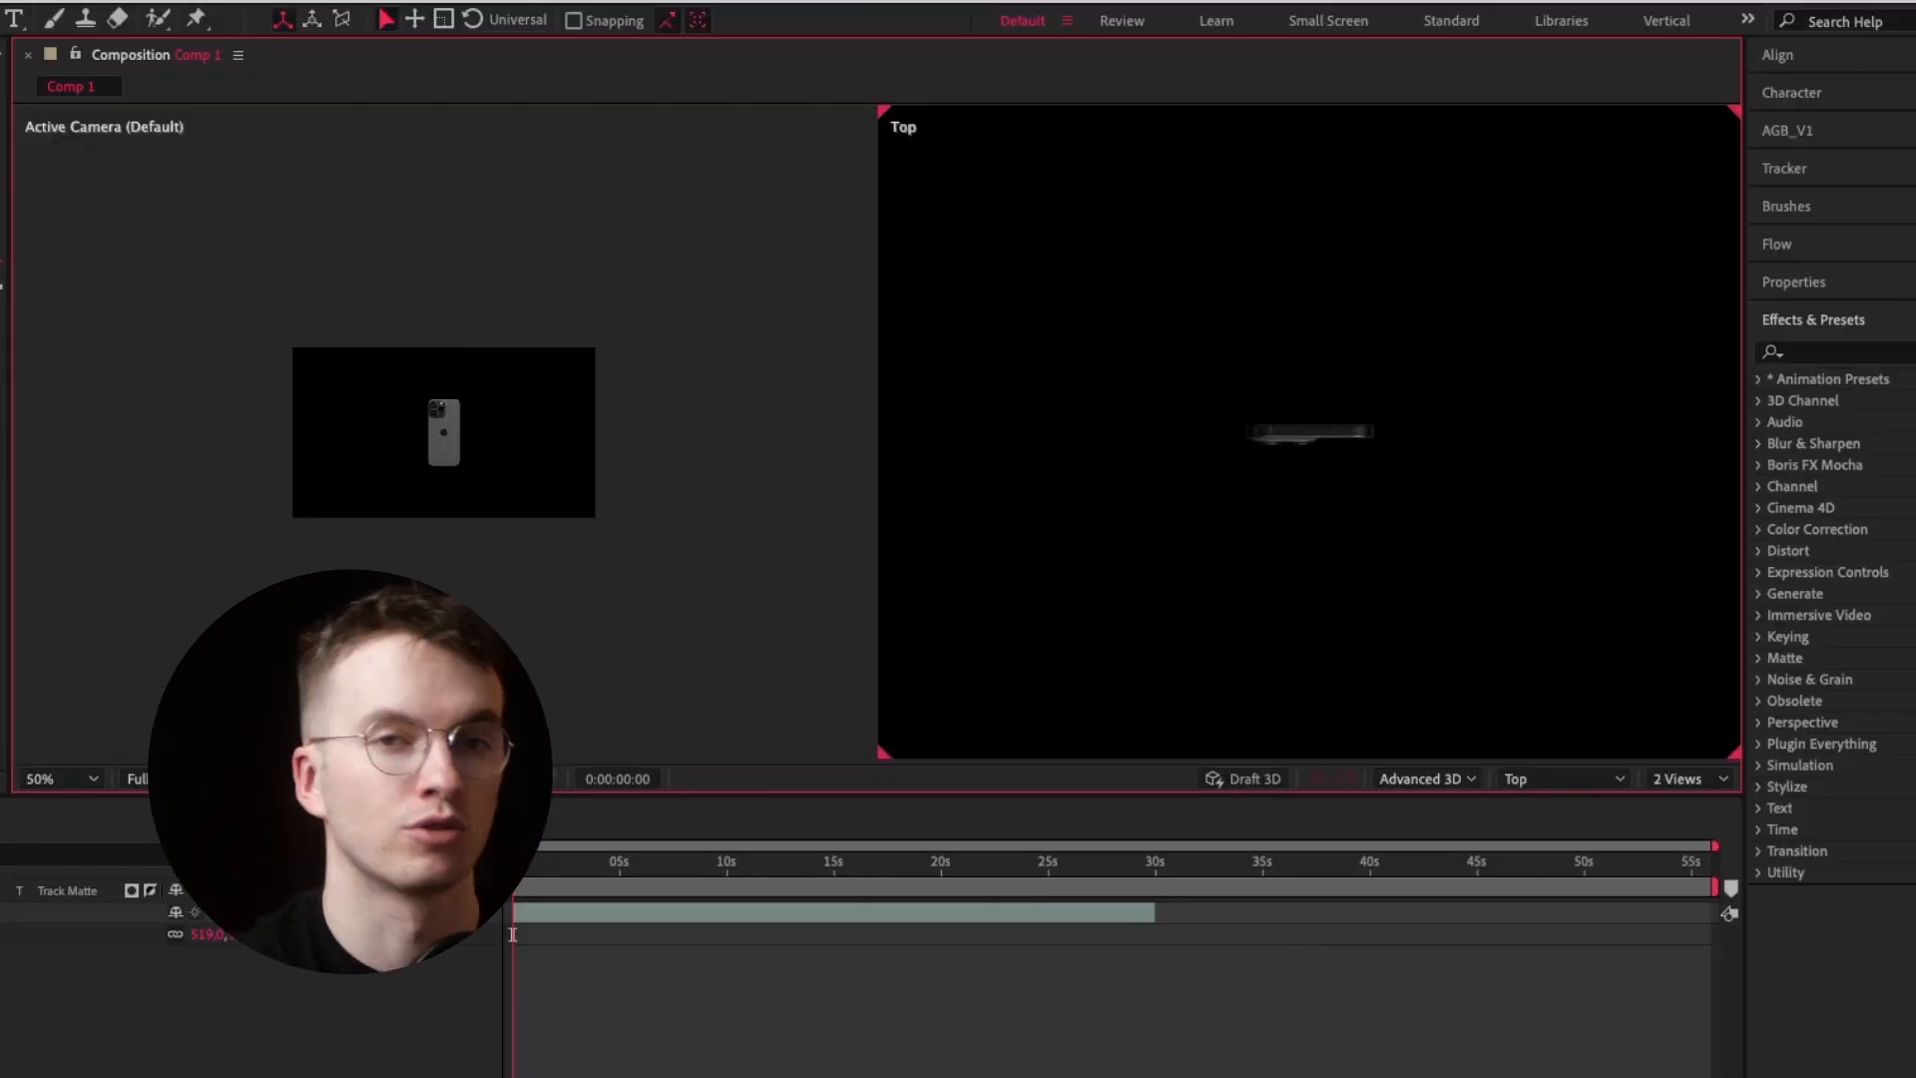
scroll(443, 432, up, 2)
click(1689, 778)
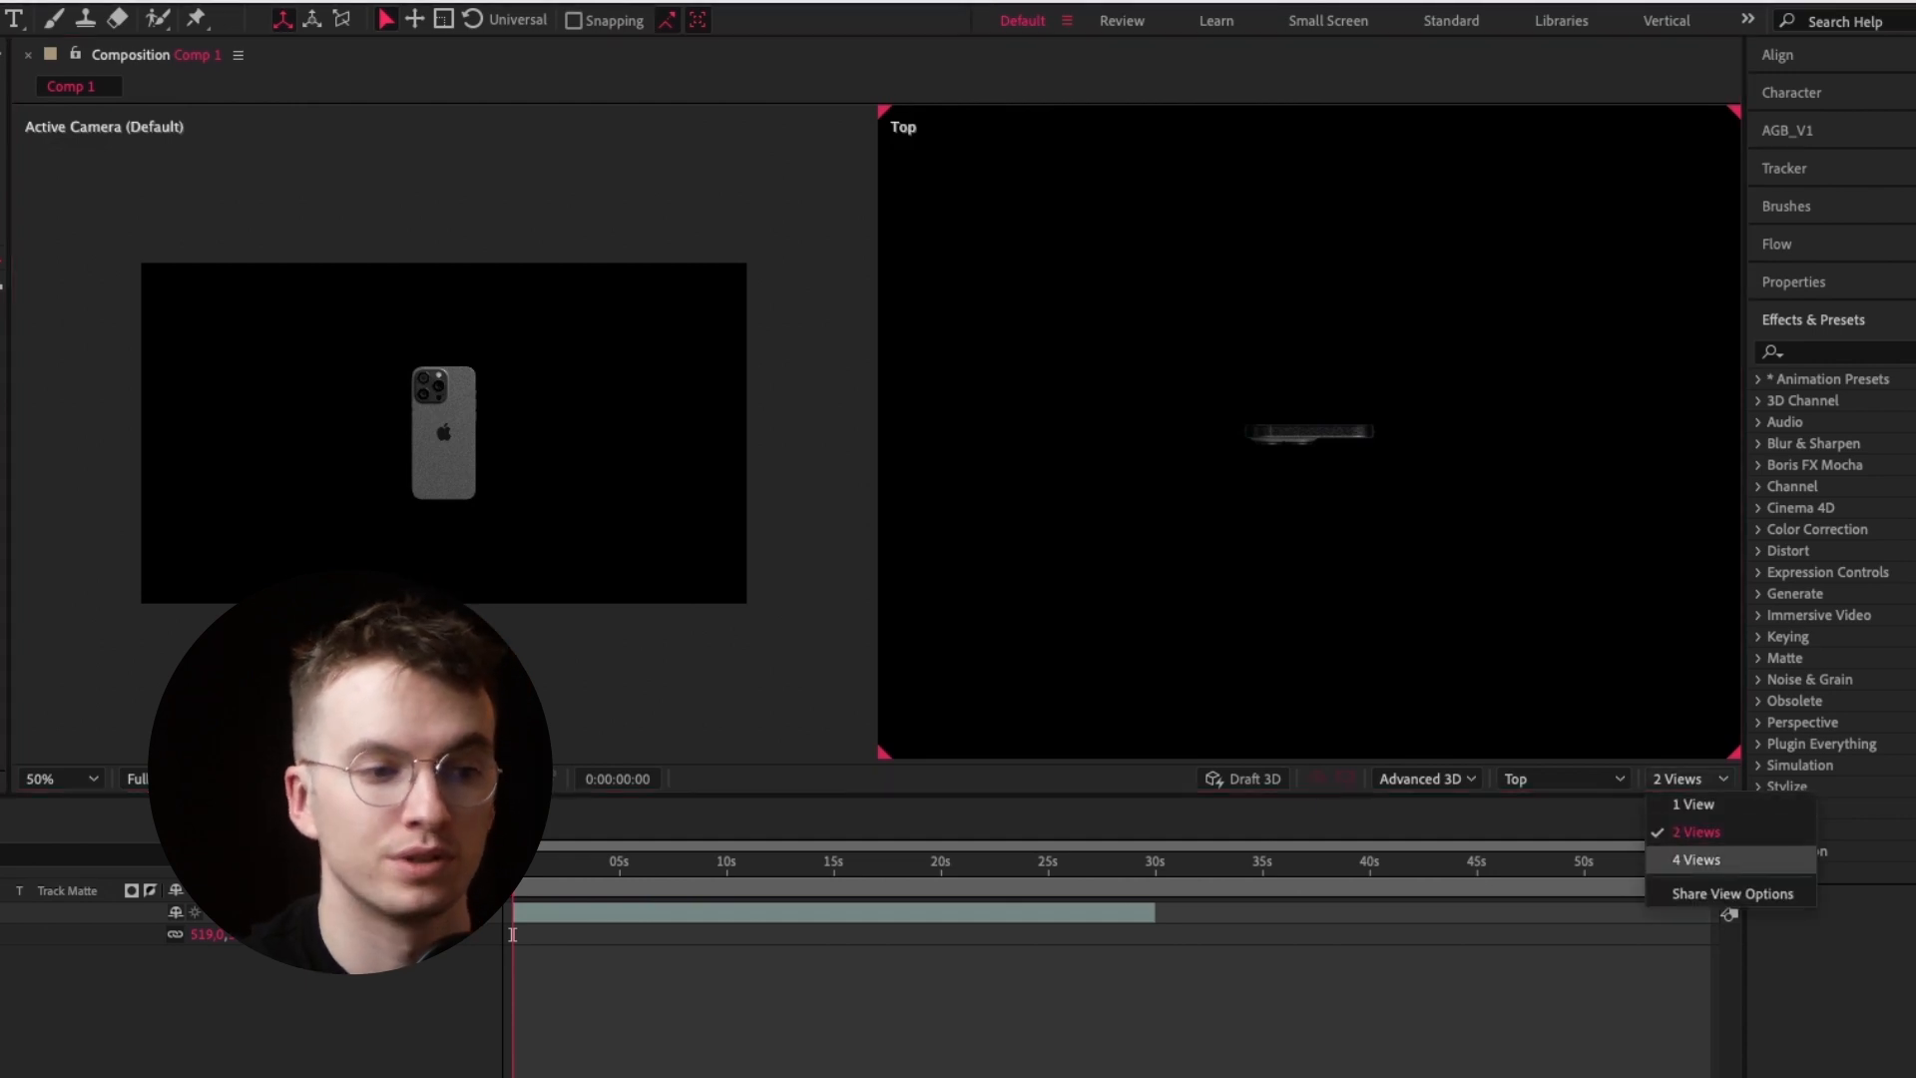
click(1697, 859)
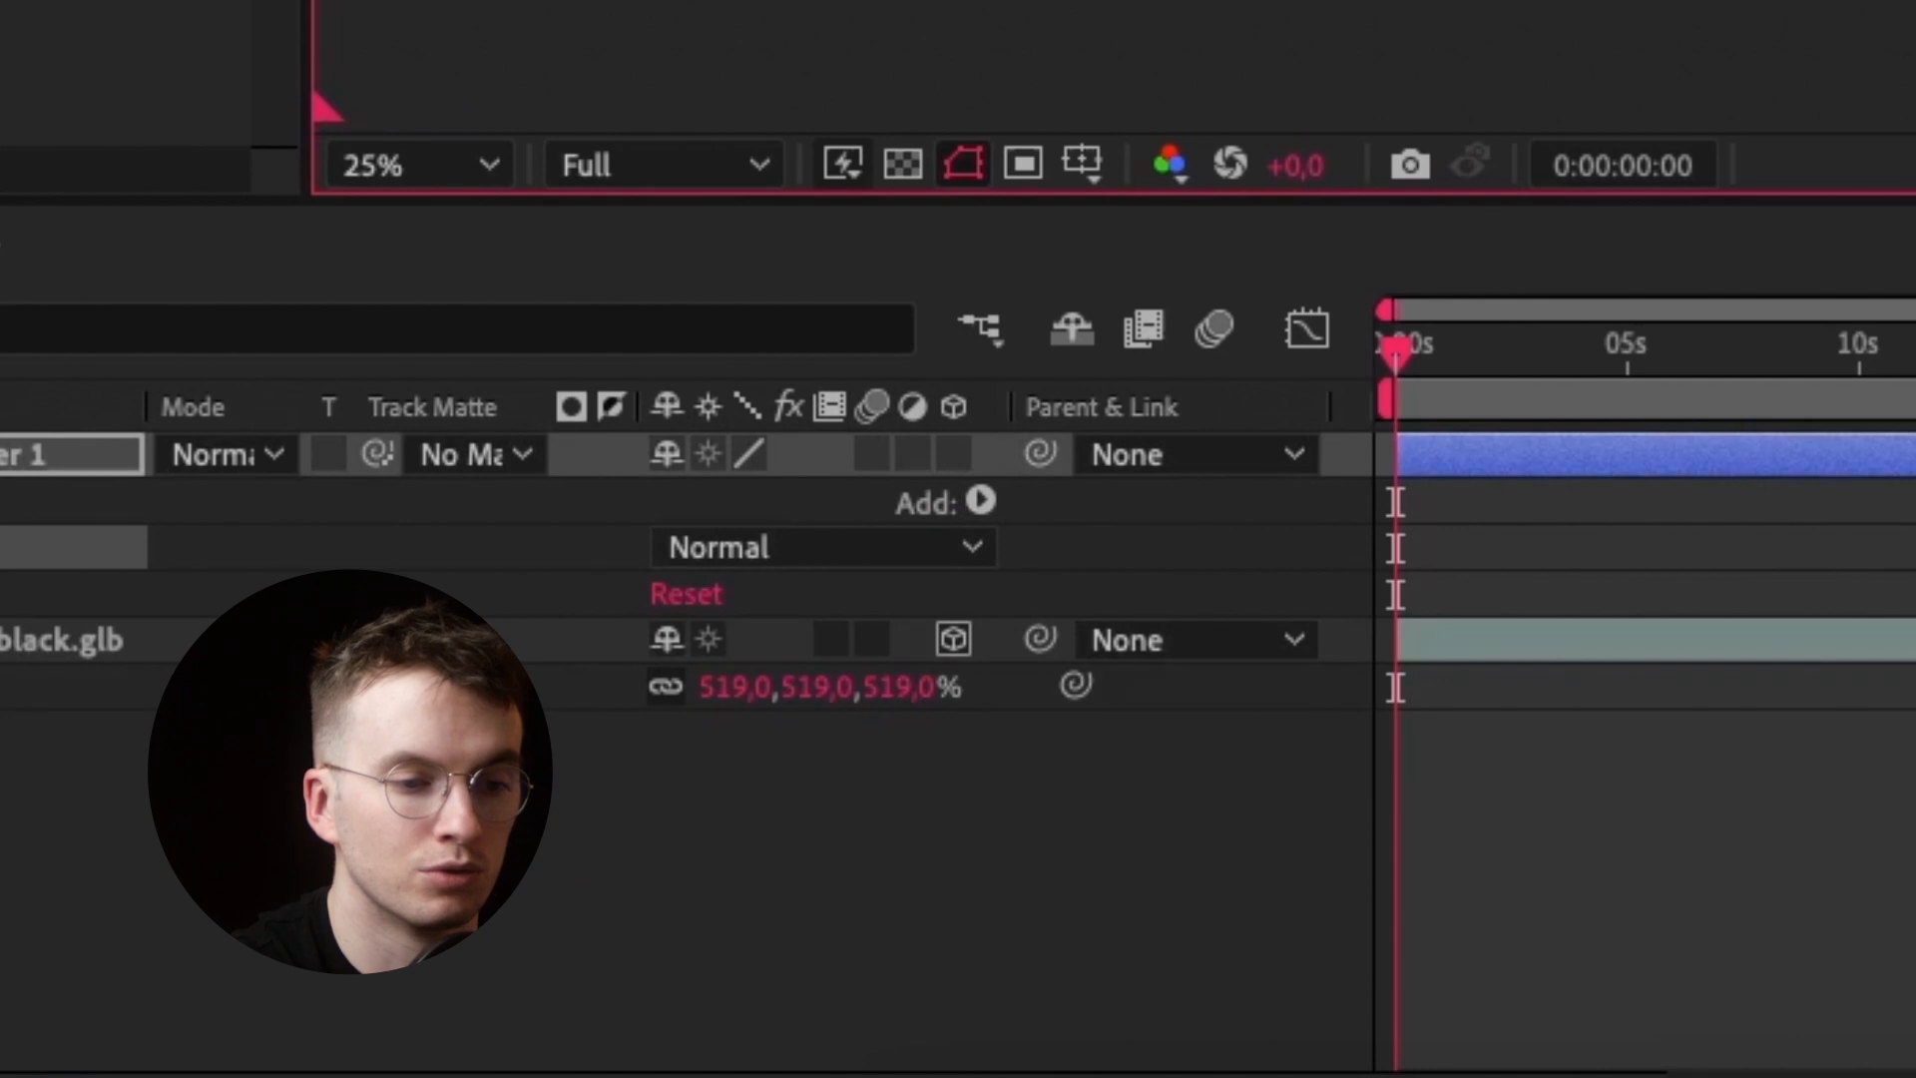
Make the shape layer above the phone model a 3D layer
click(953, 454)
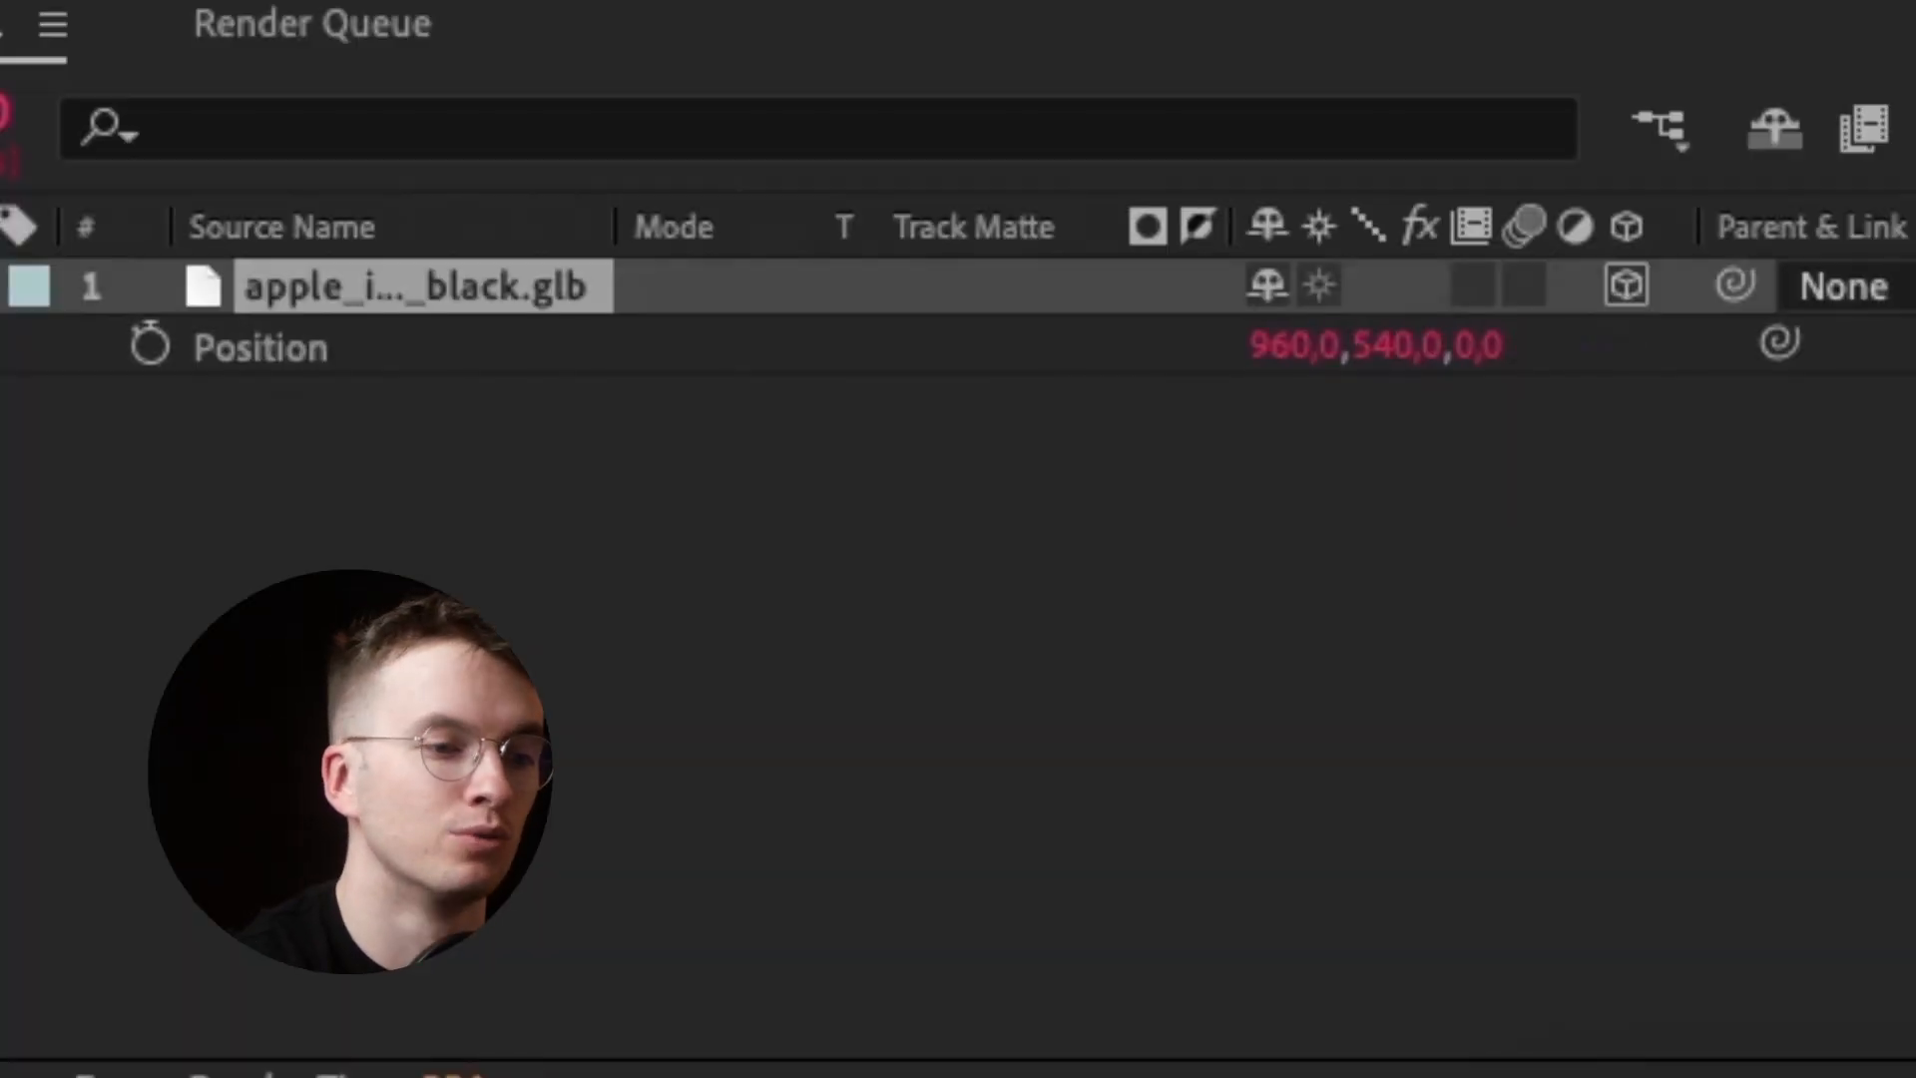
Reveal the phone layer's rotation properties alongside Position and adjust its Y Rotation to angle the phone for the final pose
key(shift+r)
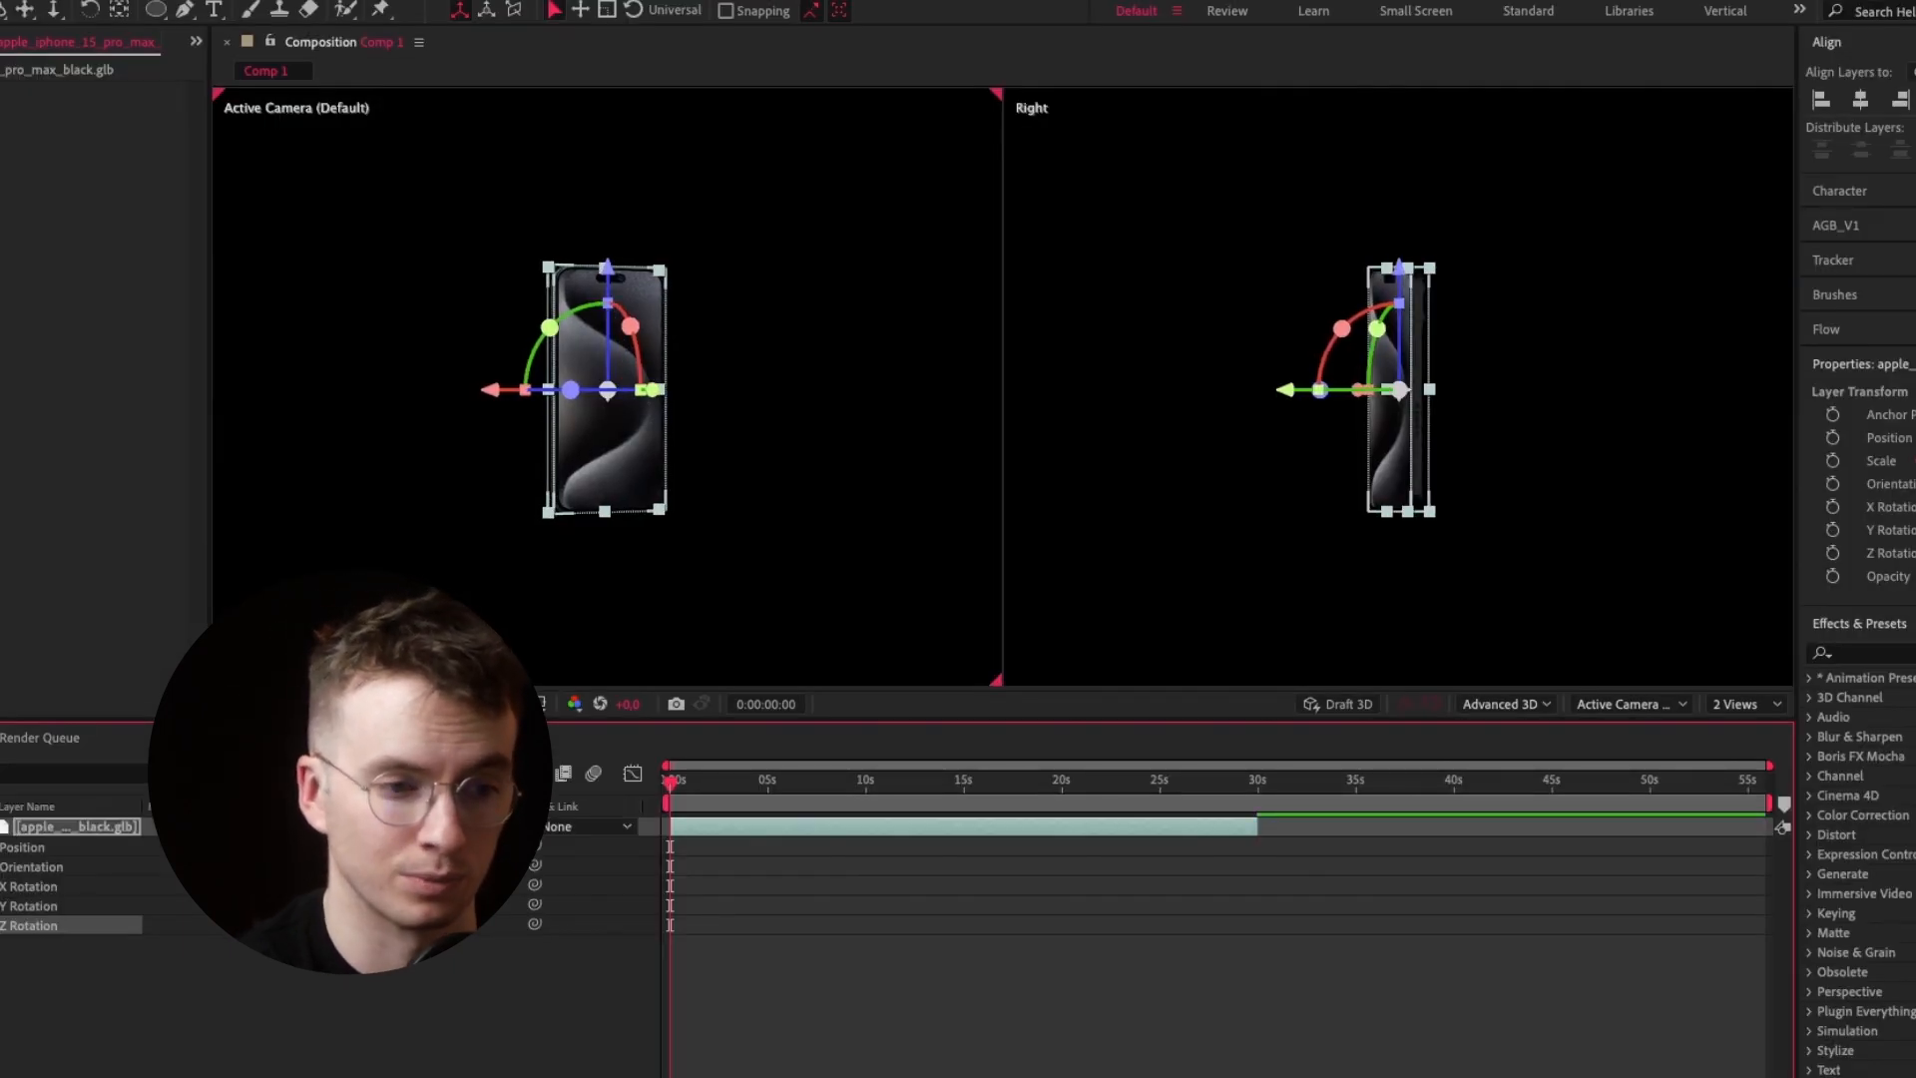
key(comma)
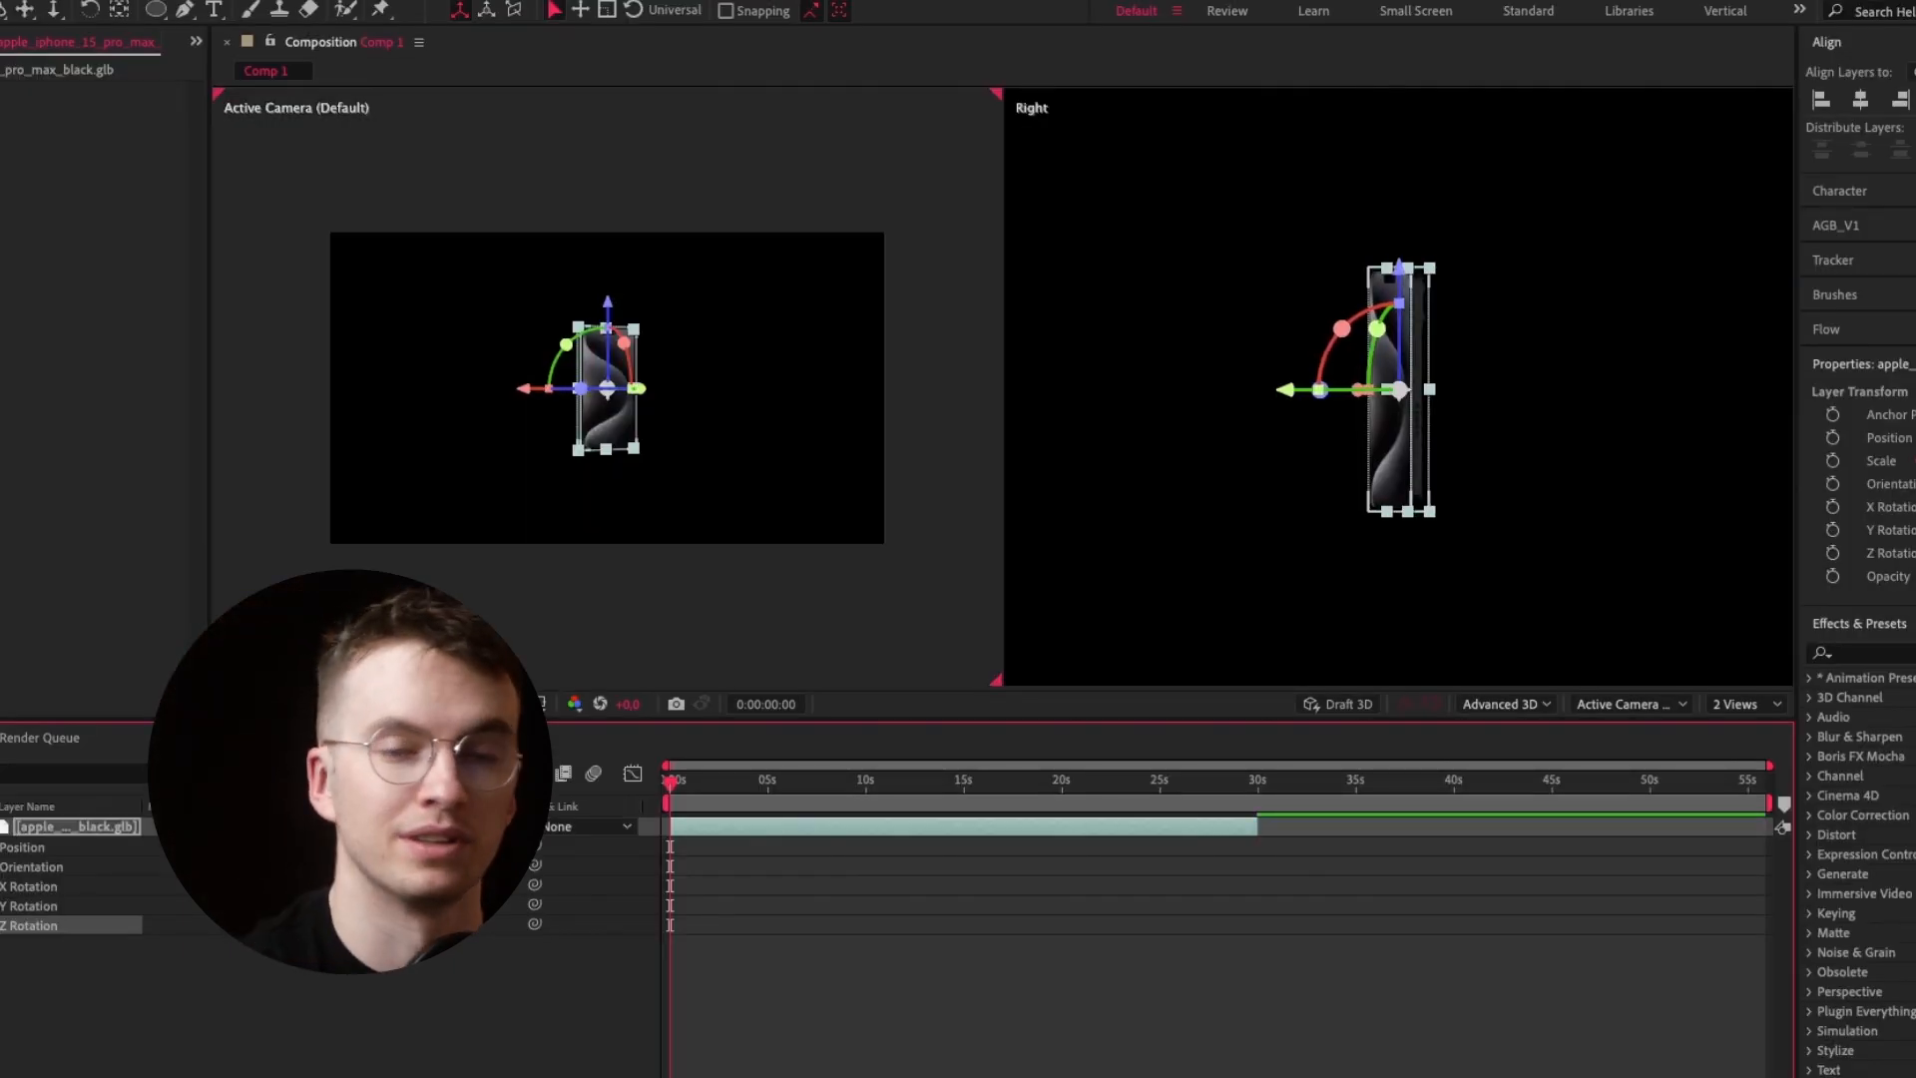
click(726, 419)
click(611, 415)
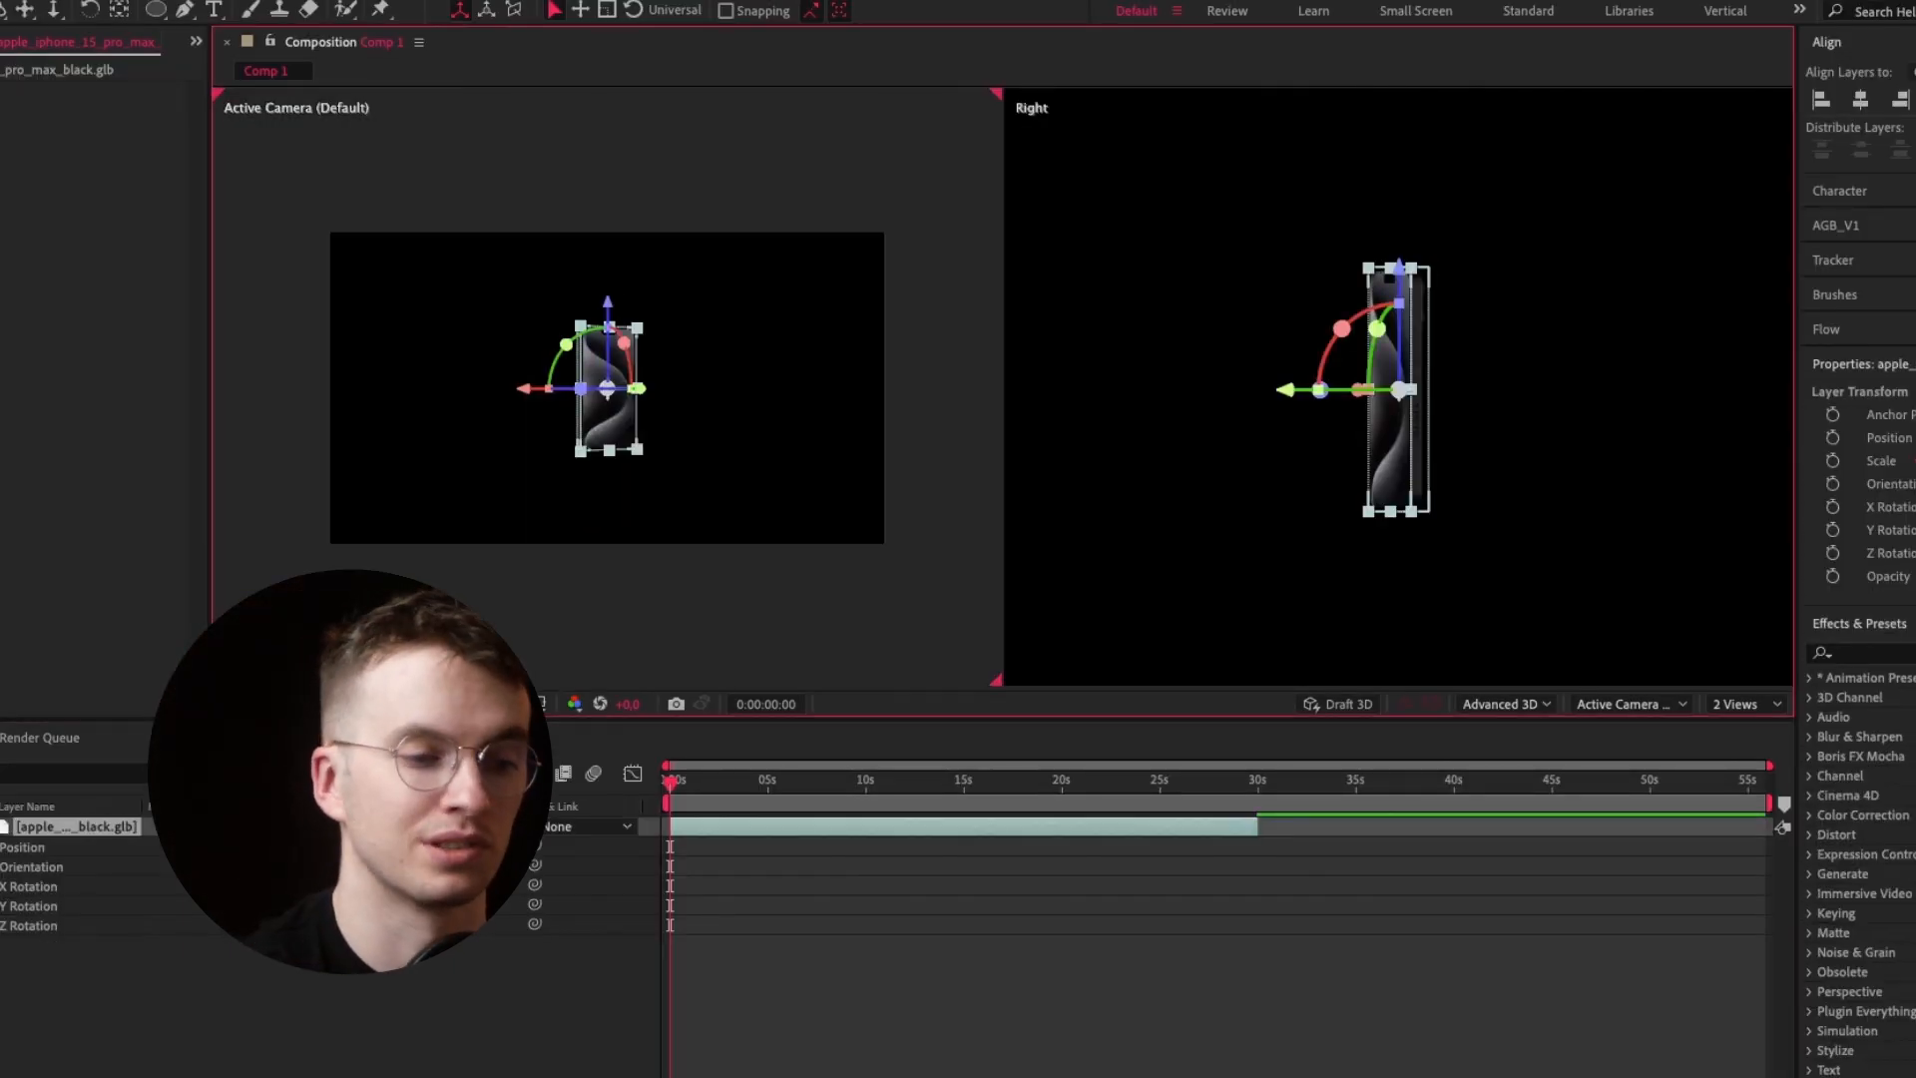
mouse_move(262, 905)
mouse_down()
mouse_move(289, 886)
mouse_move(255, 905)
mouse_up()
key(ctrl+z)
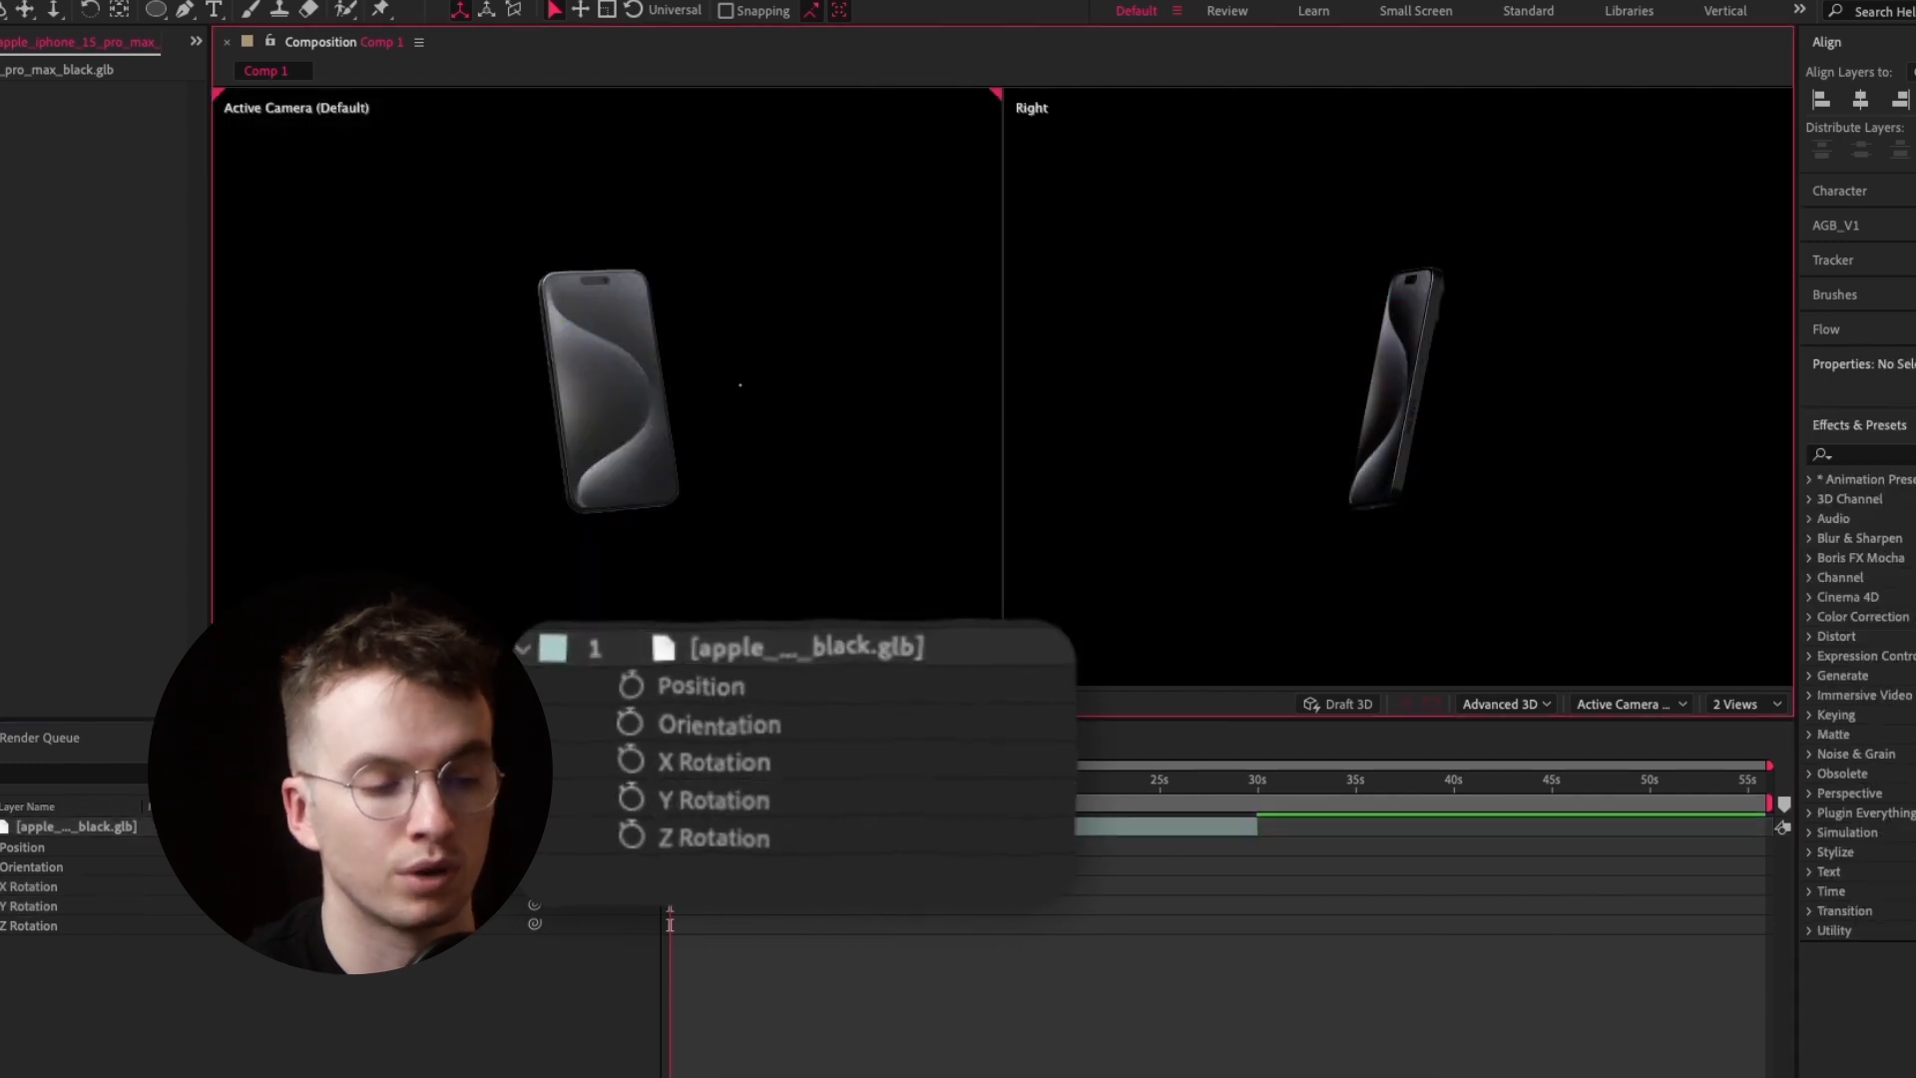
drag(190, 907, 194, 907)
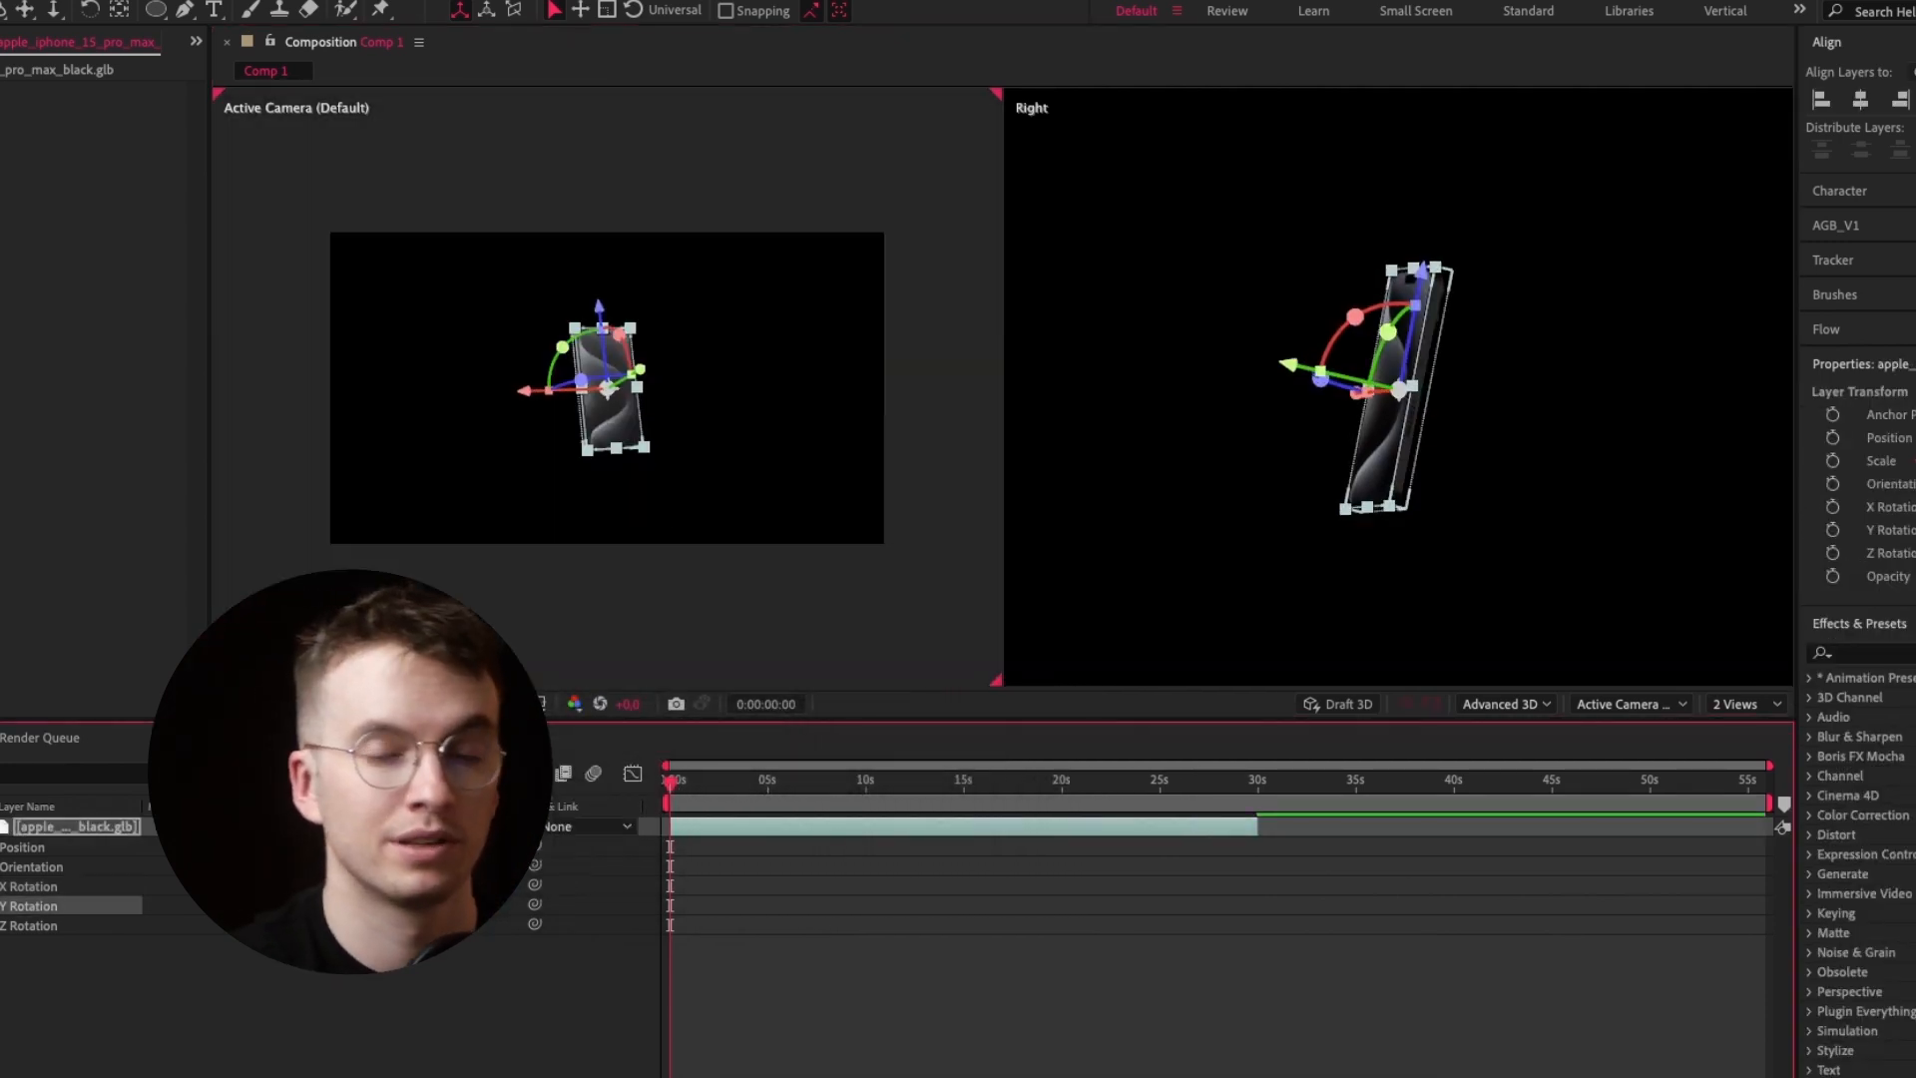
key(ctrl+shift+a)
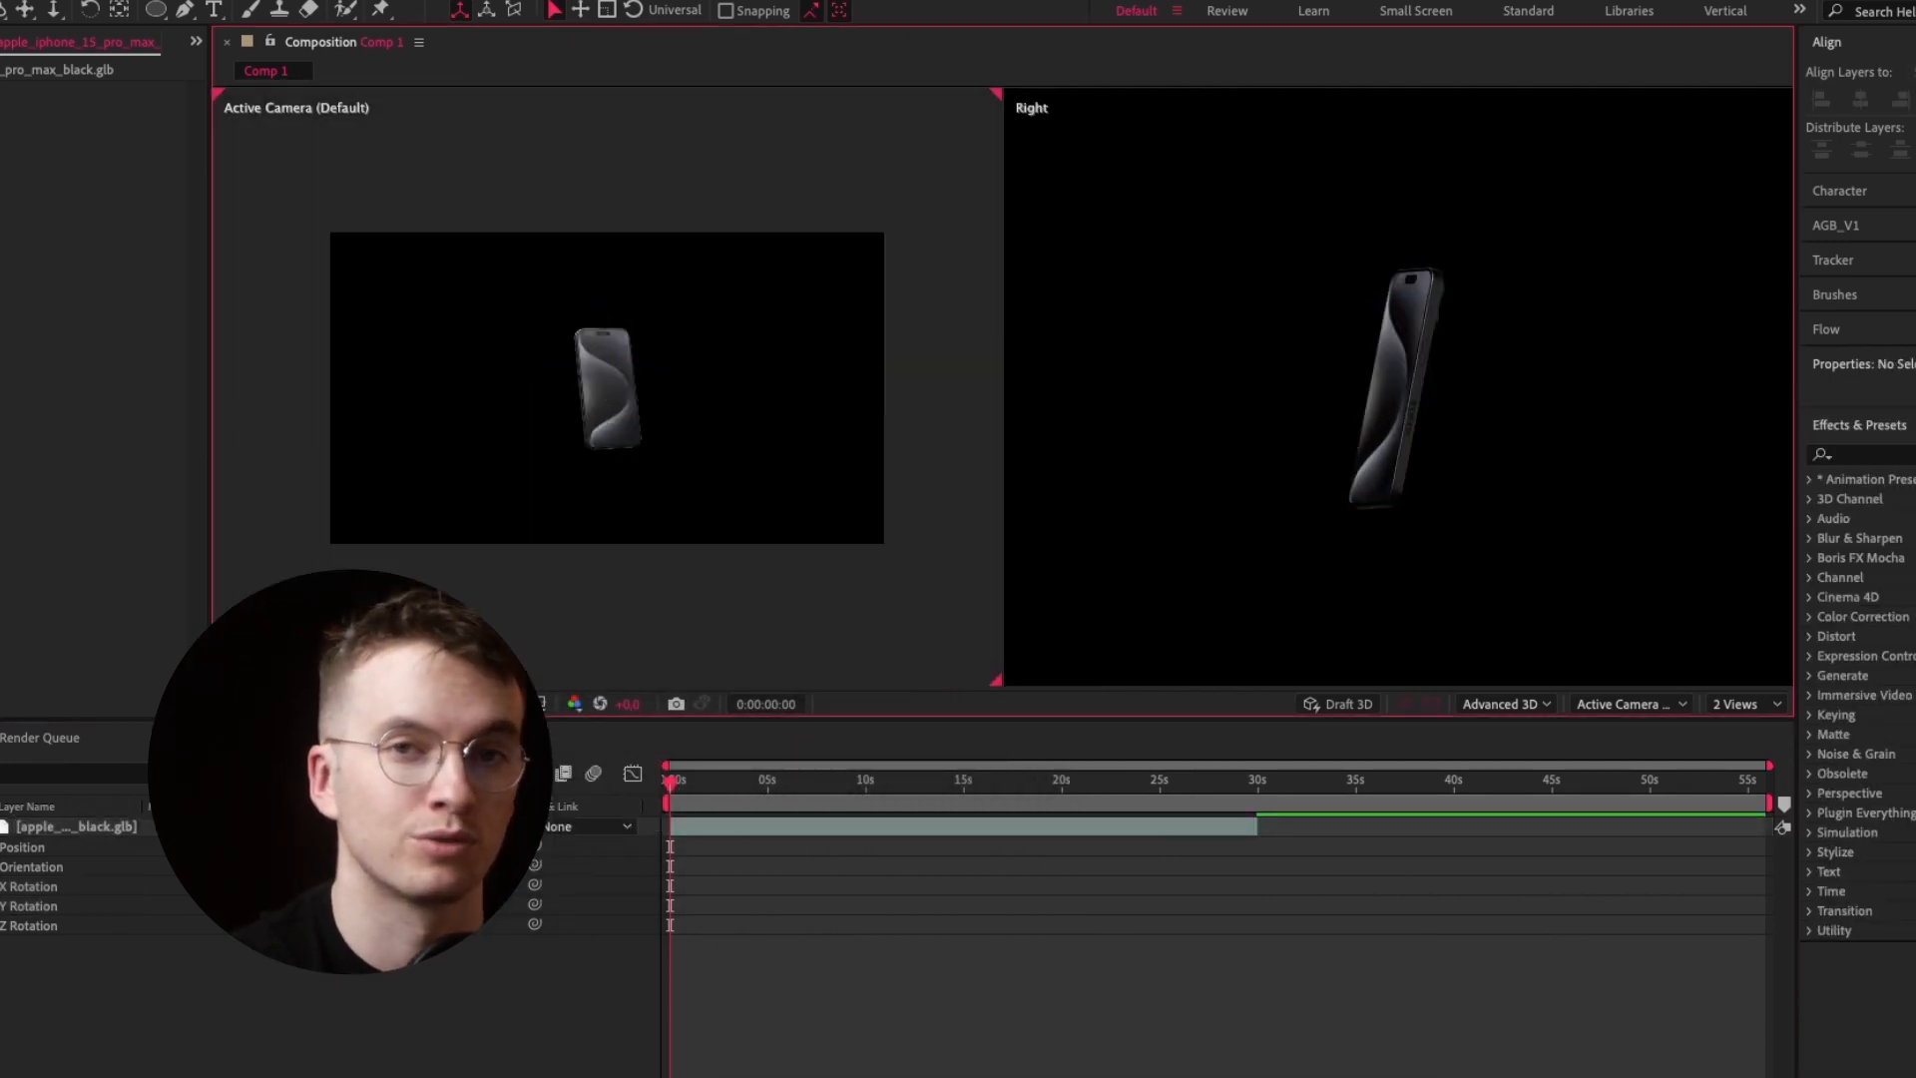
Add keyframes for the phone's Position and X, Y and Z Rotation, and move them to about 10 seconds
click(2, 848)
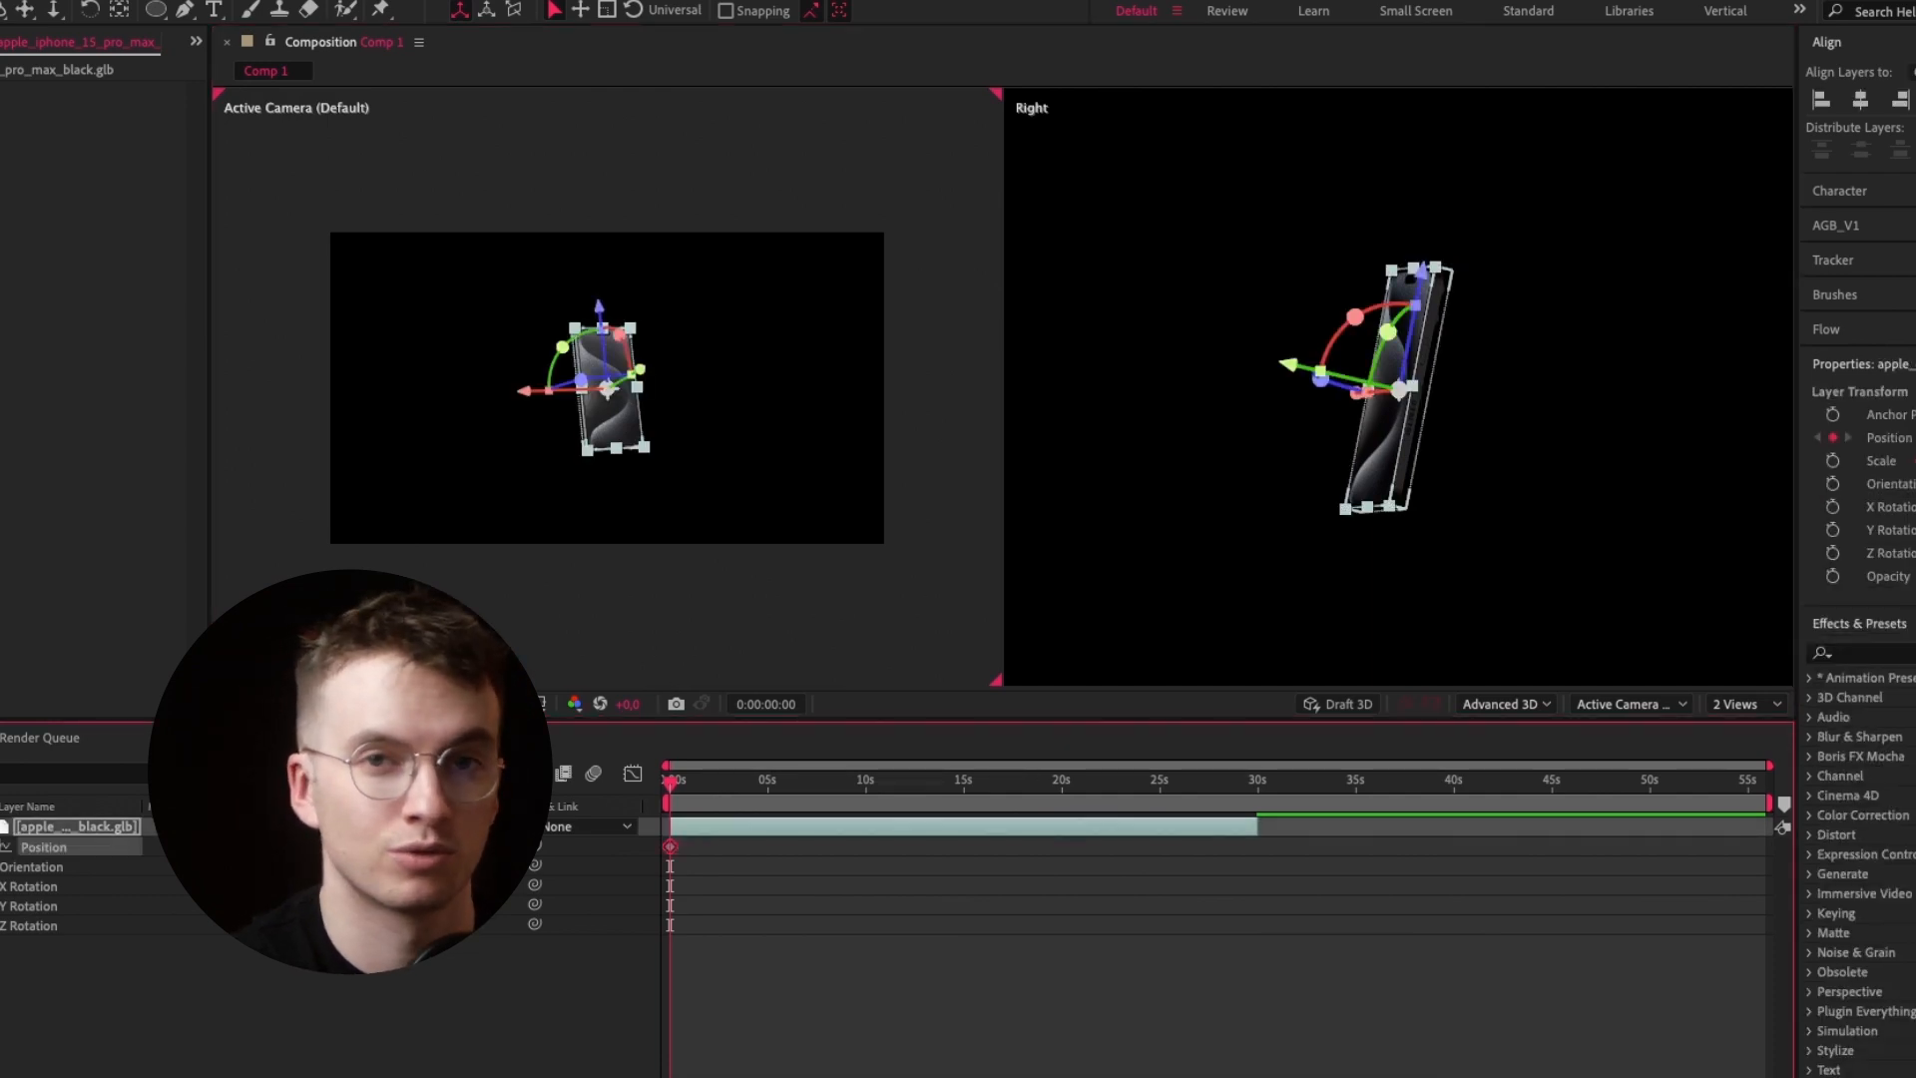
click(4, 886)
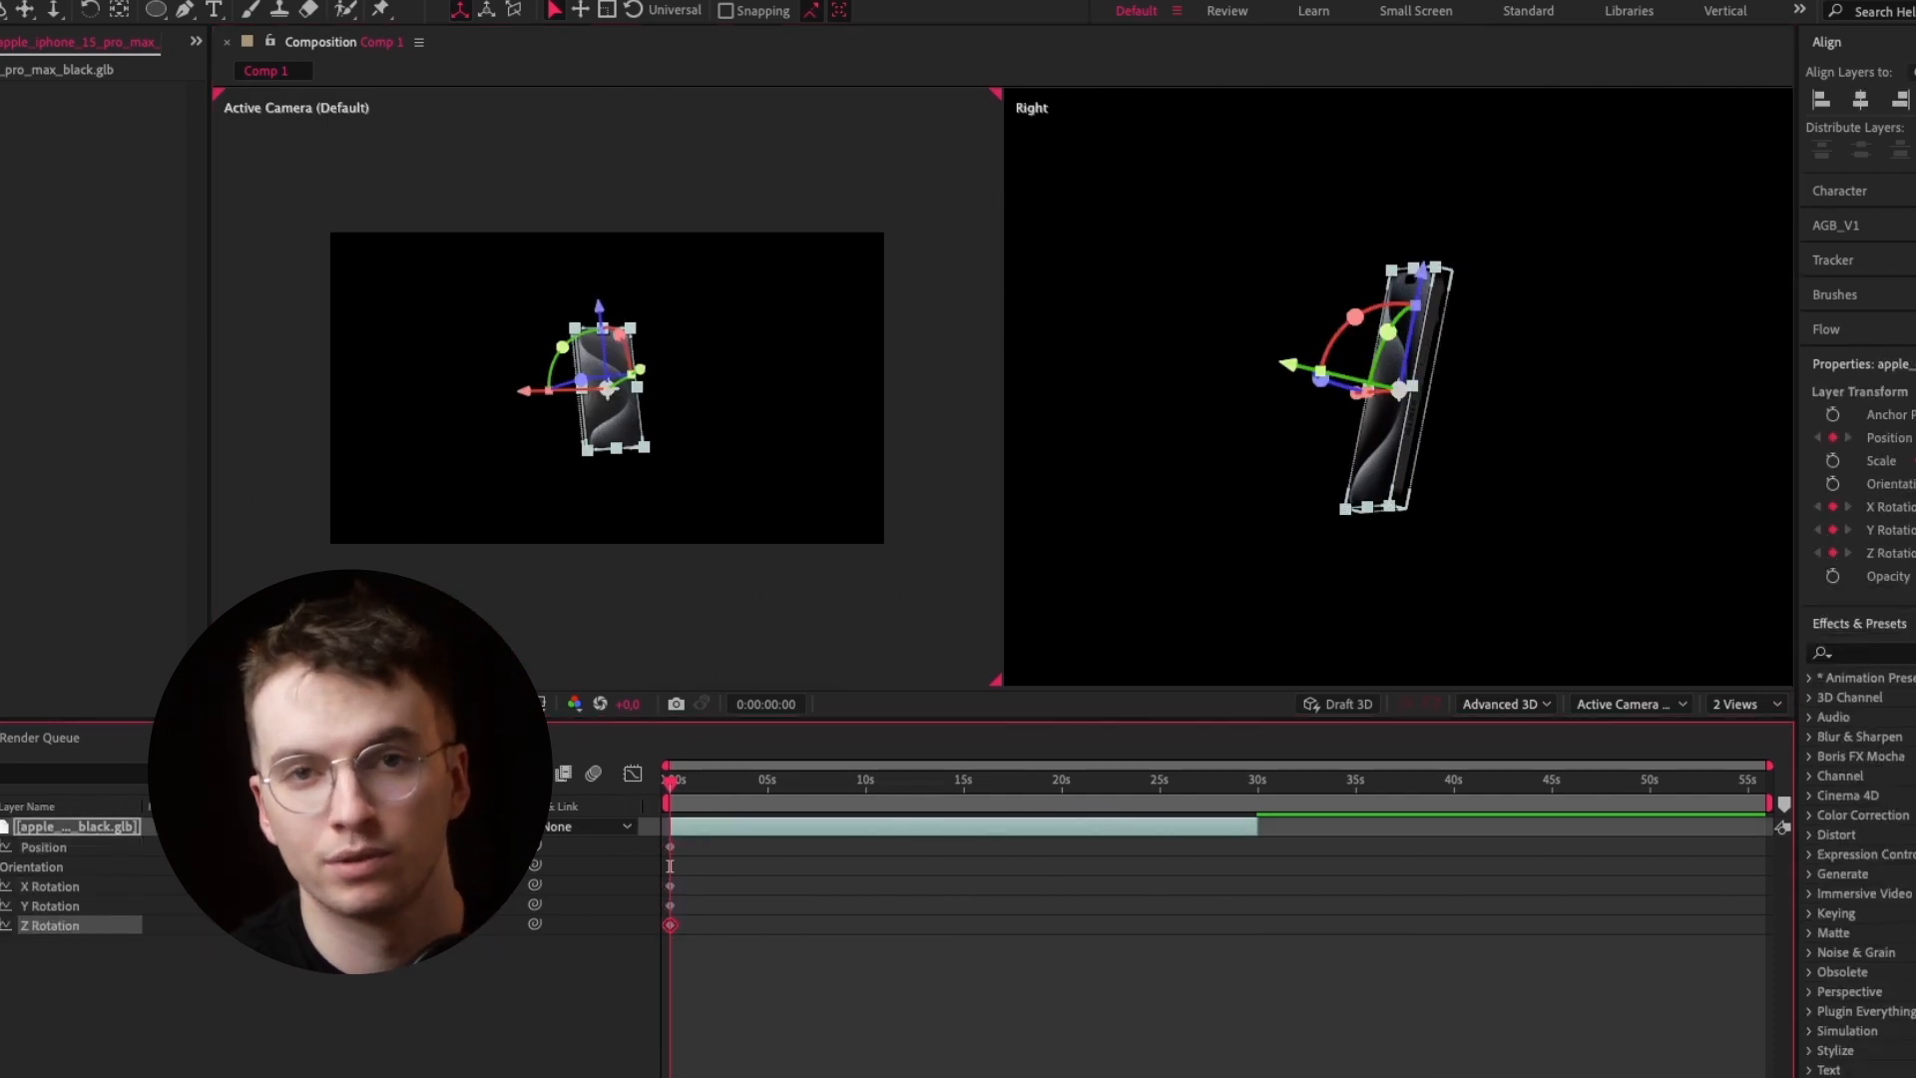
key(ctrl+alt+a)
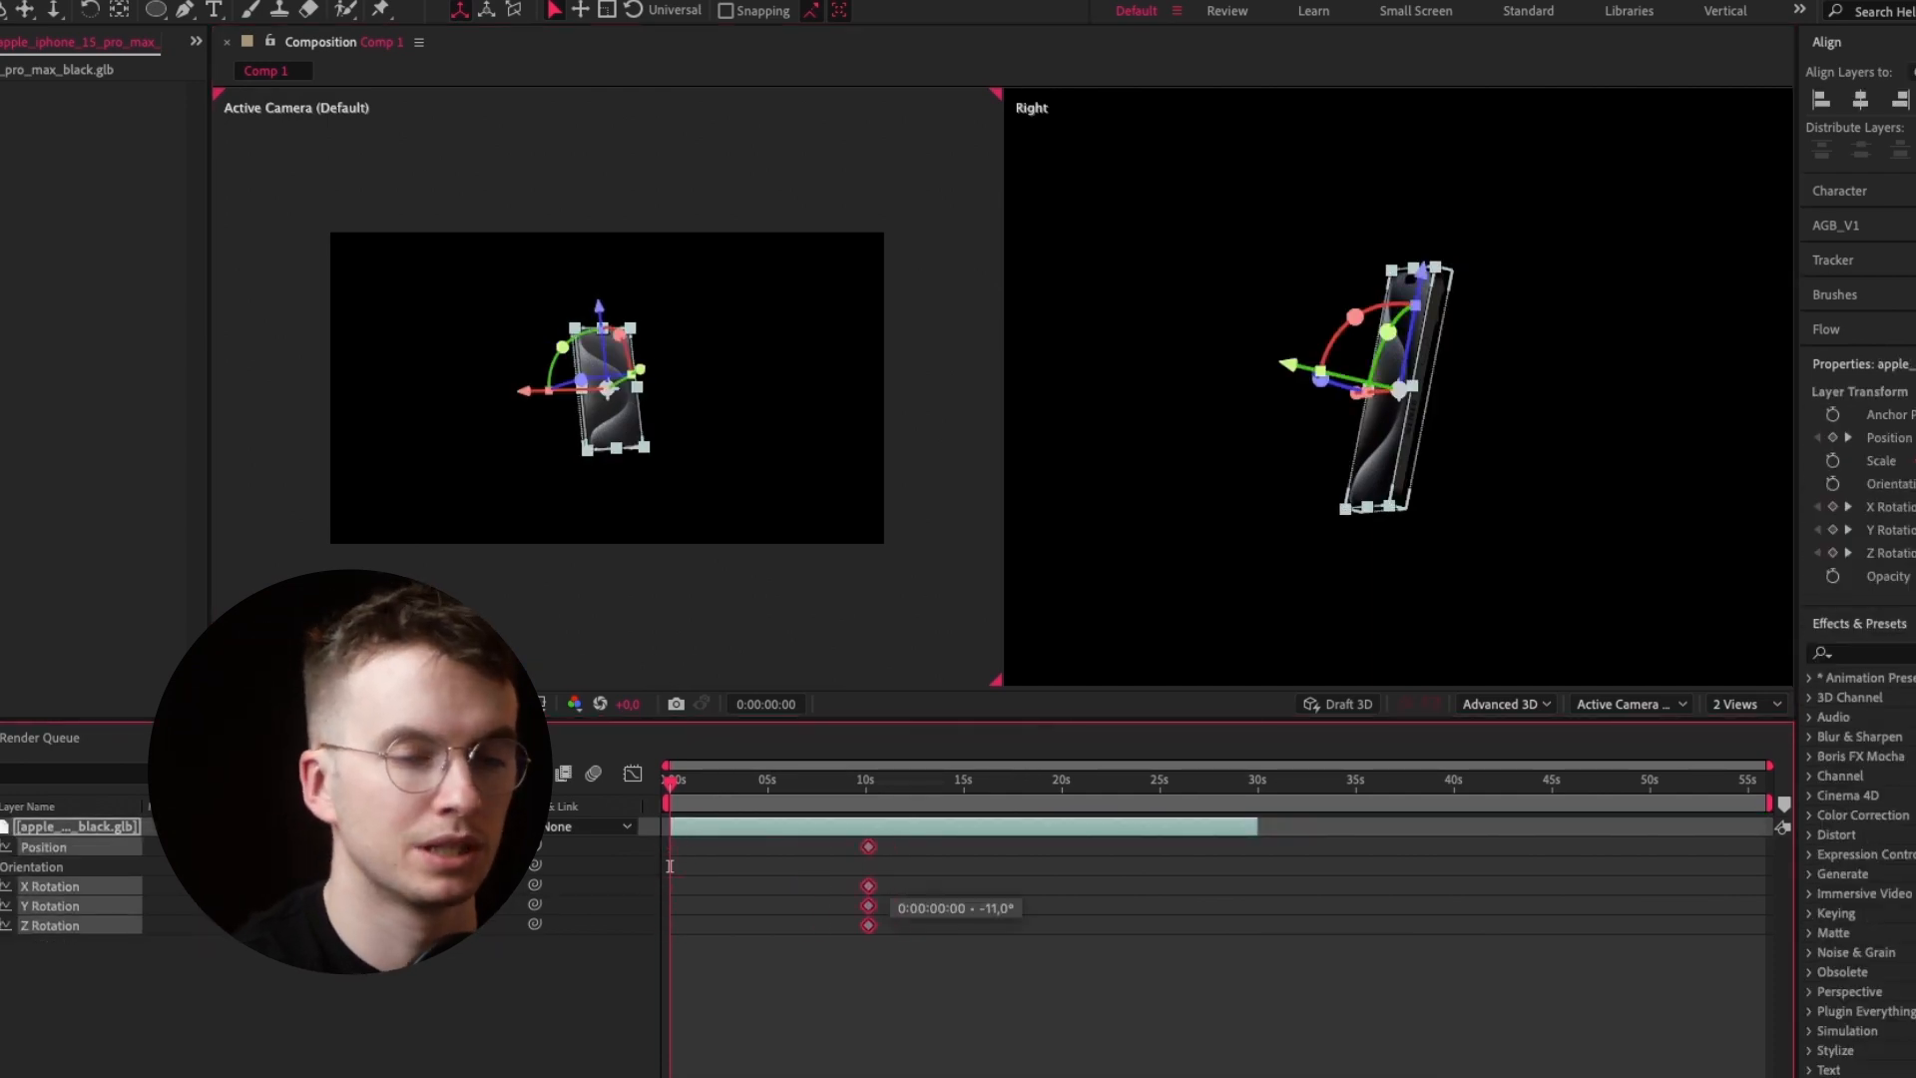
Shorten the composition to end at the keyframes at 0:00:10:02 and deselect the phone layer
key(b)
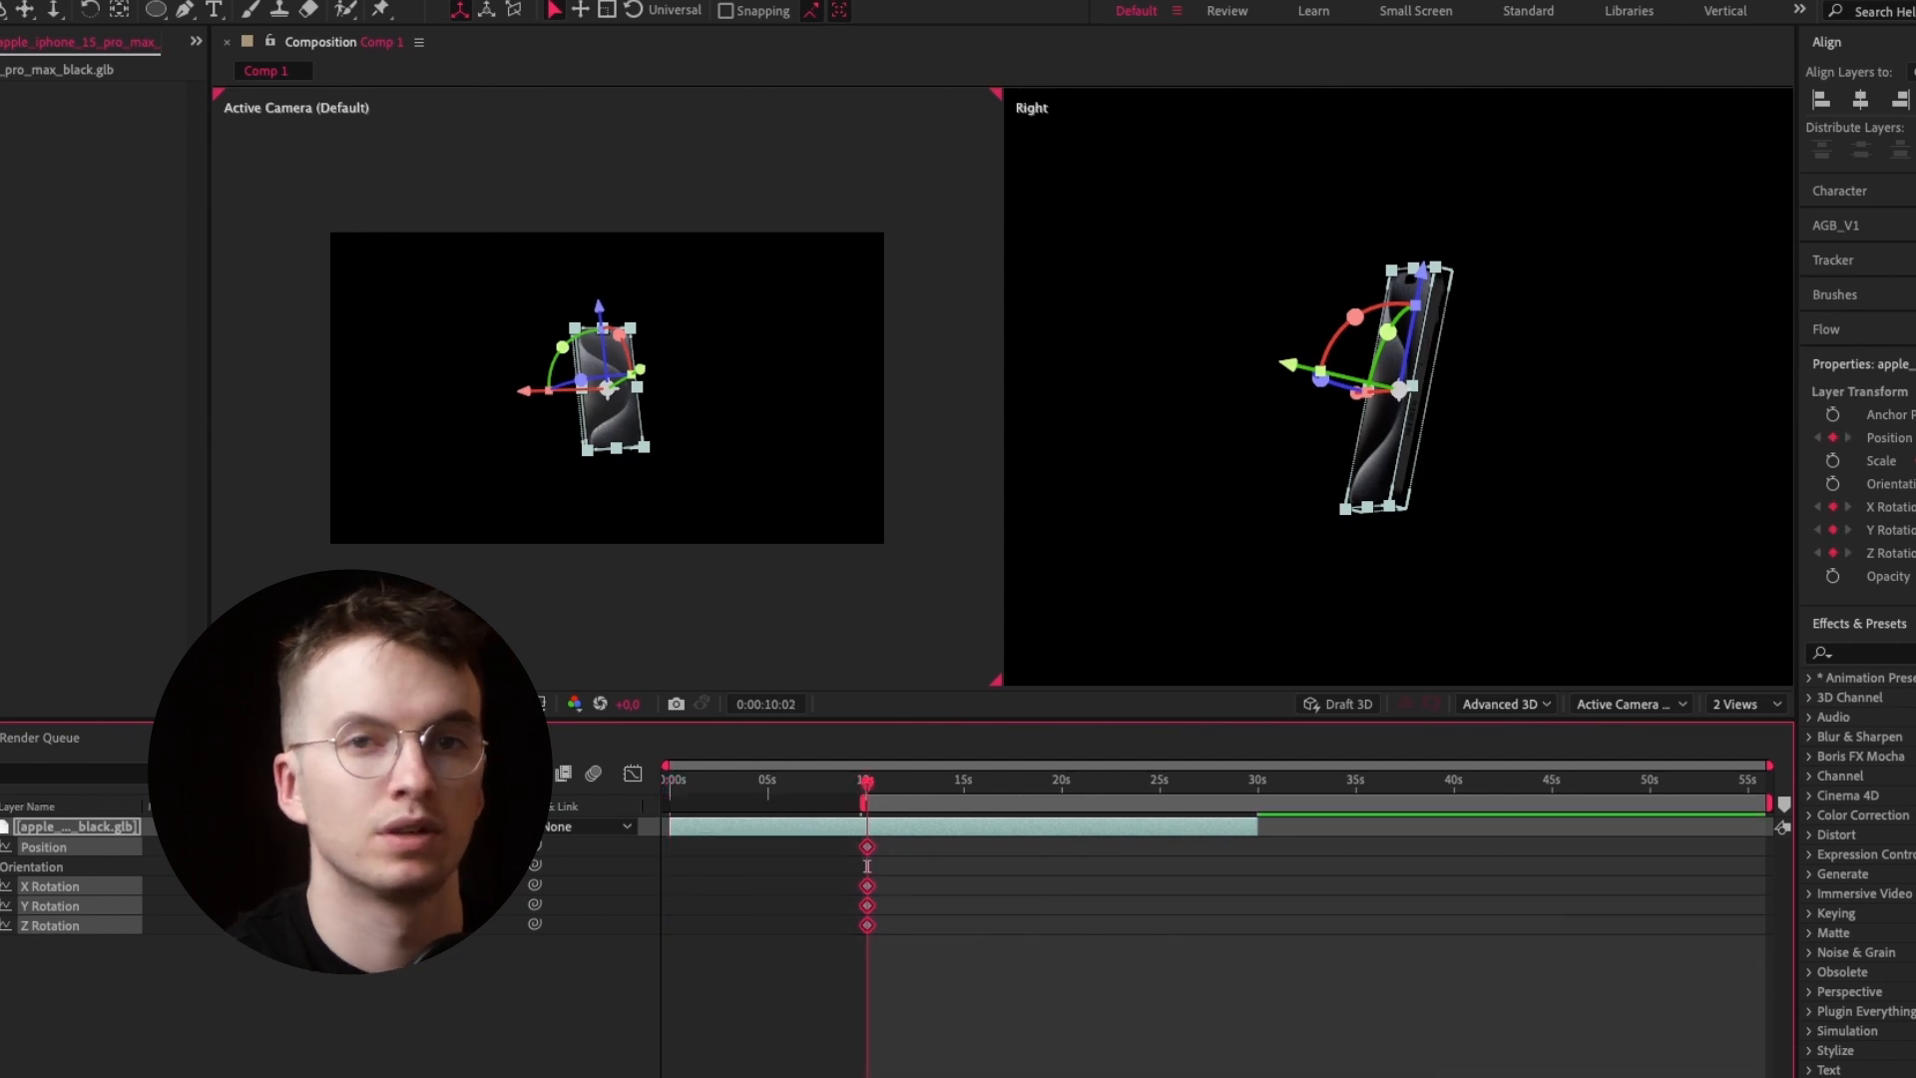
key(n)
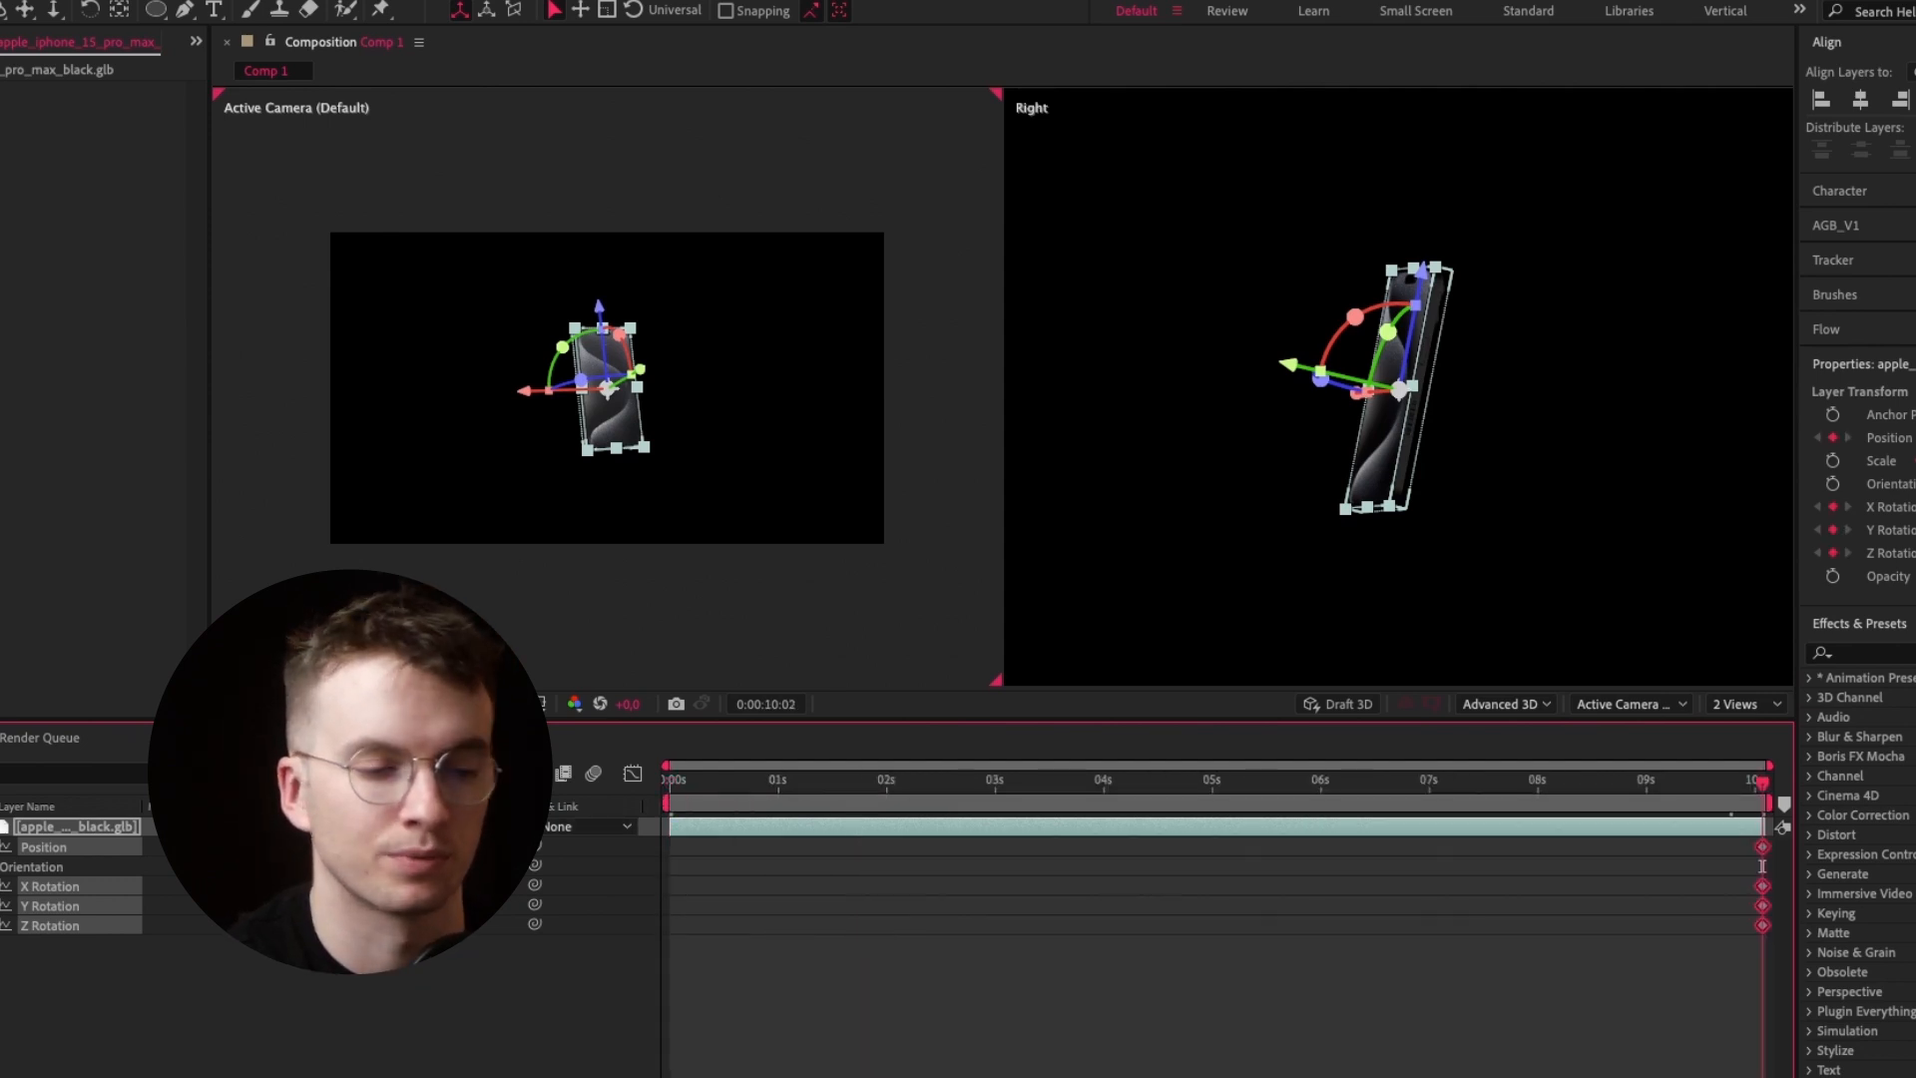
key(F2)
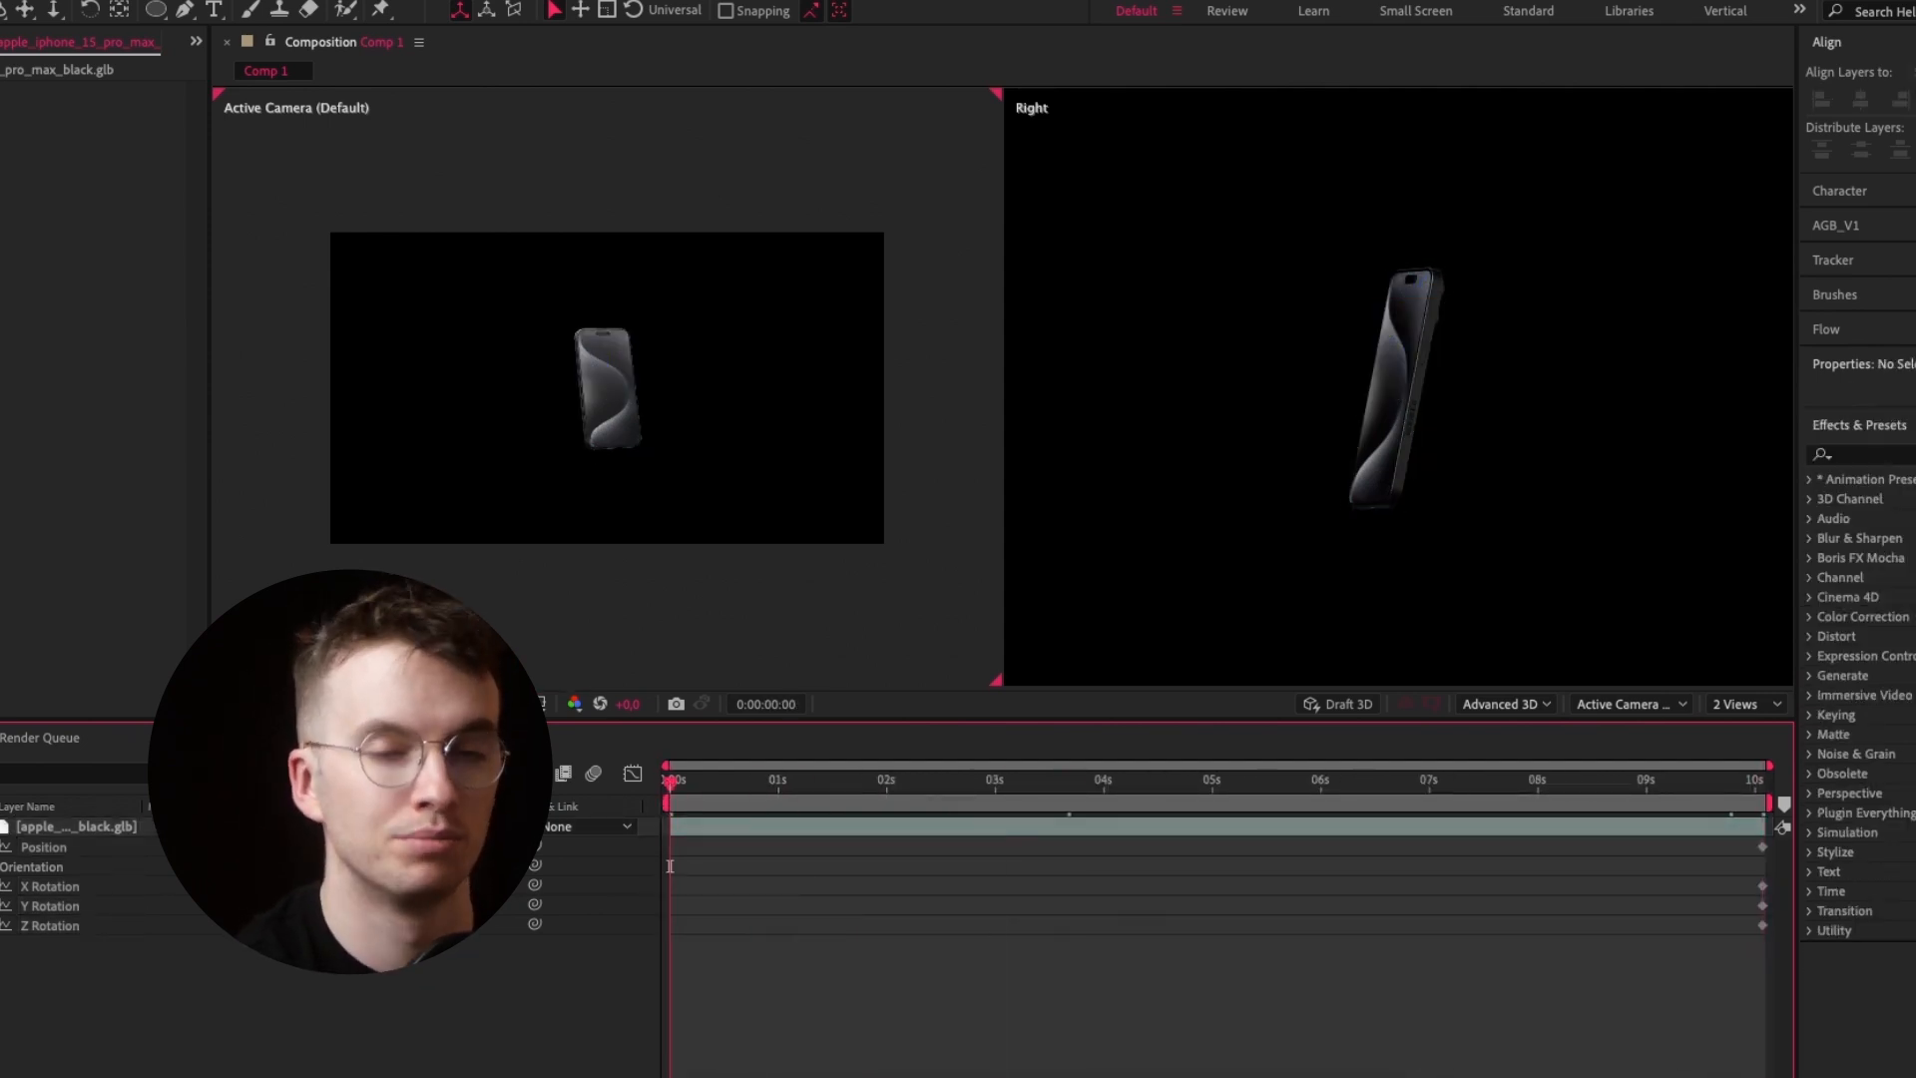
Create the animation's starting pose at 0 seconds with the phone rotated differently and placed below the frame
key(ctrl+a)
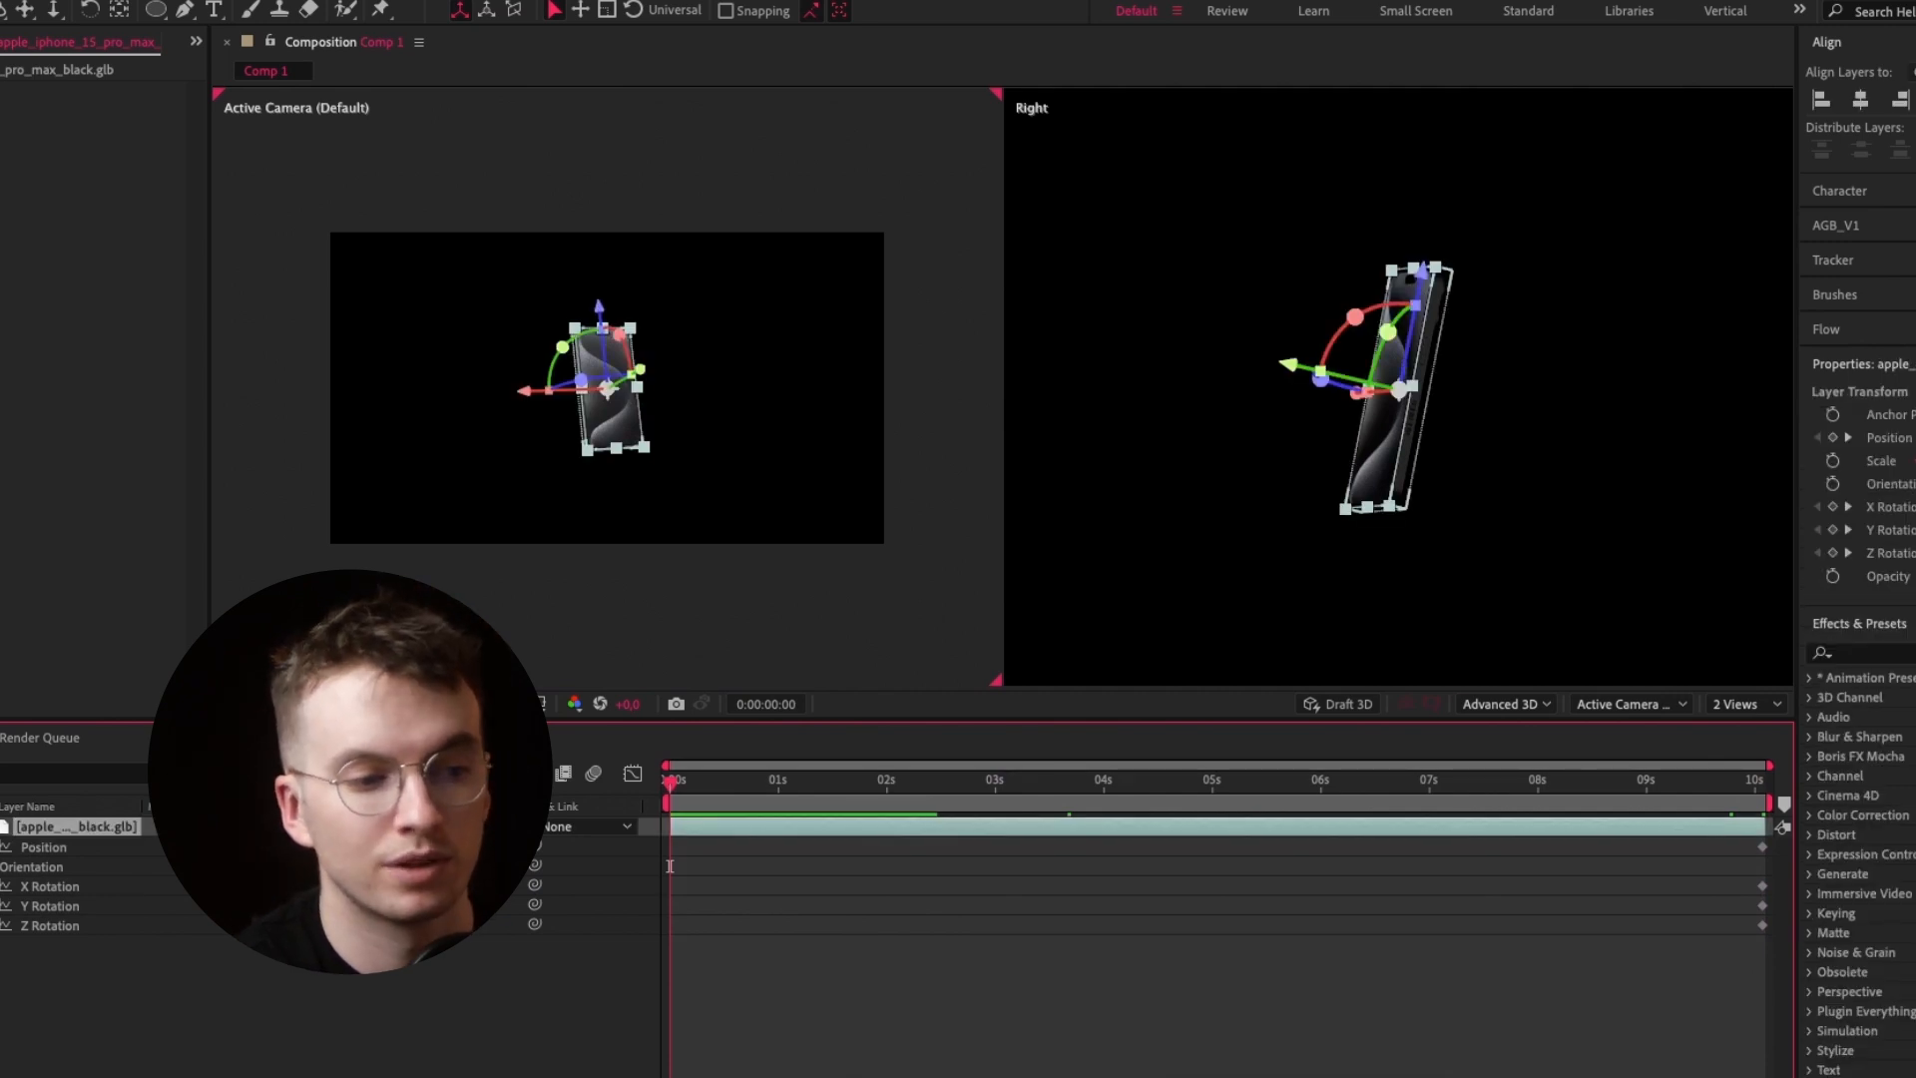
key(ctrl+z)
key(ctrl+z)
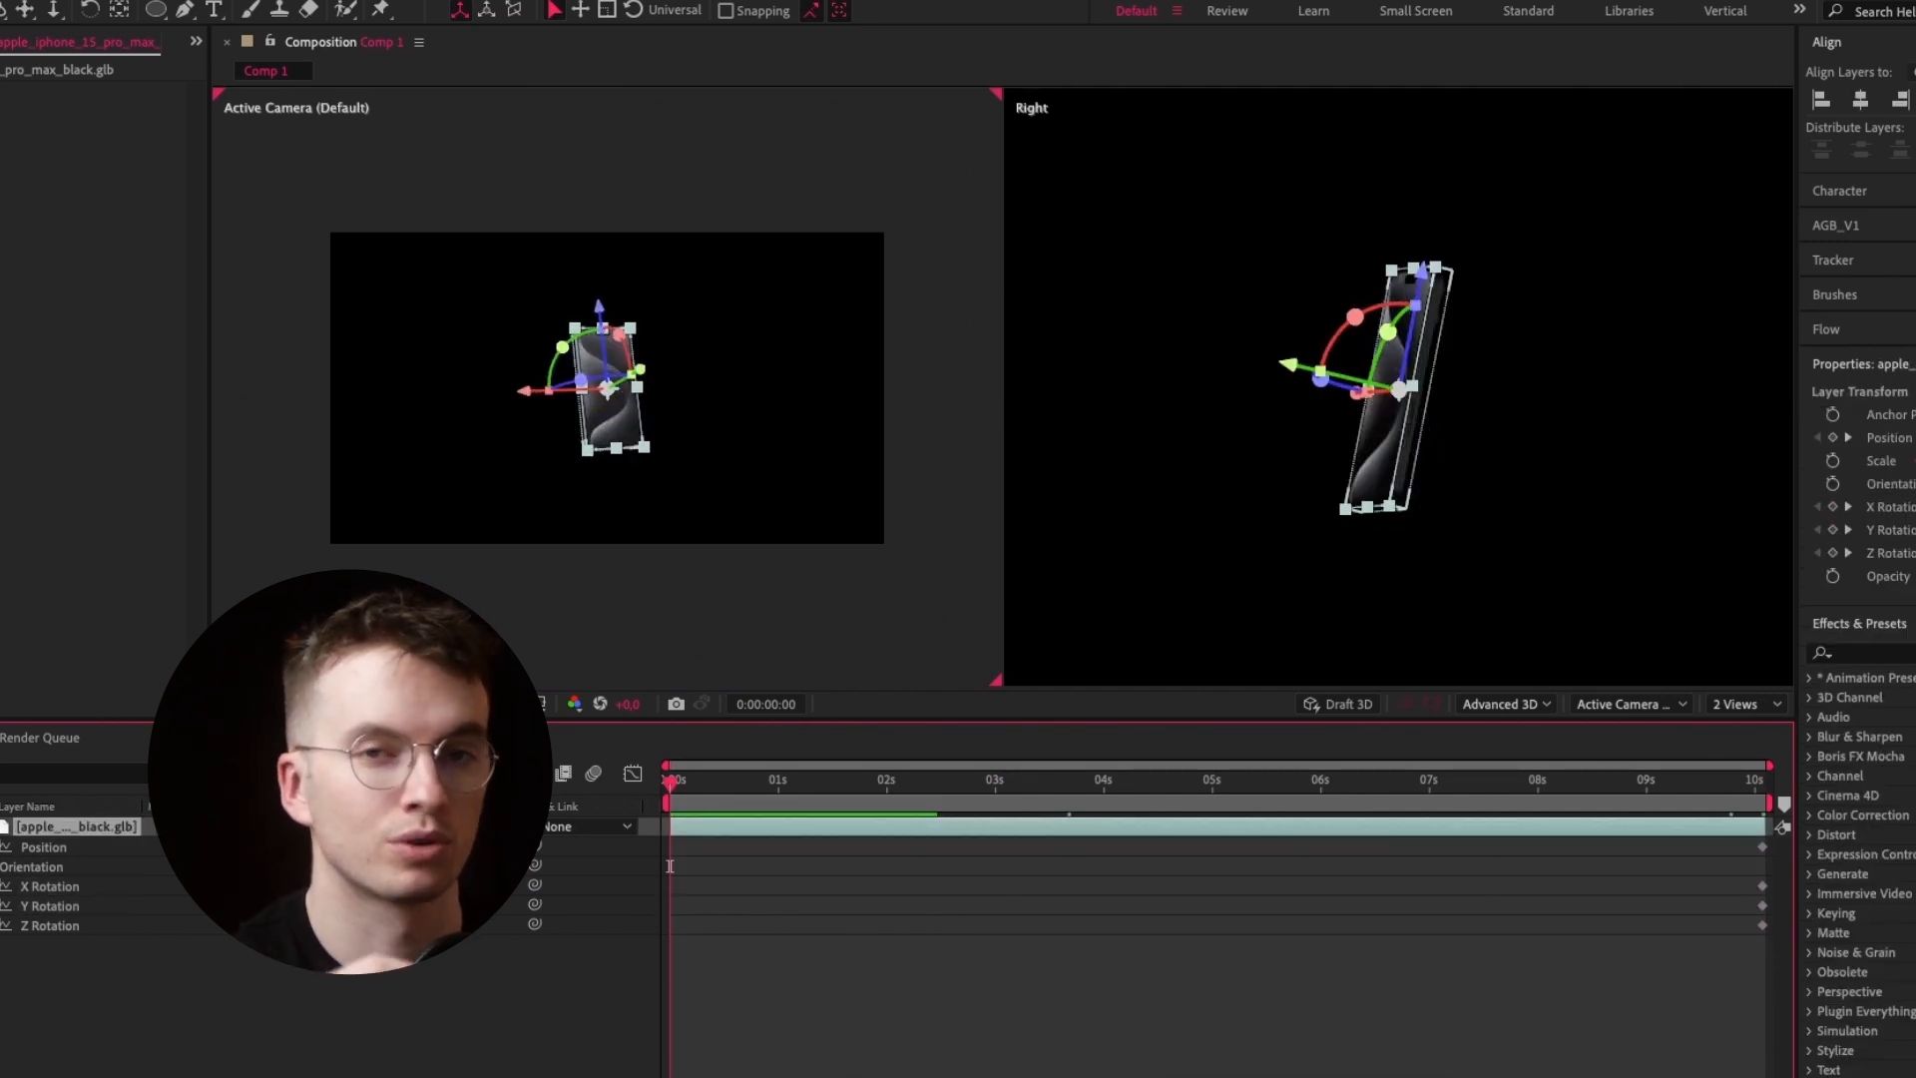
drag(299, 925, 449, 925)
mouse_move(299, 905)
mouse_down()
mouse_move(321, 905)
mouse_move(312, 886)
mouse_move(290, 926)
mouse_move(307, 925)
mouse_up()
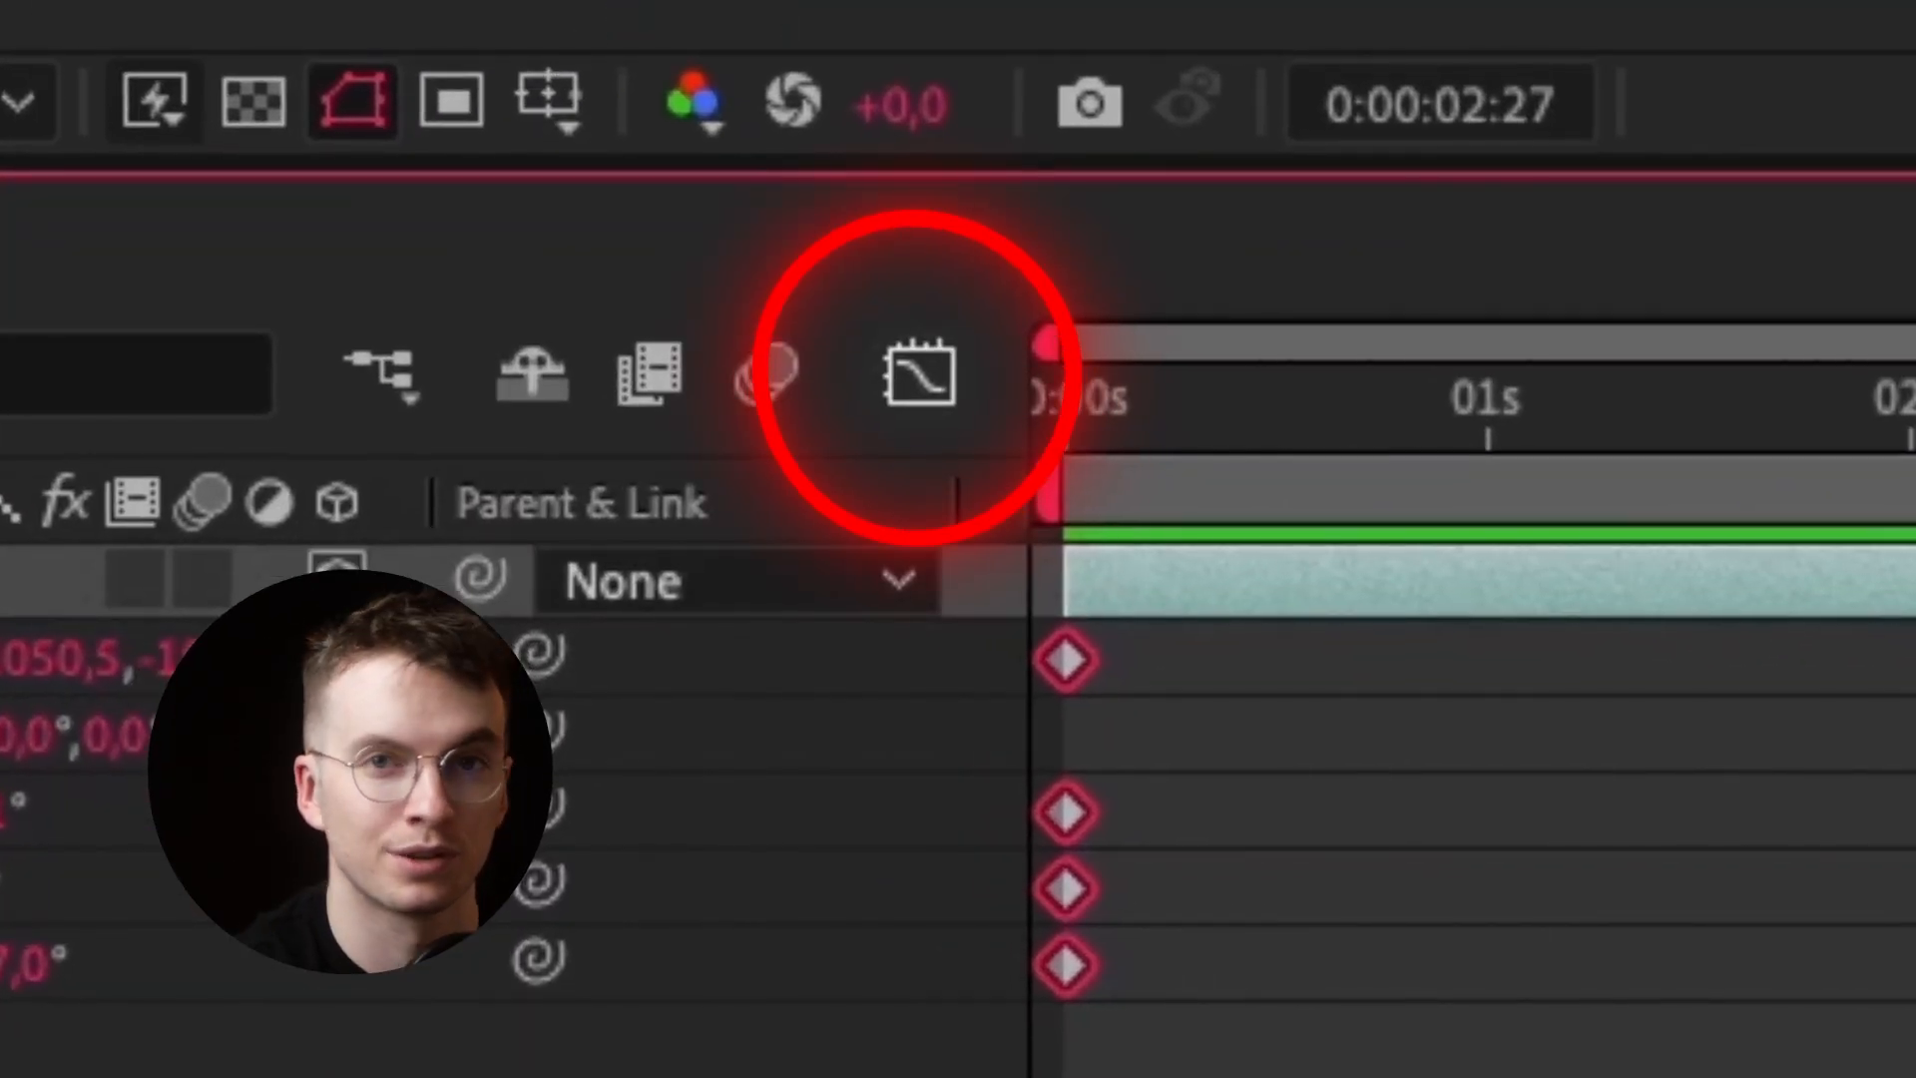
In the speed graph, extend the final Position keyframe's incoming ease back to about 5 seconds
click(632, 773)
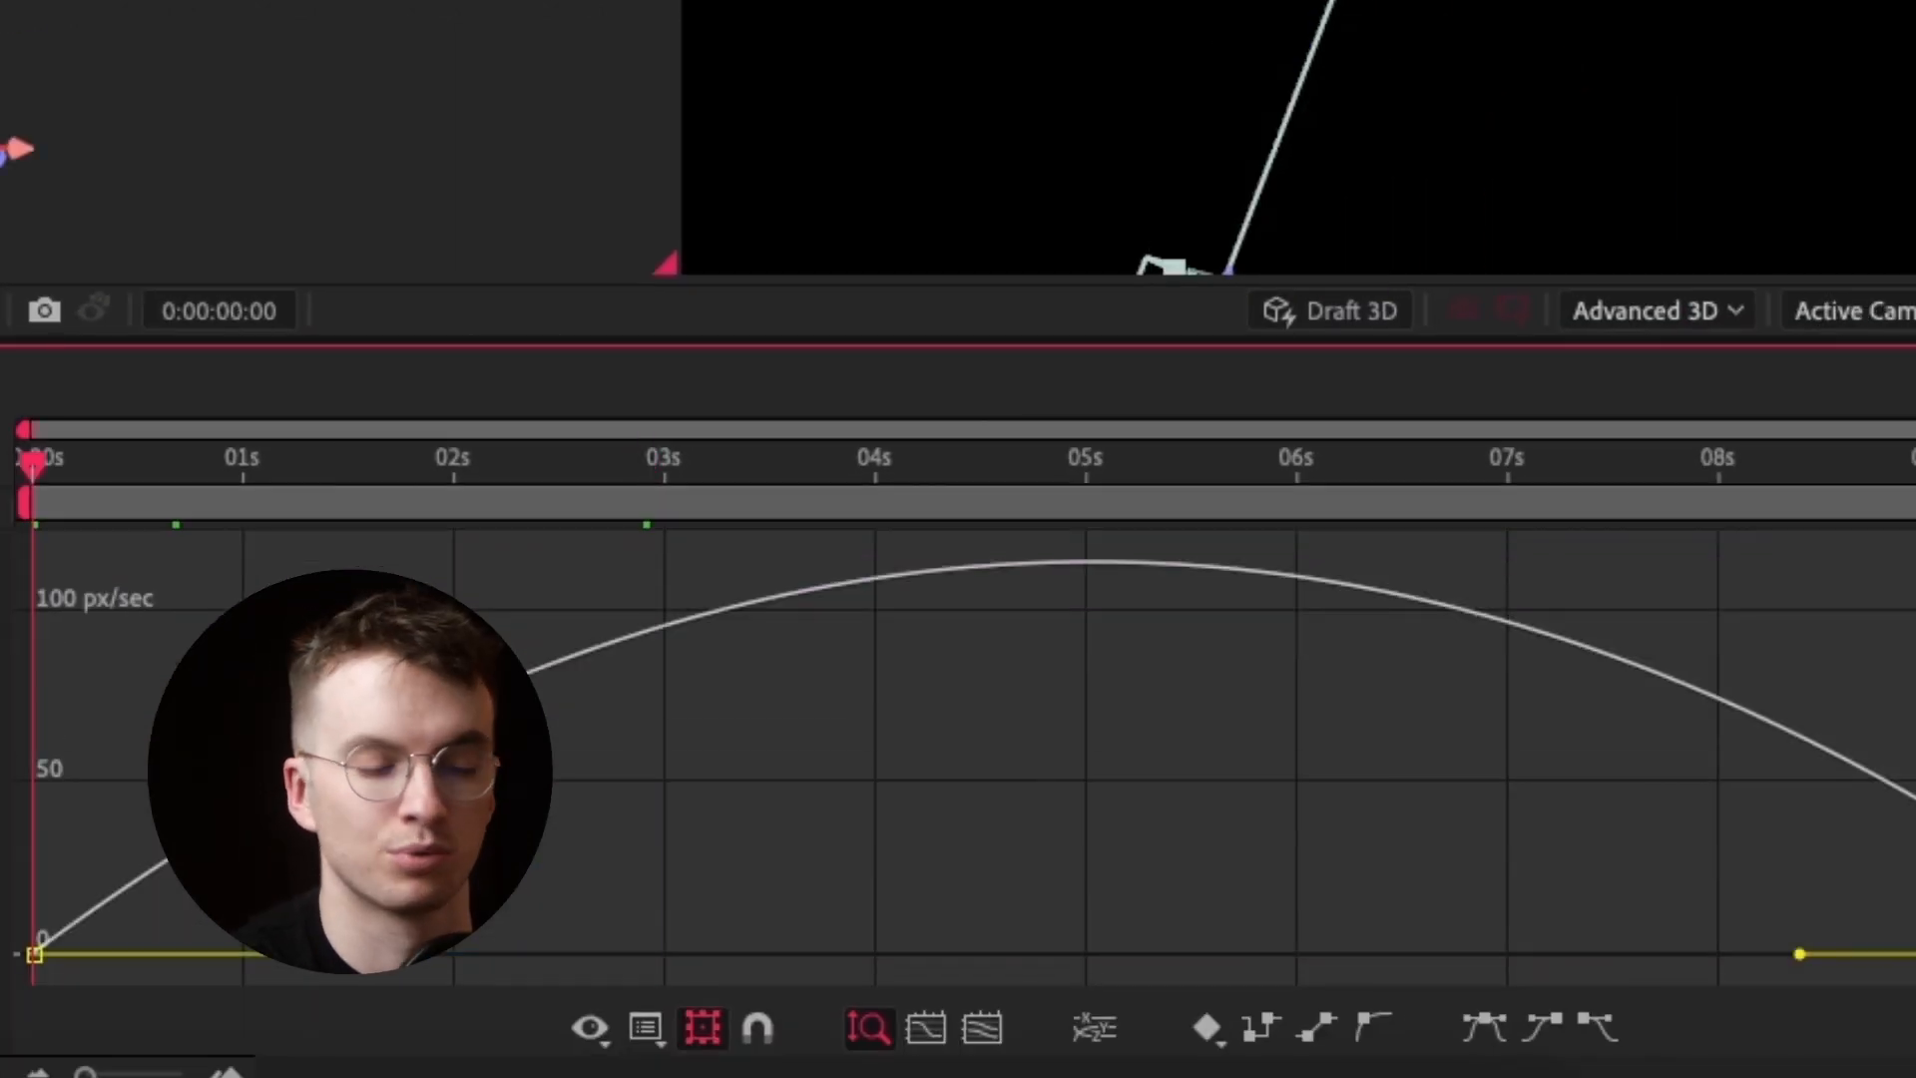
drag(1797, 949, 1091, 952)
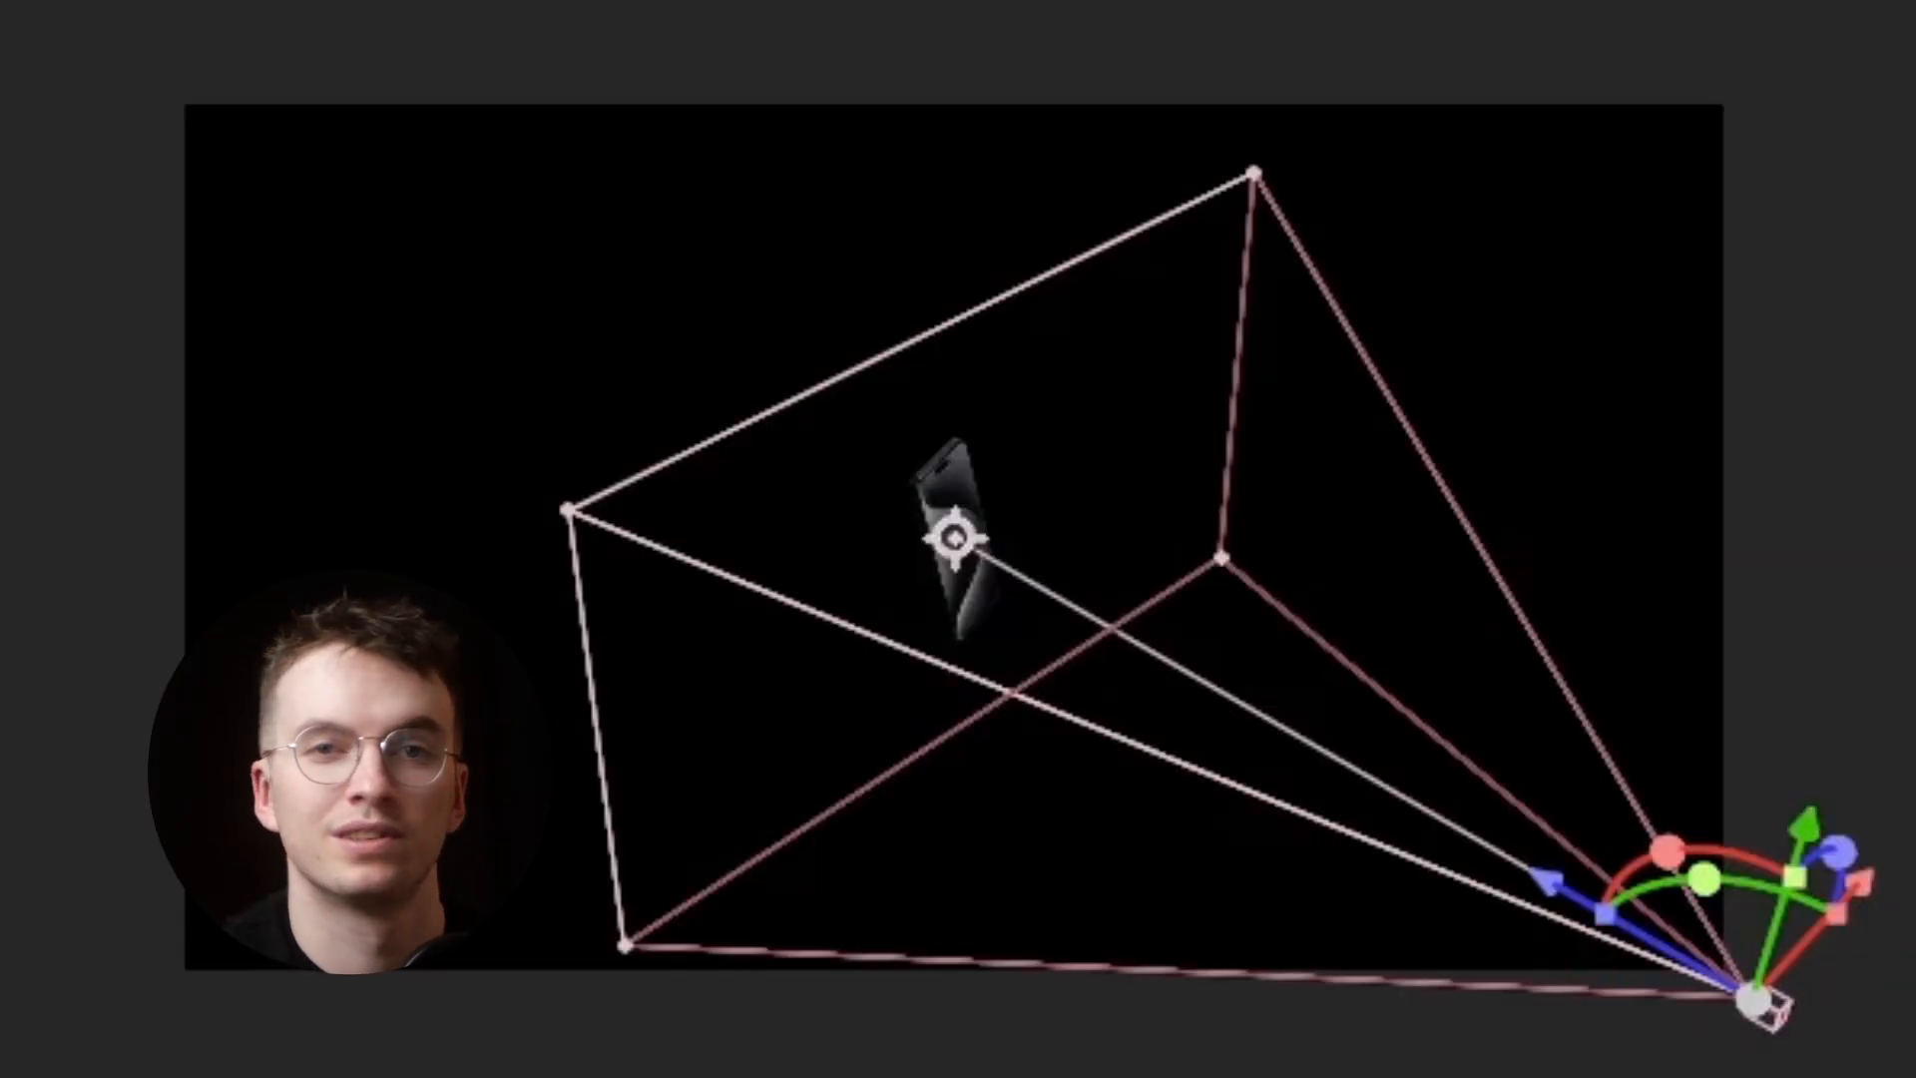
Try raising the camera along its vertical axis and undo the move
drag(1805, 826, 1834, 716)
key(ctrl+z)
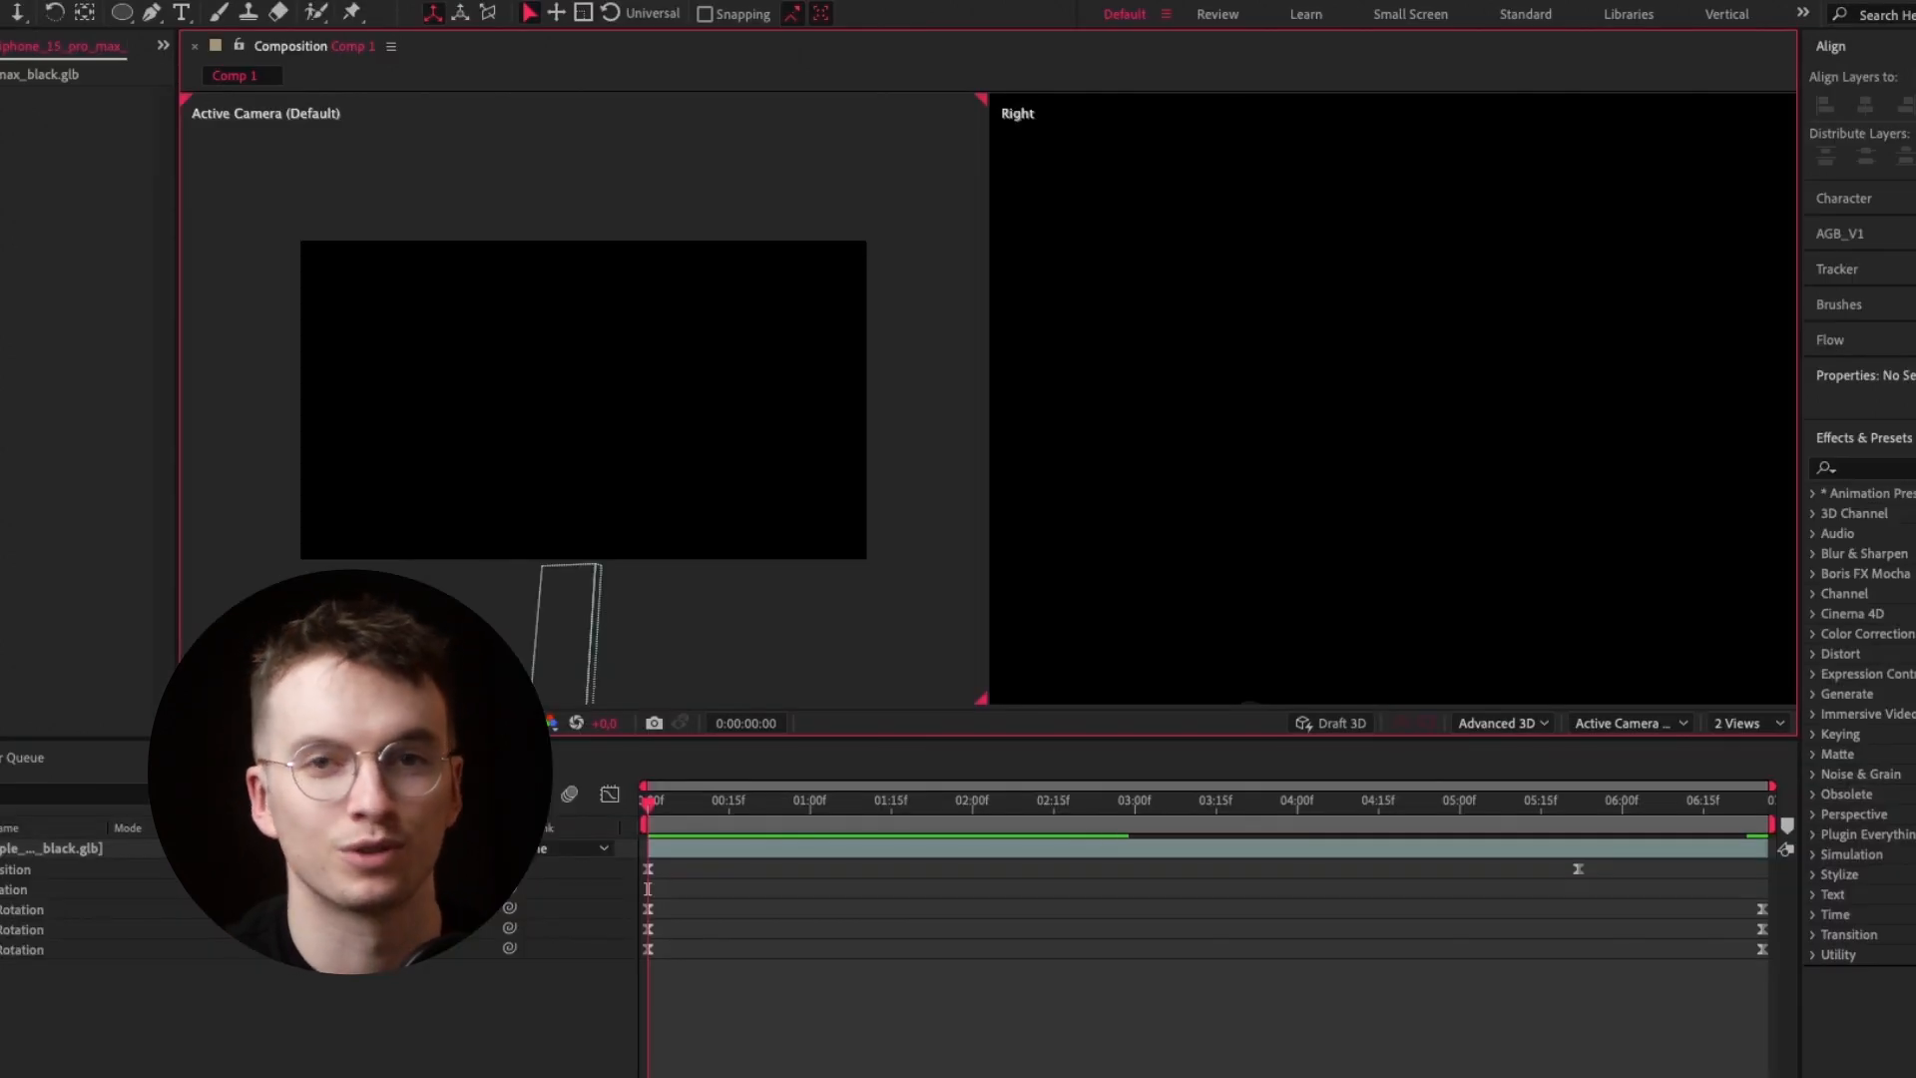
Start a new camera and keep the One-Node Camera type and the 35mm preset in its settings
right_click(424, 645)
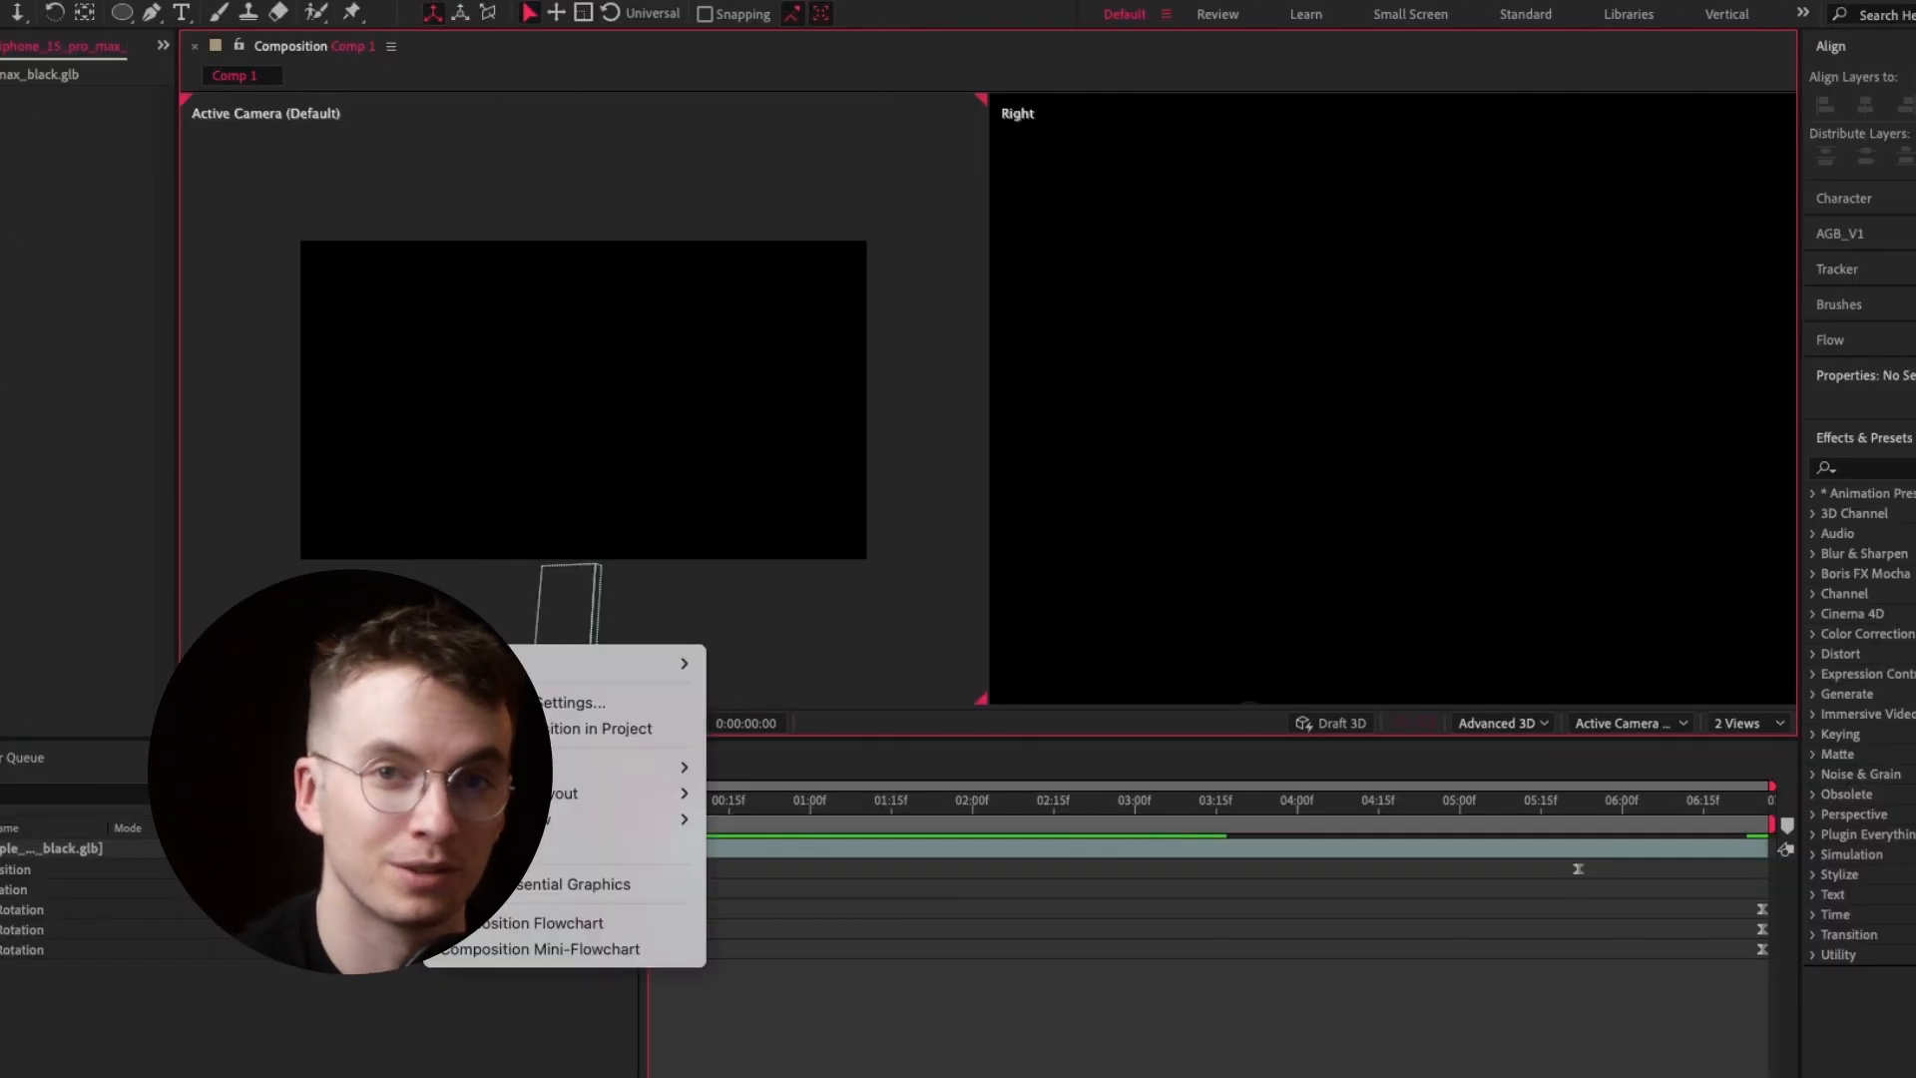
mouse_move(639, 663)
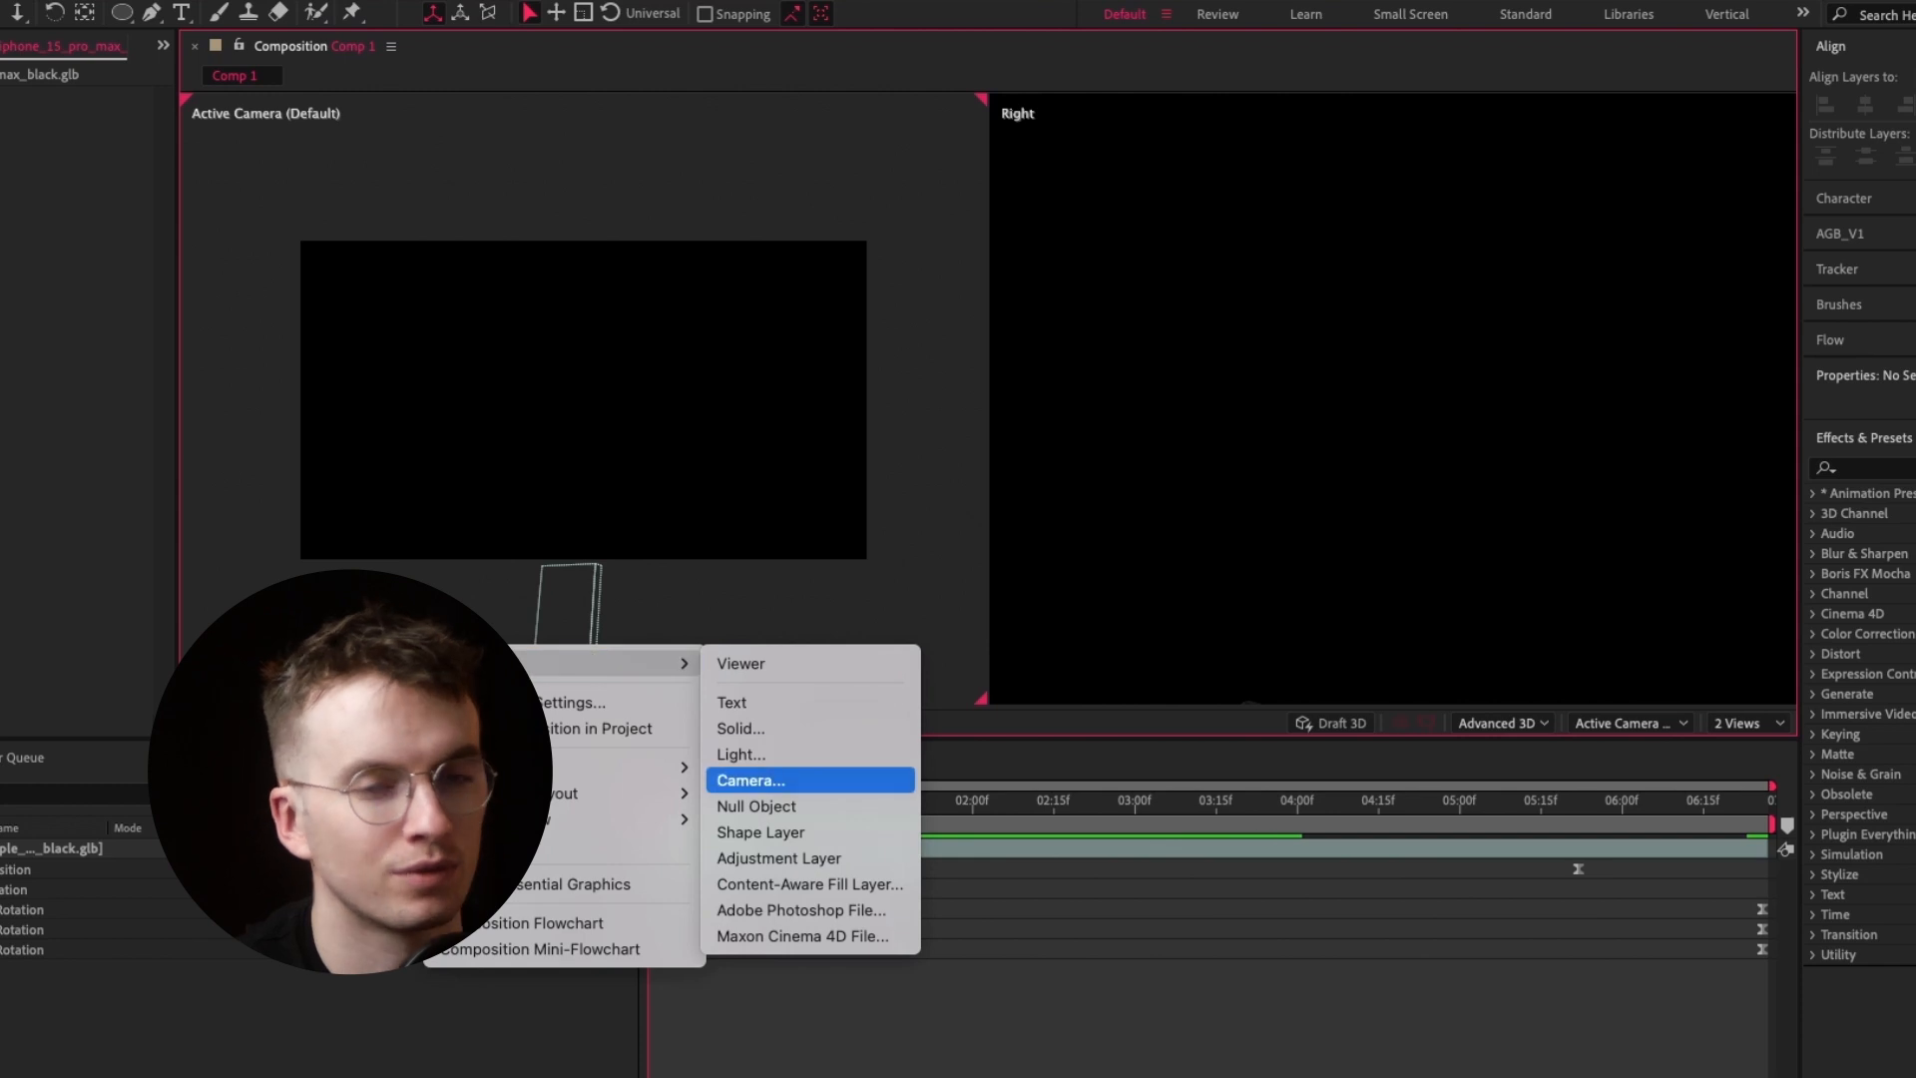
click(750, 780)
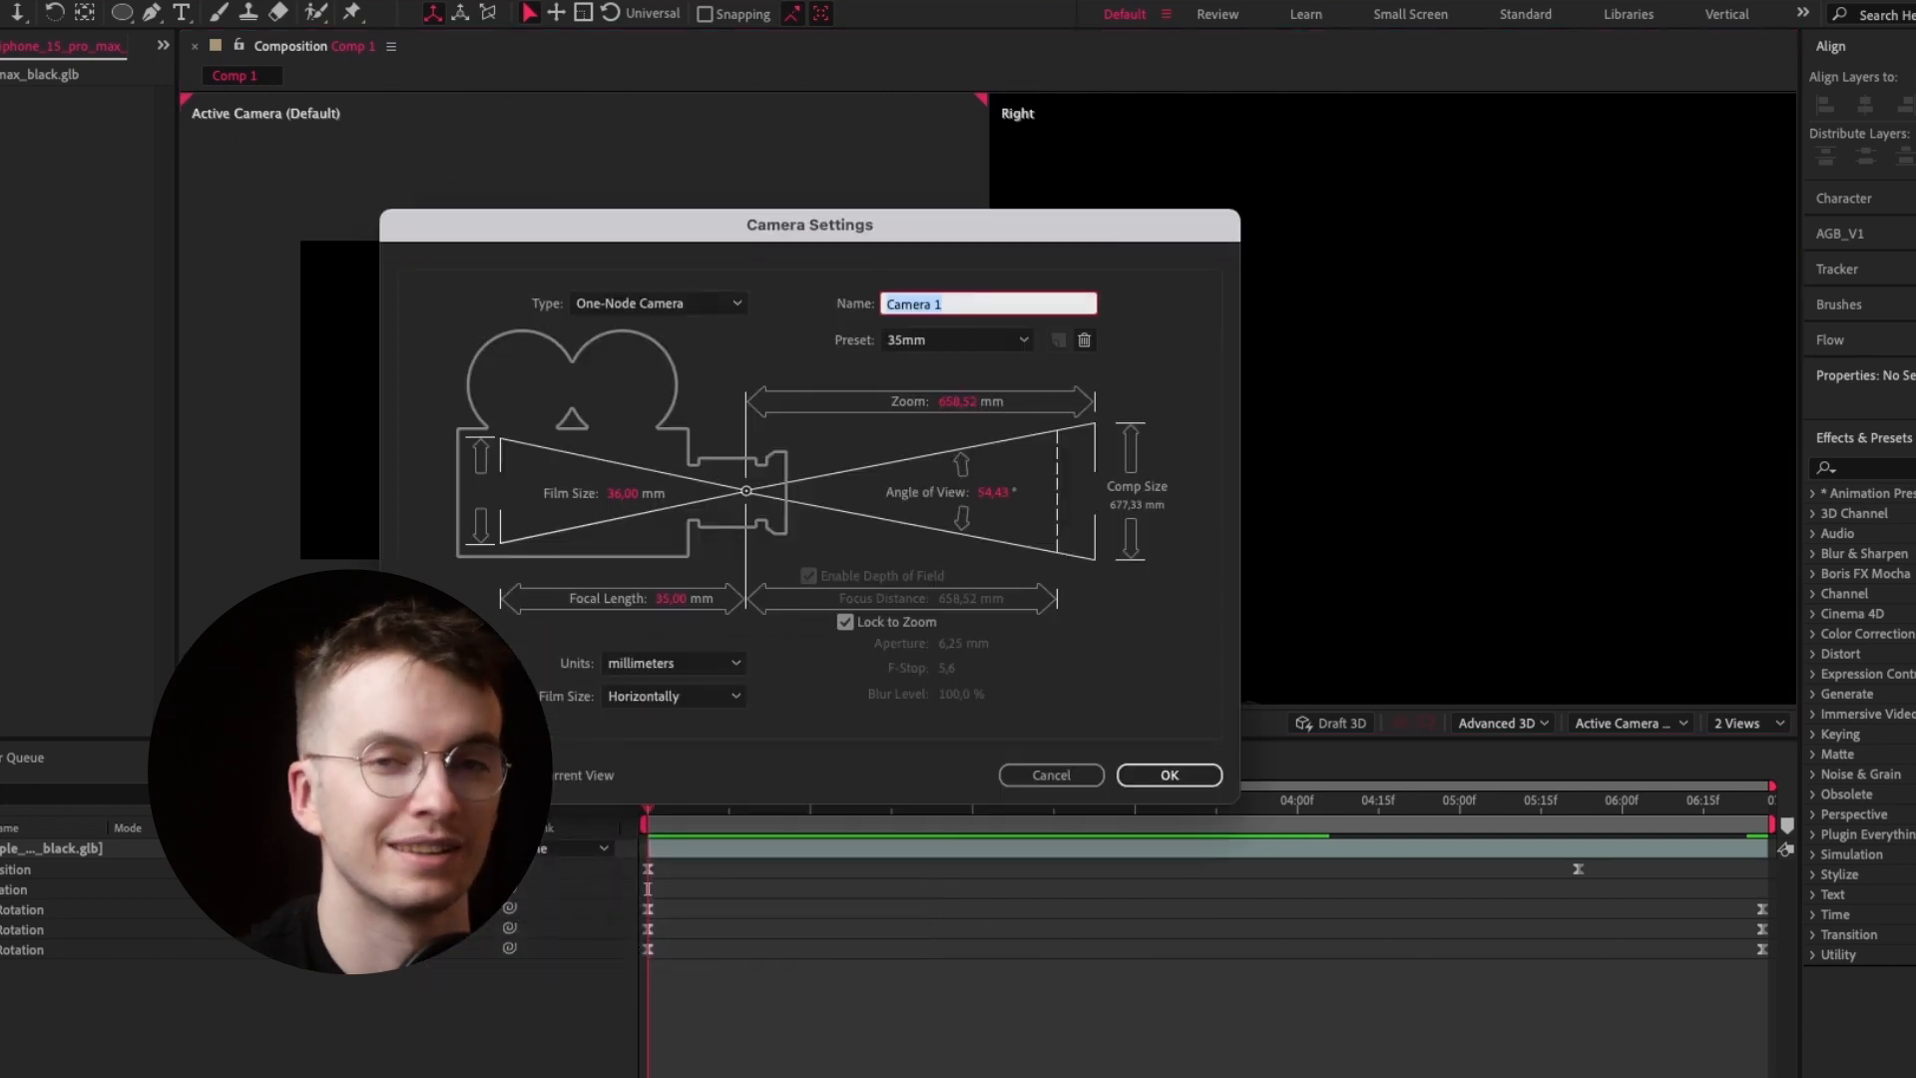
click(659, 303)
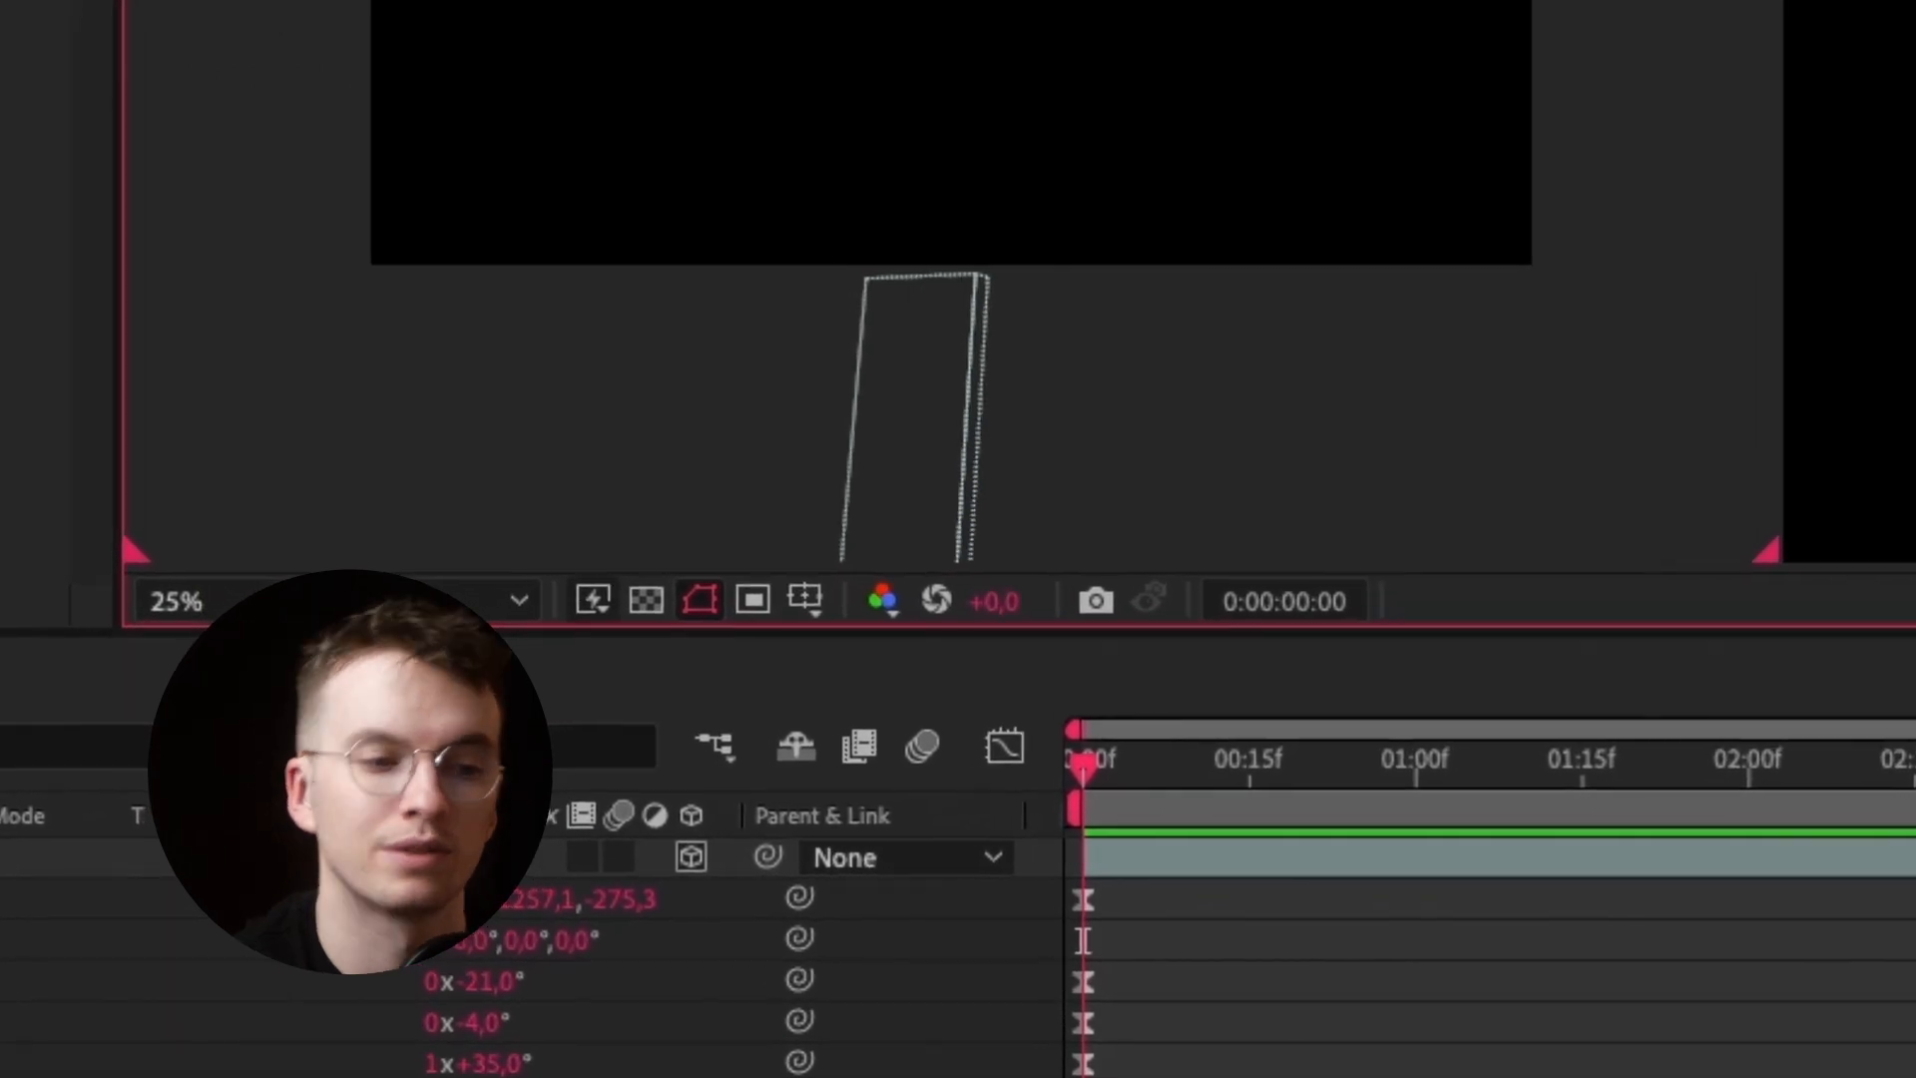
right_click(627, 441)
mouse_move(679, 477)
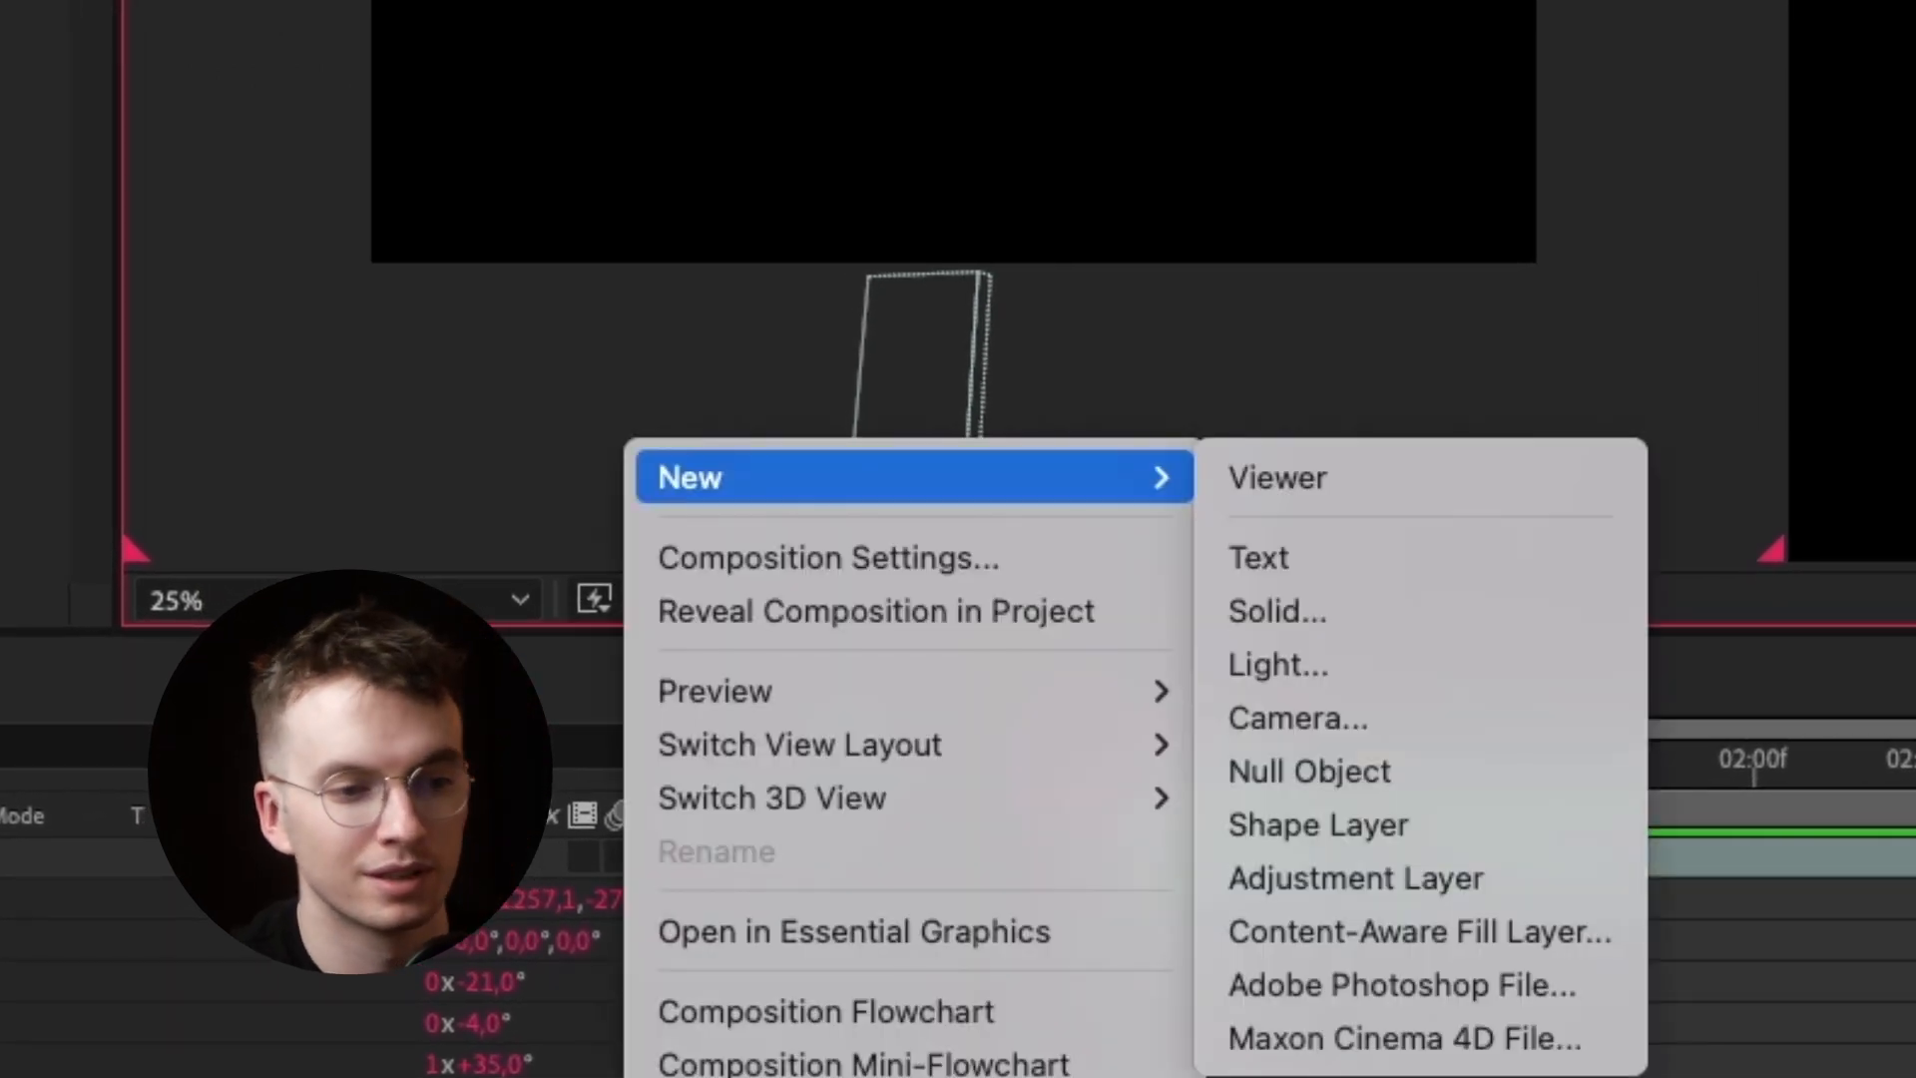
click(1297, 717)
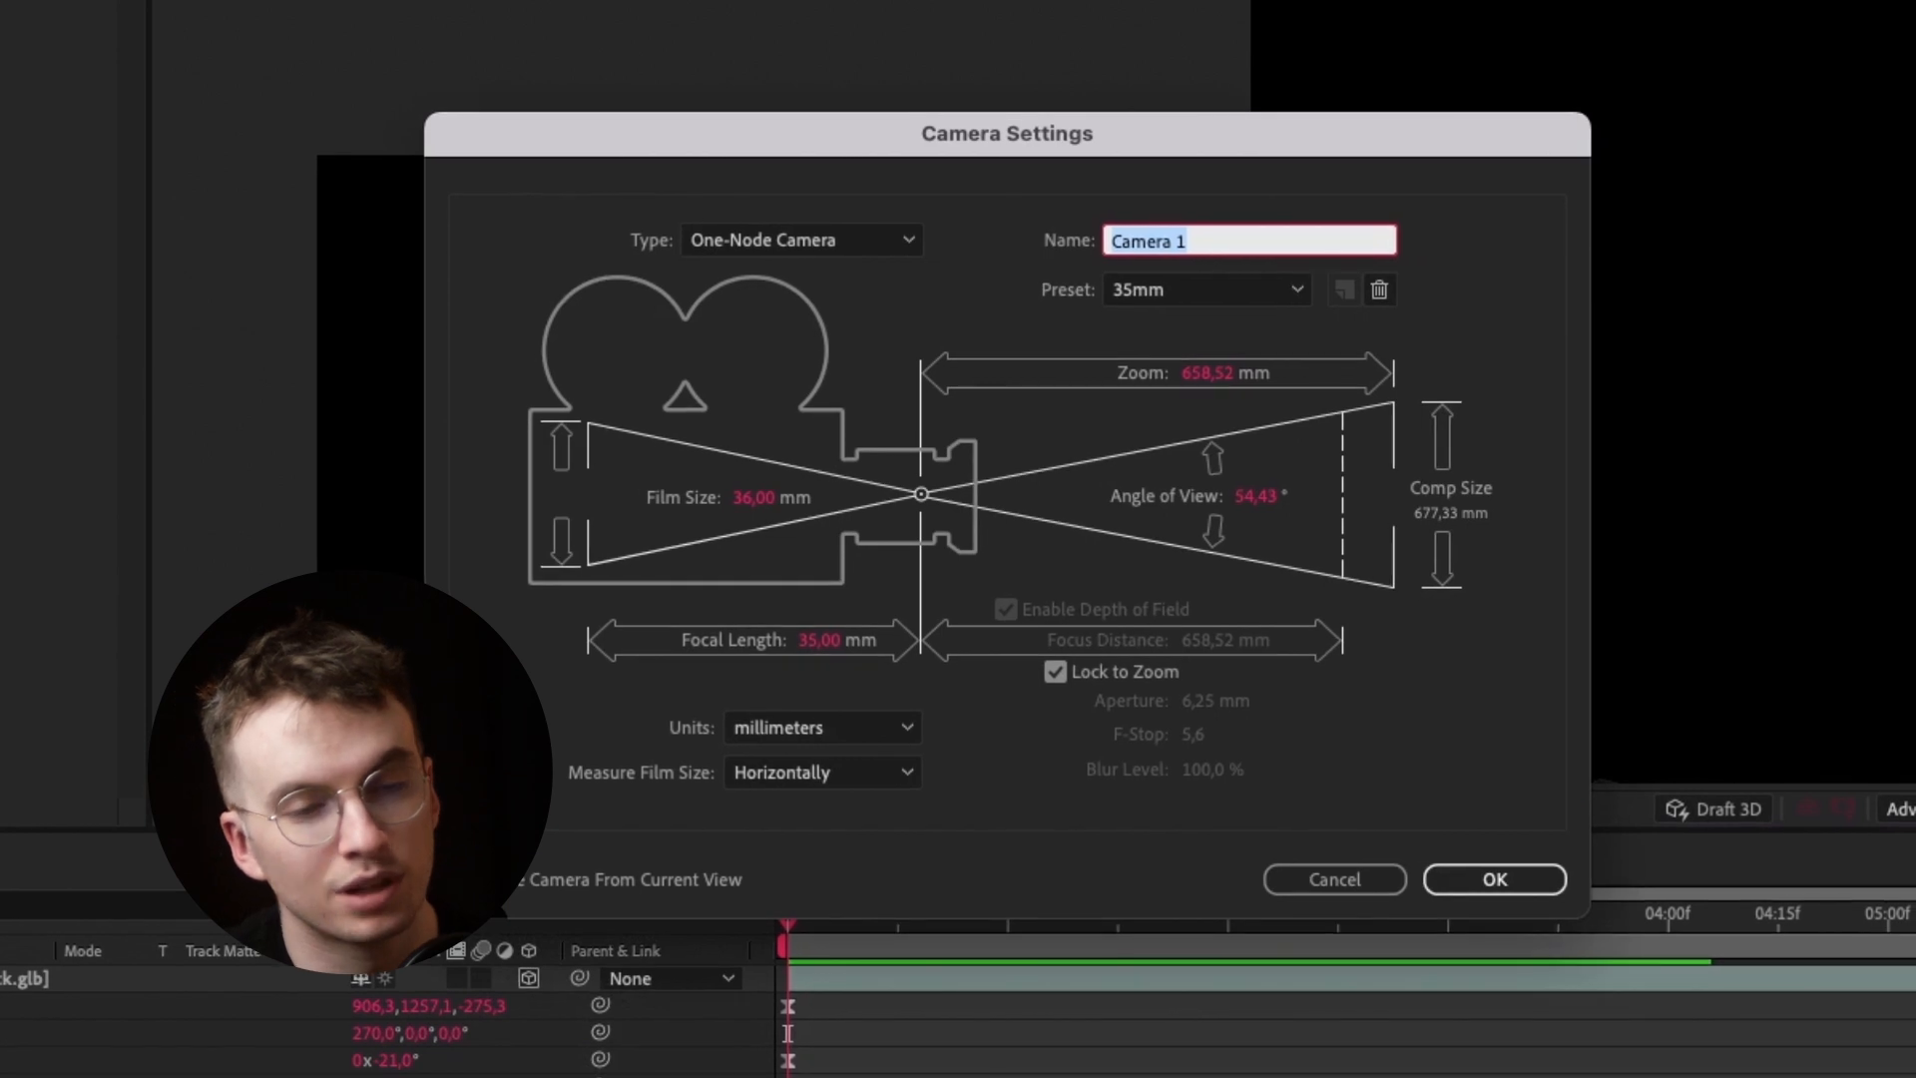
click(802, 239)
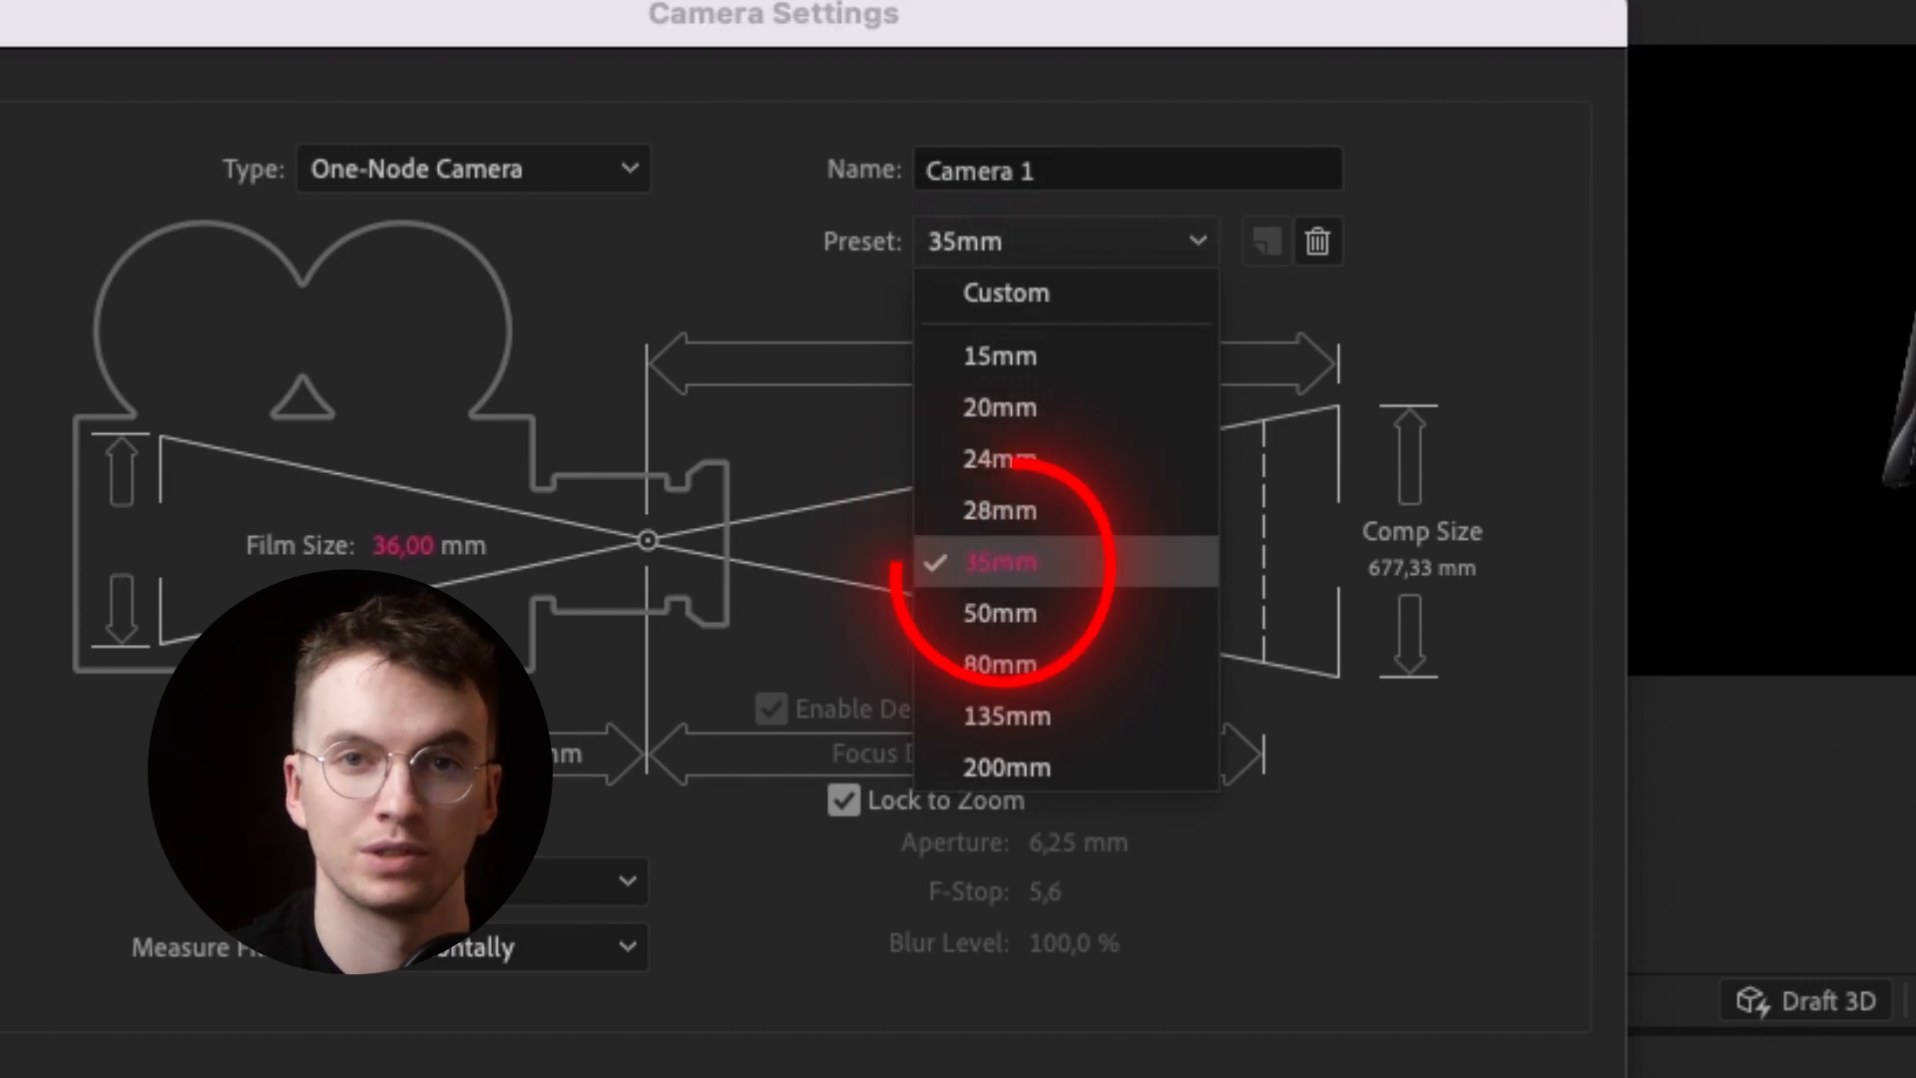
key(Escape)
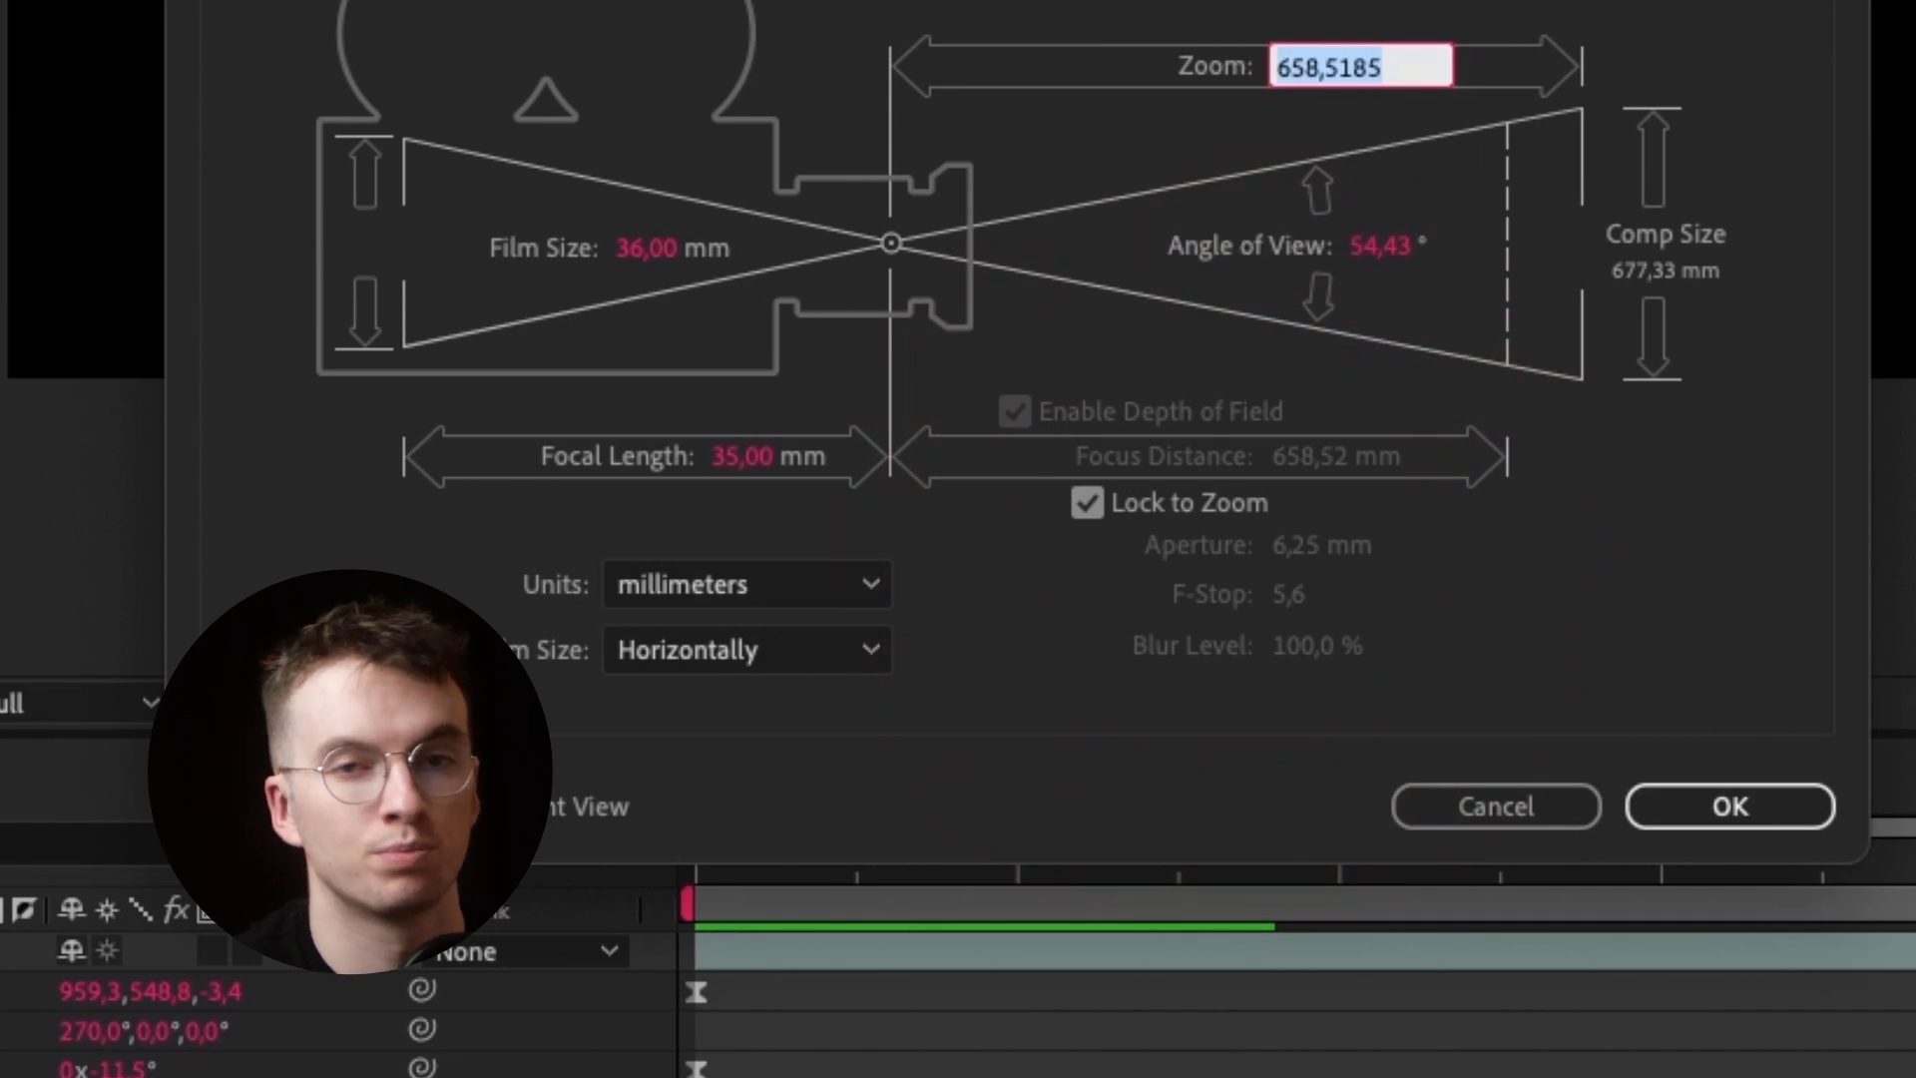
Try a camera zoom of 35 mm with depth of field enabled, and dismiss these settings
text(35)
key(Tab)
click(1014, 410)
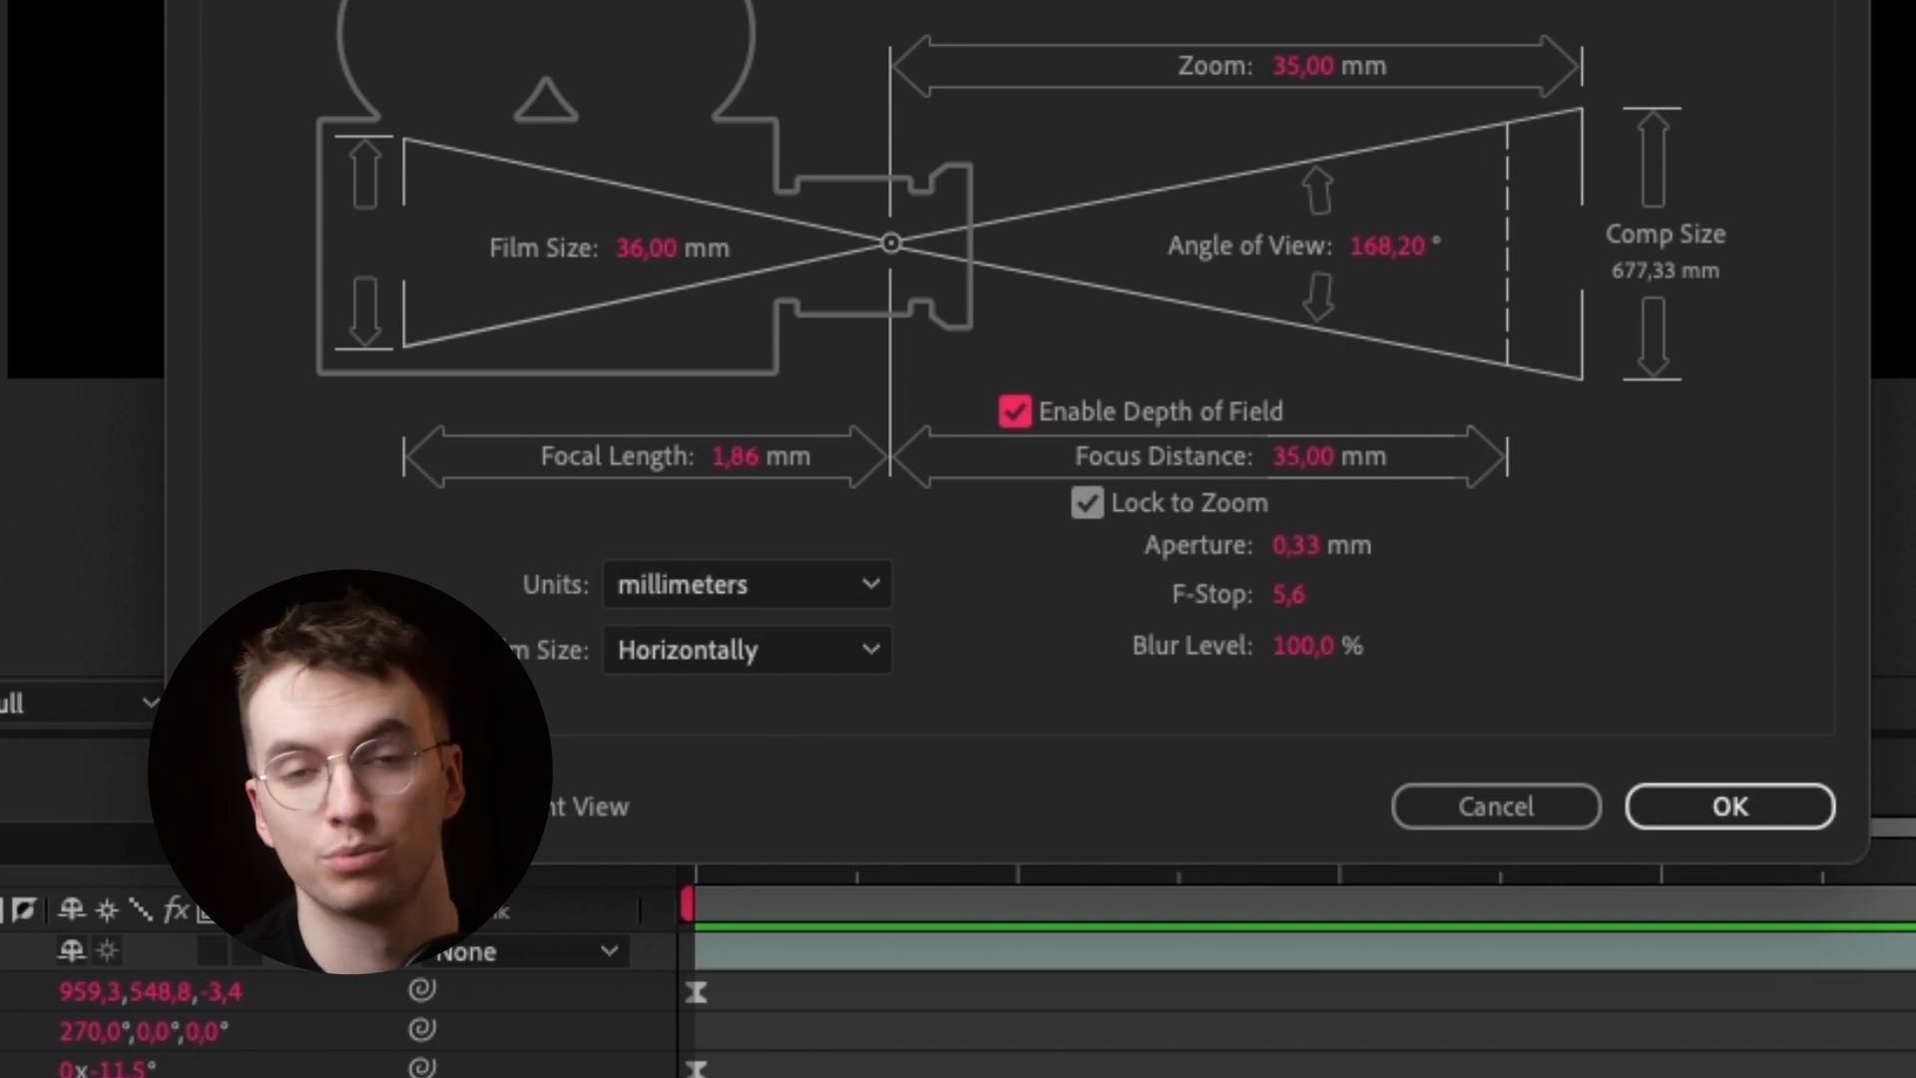
click(1496, 806)
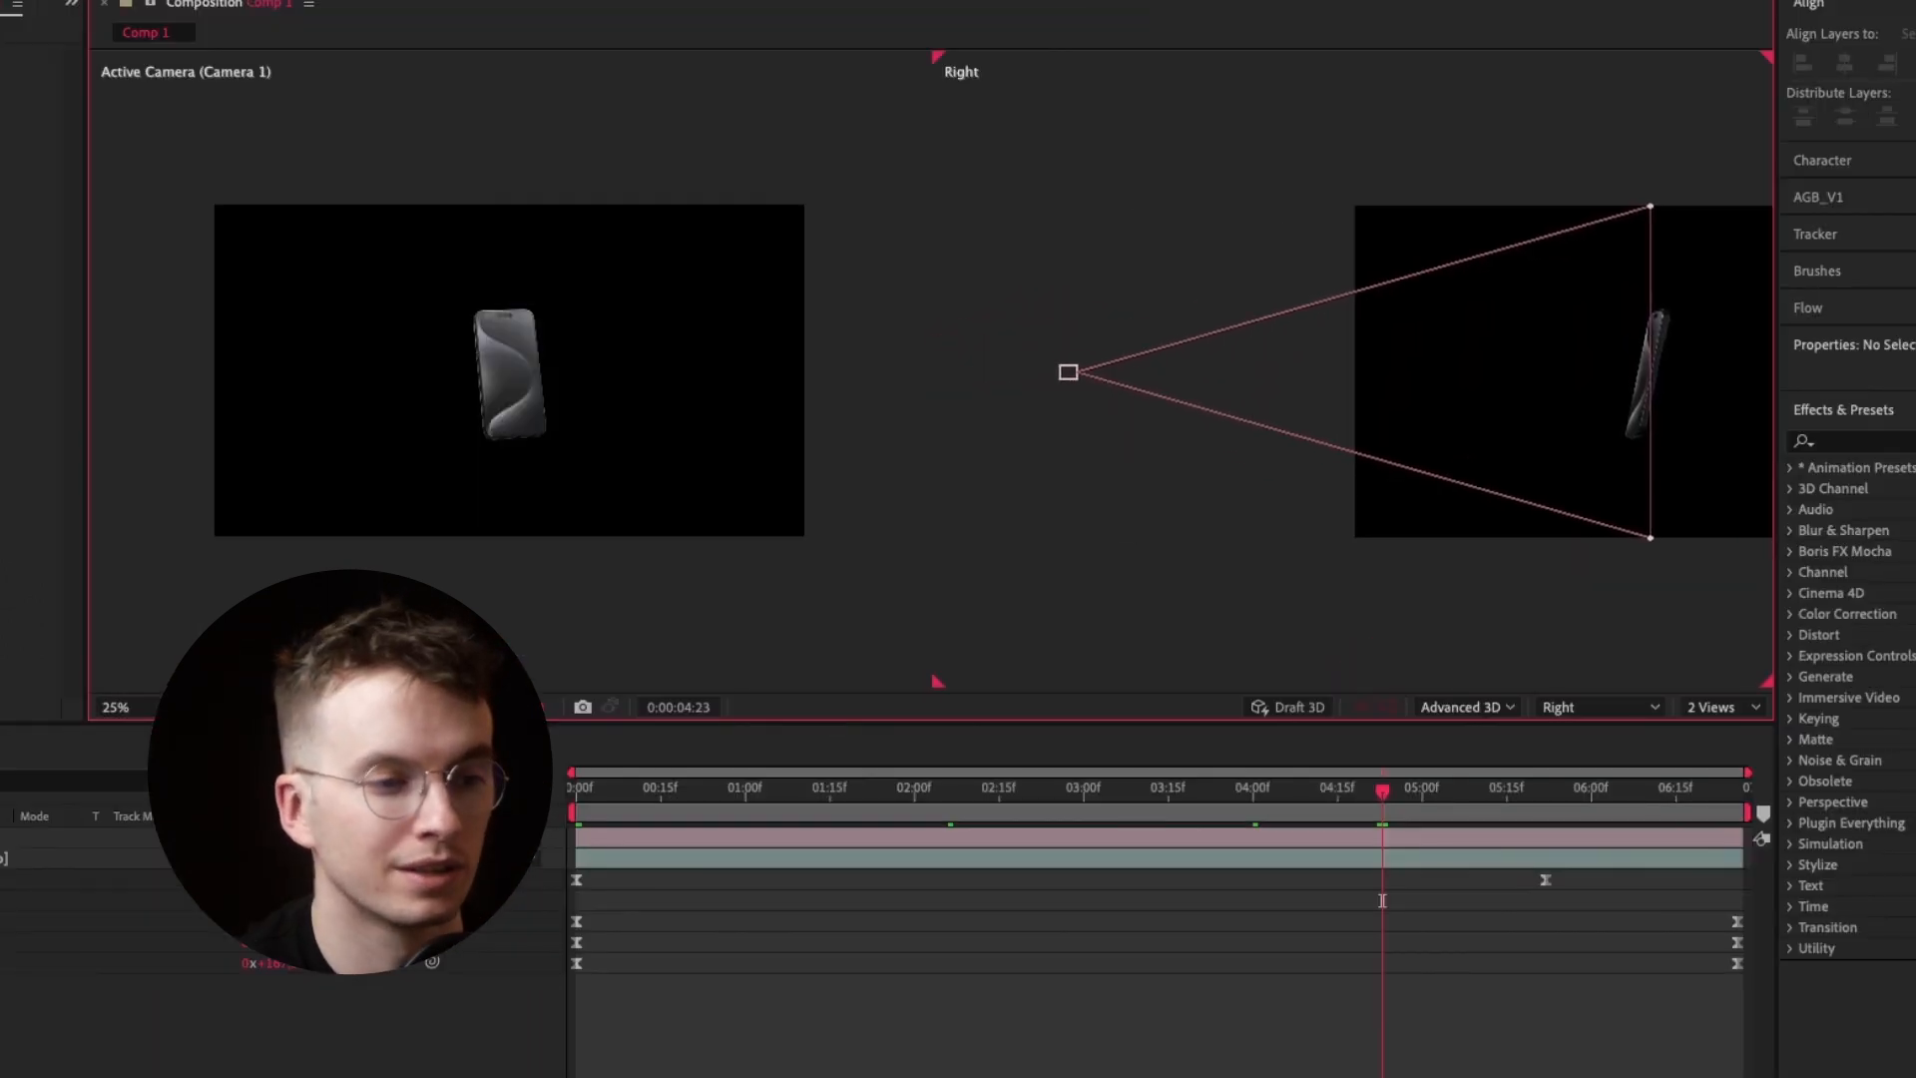
Select the camera in the Right view and examine its placement relative to the phone
click(1002, 357)
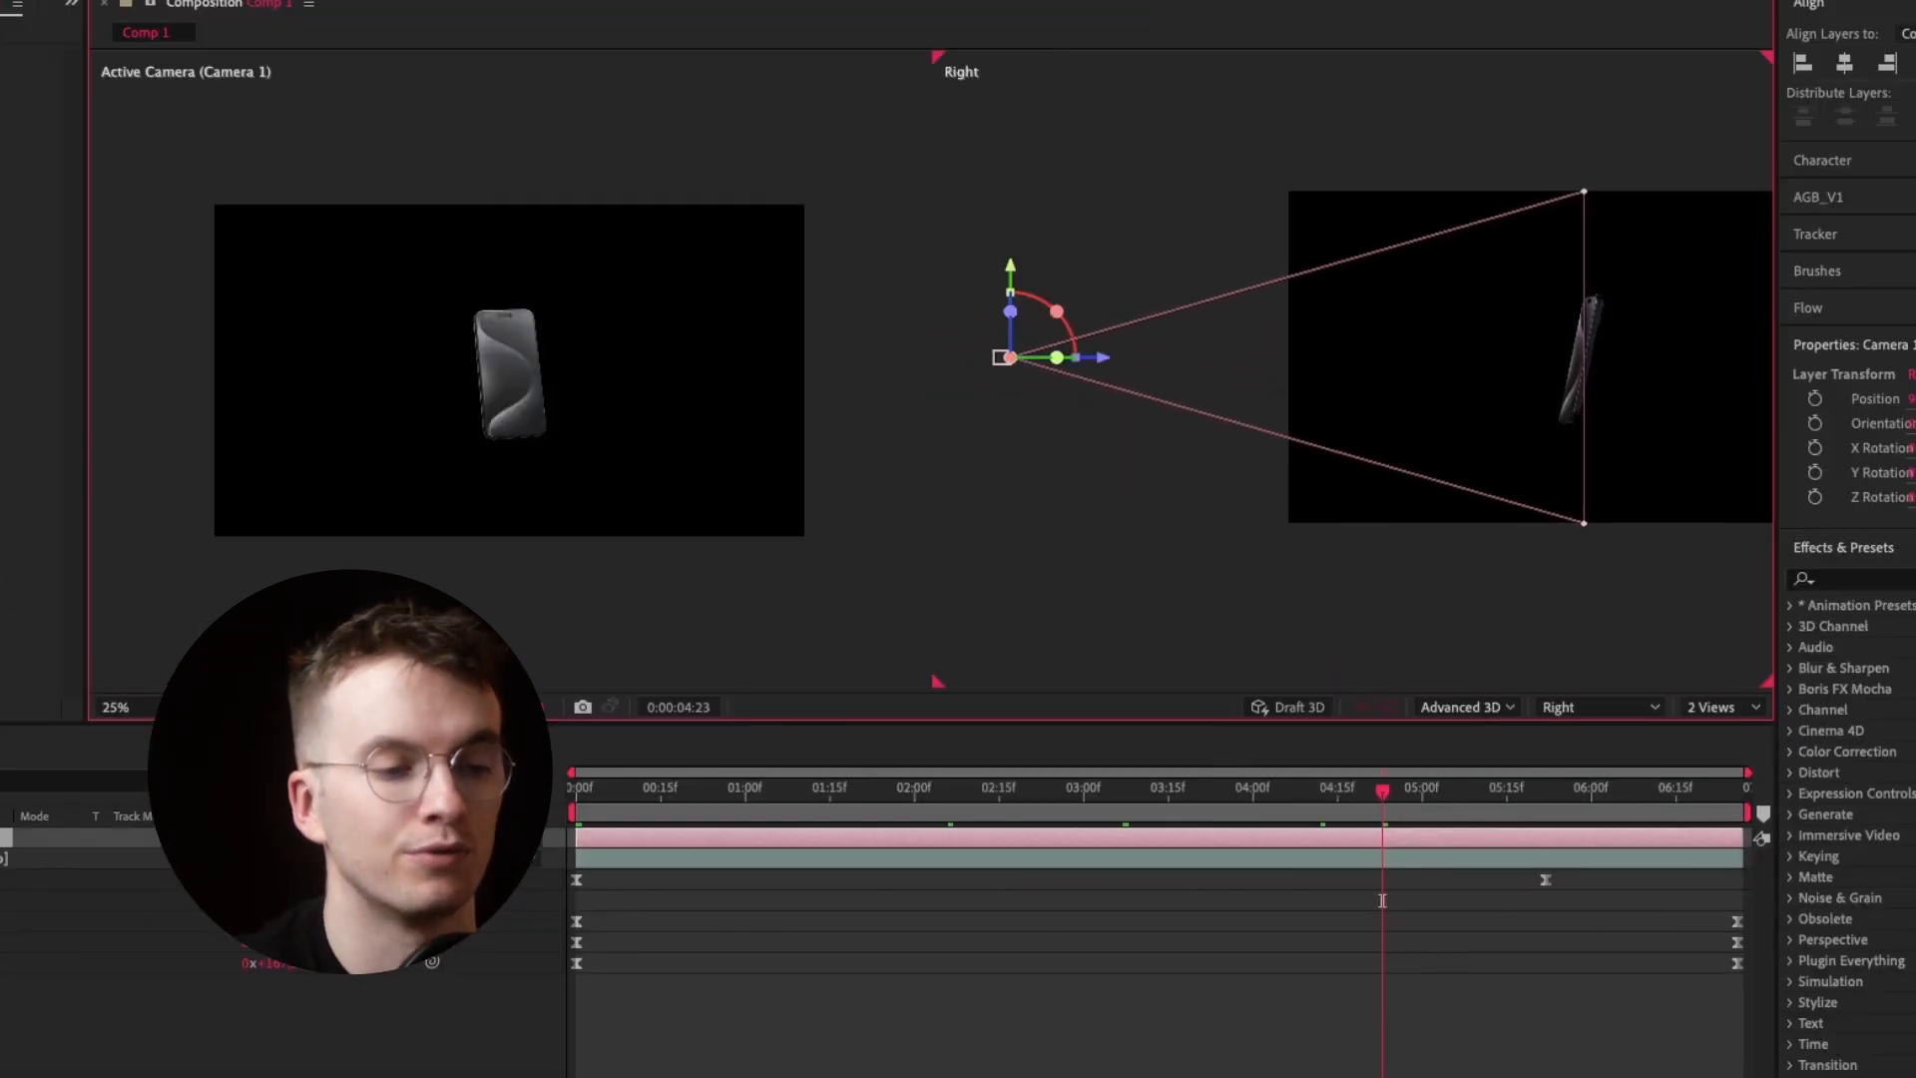
click(1382, 900)
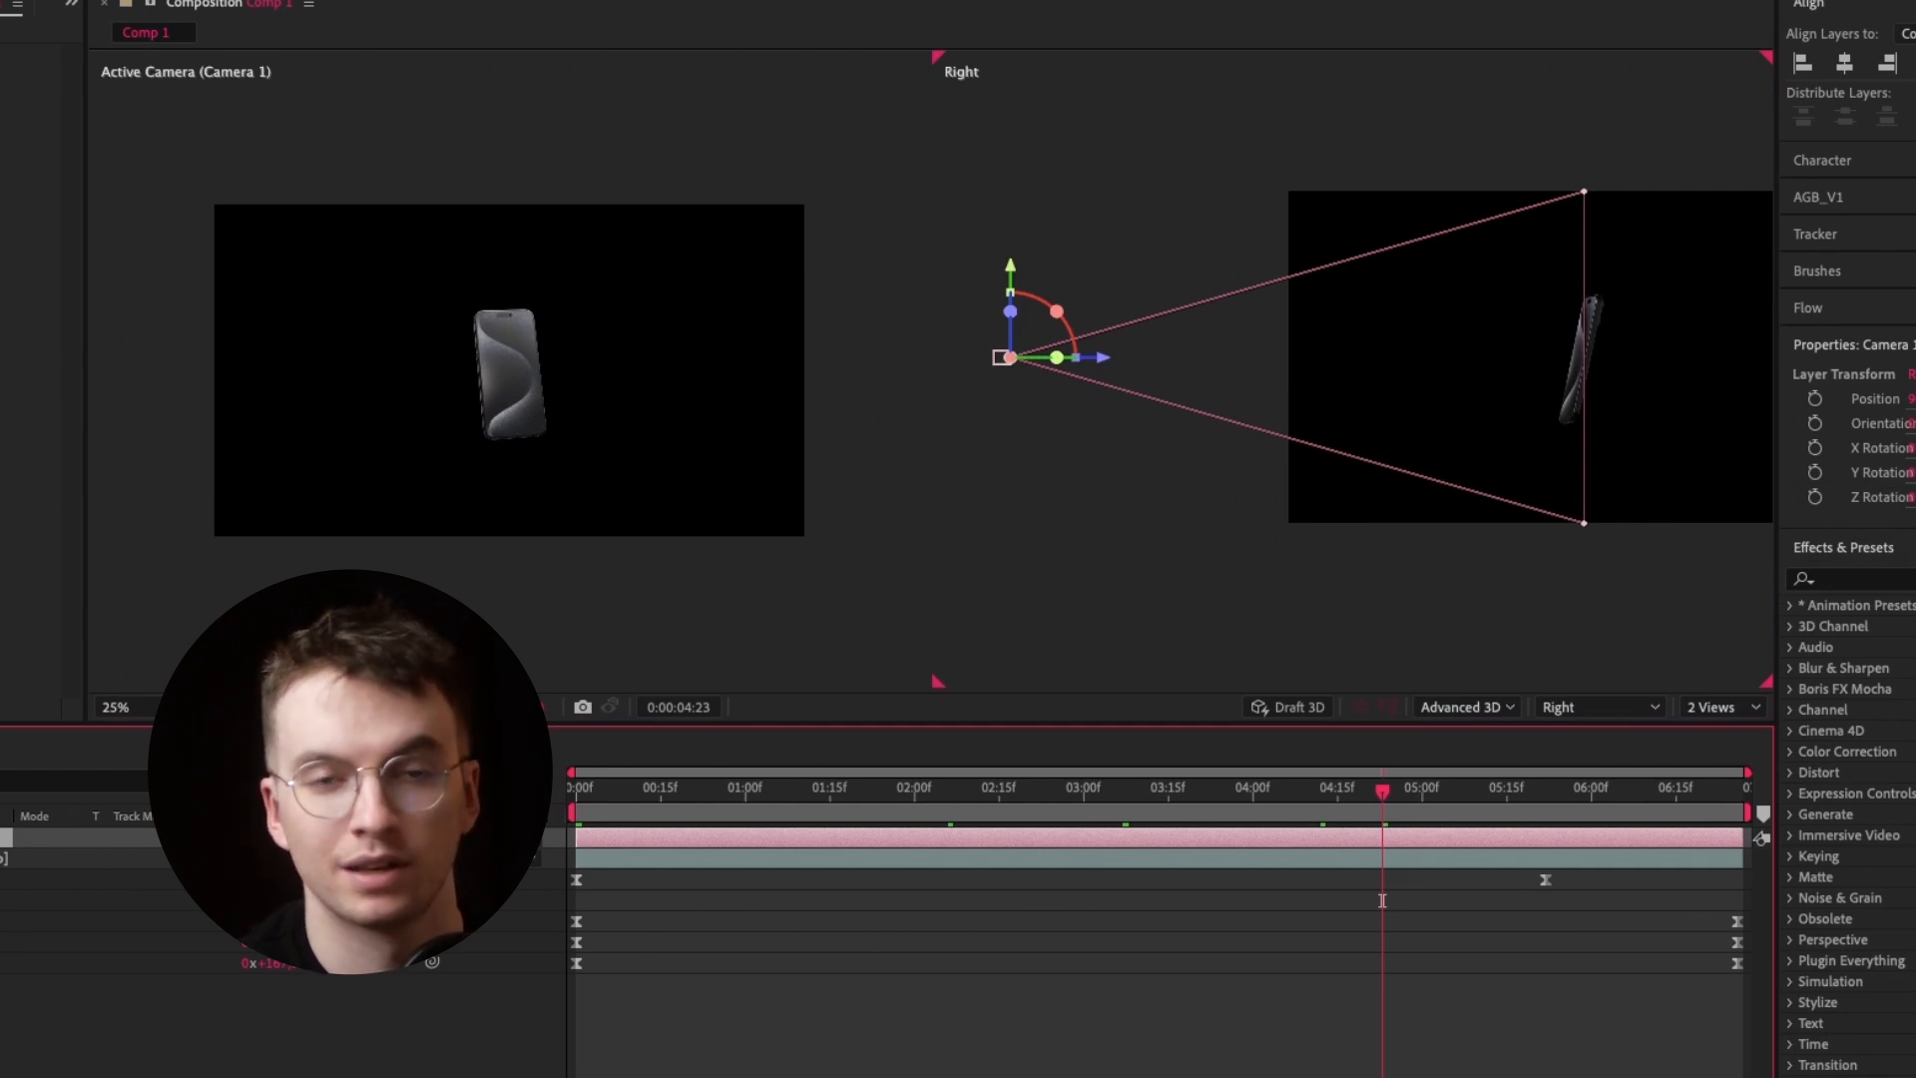
key(space)
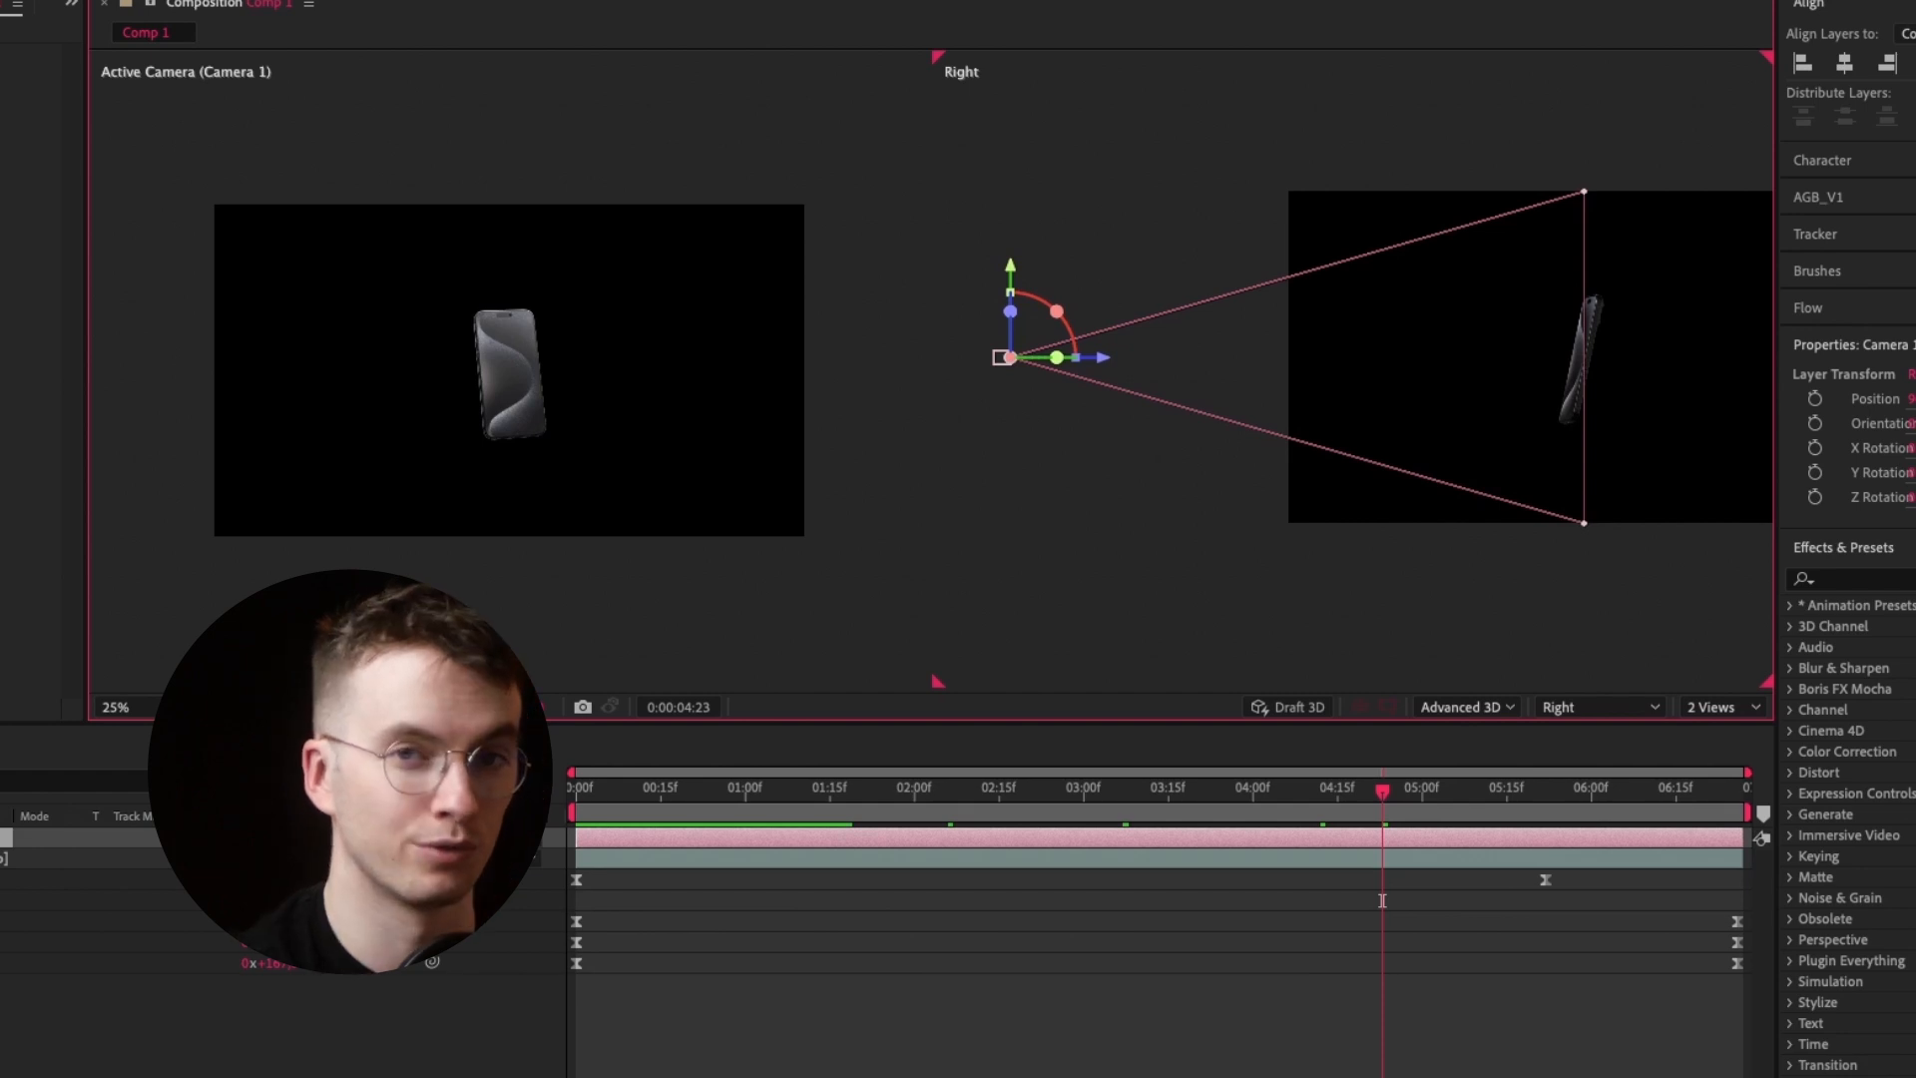
Create a null object and make it a 3D layer
right_click(516, 601)
mouse_move(549, 620)
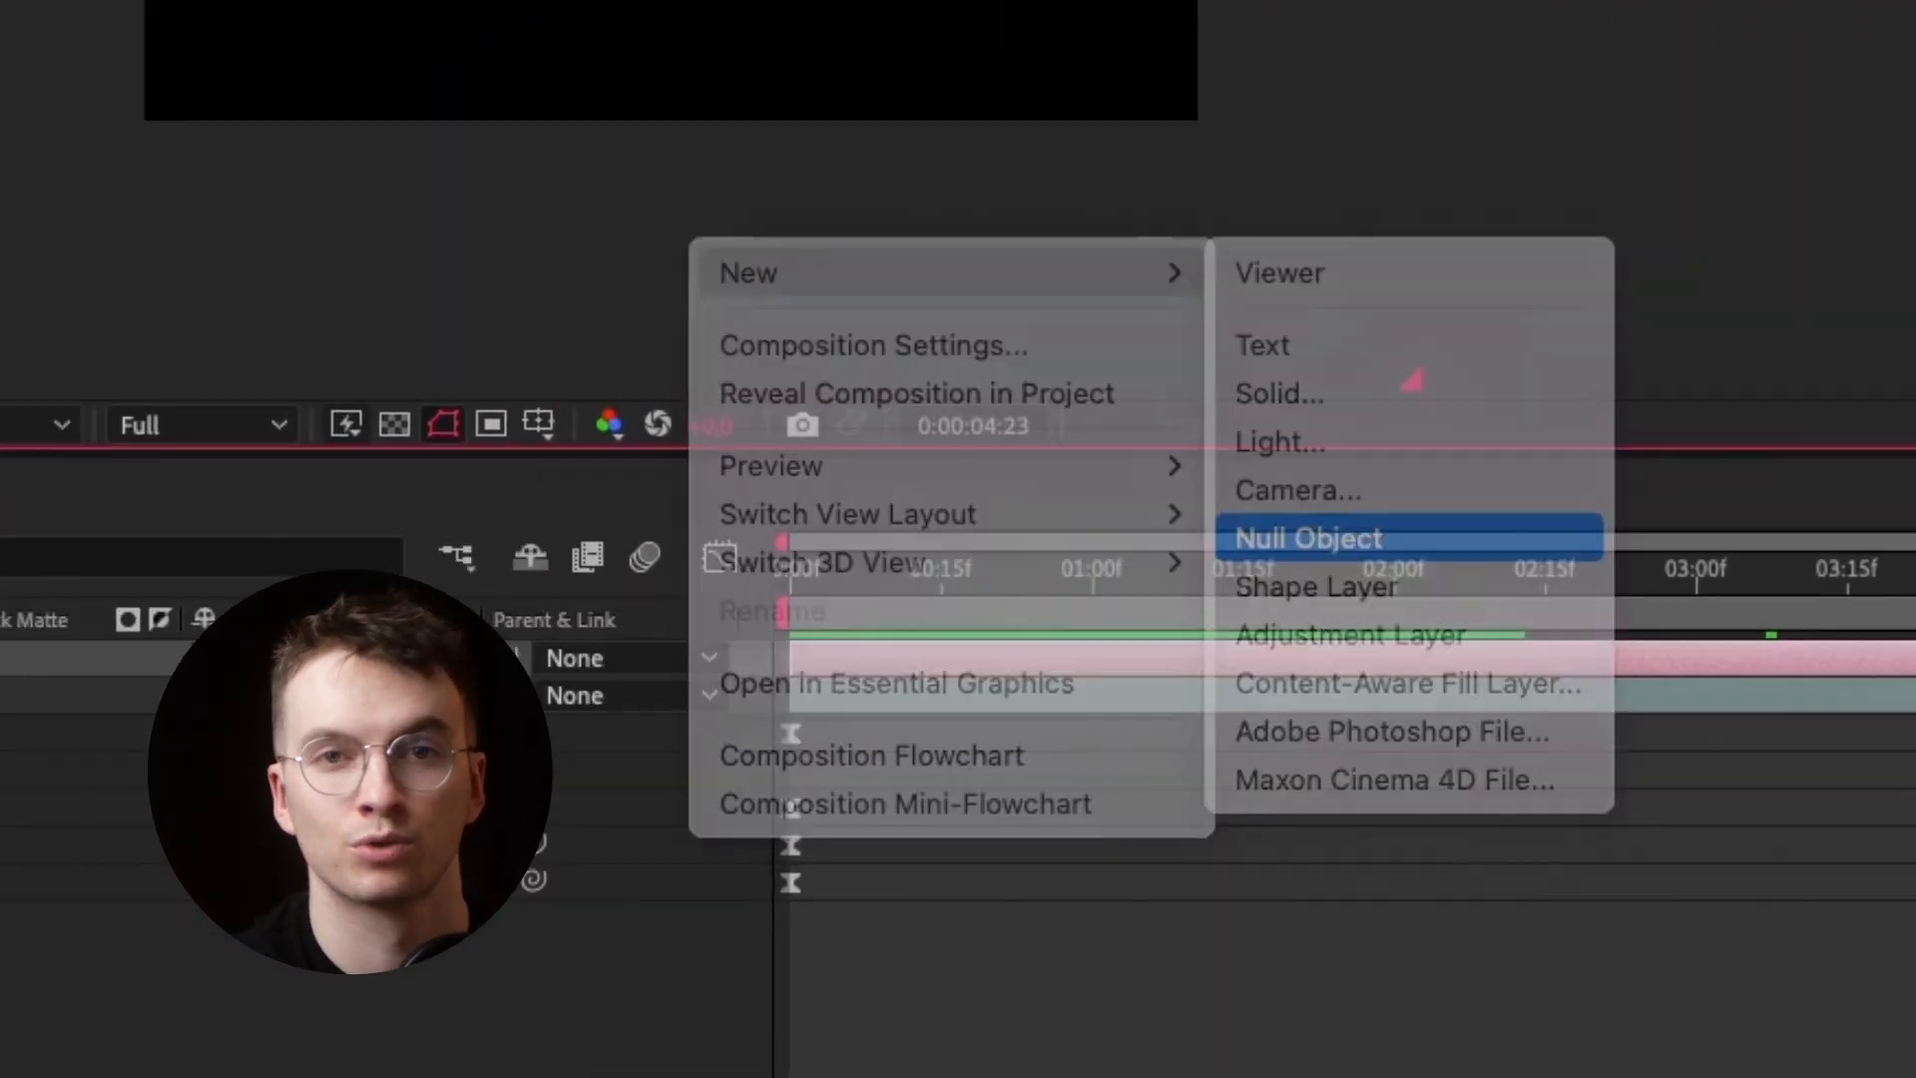
click(1106, 586)
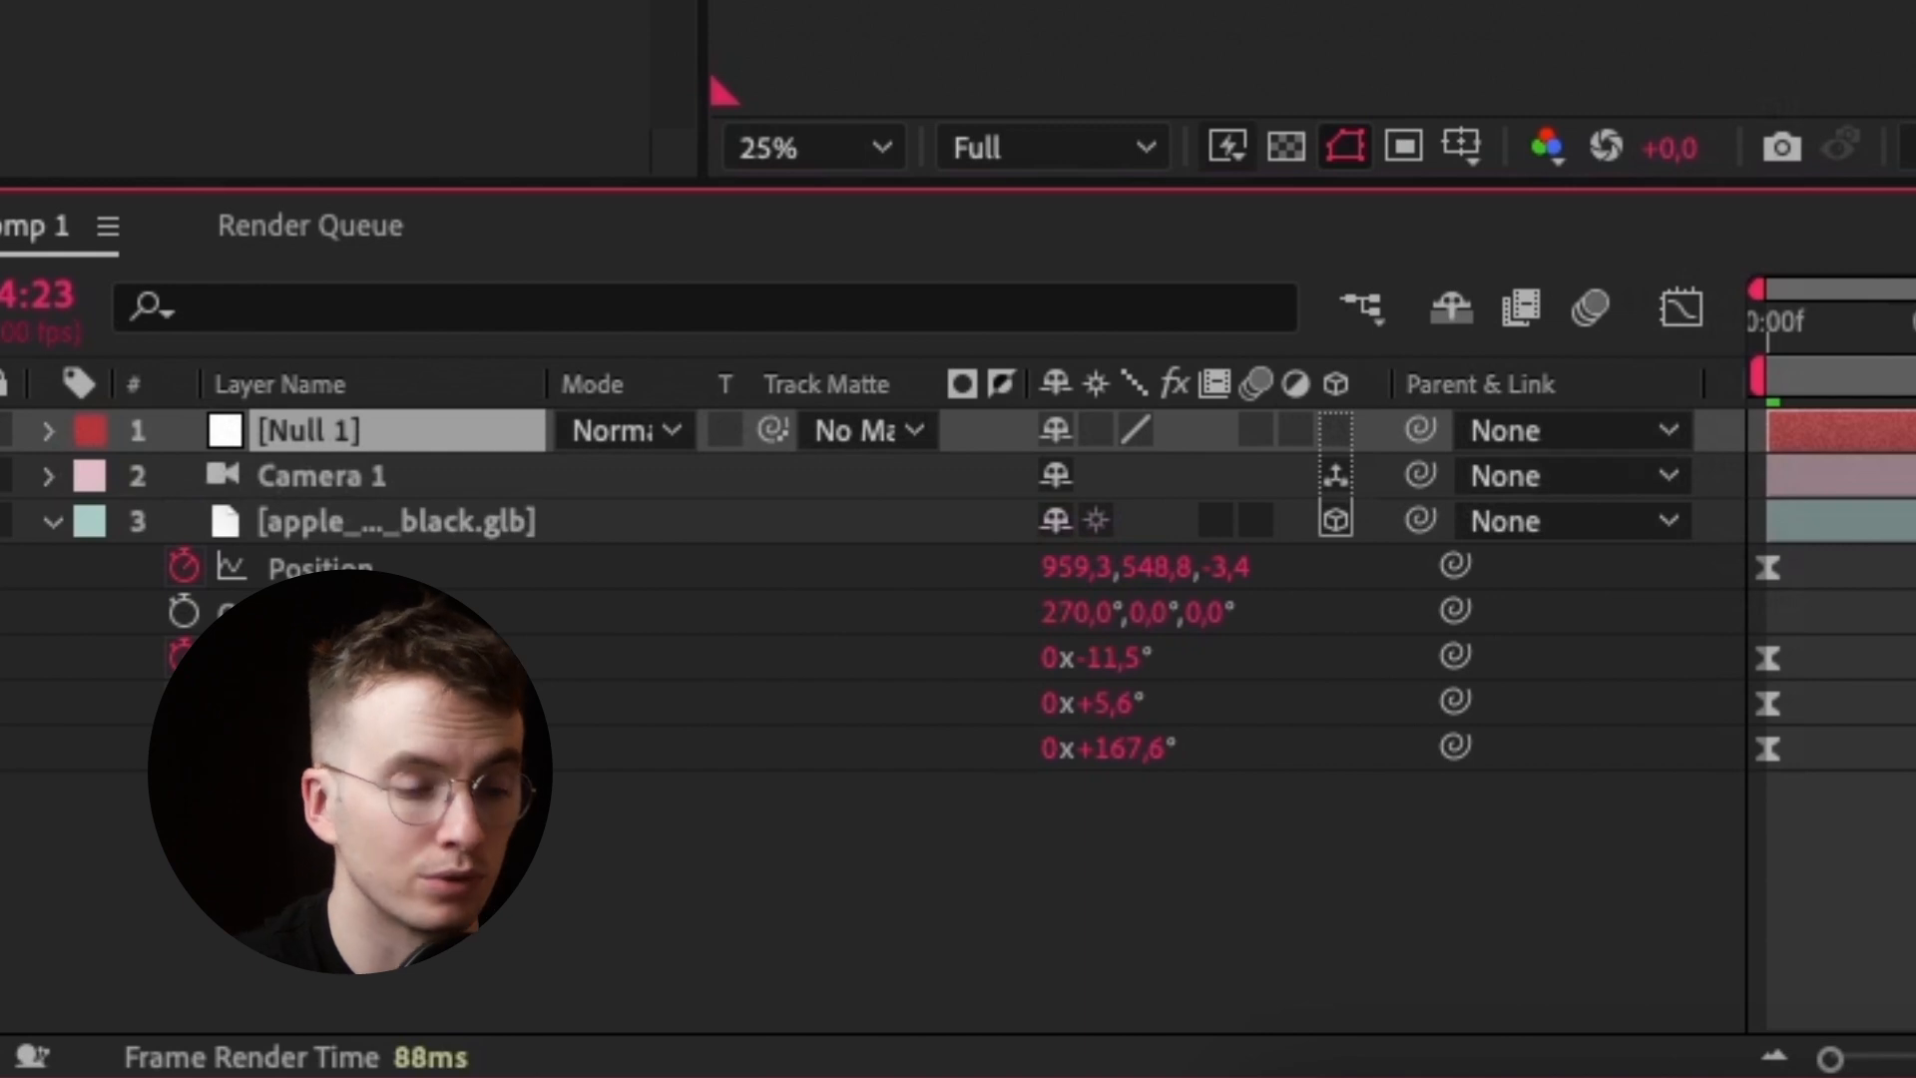
click(1335, 431)
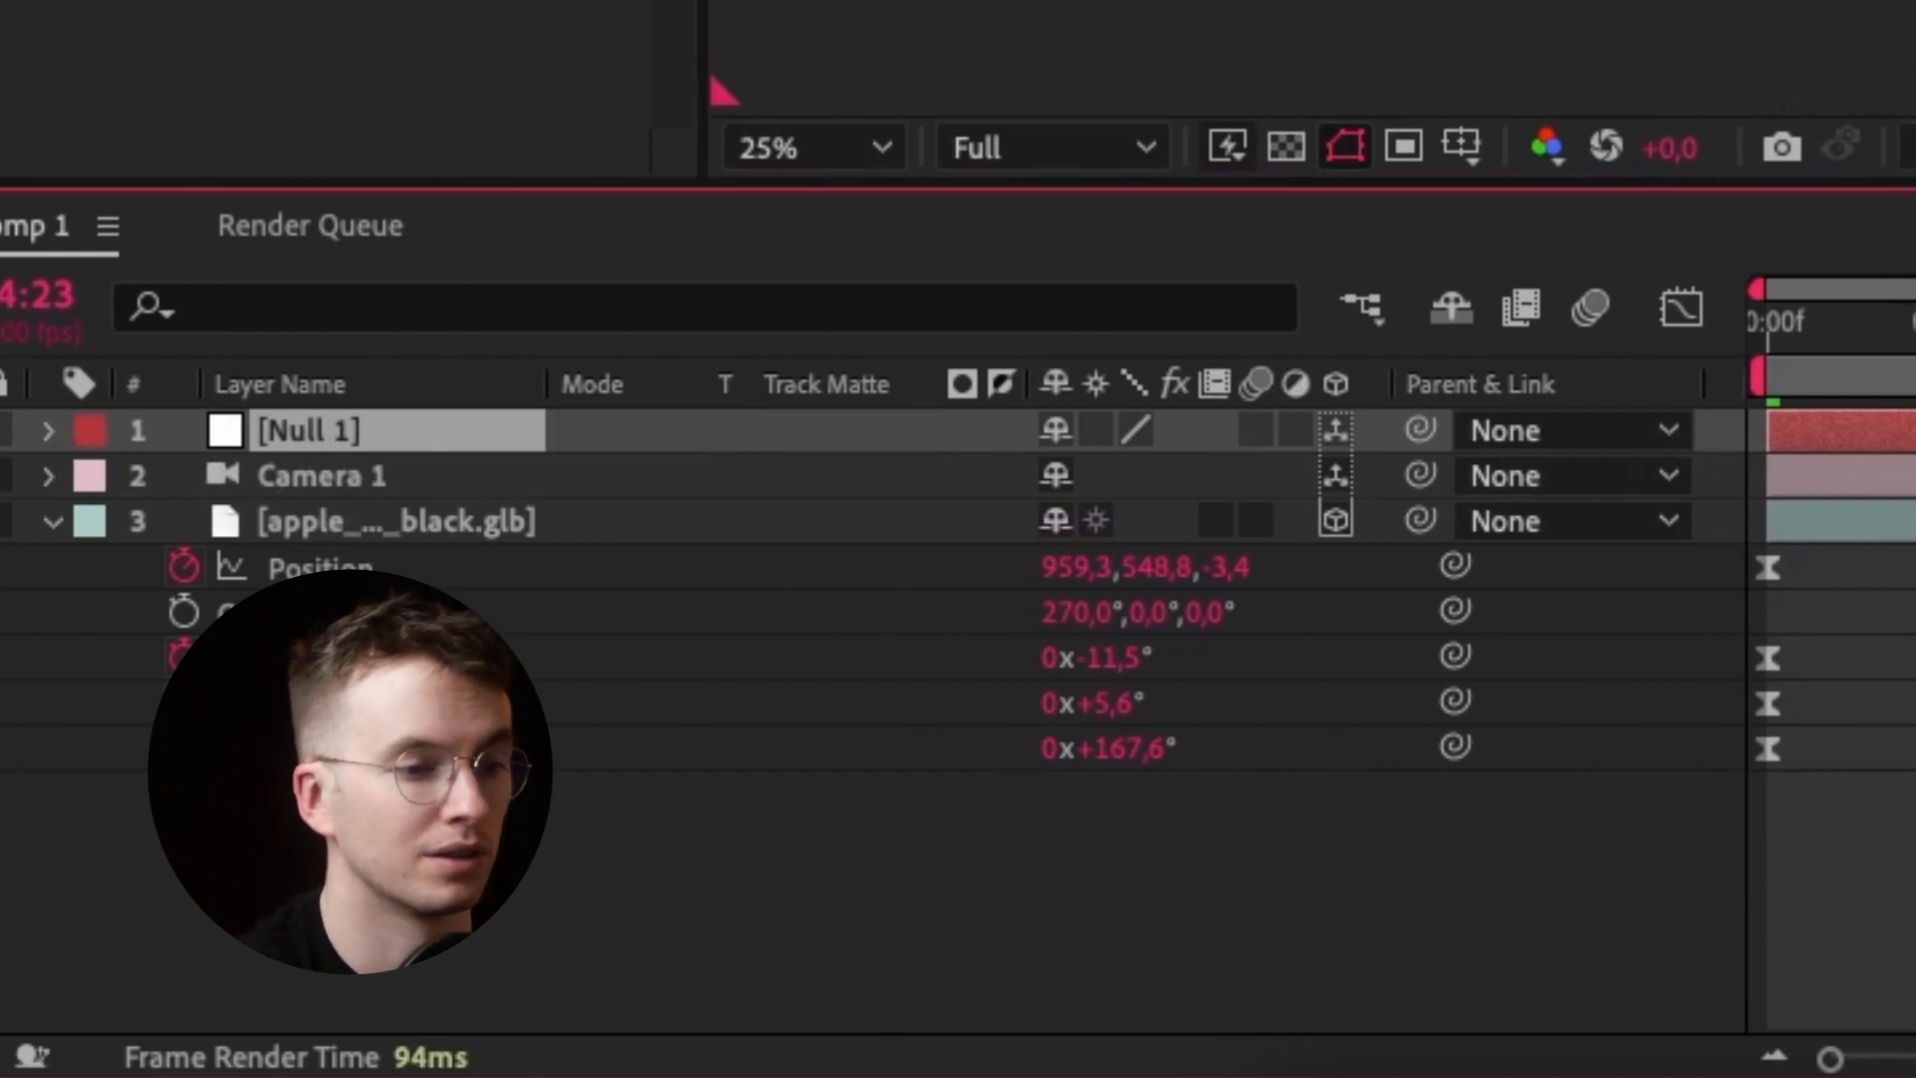
Parent Camera 1 to the new null and rename the null as Control Cam
drag(443, 464, 420, 454)
right_click(399, 475)
click(522, 908)
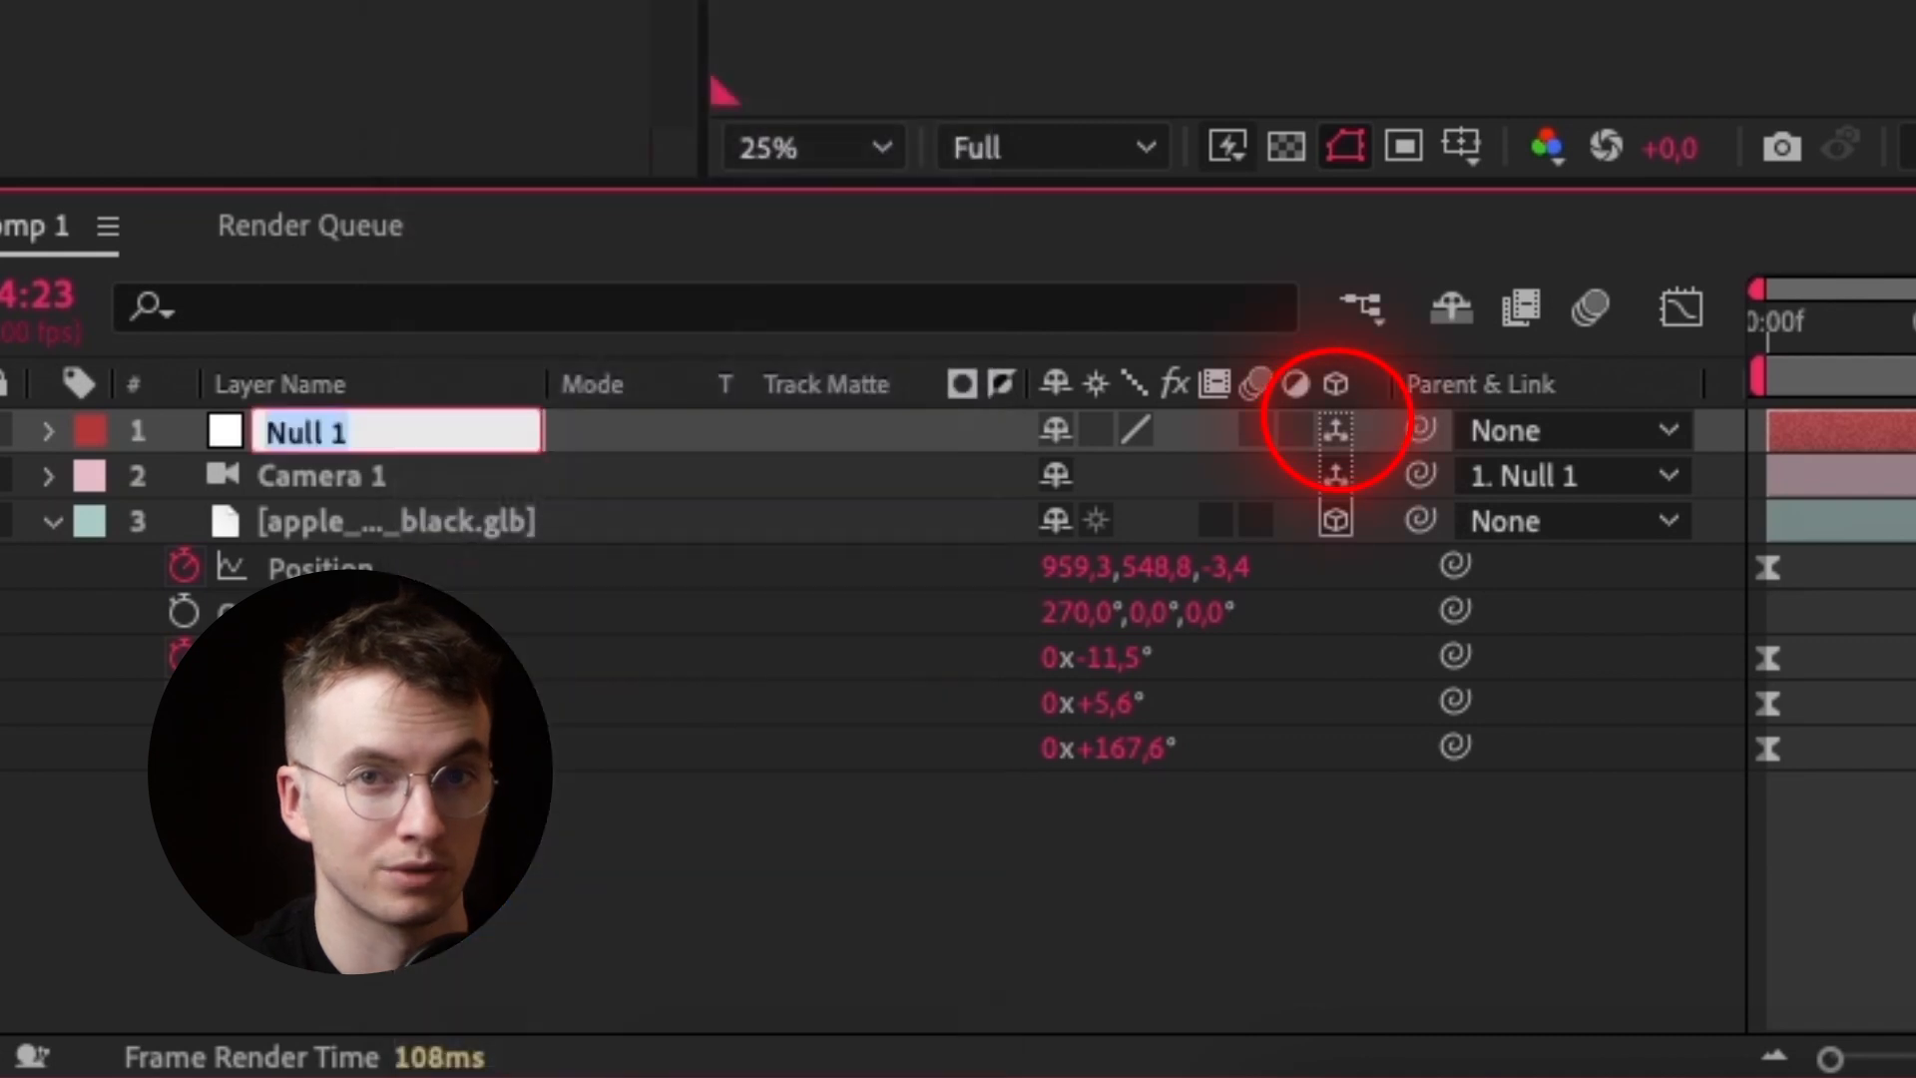
text(Control Cam)
key(Return)
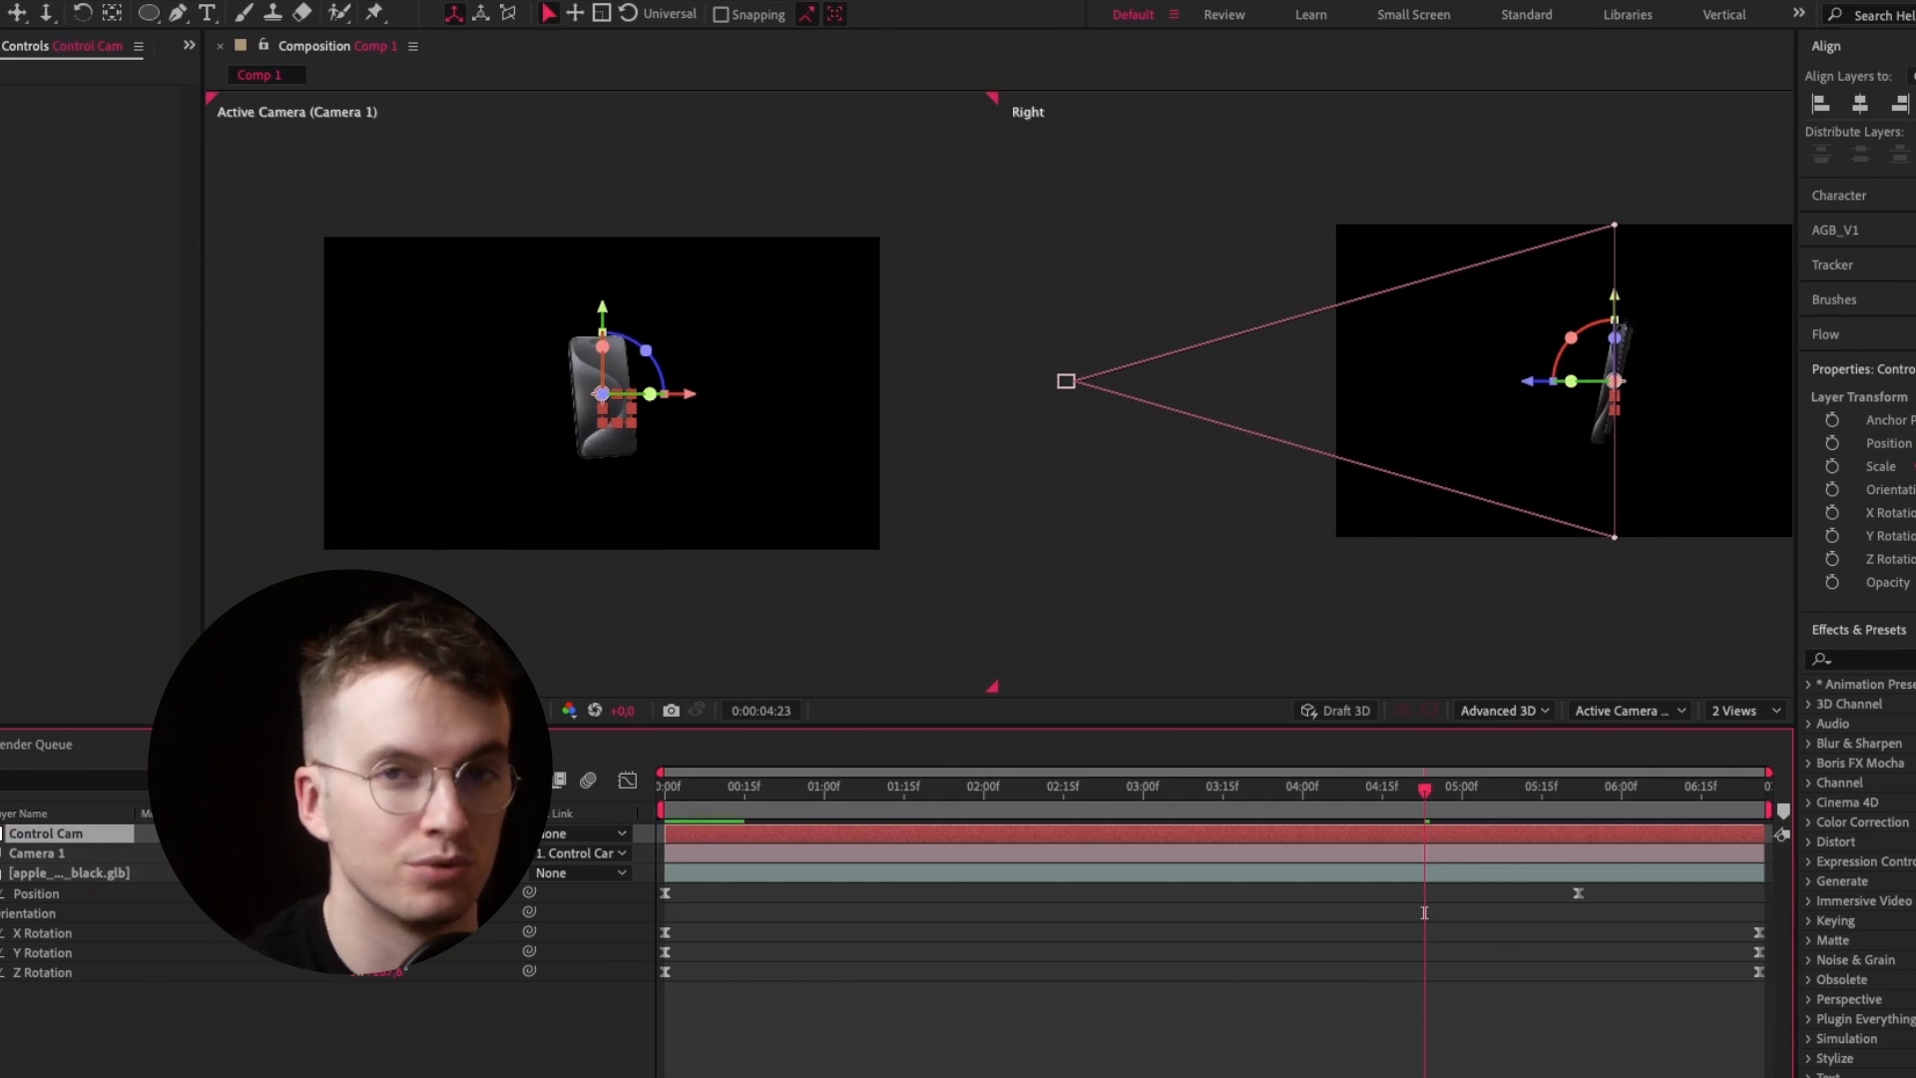
Move Control Cam to about X 900, Y 1080, Z 1492 for a phone close-up, and trim it and Camera 1 to end at 0:00:01:15
mouse_move(1528, 381)
mouse_down()
mouse_move(1701, 381)
mouse_move(1547, 381)
mouse_up()
drag(1549, 387, 1166, 361)
scroll(1255, 355, down, 1)
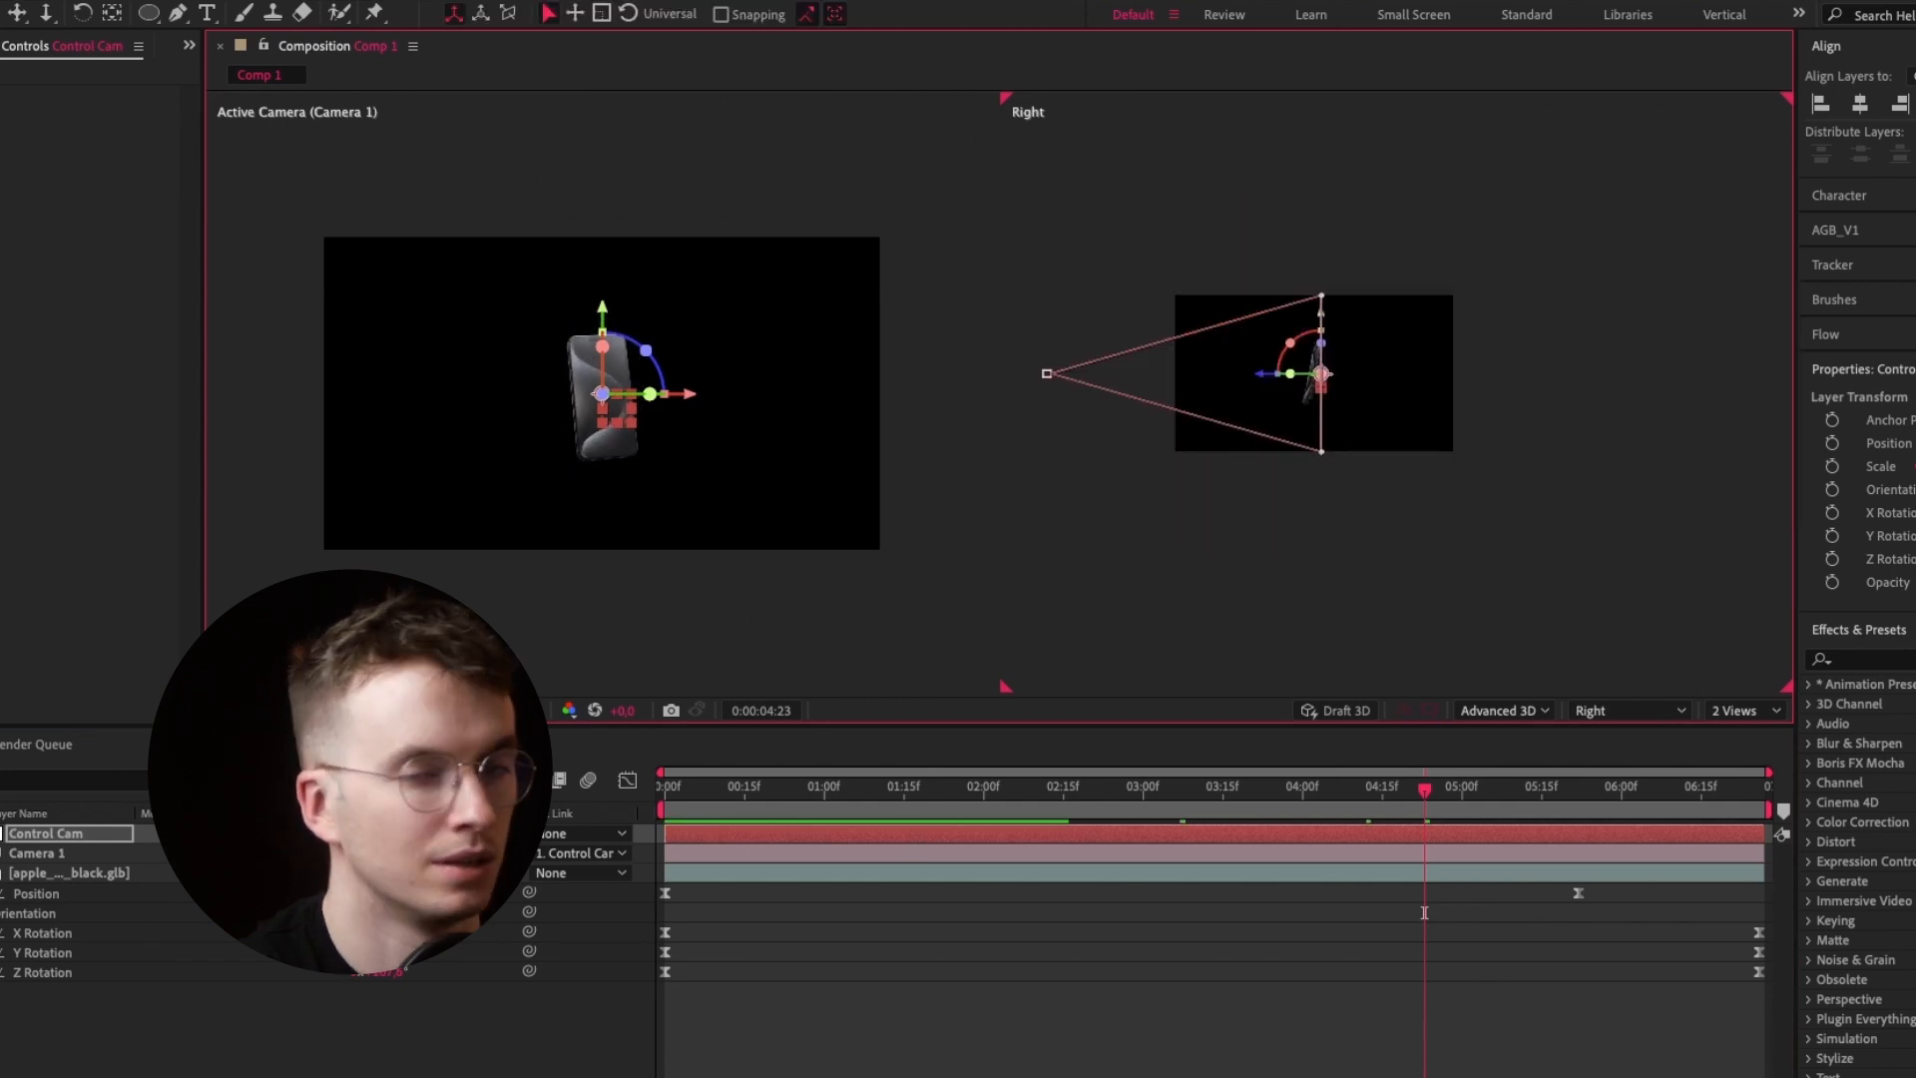
drag(1321, 374, 1441, 373)
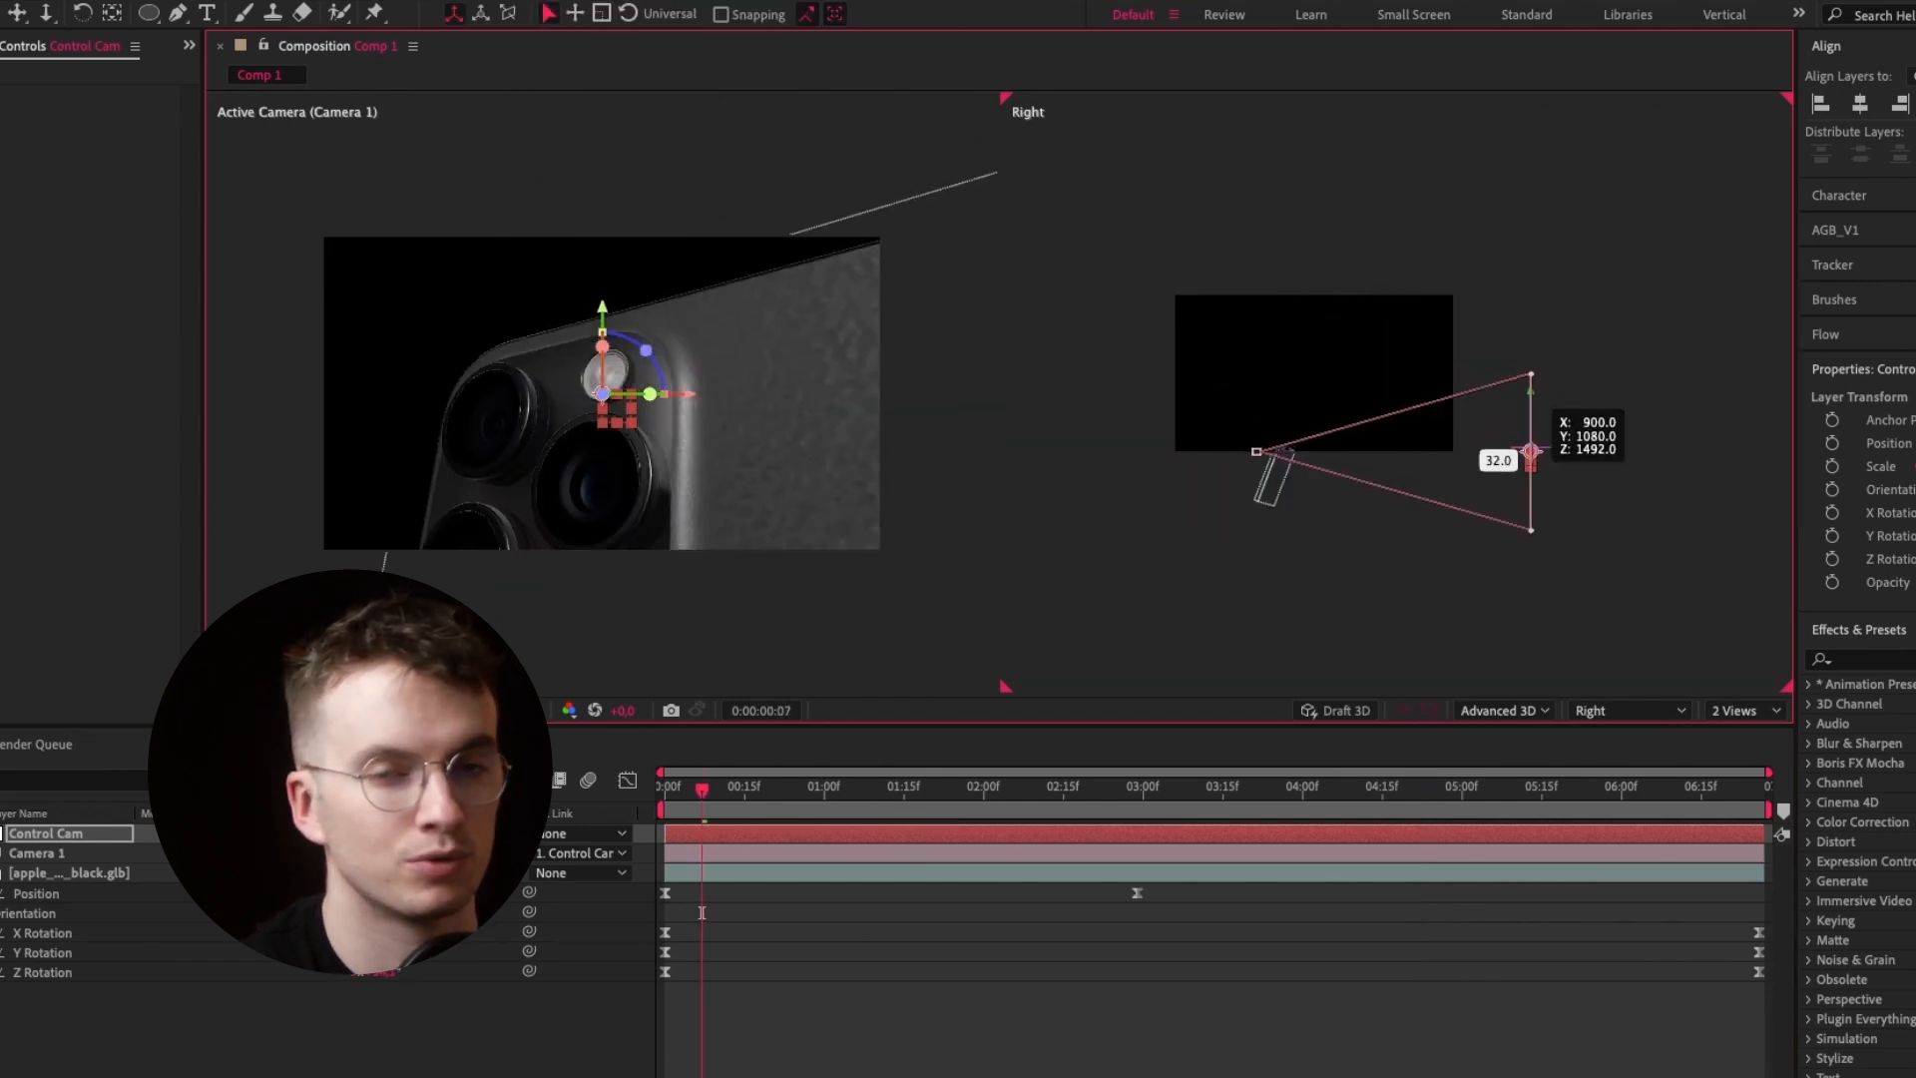
drag(1518, 439, 1531, 452)
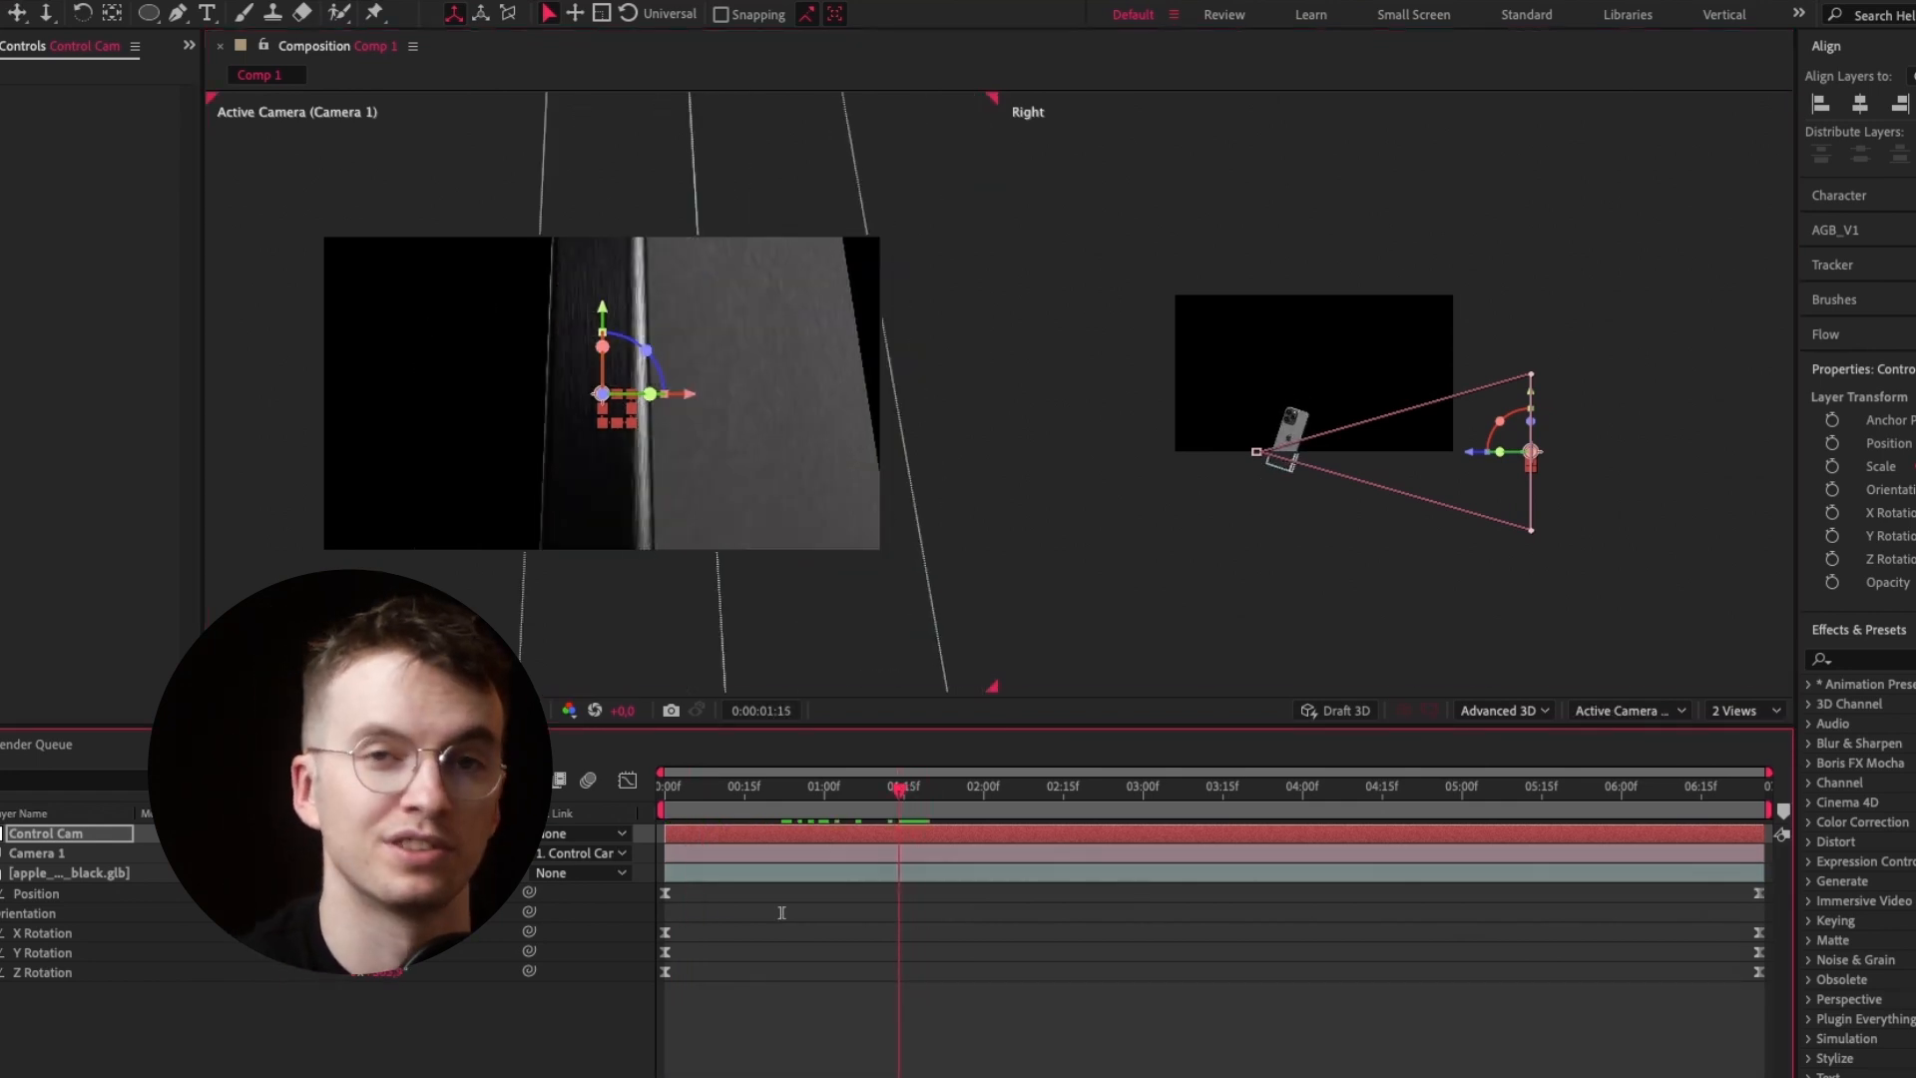
shift+click(70, 853)
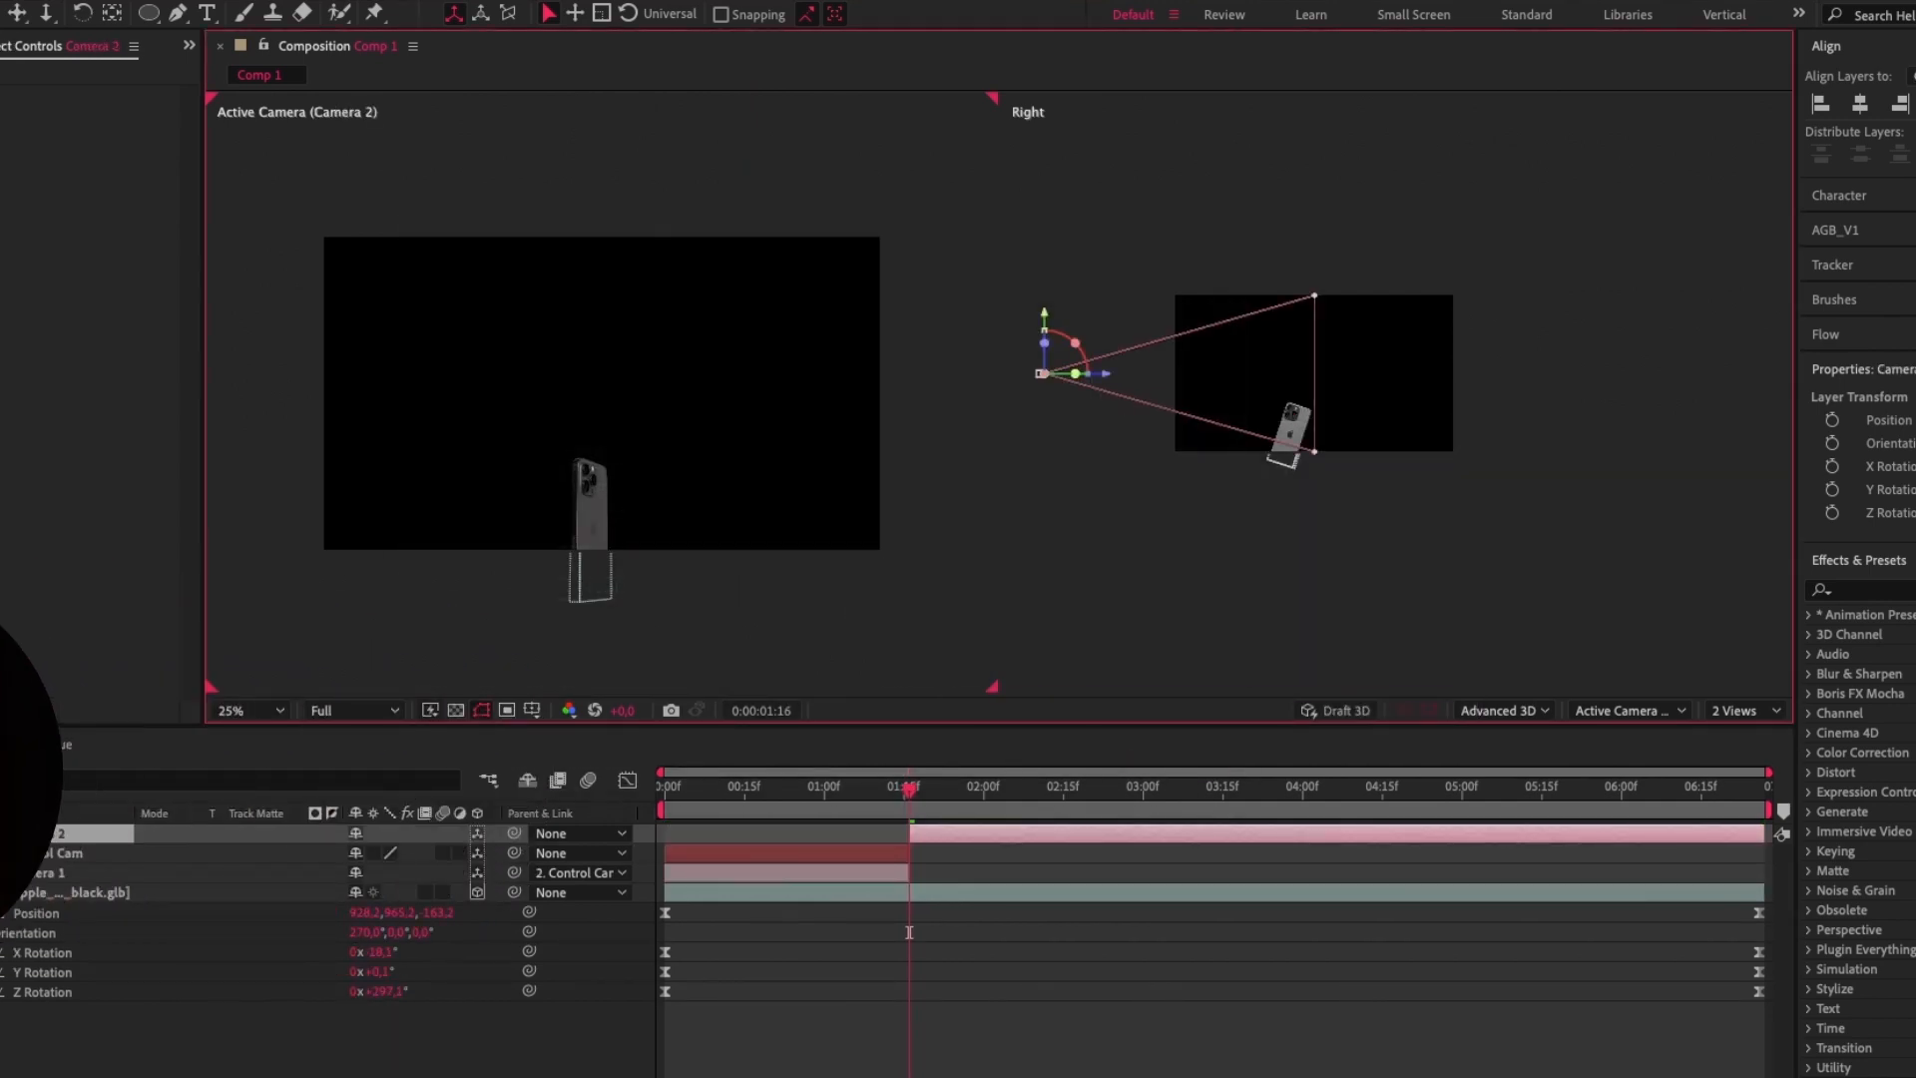
Create a 3D null named Control Cam 2 at 0:00:01:16 and parent Camera 2 to it
right_click(835, 604)
click(1158, 748)
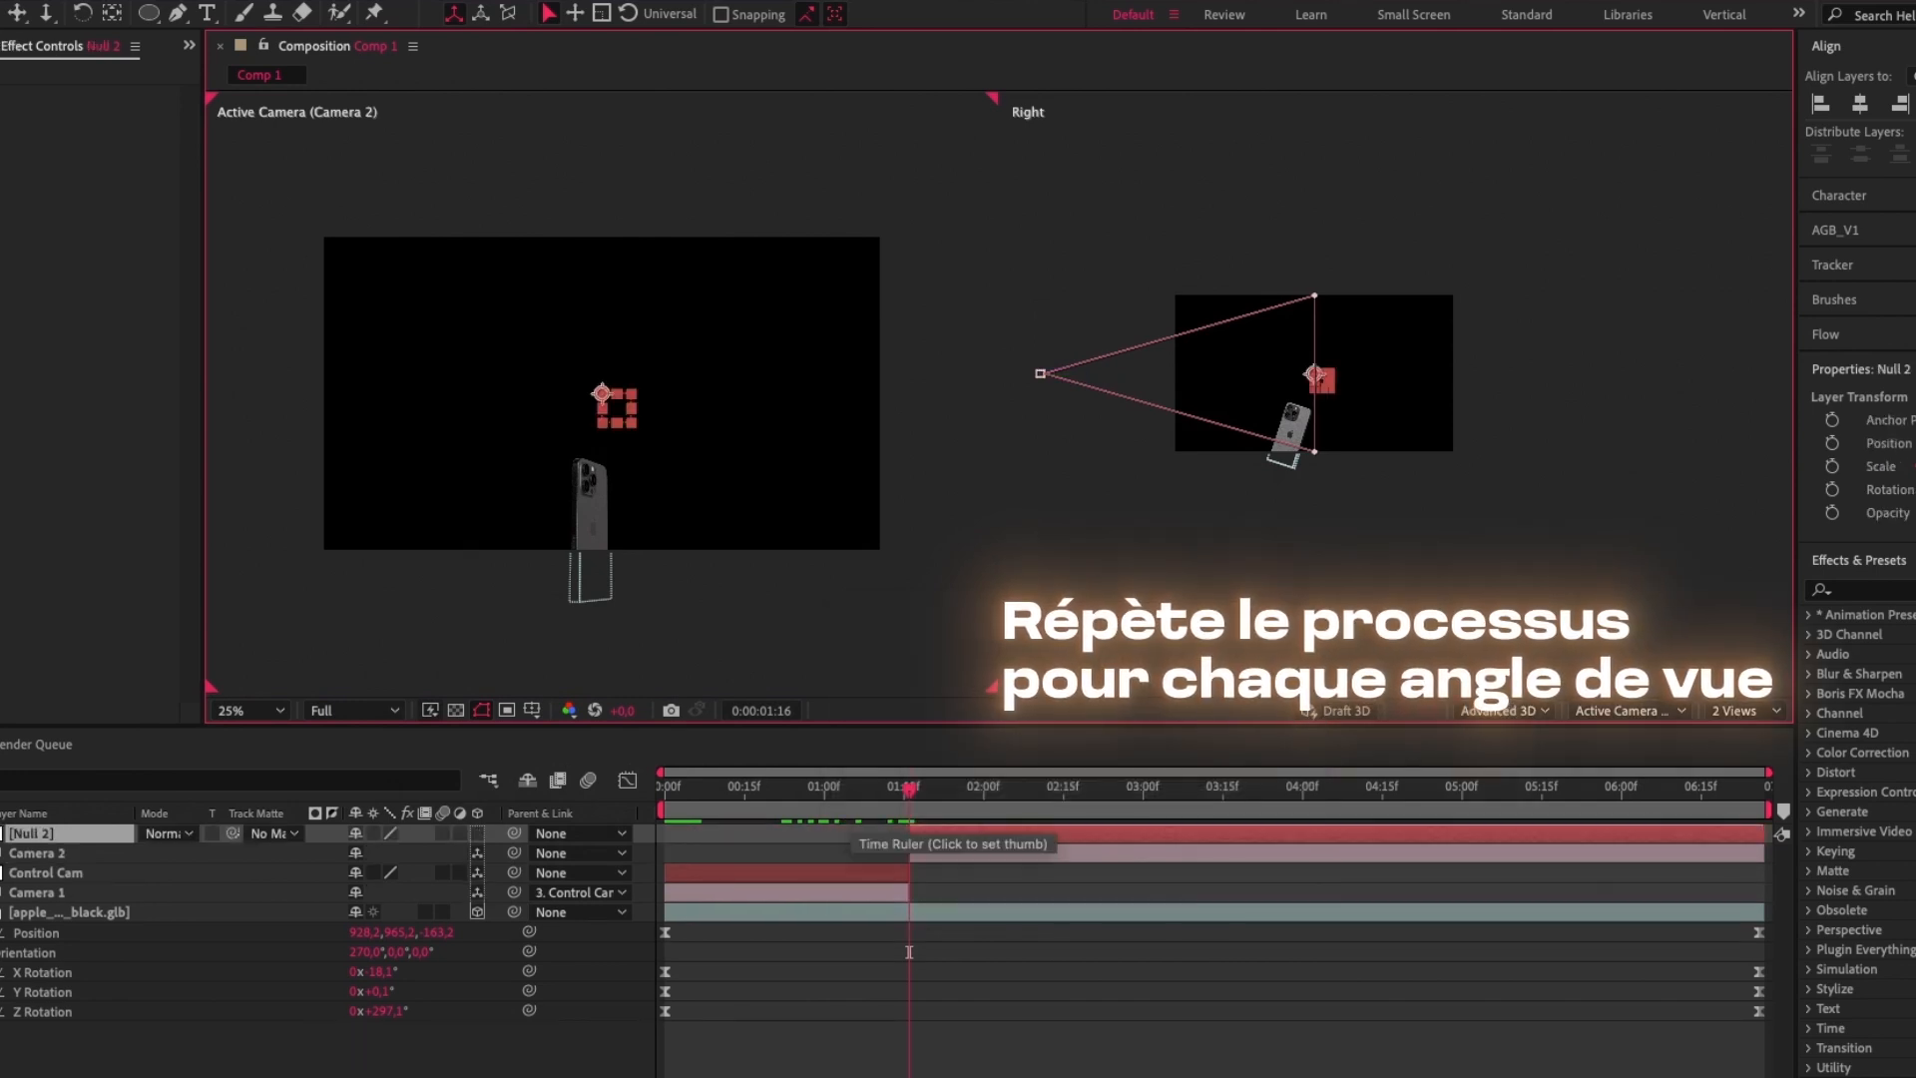
key(Return)
text(Control Cam 2)
key(Return)
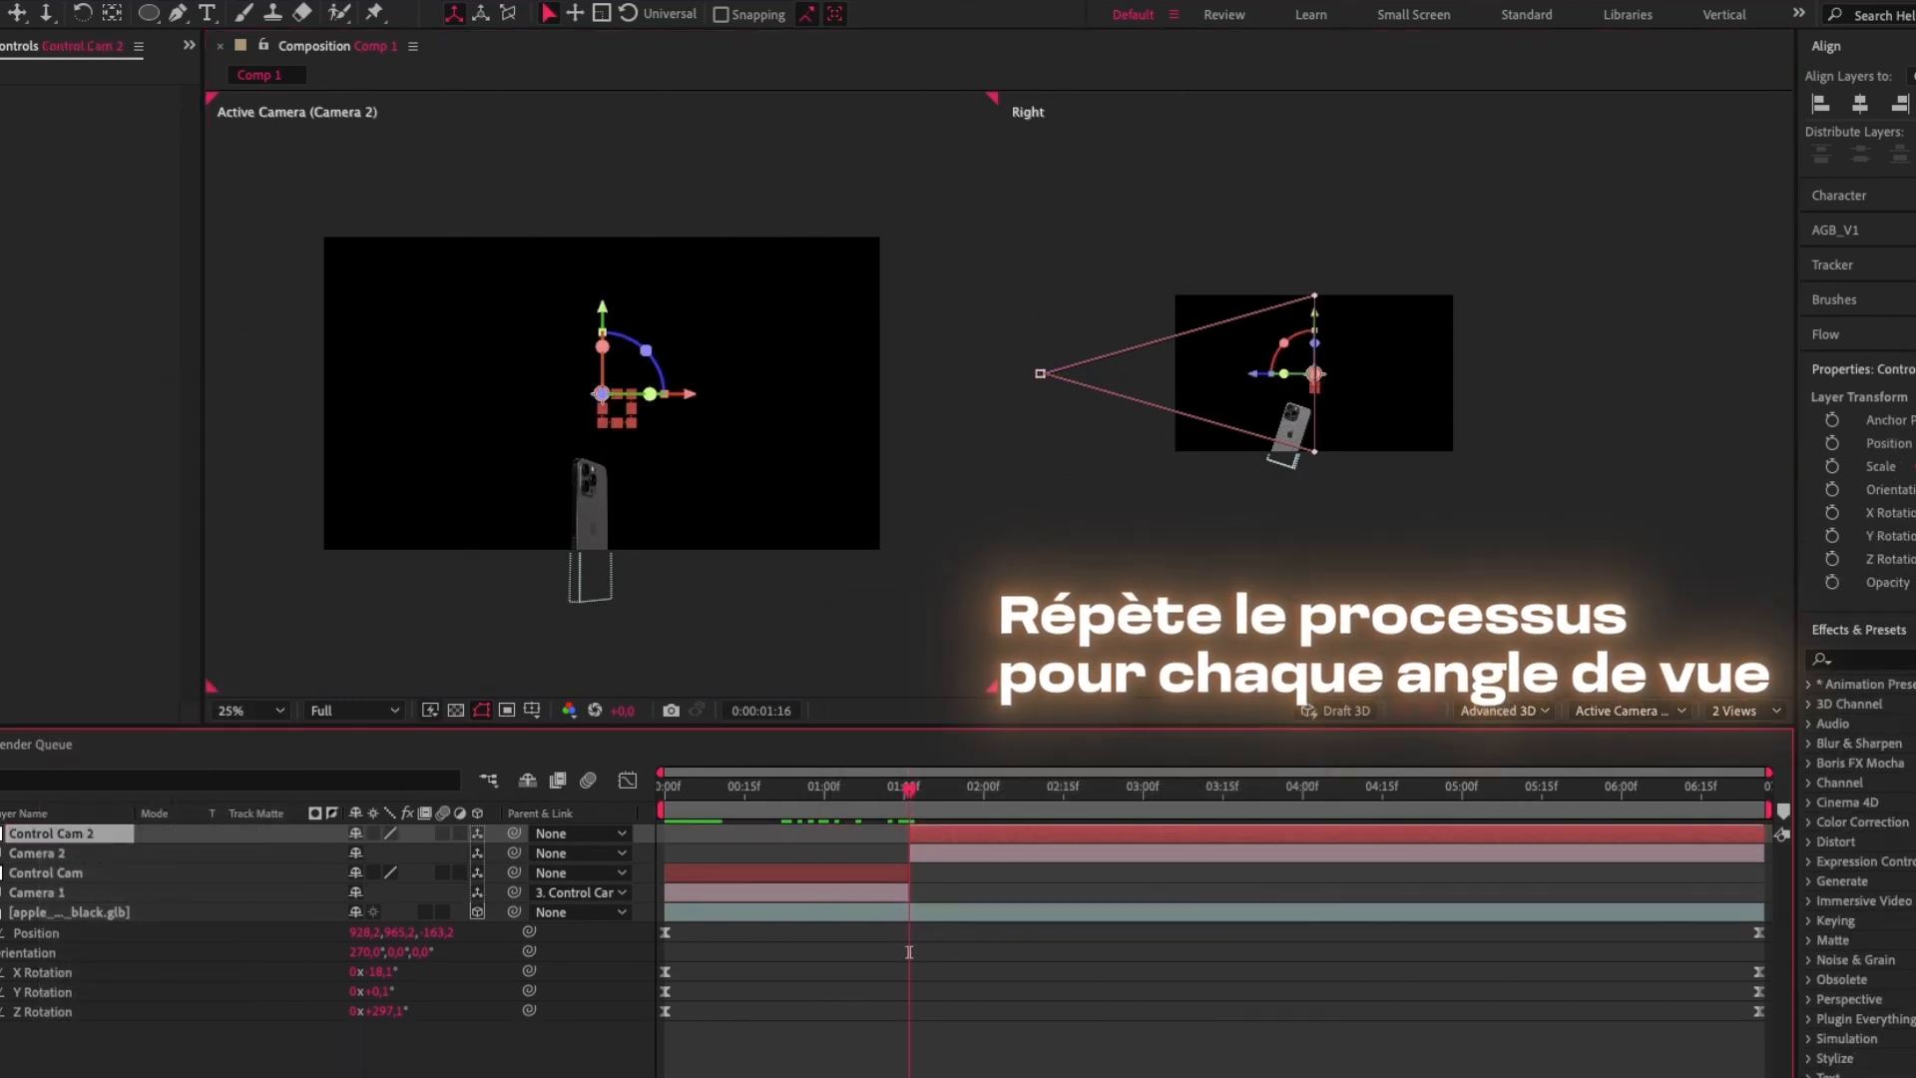
drag(514, 853, 52, 833)
click(52, 834)
Set the Y Rotation of Control Cam 2 to 90° and shift the null to bring the camera around the phone
drag(1255, 374, 1314, 374)
click(52, 833)
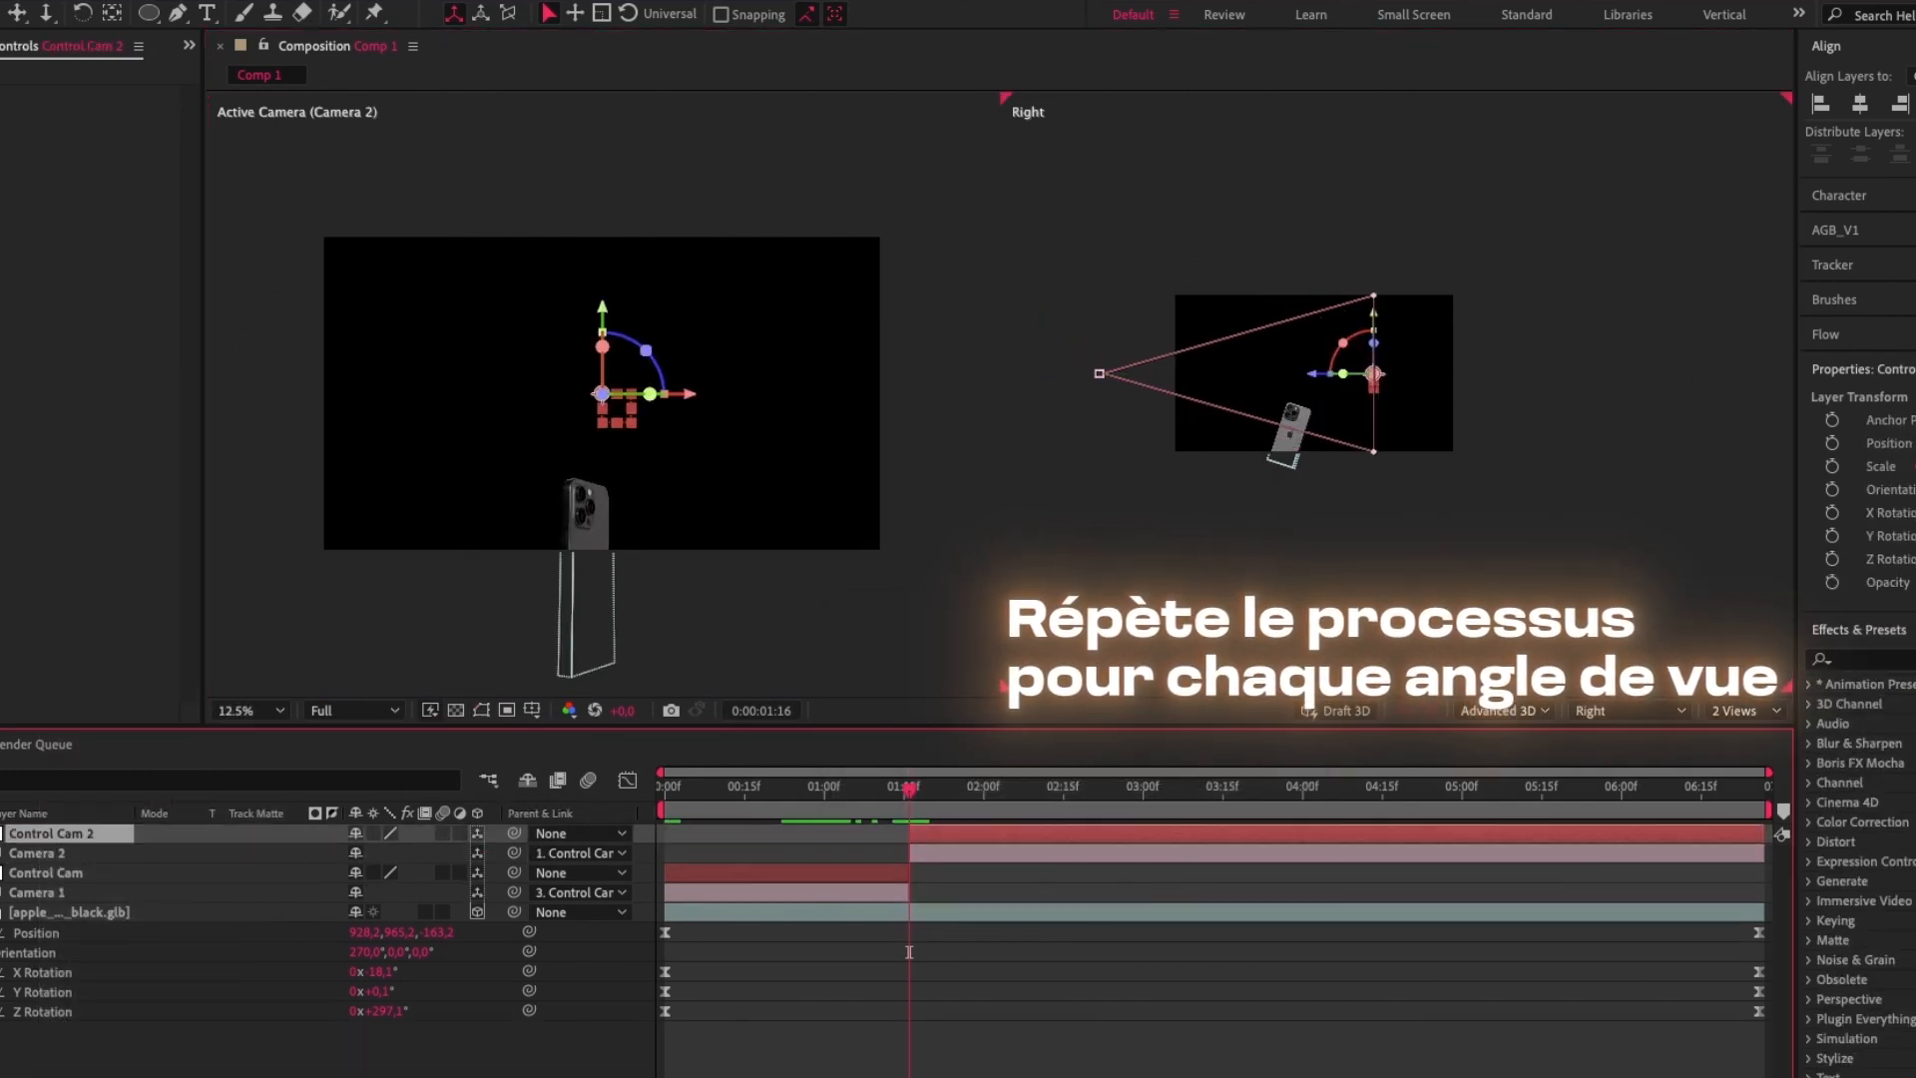
key(r)
click(381, 894)
text(90)
key(Return)
drag(688, 394, 801, 394)
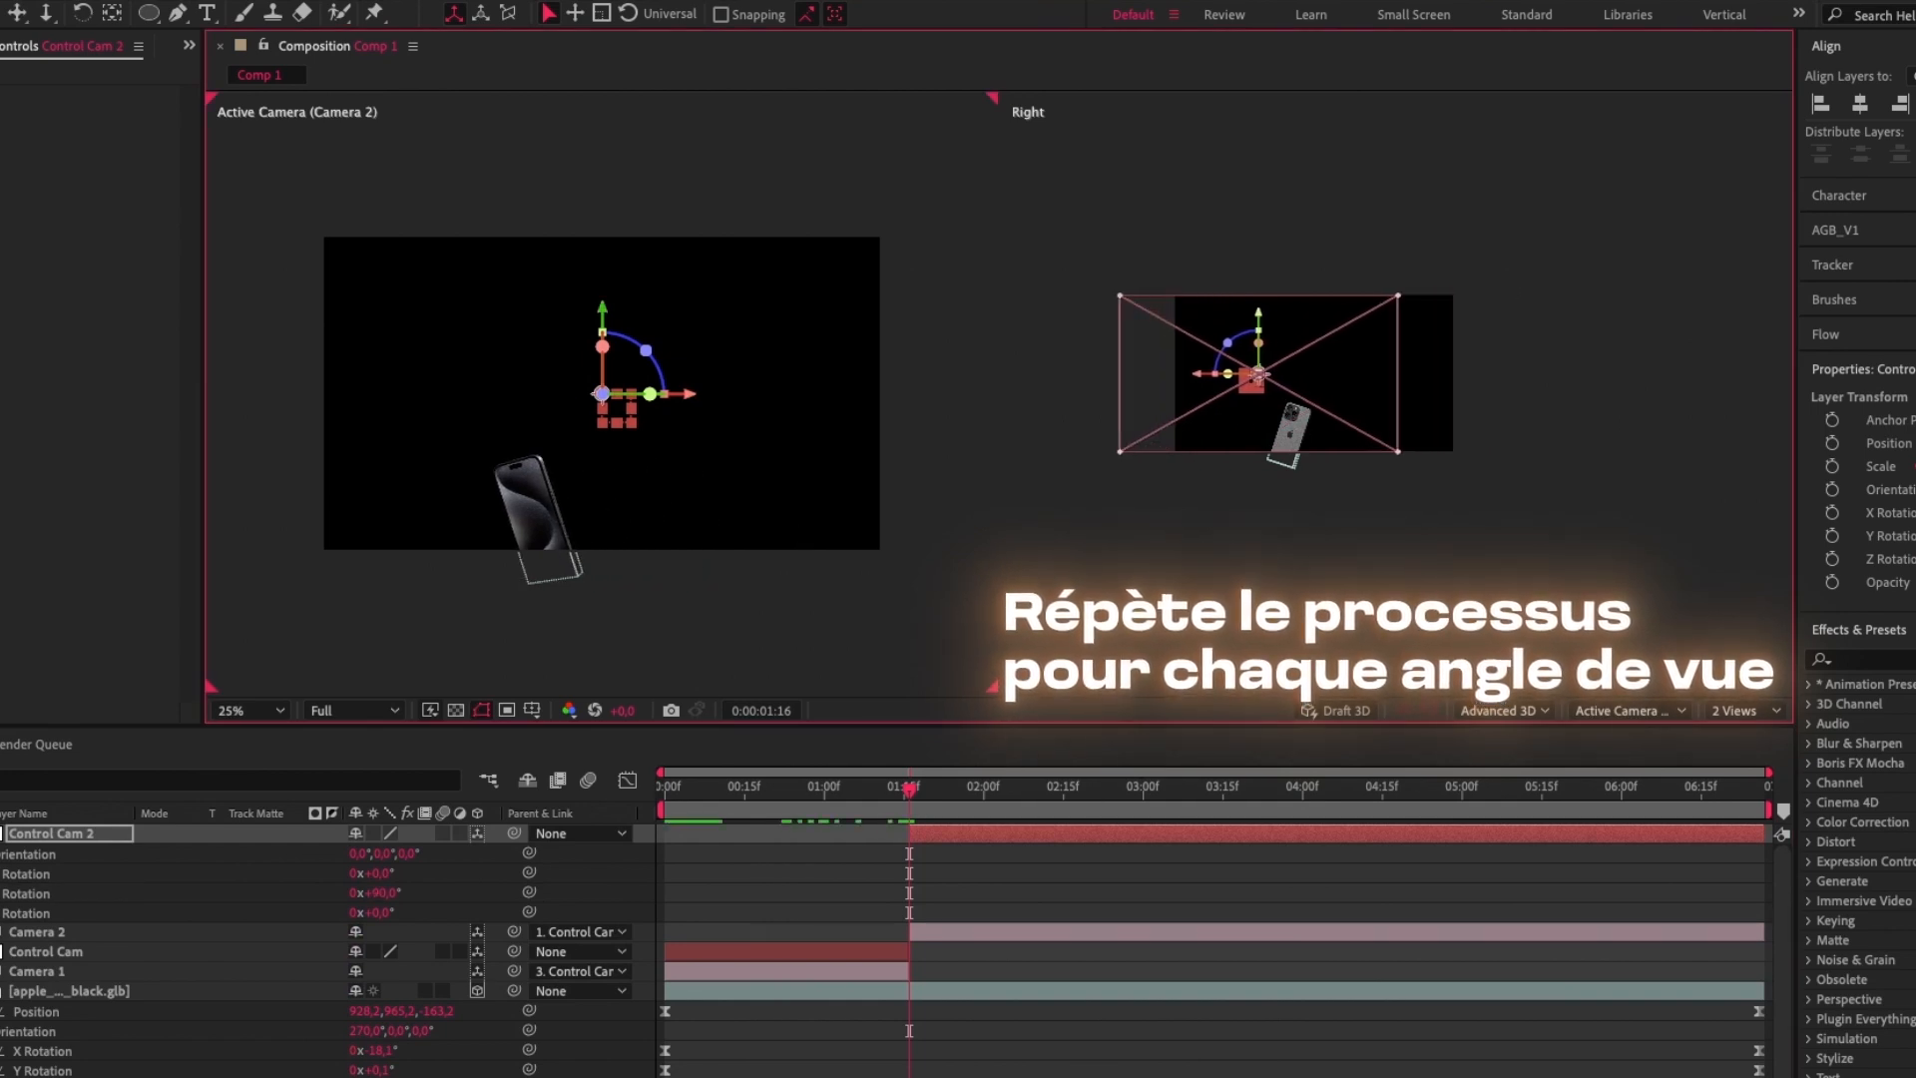
Change the Right view pane to Front and keep the other pane on the active camera, Camera 2
click(1627, 710)
click(1608, 394)
key(ctrl+shift+a)
click(1626, 710)
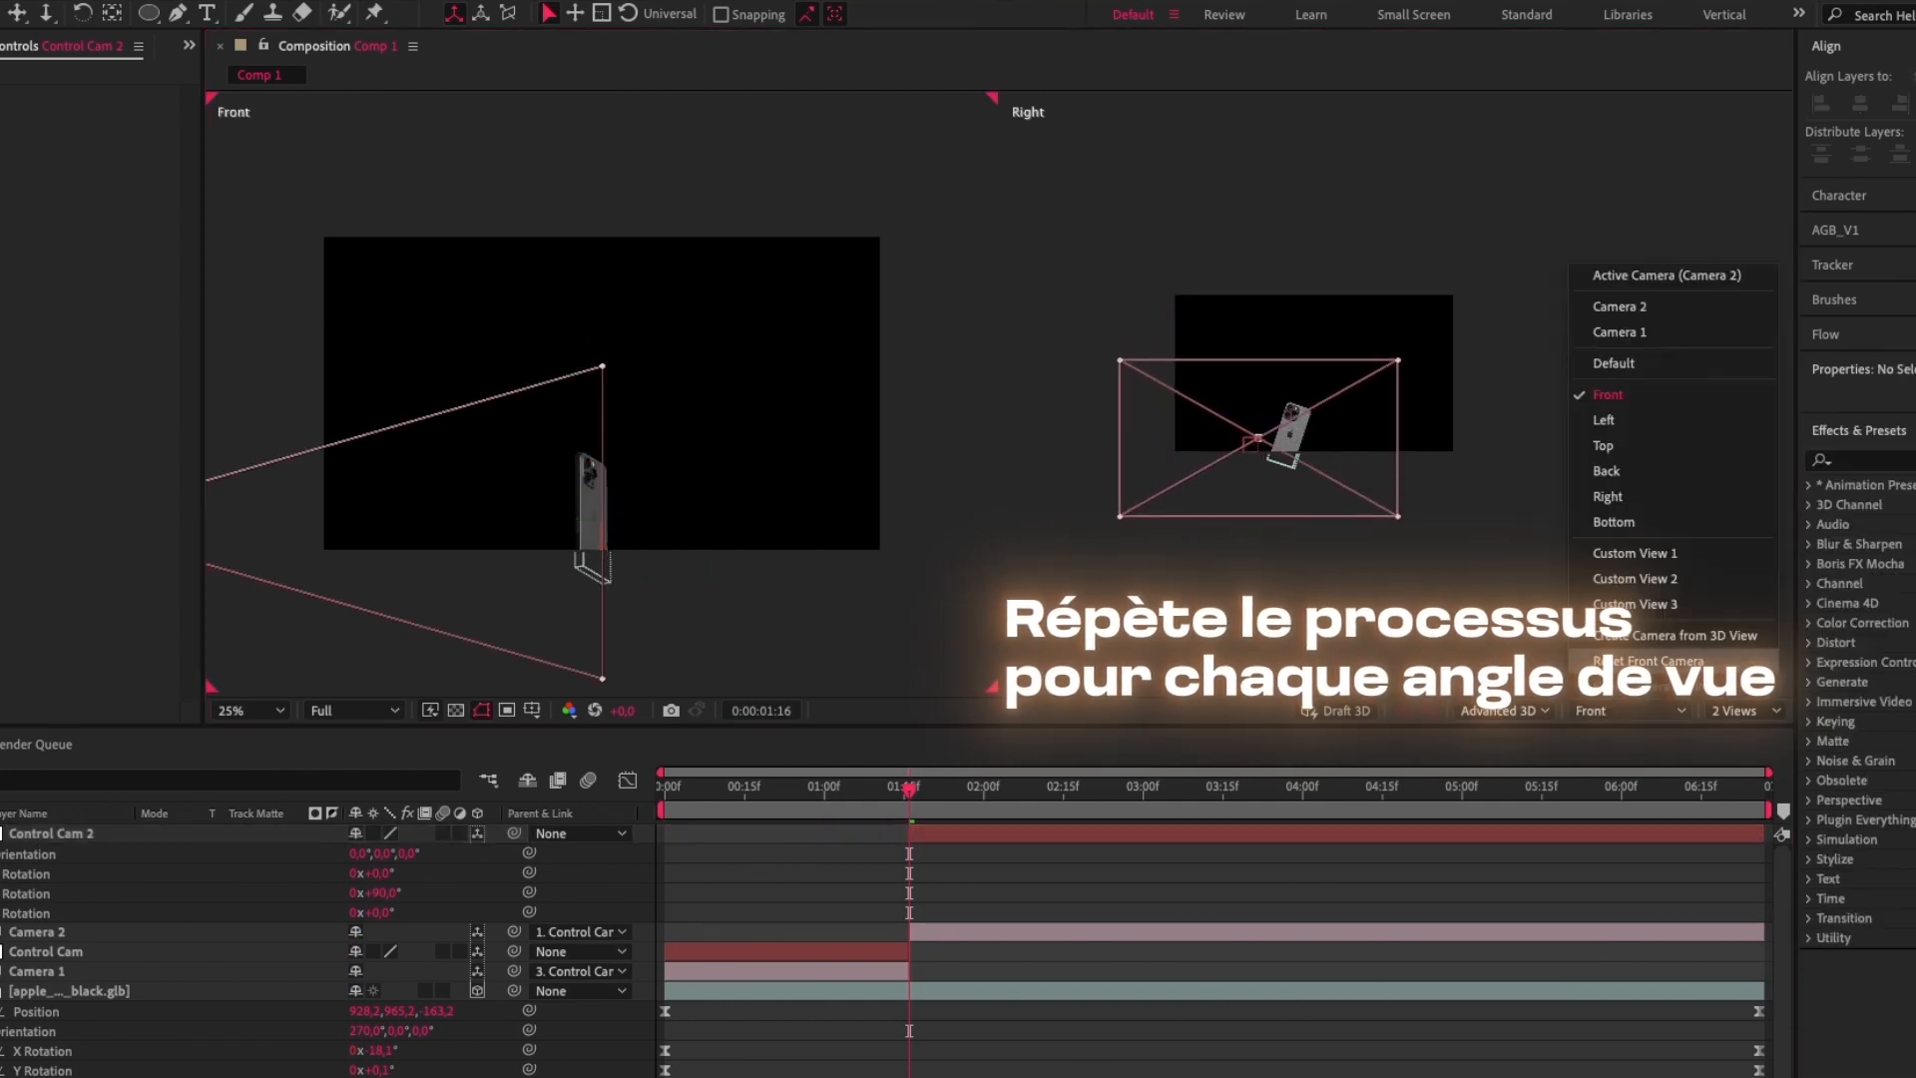
click(1666, 275)
click(1608, 394)
Move Control Cam 2 horizontally in the Front view to bring Camera 2 close to the phone
click(1046, 437)
drag(1106, 437, 1457, 416)
scroll(1397, 392, down, 1)
scroll(602, 393, down, 2)
click(50, 833)
click(37, 932)
click(51, 834)
click(37, 932)
Try nudging Control Cam 2 along its horizontal axis in the camera view, undo it, and go to 0:00:01:16
drag(894, 789, 872, 790)
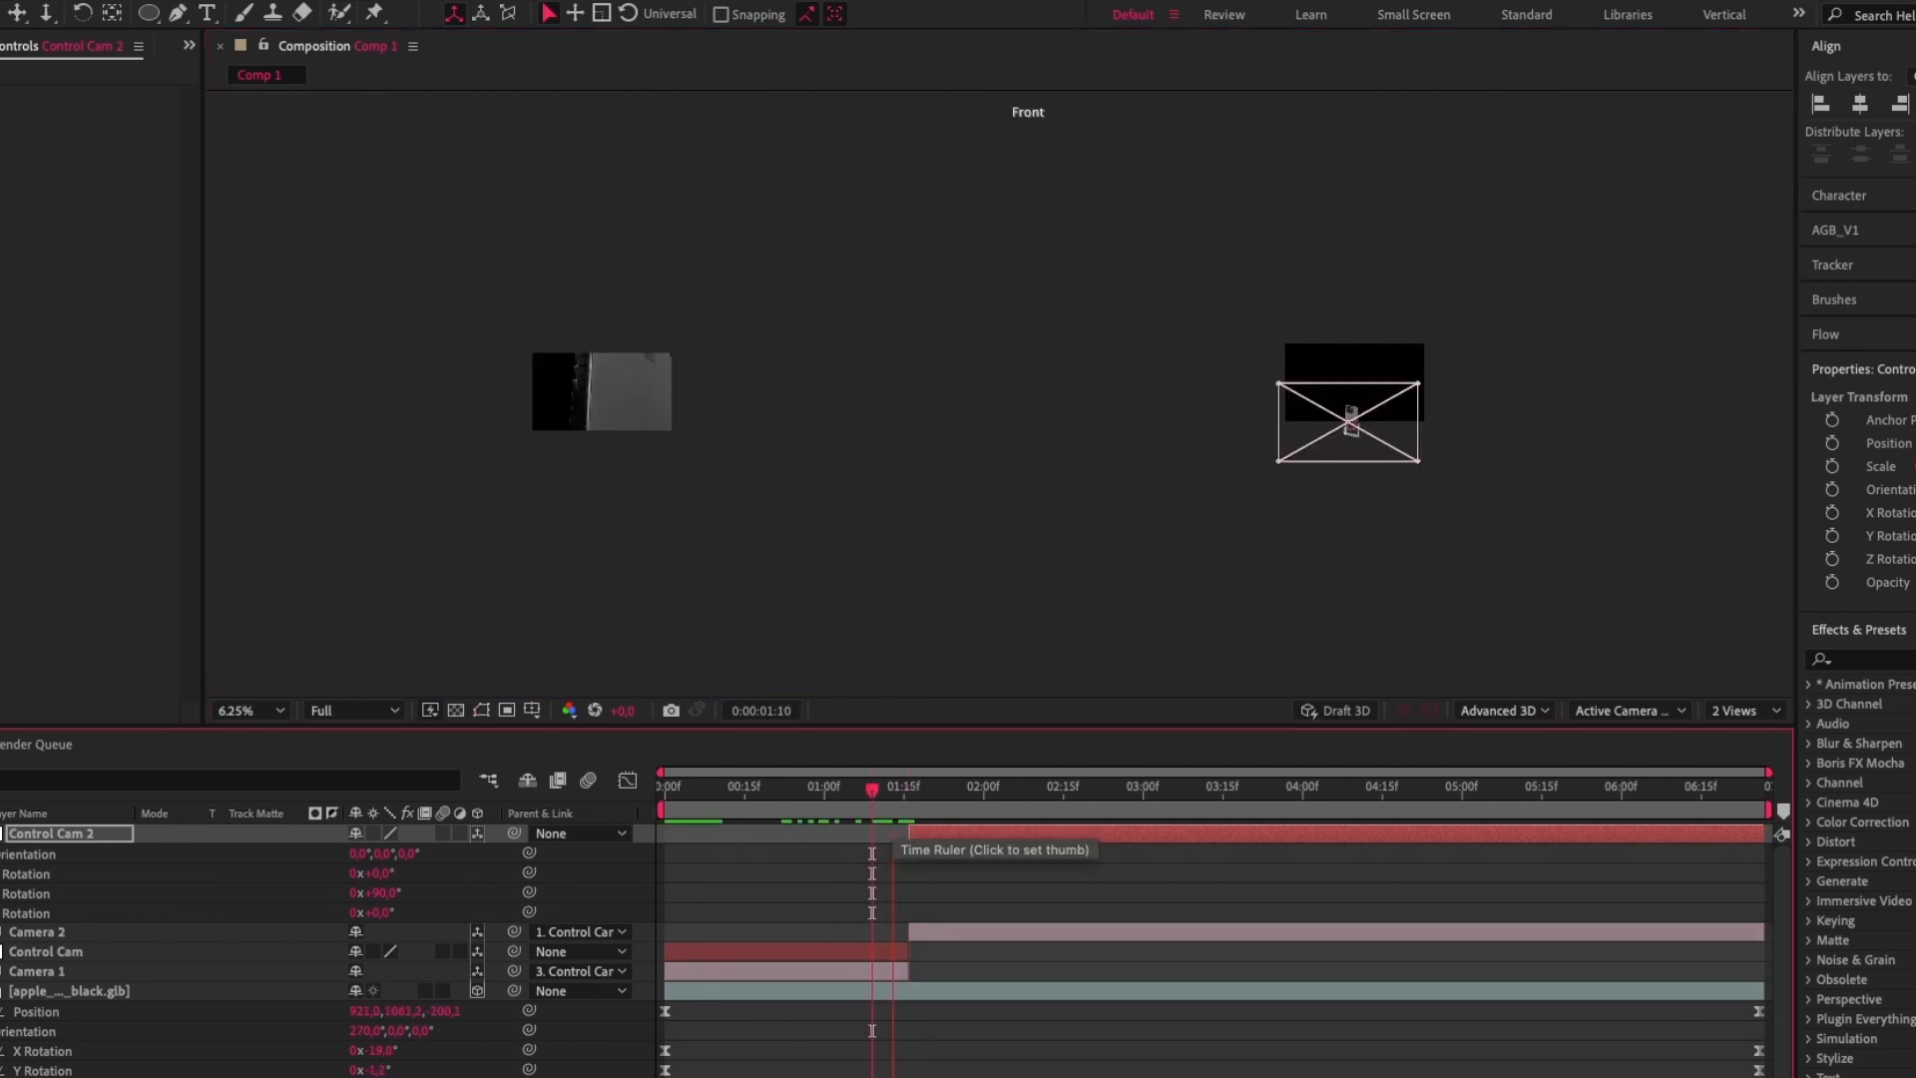
click(936, 787)
mouse_move(604, 393)
mouse_down()
mouse_move(645, 391)
mouse_move(559, 392)
mouse_move(618, 392)
mouse_up()
key(ctrl+z)
click(910, 786)
Angle Control Cam 2 to a Y orientation of 346.4° and preview the second camera's shot
scroll(639, 394, up, 2)
drag(909, 787, 920, 786)
key(space)
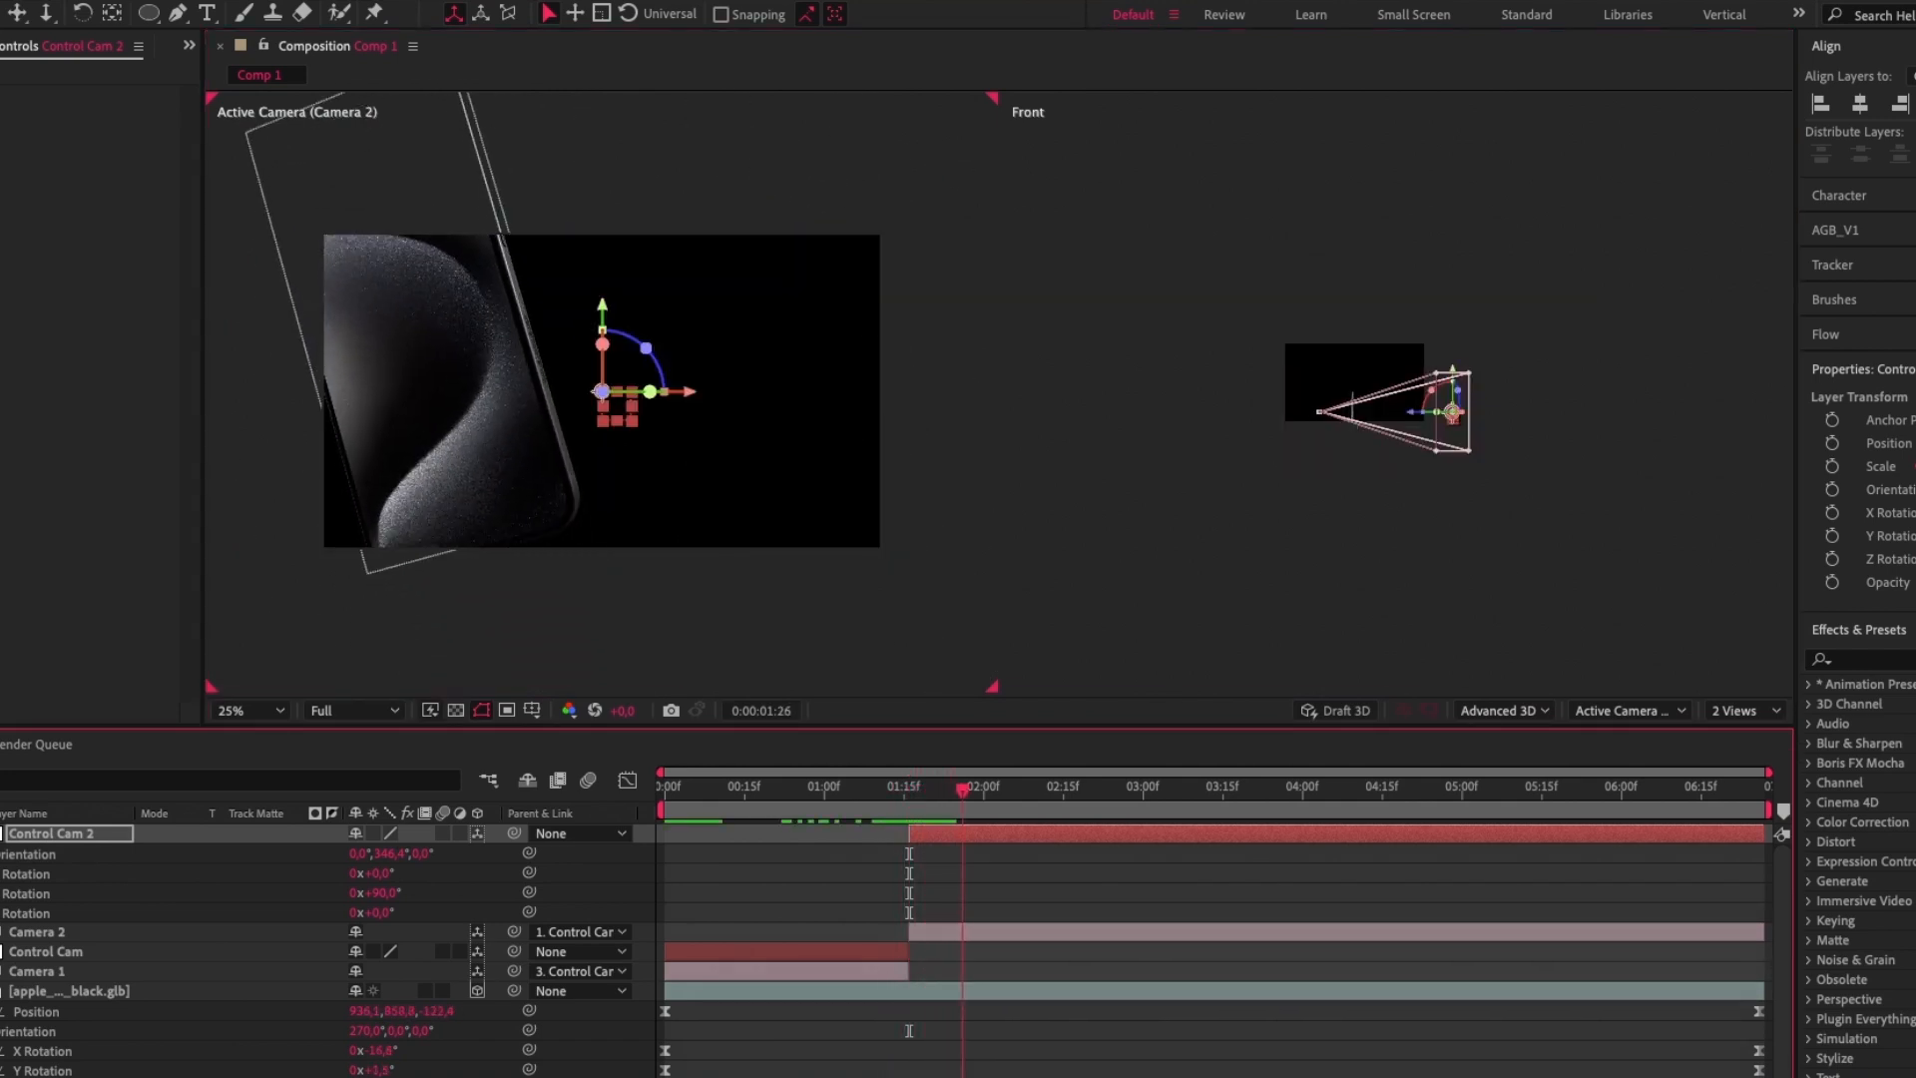
key(space)
Trim Control Cam 2 and Camera 2 to end at 0:00:02:28, and advance one frame with all layers deselected
shift+click(37, 931)
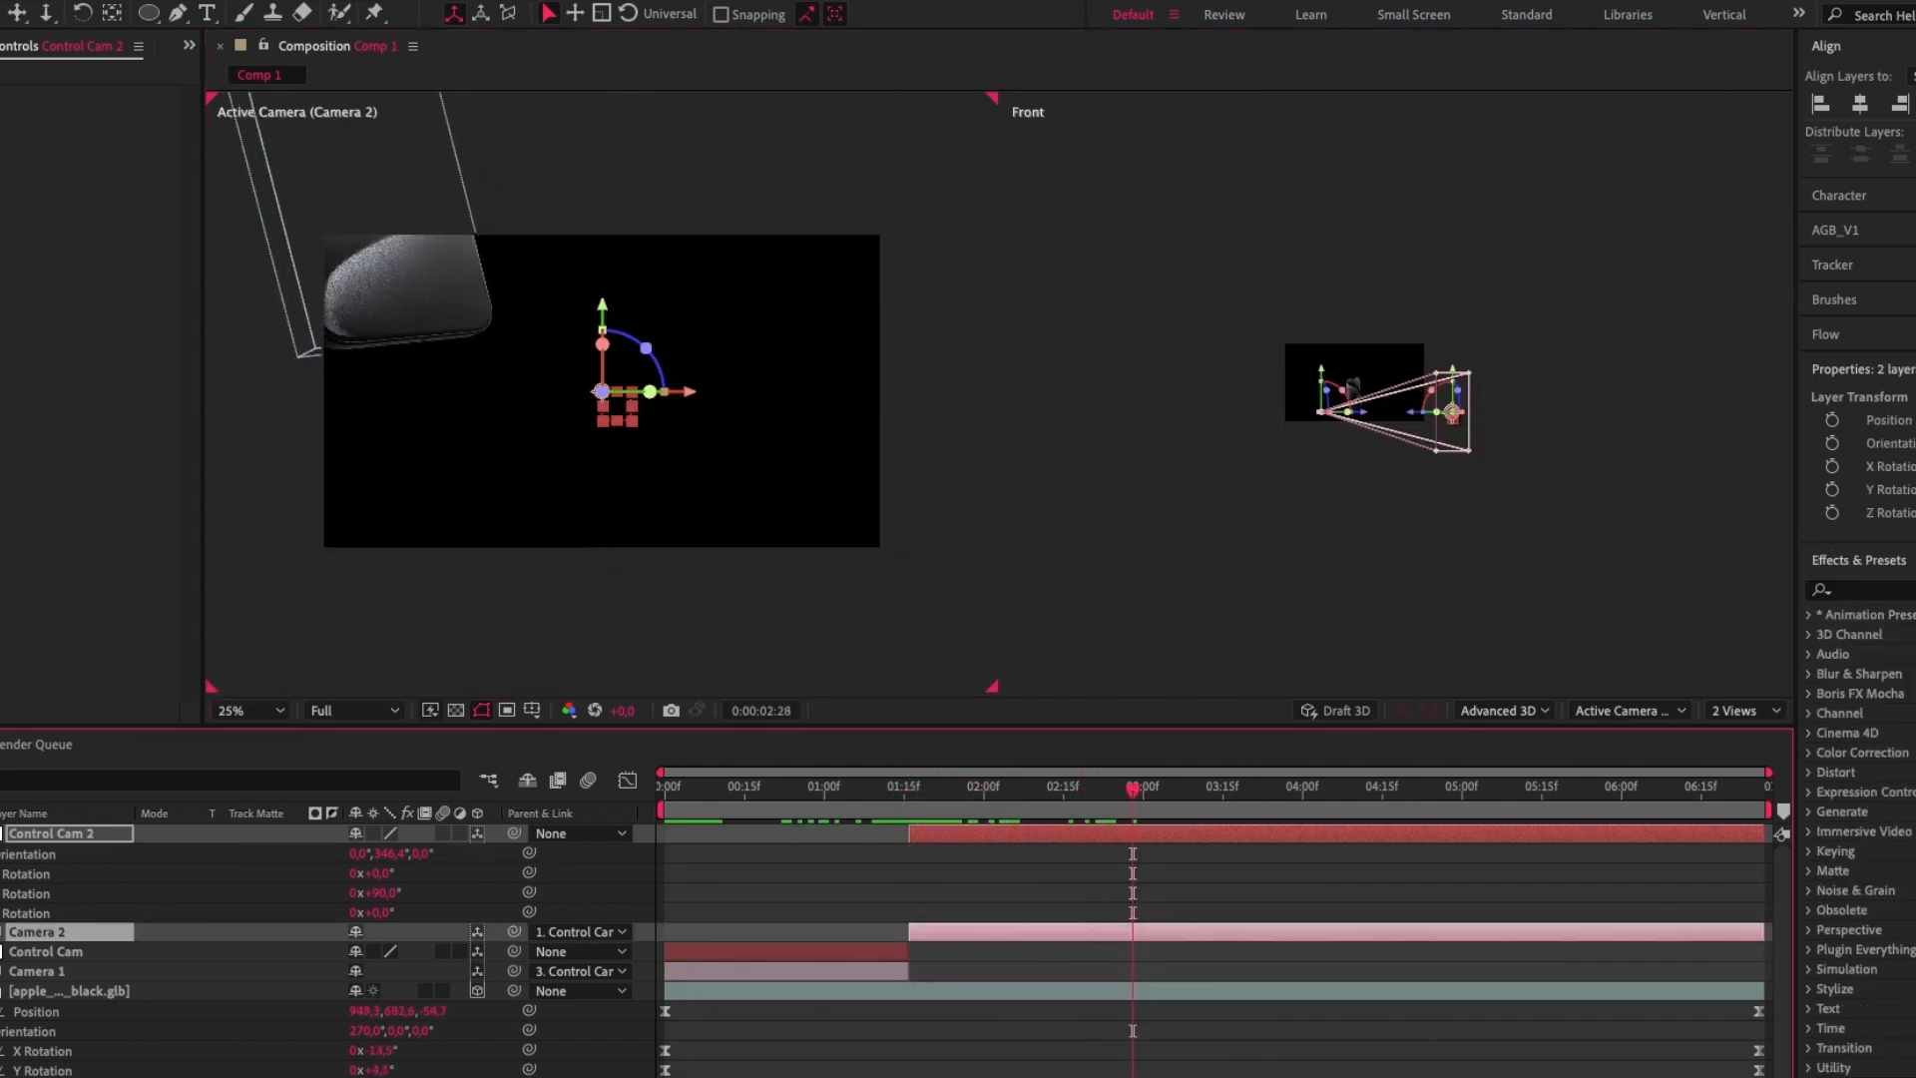
key(alt+])
key(Page_Down)
key(F2)
key(u)
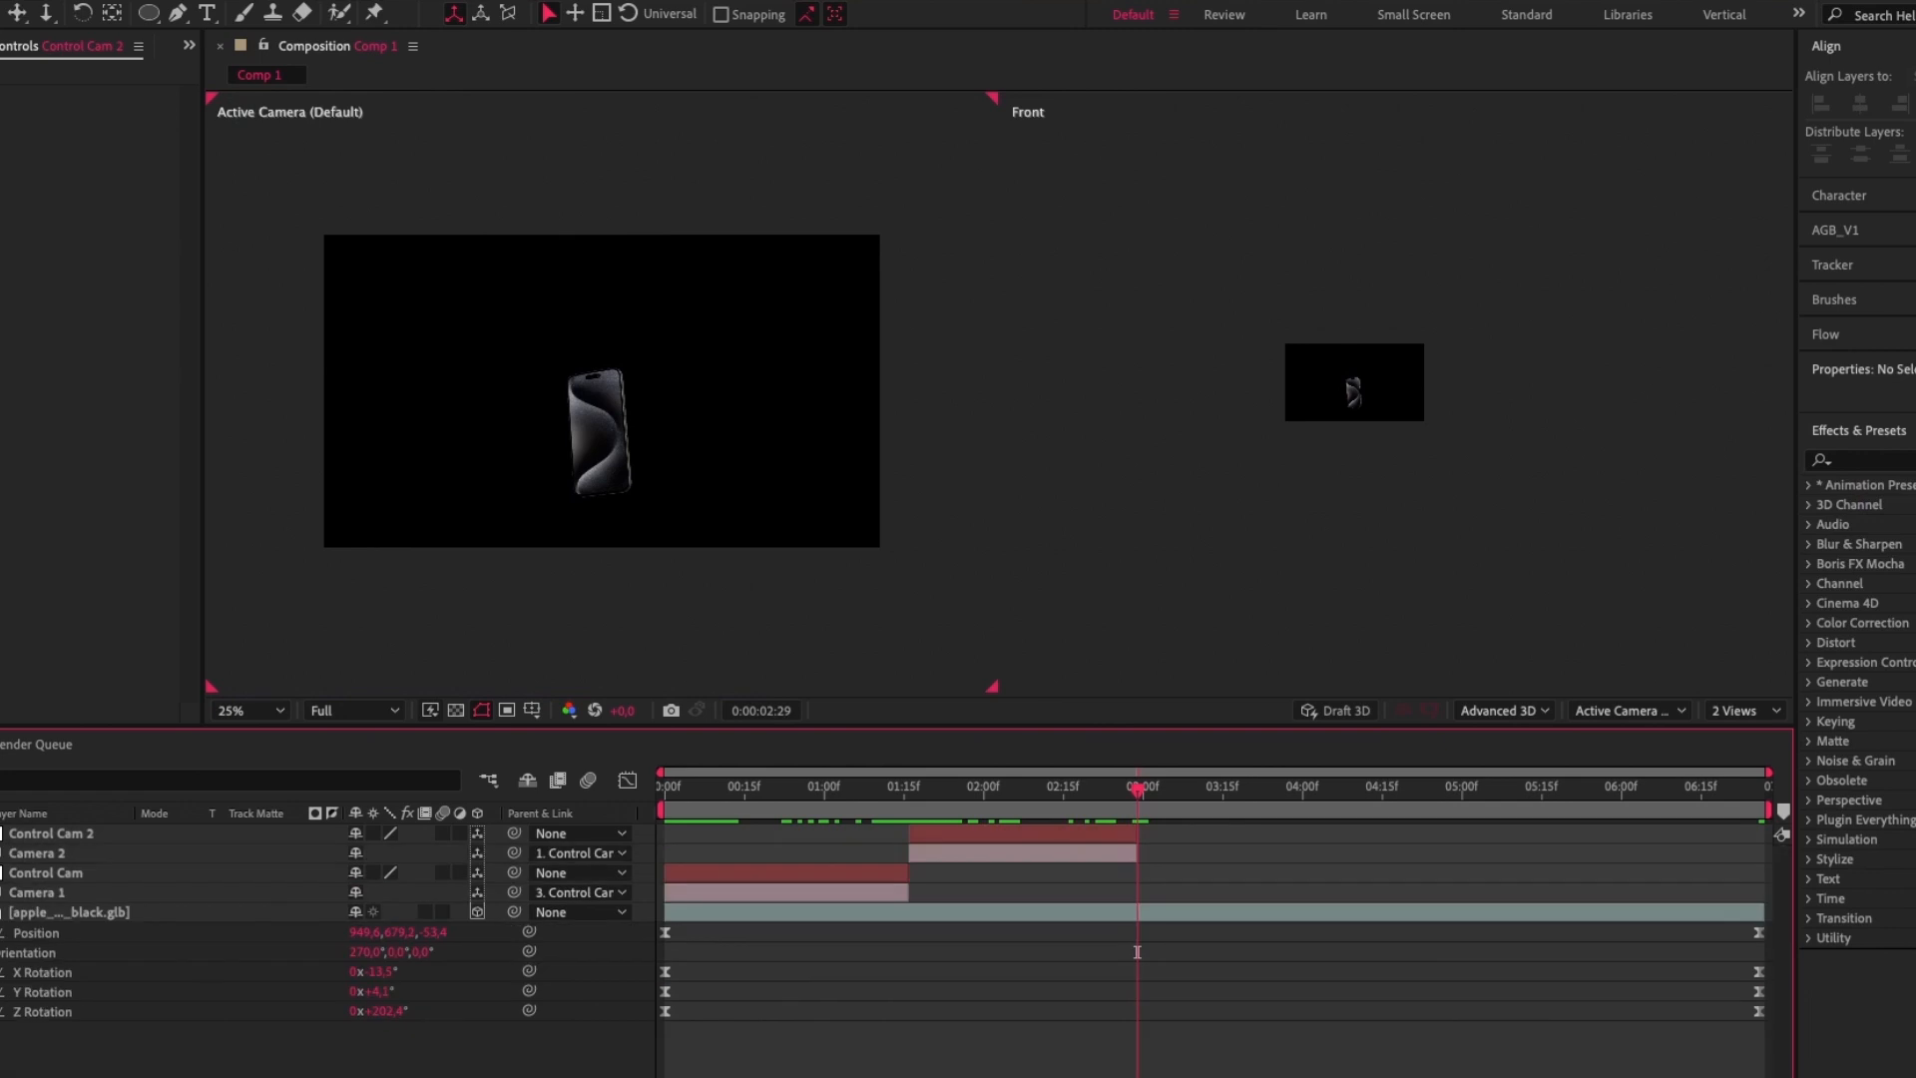
Add a third camera that starts at 0:00:02:29, and show the Active Camera pane from the Right view
right_click(875, 588)
mouse_move(931, 605)
click(1193, 718)
key(Return)
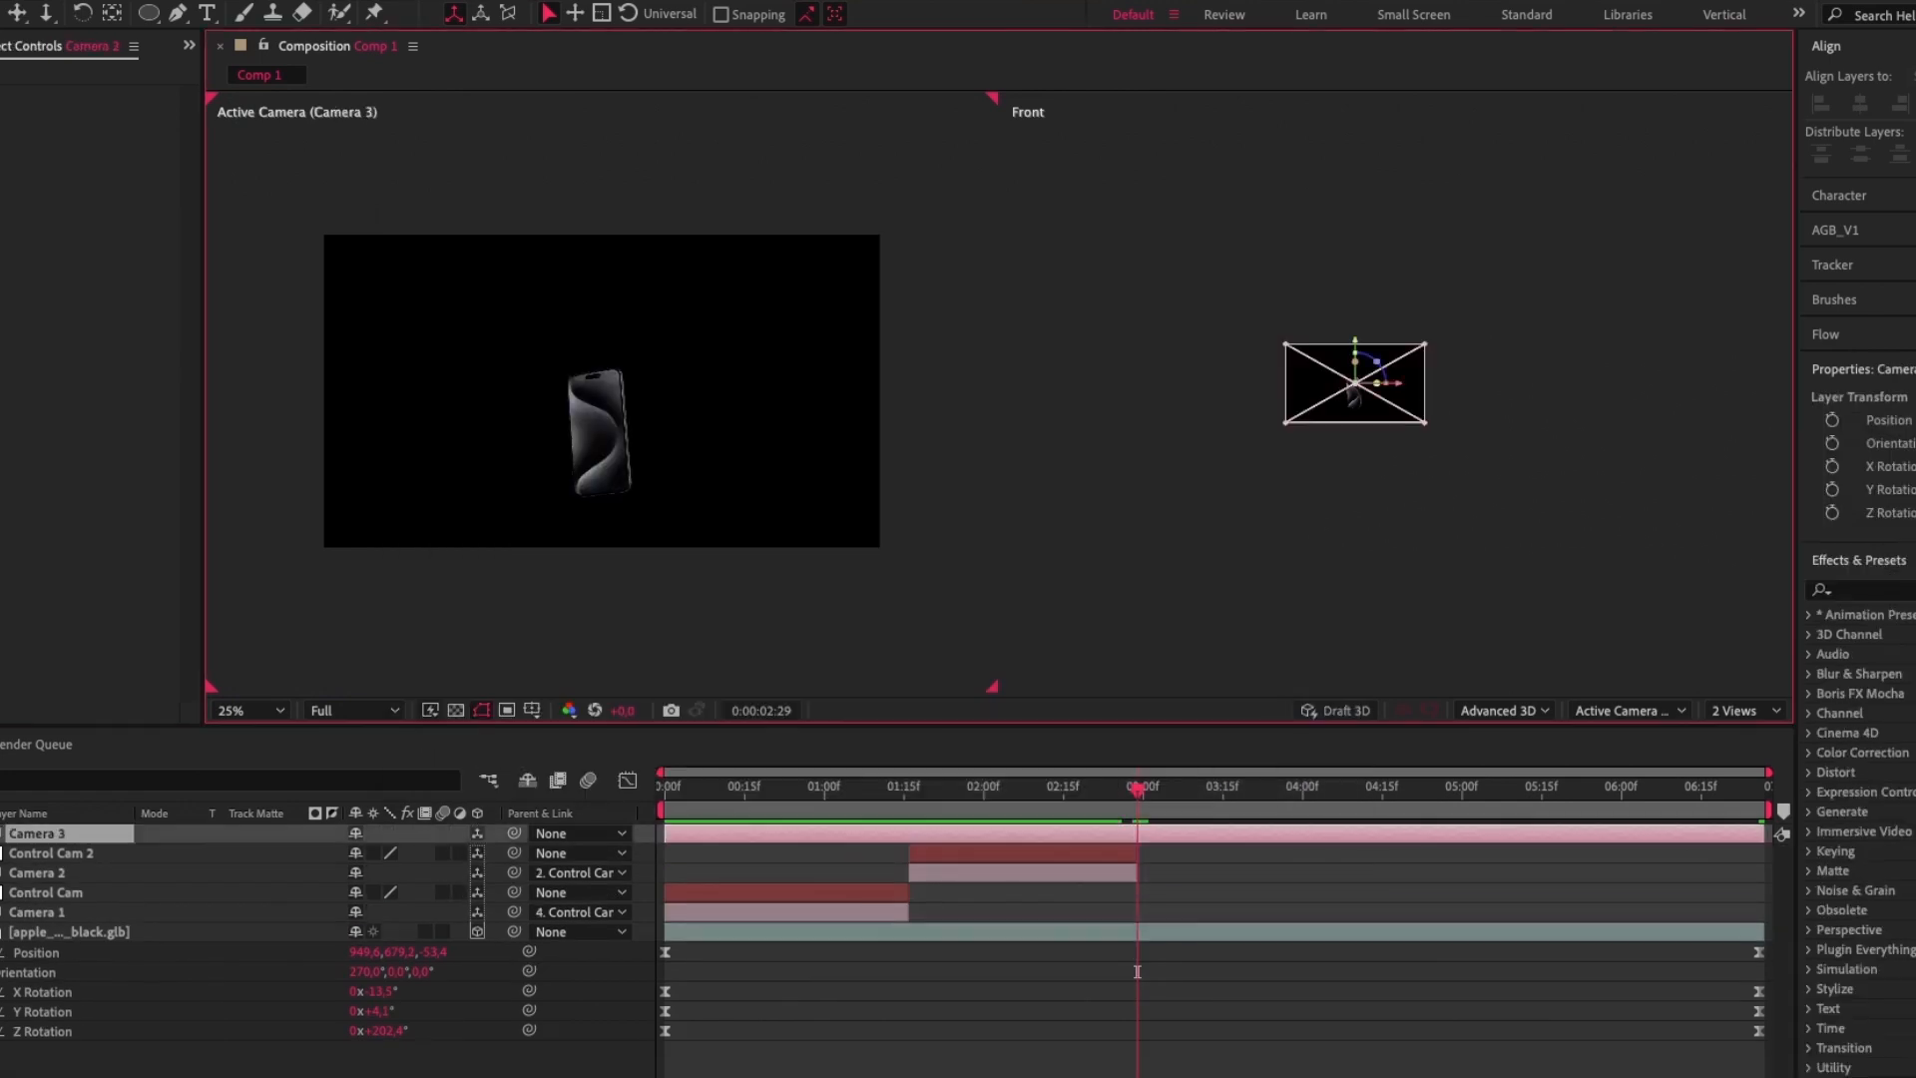
click(1629, 711)
click(1629, 496)
key(alt+[)
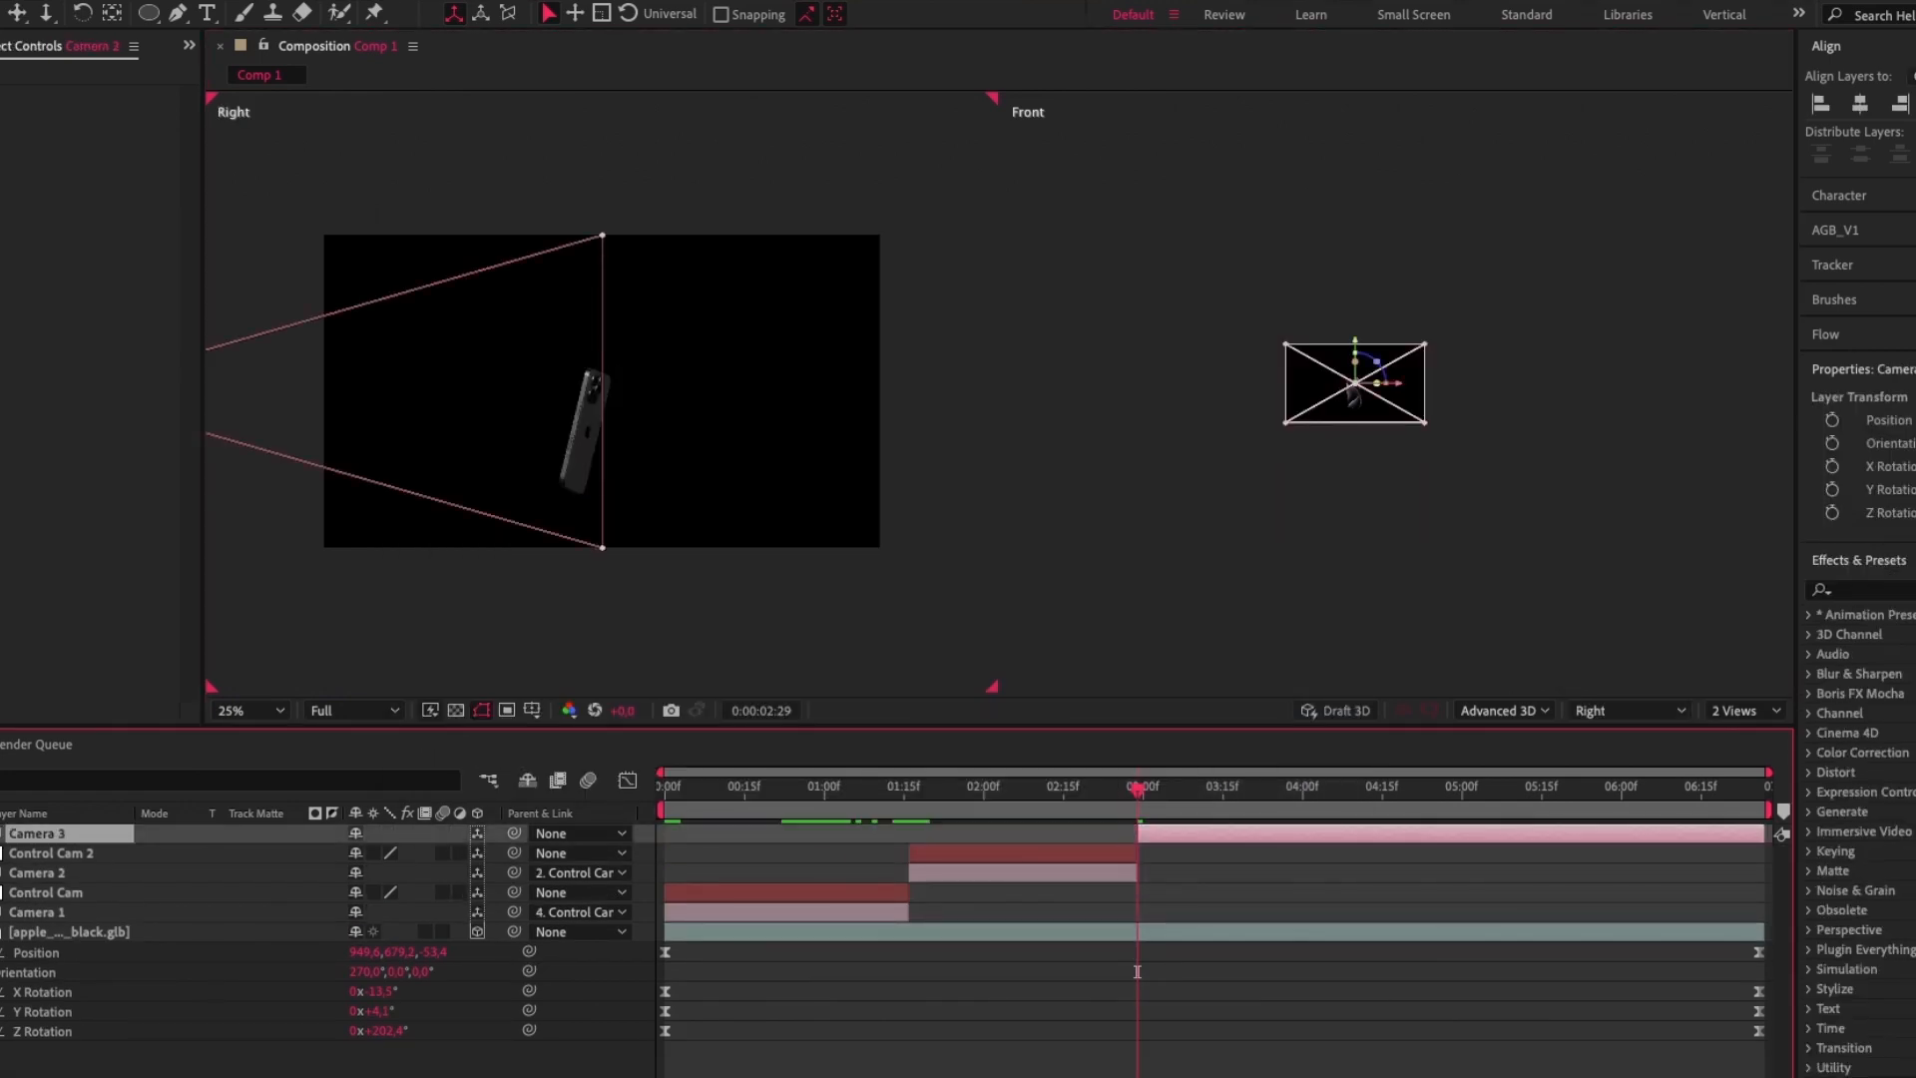
Add a null object that starts at 0:00:02:29 and parent Camera 3 to it
scroll(601, 391, down, 1)
right_click(767, 513)
click(1174, 657)
key(alt+bracketleft)
drag(515, 853, 65, 835)
key(ctrl+shift+a)
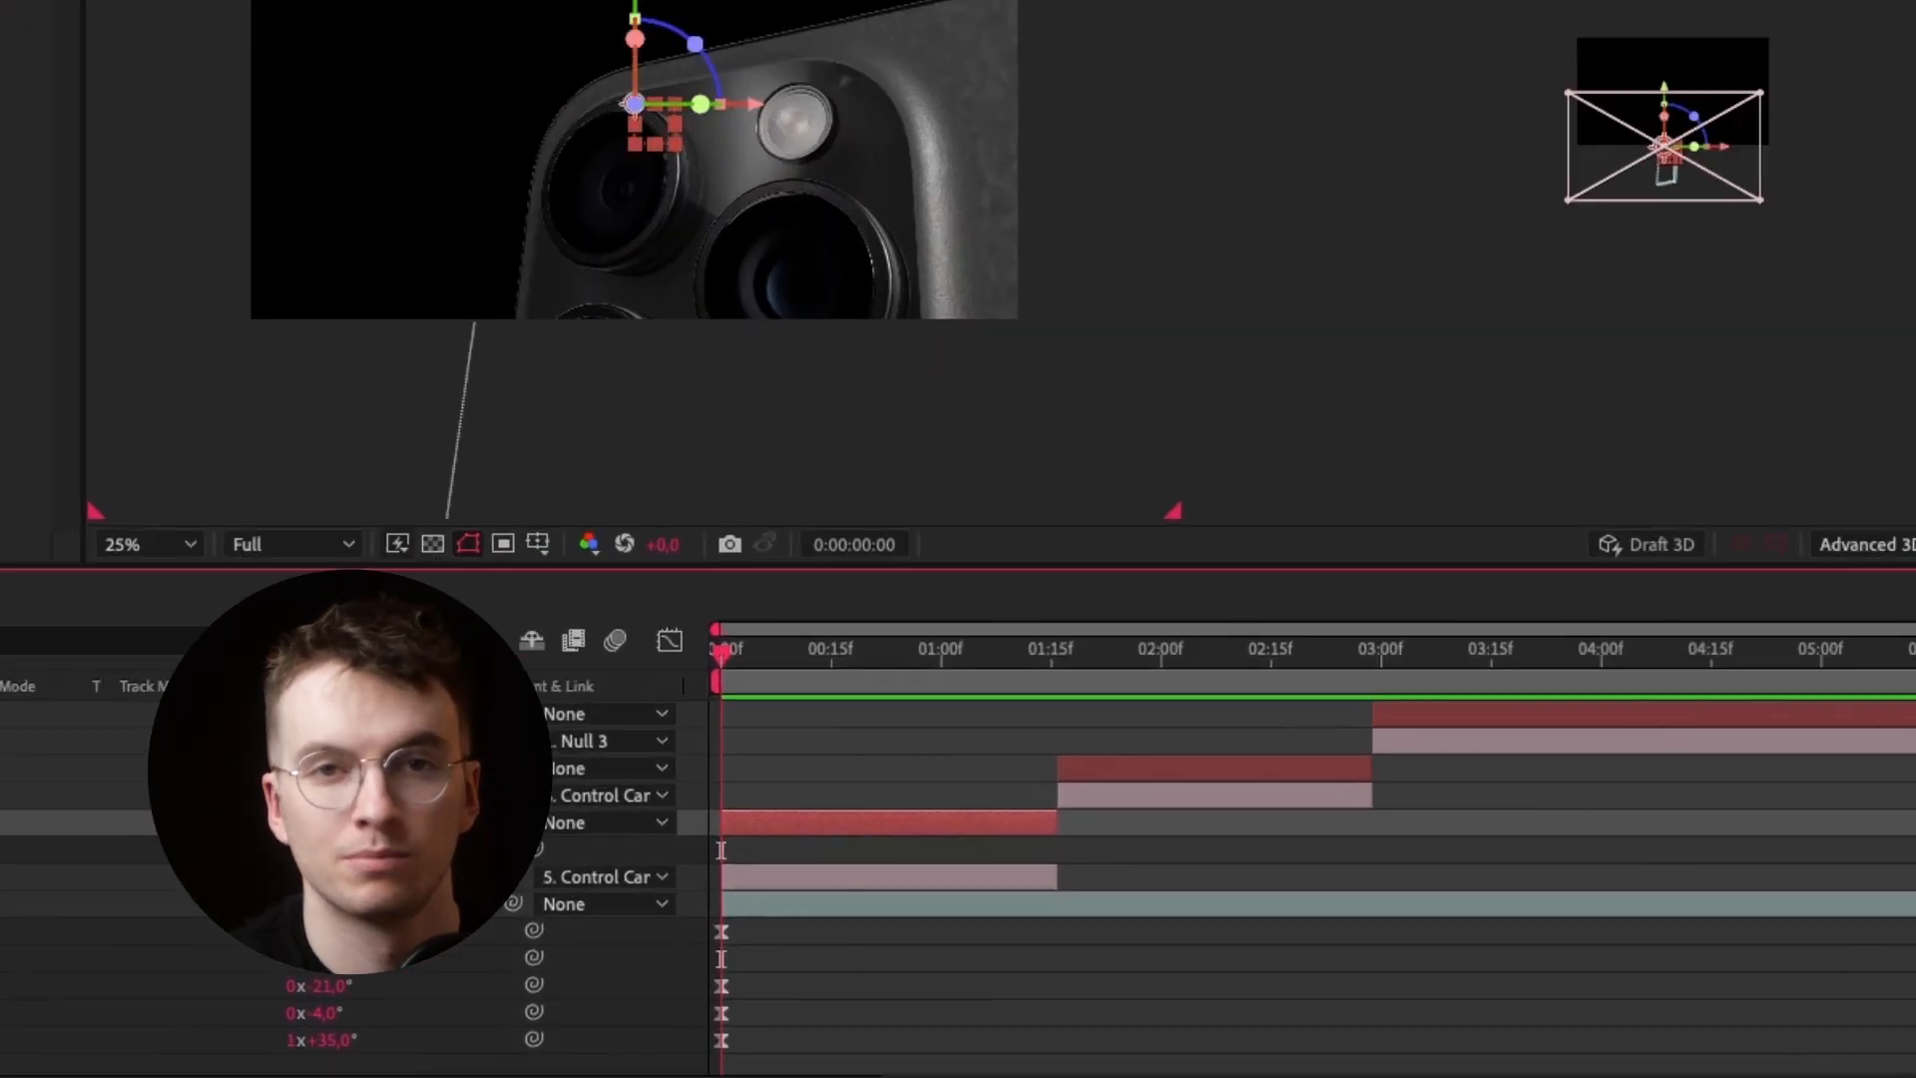
Add a Position keyframe to the first camera's control null at 0:00:00:00
key(alt+shift+p)
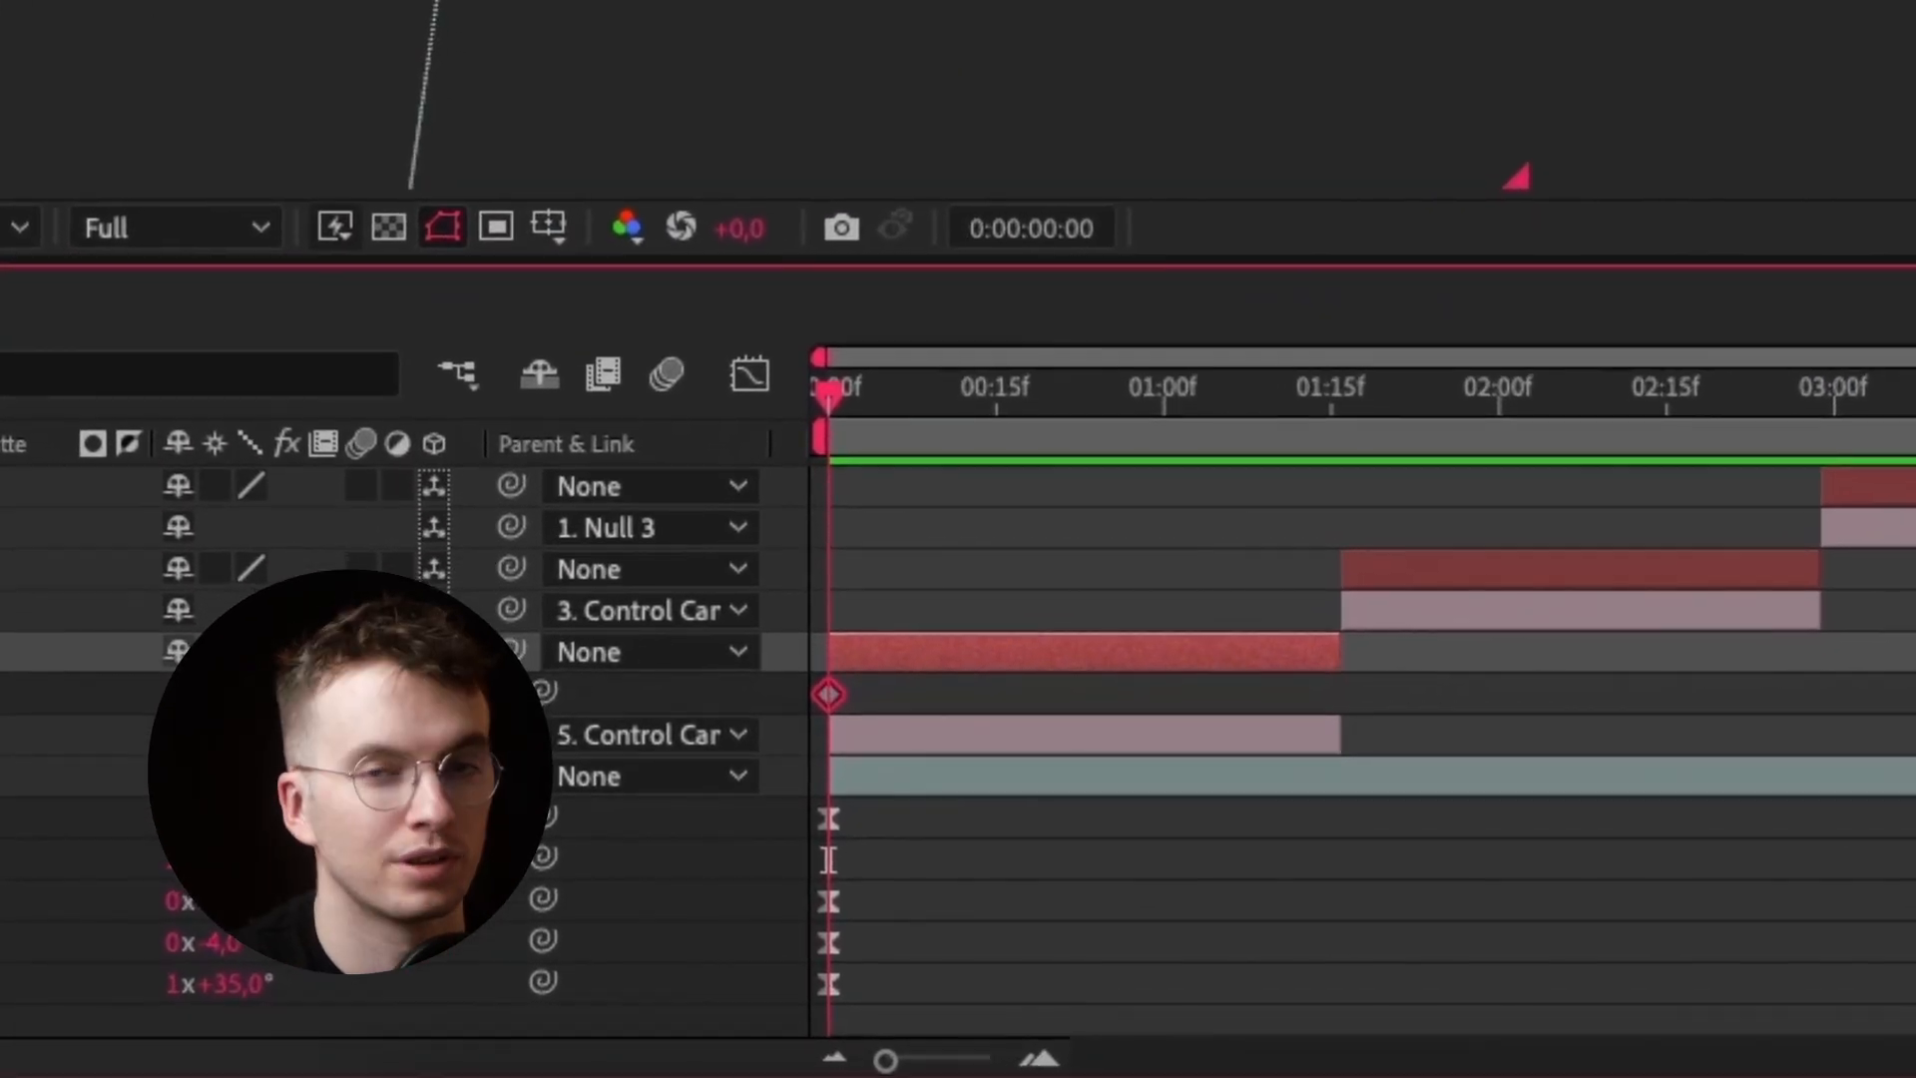
Set a second Position keyframe of 864, 1192, 1492 on Control Cam at 0:00:01:15
drag(720, 653, 919, 653)
drag(828, 860, 1333, 860)
key(ctrl+v)
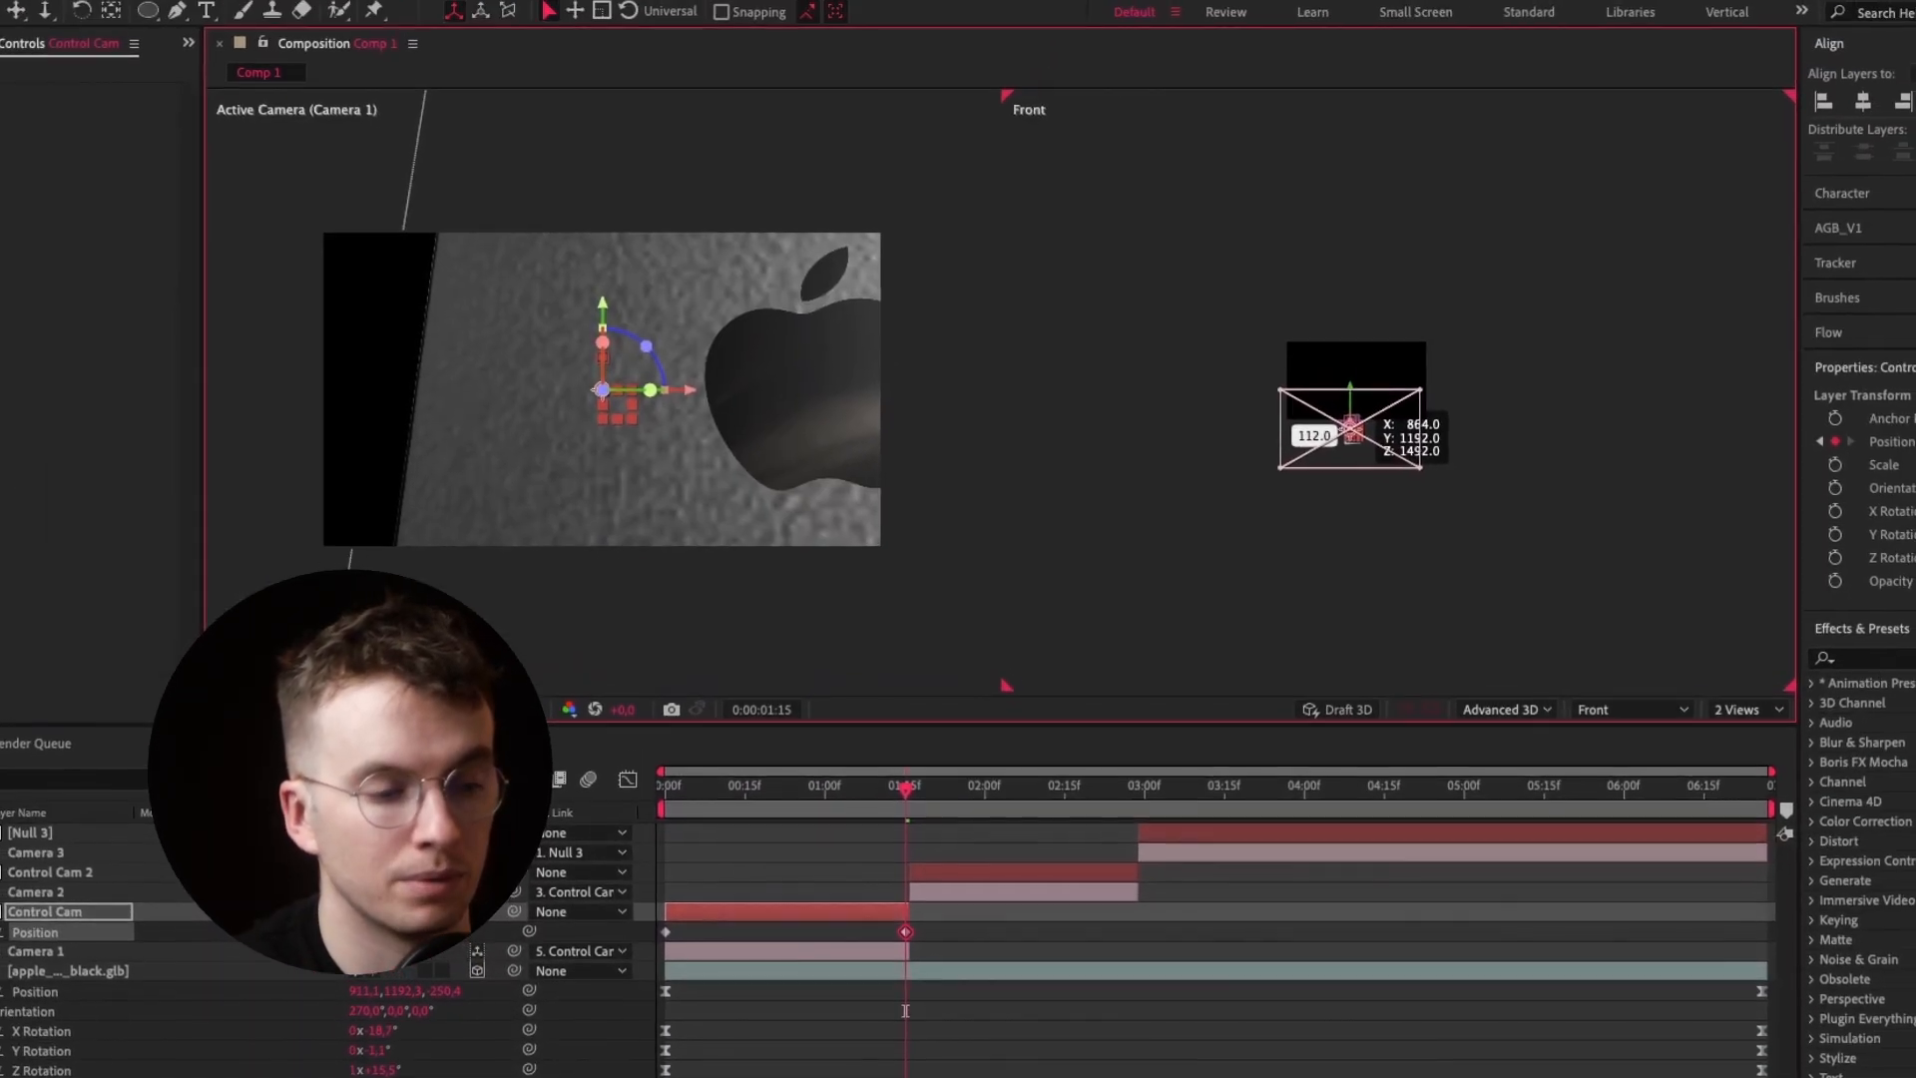
click(599, 459)
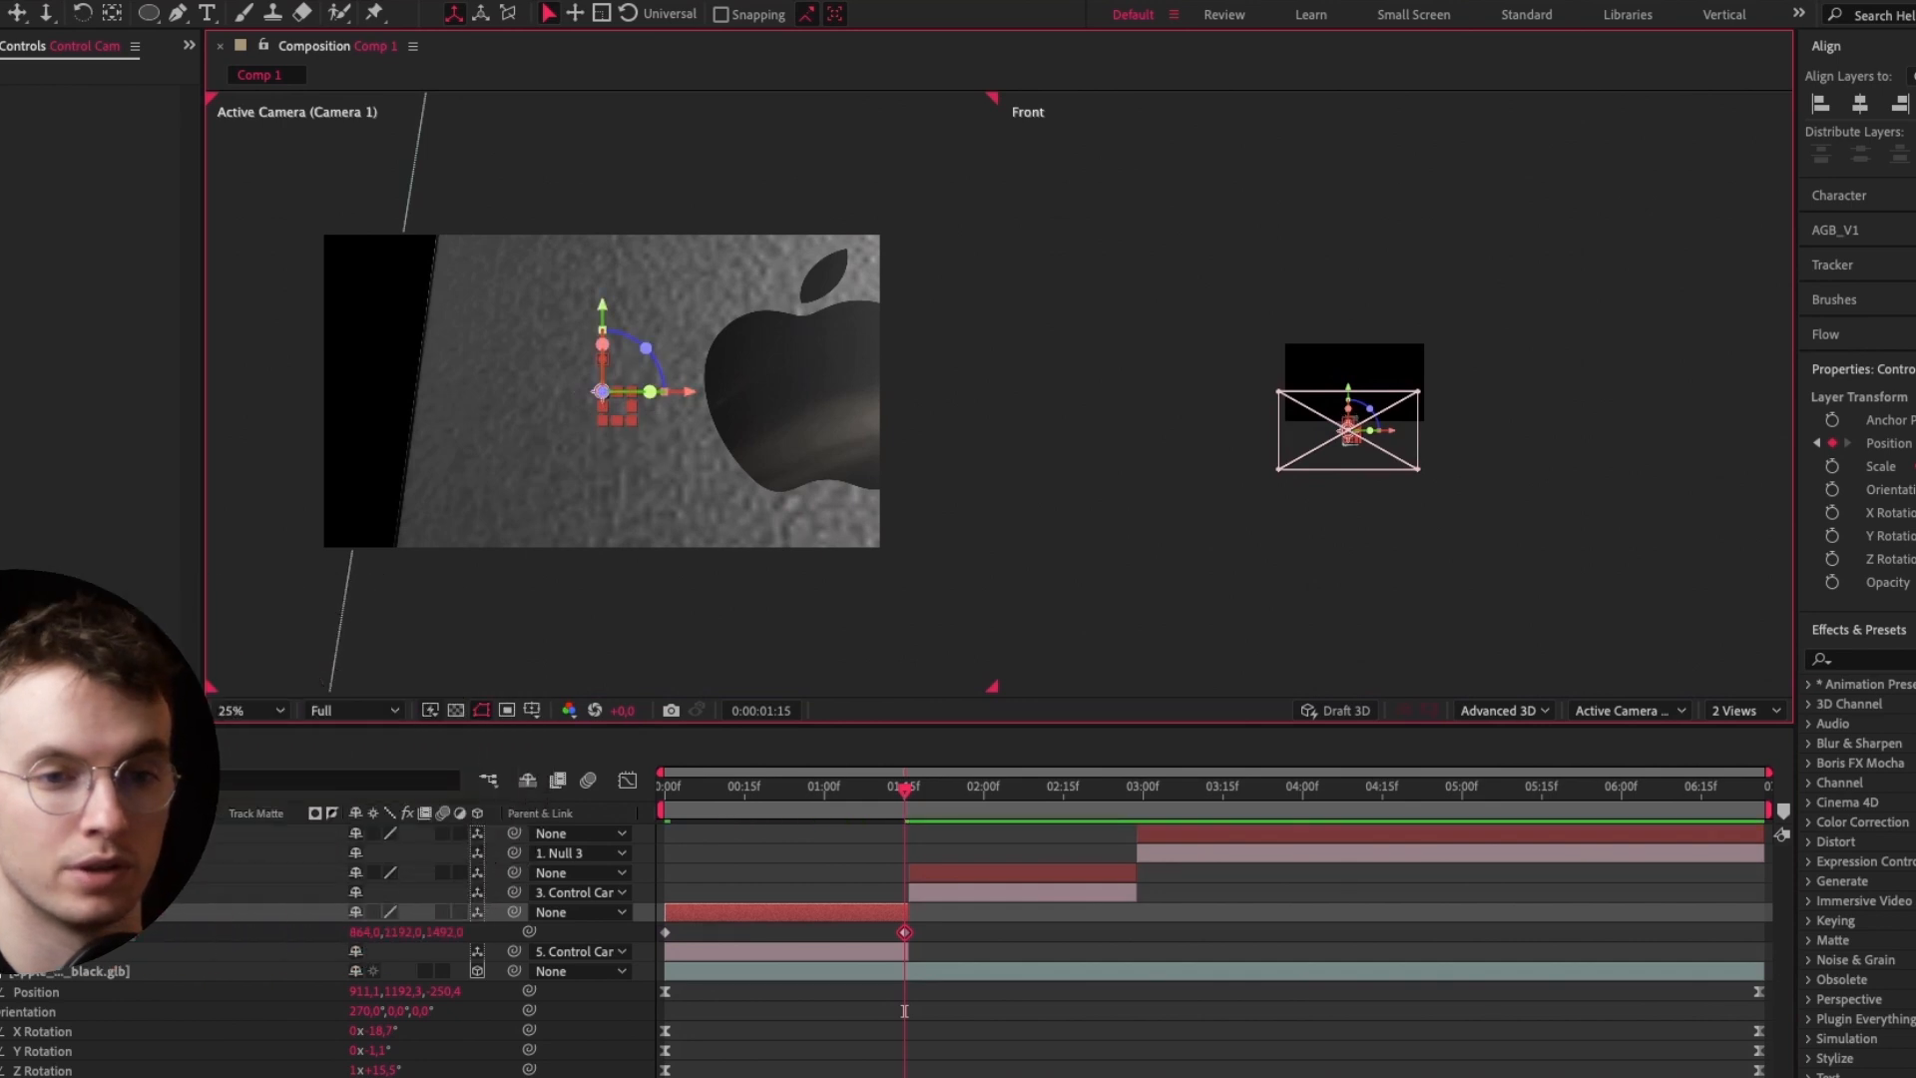
Try a Position keyframe on Control Cam 2 at the start of its clip
click(973, 788)
click(973, 872)
key(p)
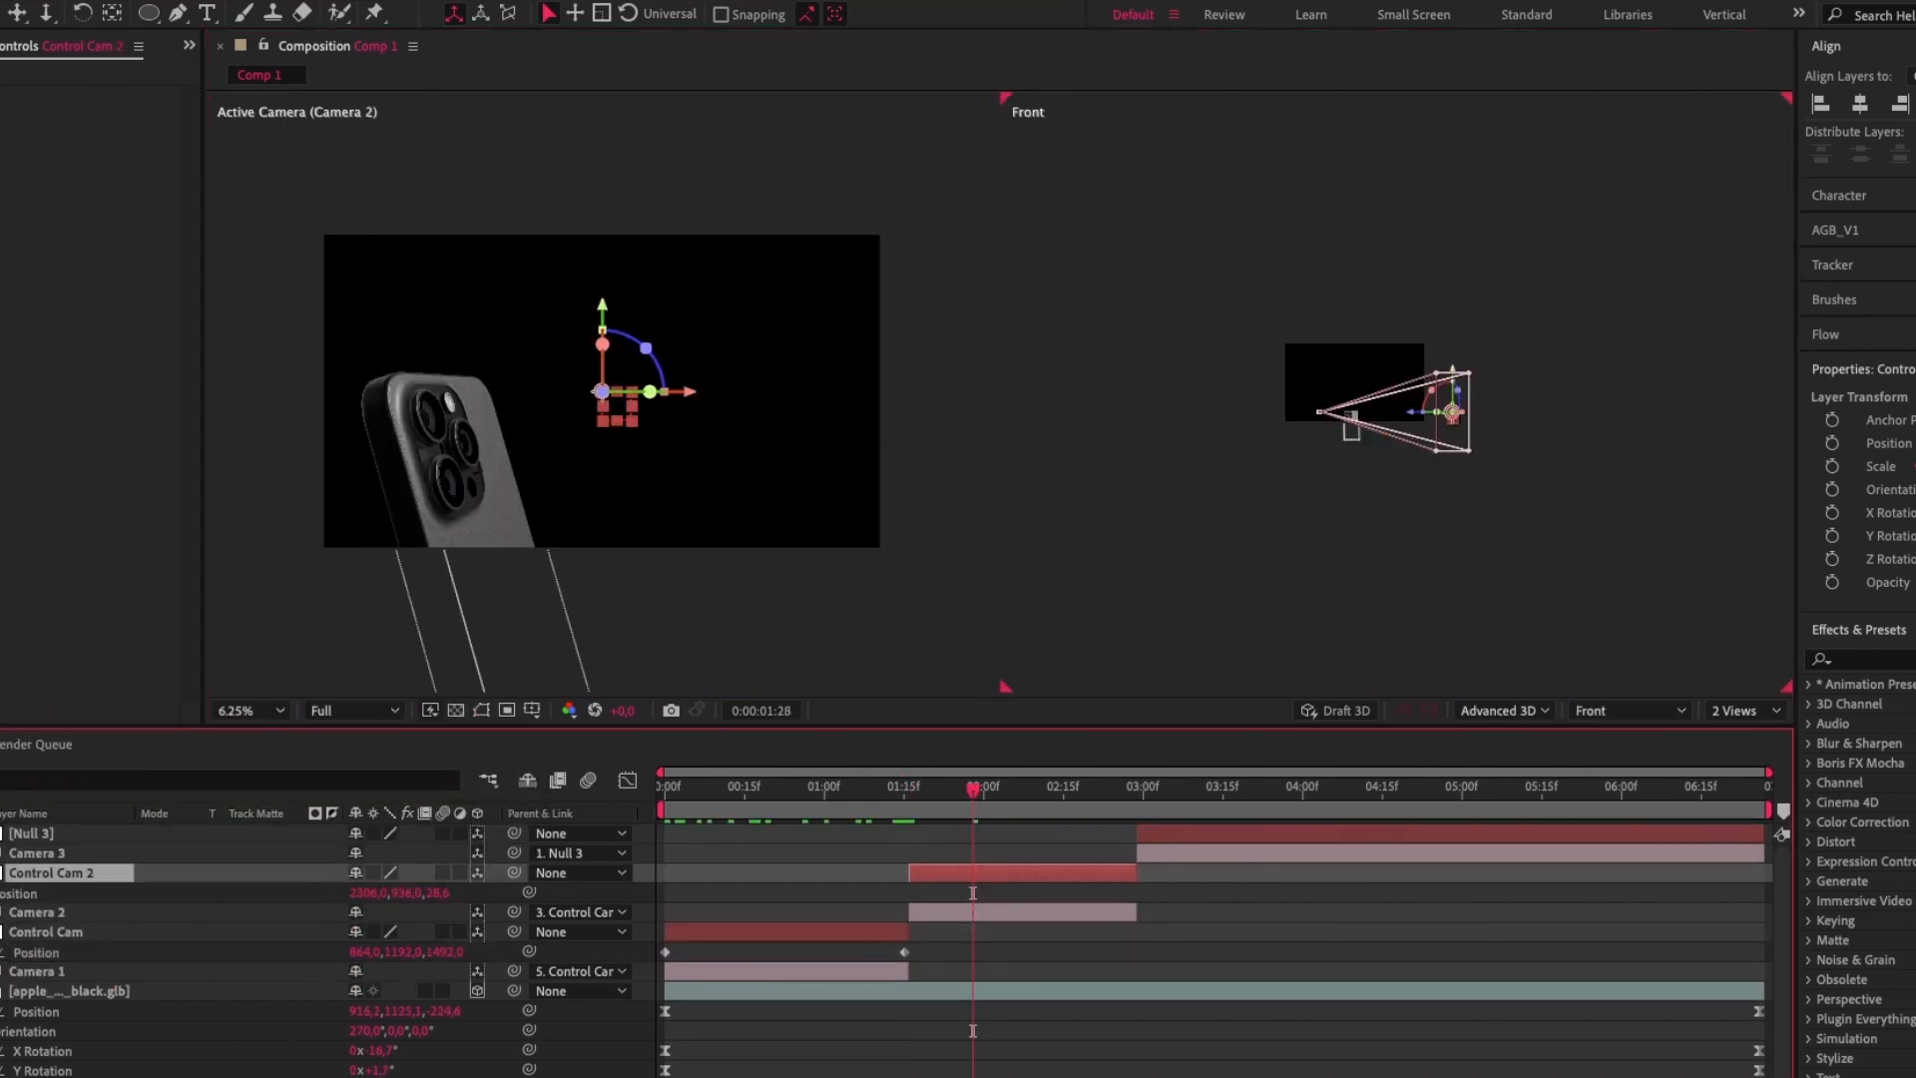
key(space)
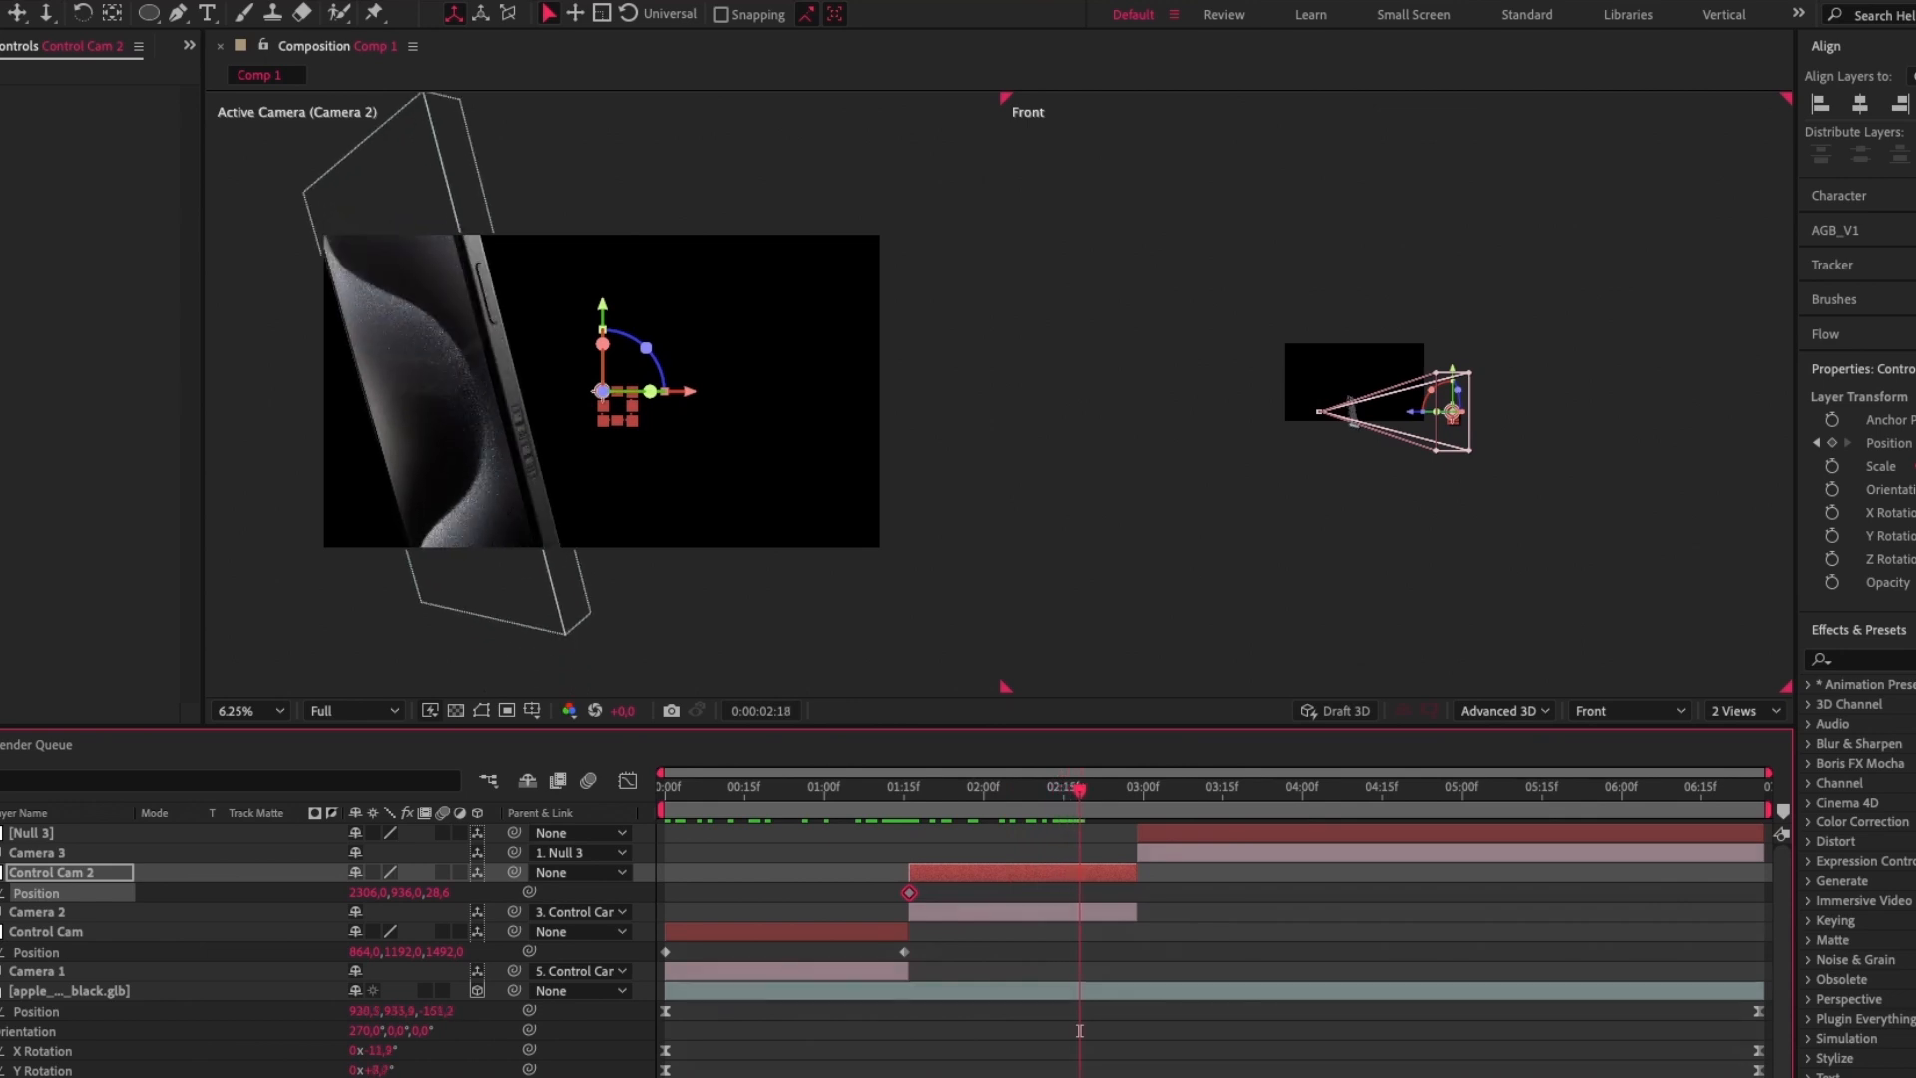
Add a Position keyframe to Null 3 at 0:00:02:29
click(66, 833)
key(p)
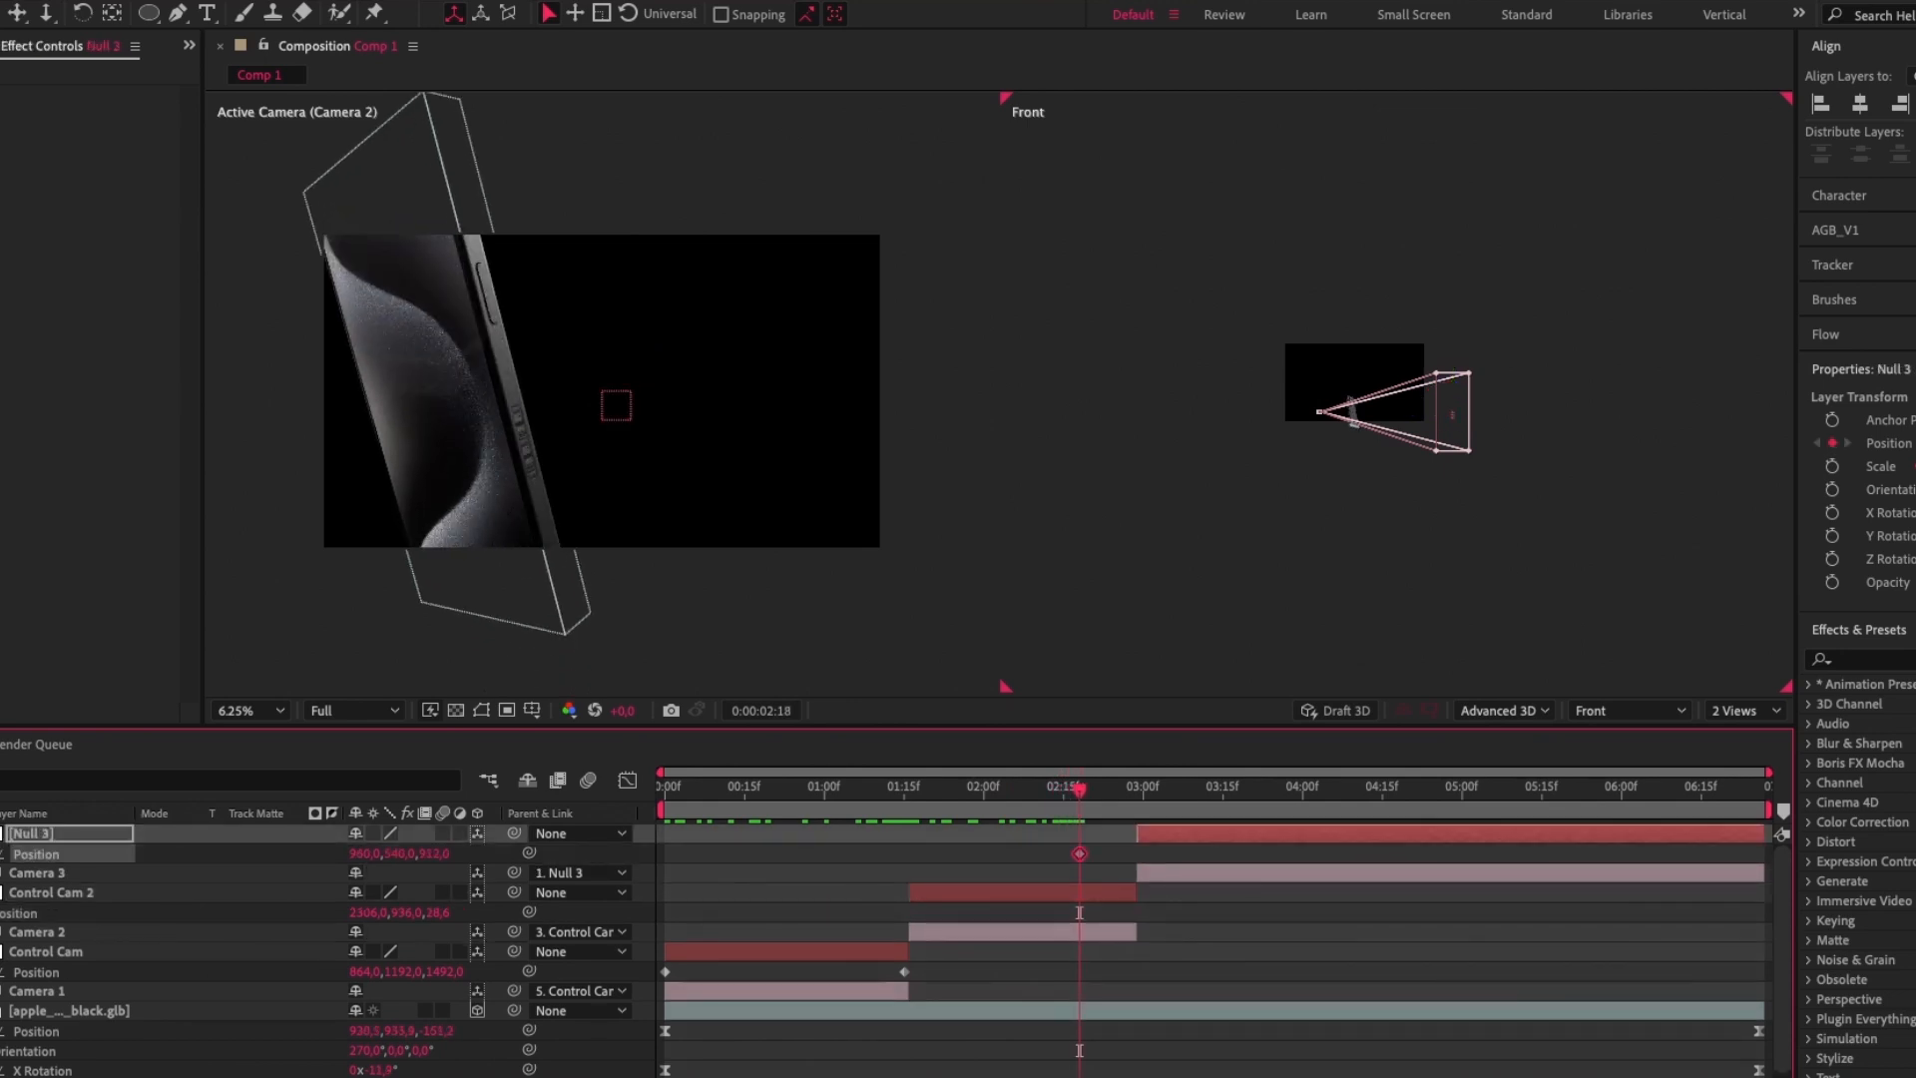
key(k)
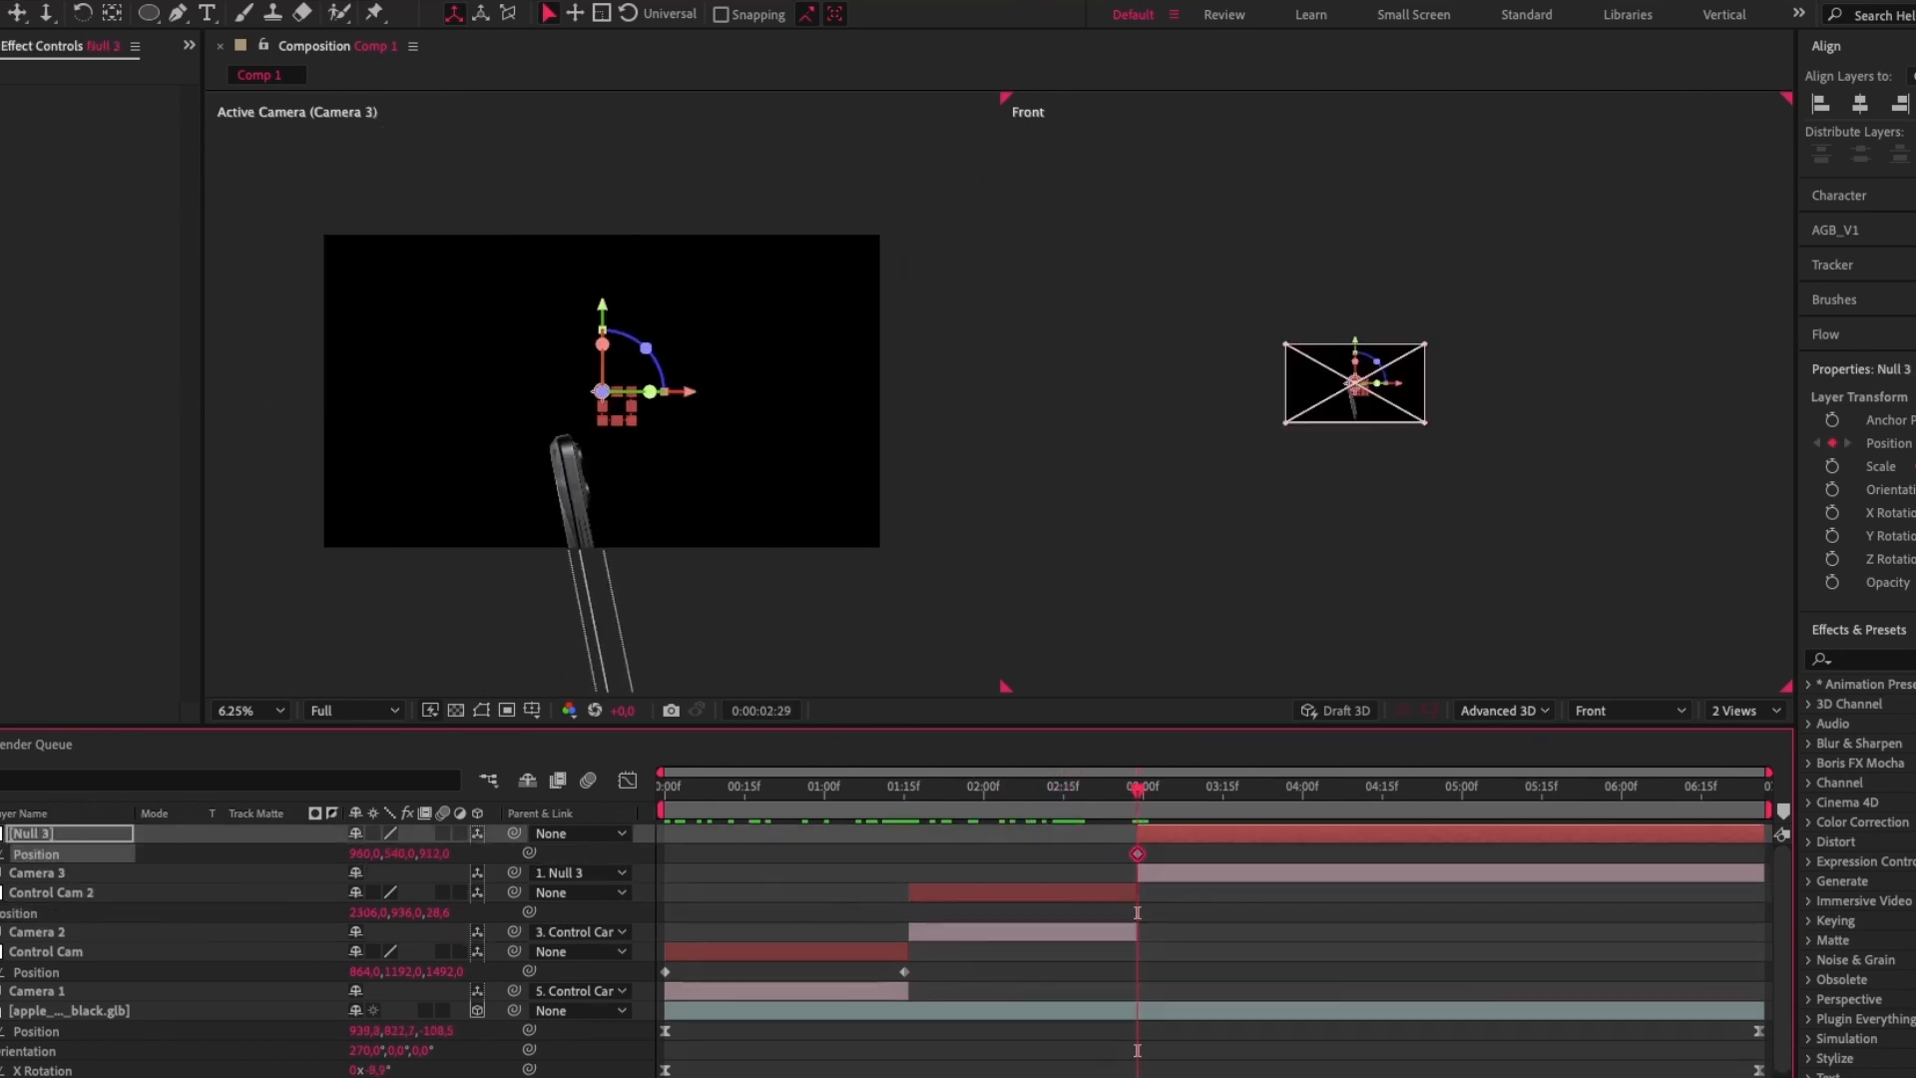
From the Right view, move Null 3 along Z and place its second Position keyframe at 0:00:05:25
drag(1213, 787, 1218, 787)
click(1497, 549)
click(1630, 710)
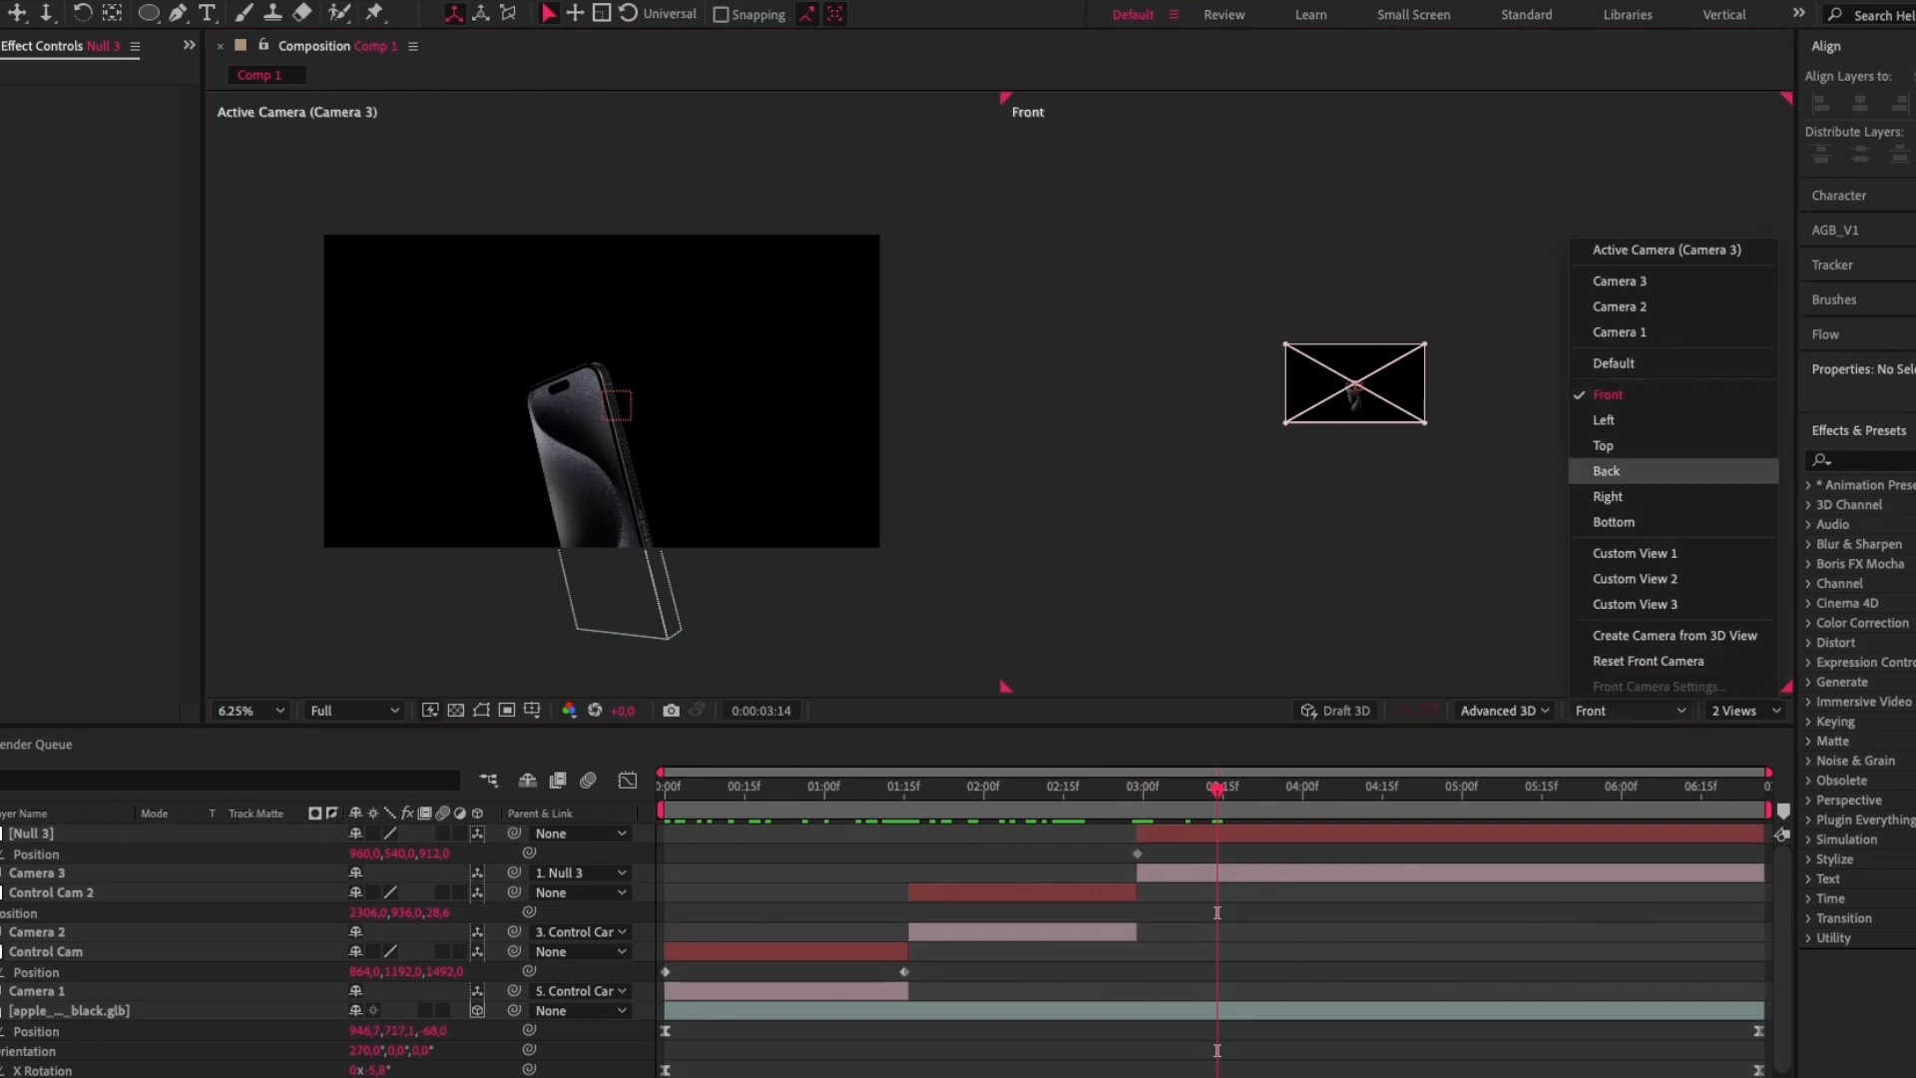
click(1622, 497)
click(1420, 385)
drag(1392, 383, 1330, 383)
drag(1217, 854, 1595, 853)
Apply Easy Ease to both Null 3 Position keyframes and reshape their speed curve in the Graph Editor
key(F9)
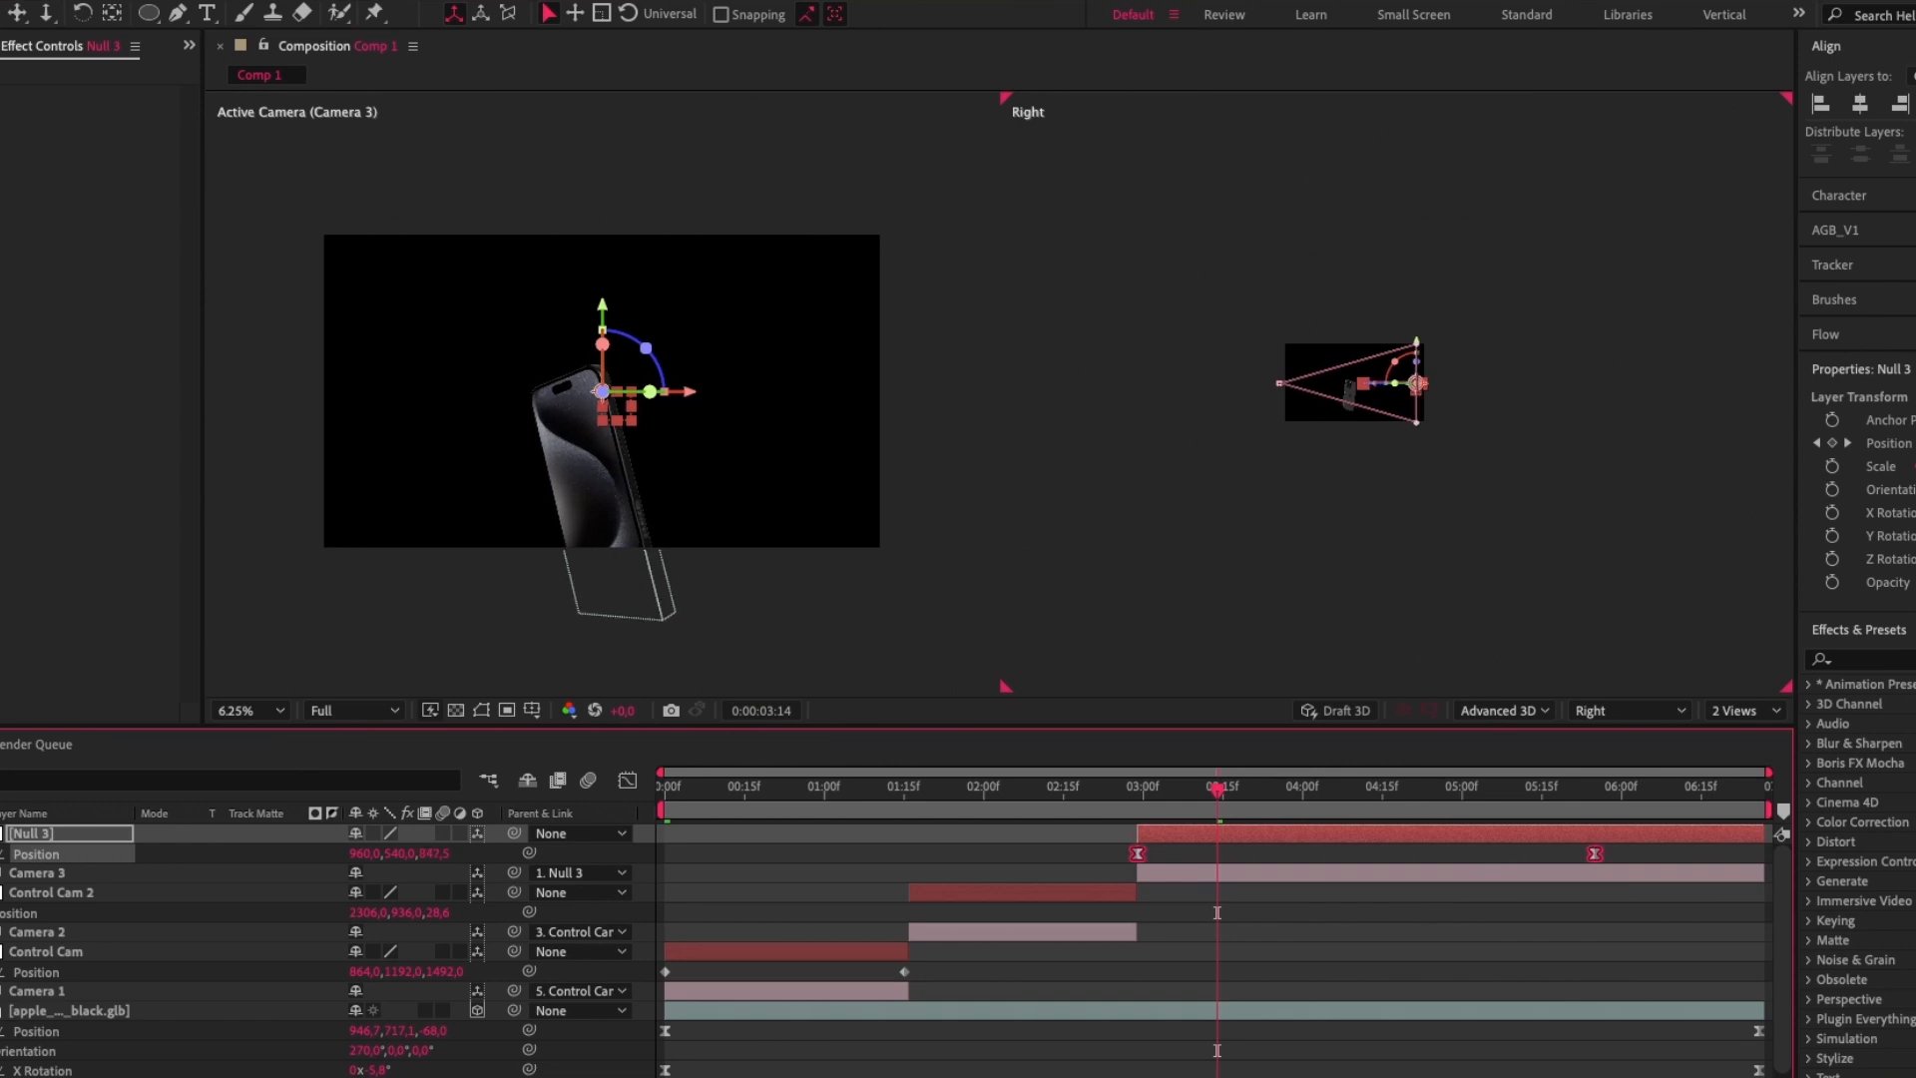
key(shift+F3)
click(1409, 844)
drag(1518, 1040, 1418, 1039)
click(627, 779)
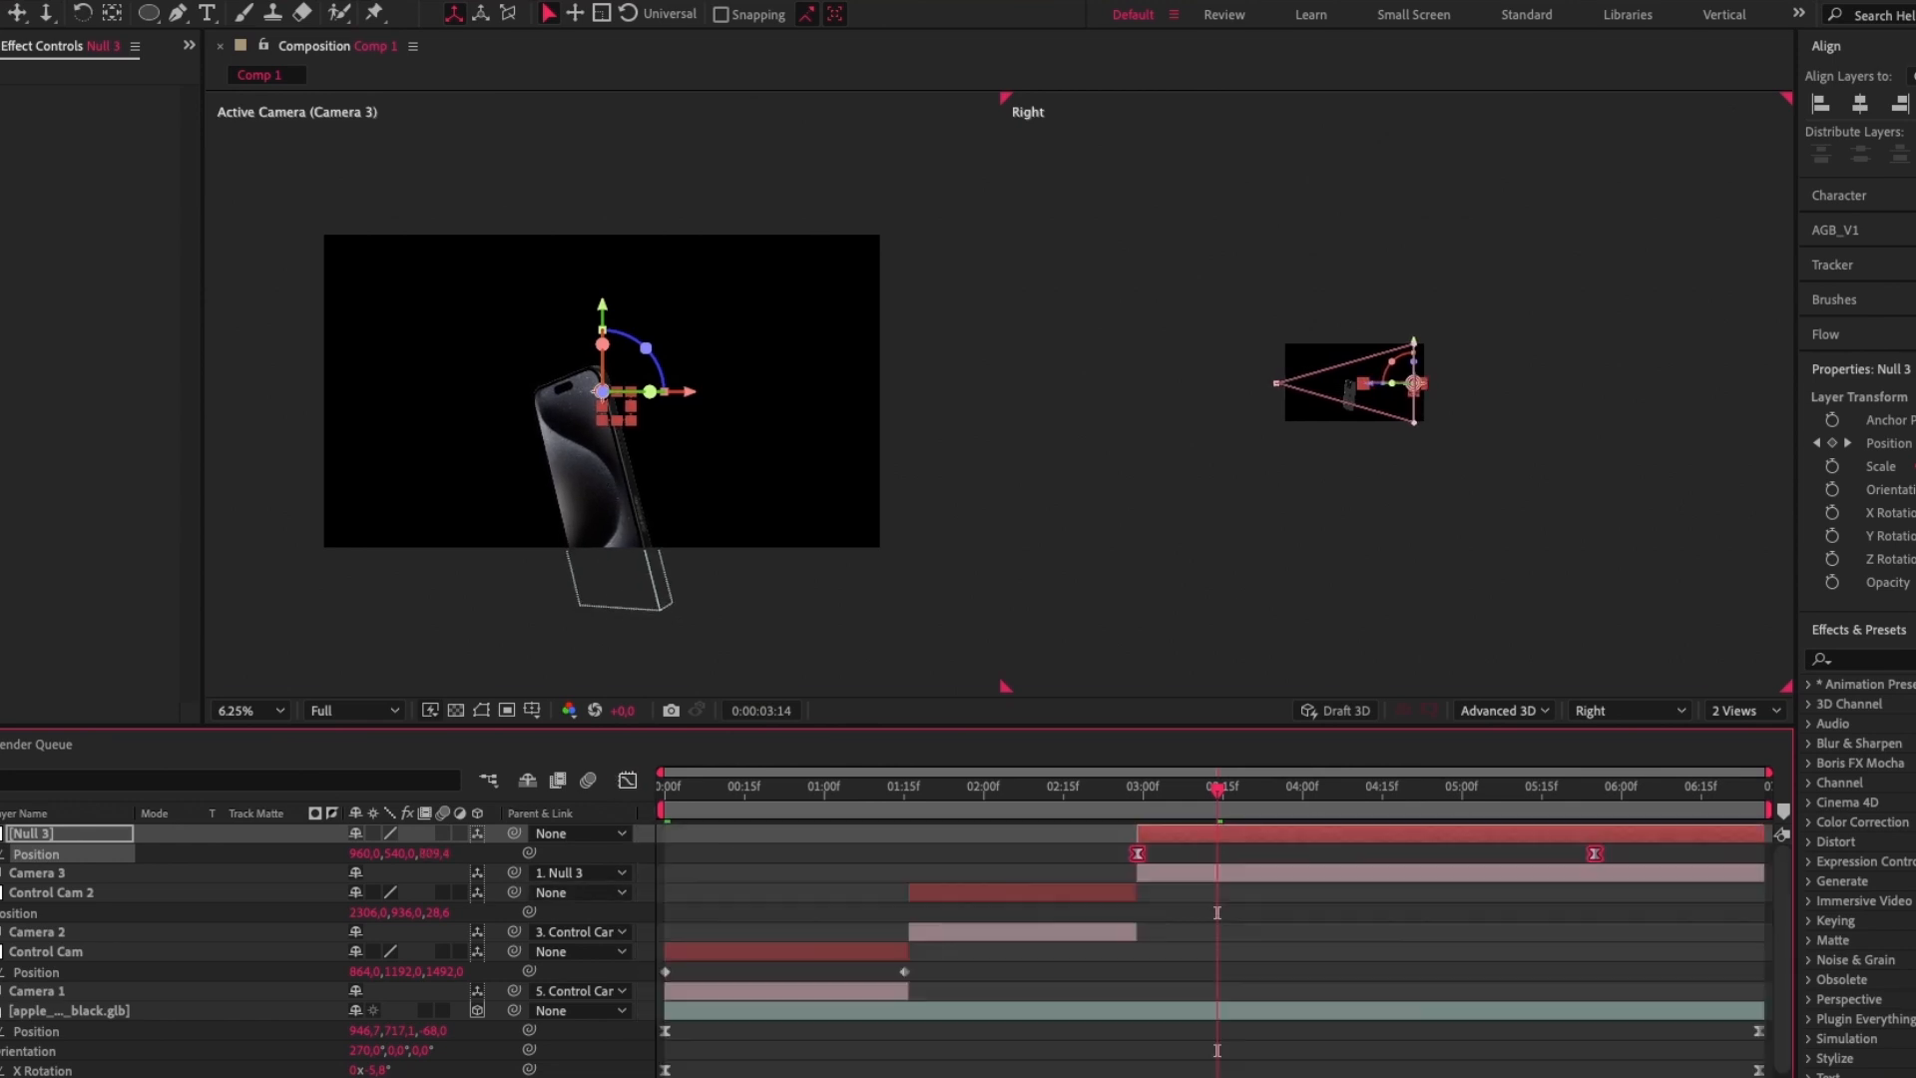
Preview Camera 3's move and shift both Null 3 Position keyframes so the last one sits at 0:00:05:26
click(1117, 788)
key(space)
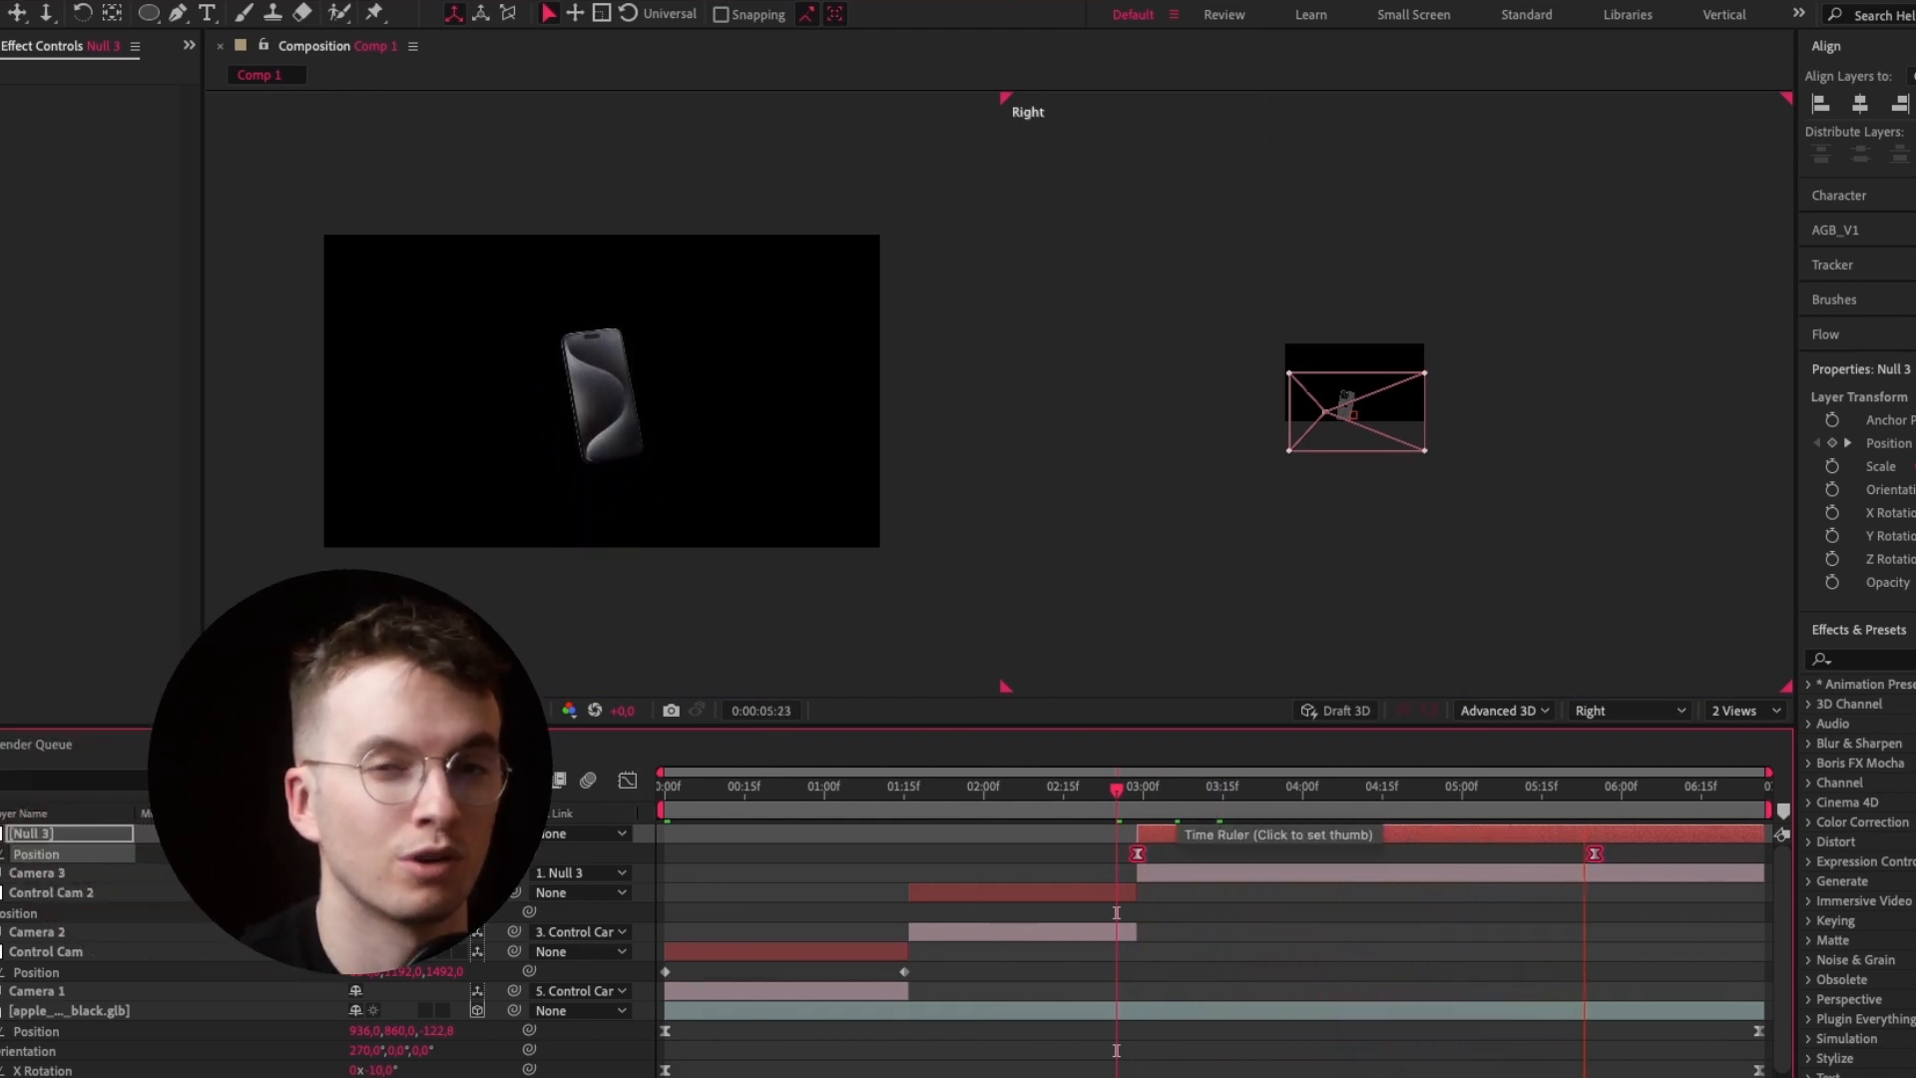
key(space)
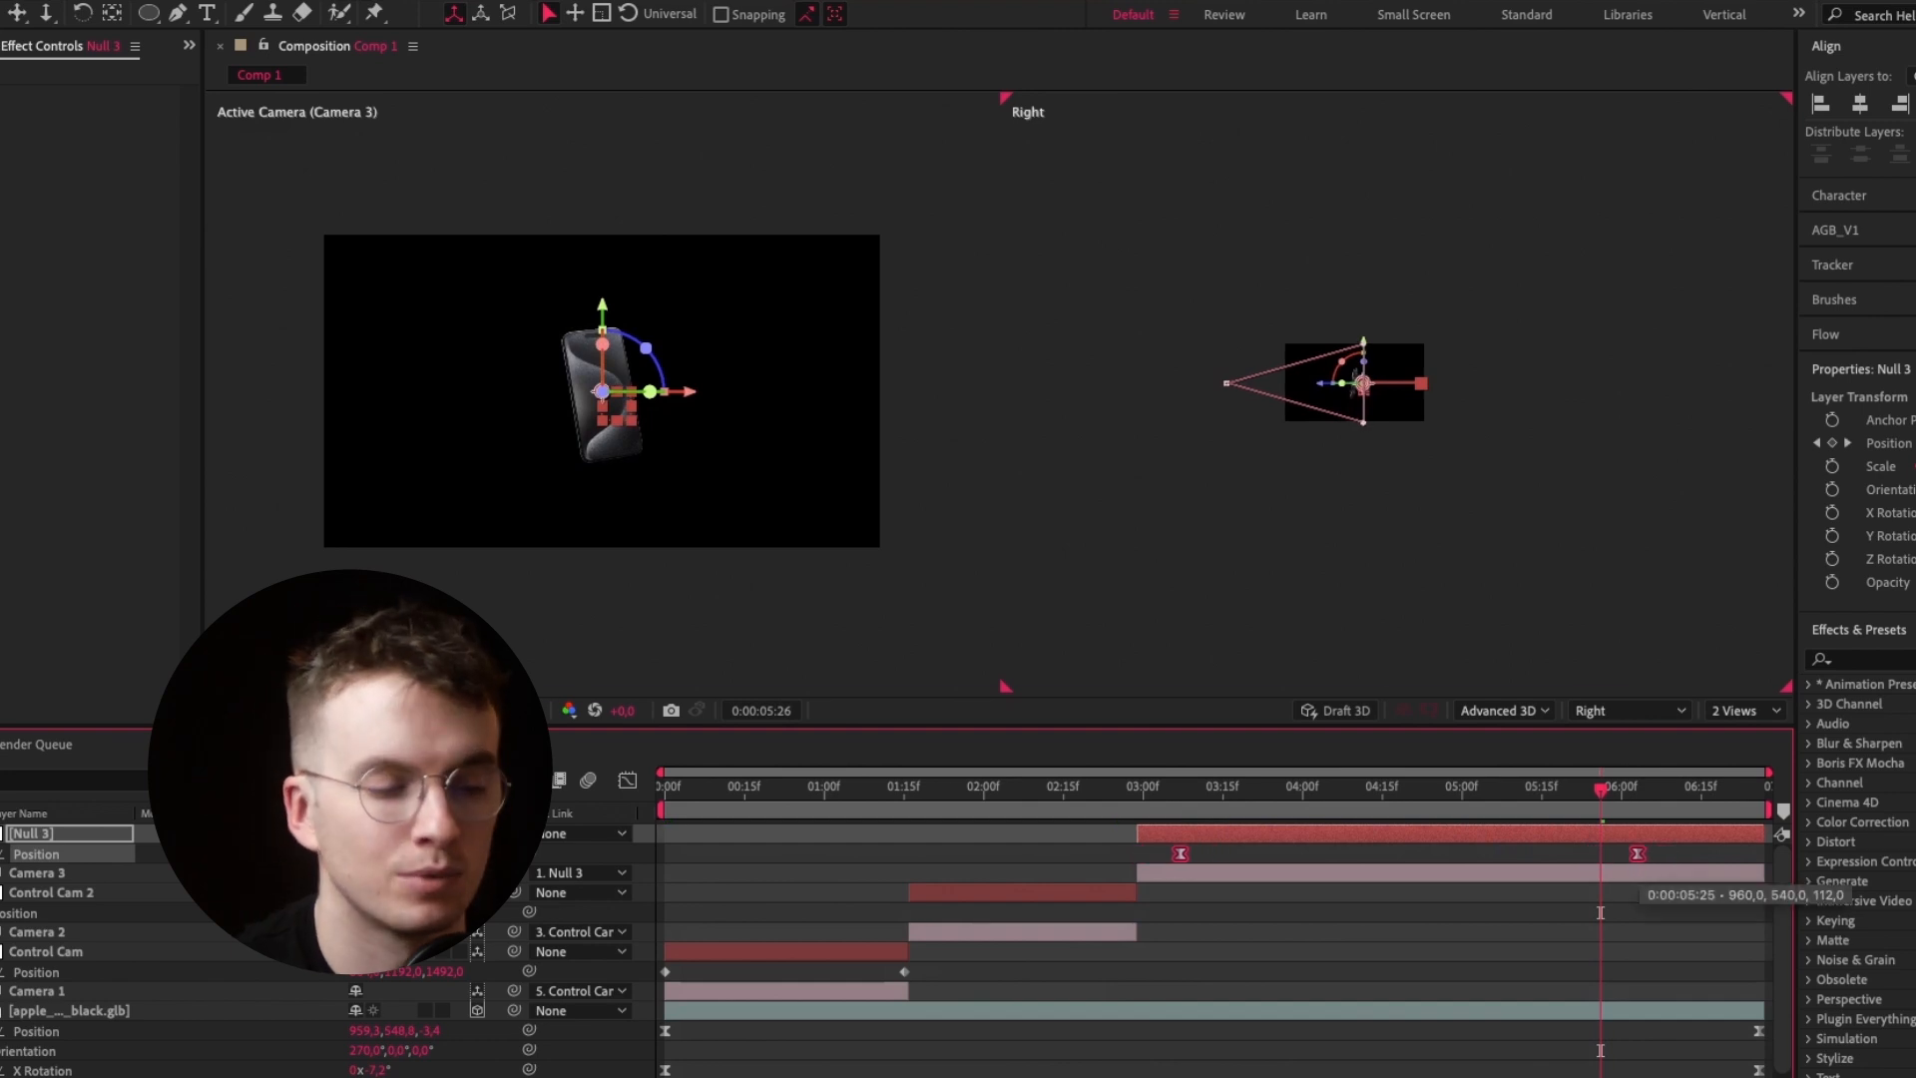
drag(1637, 854, 1601, 854)
click(1616, 912)
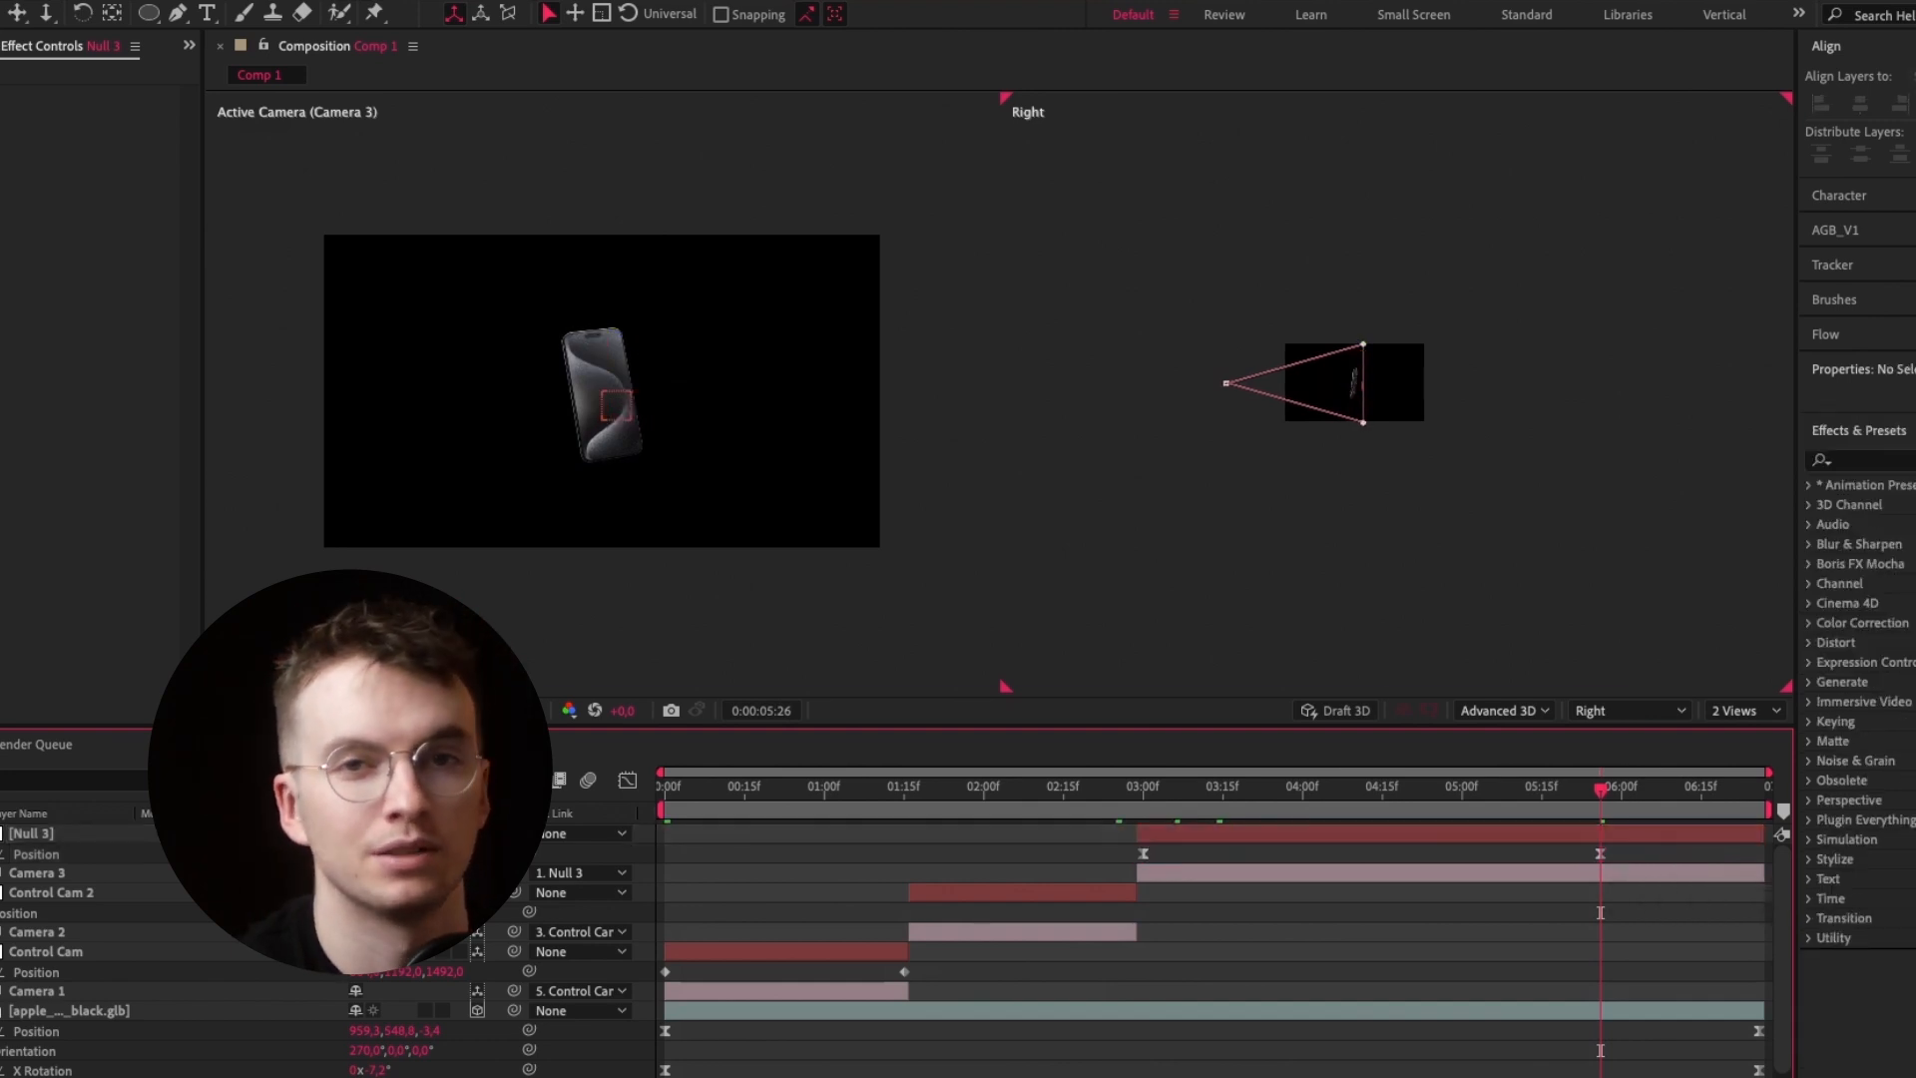
click(1616, 834)
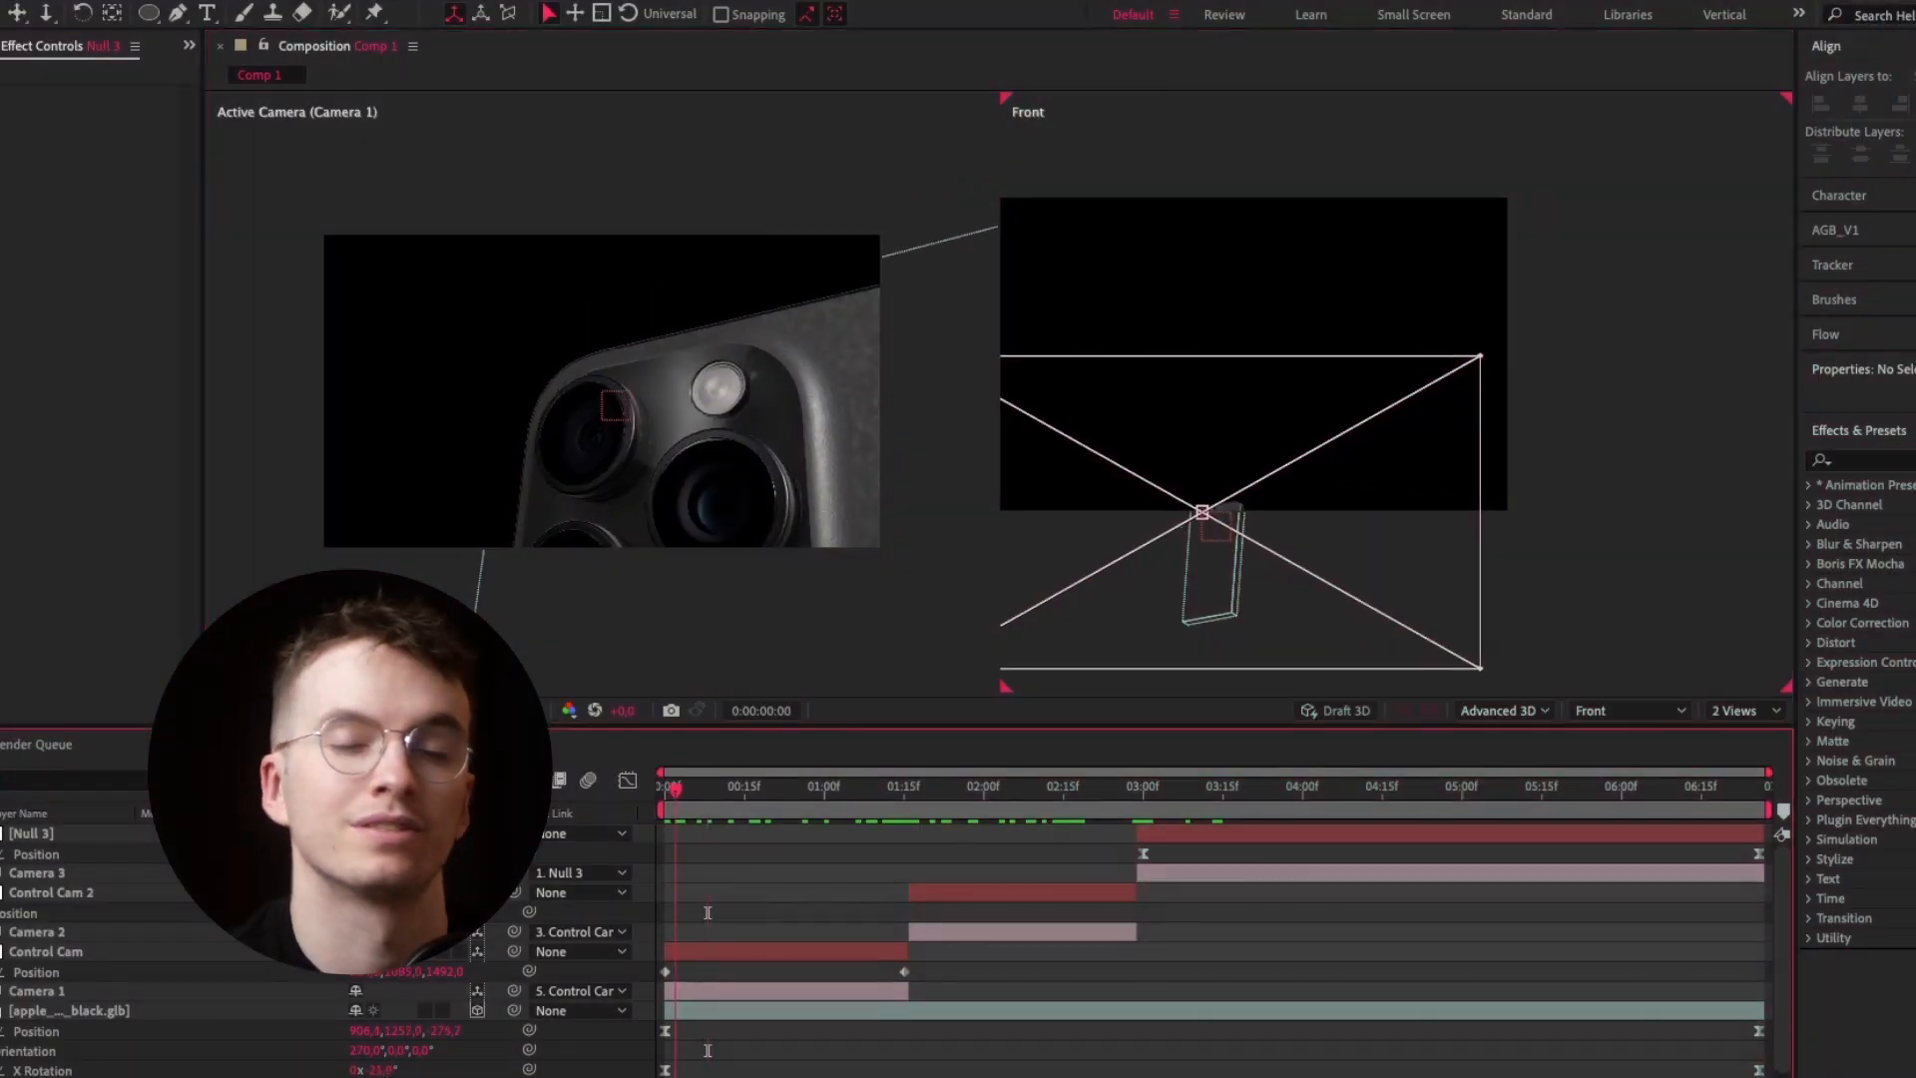
Return to the start of the composition and add a new light of type Spot
drag(675, 788, 672, 788)
right_click(518, 142)
mouse_move(738, 182)
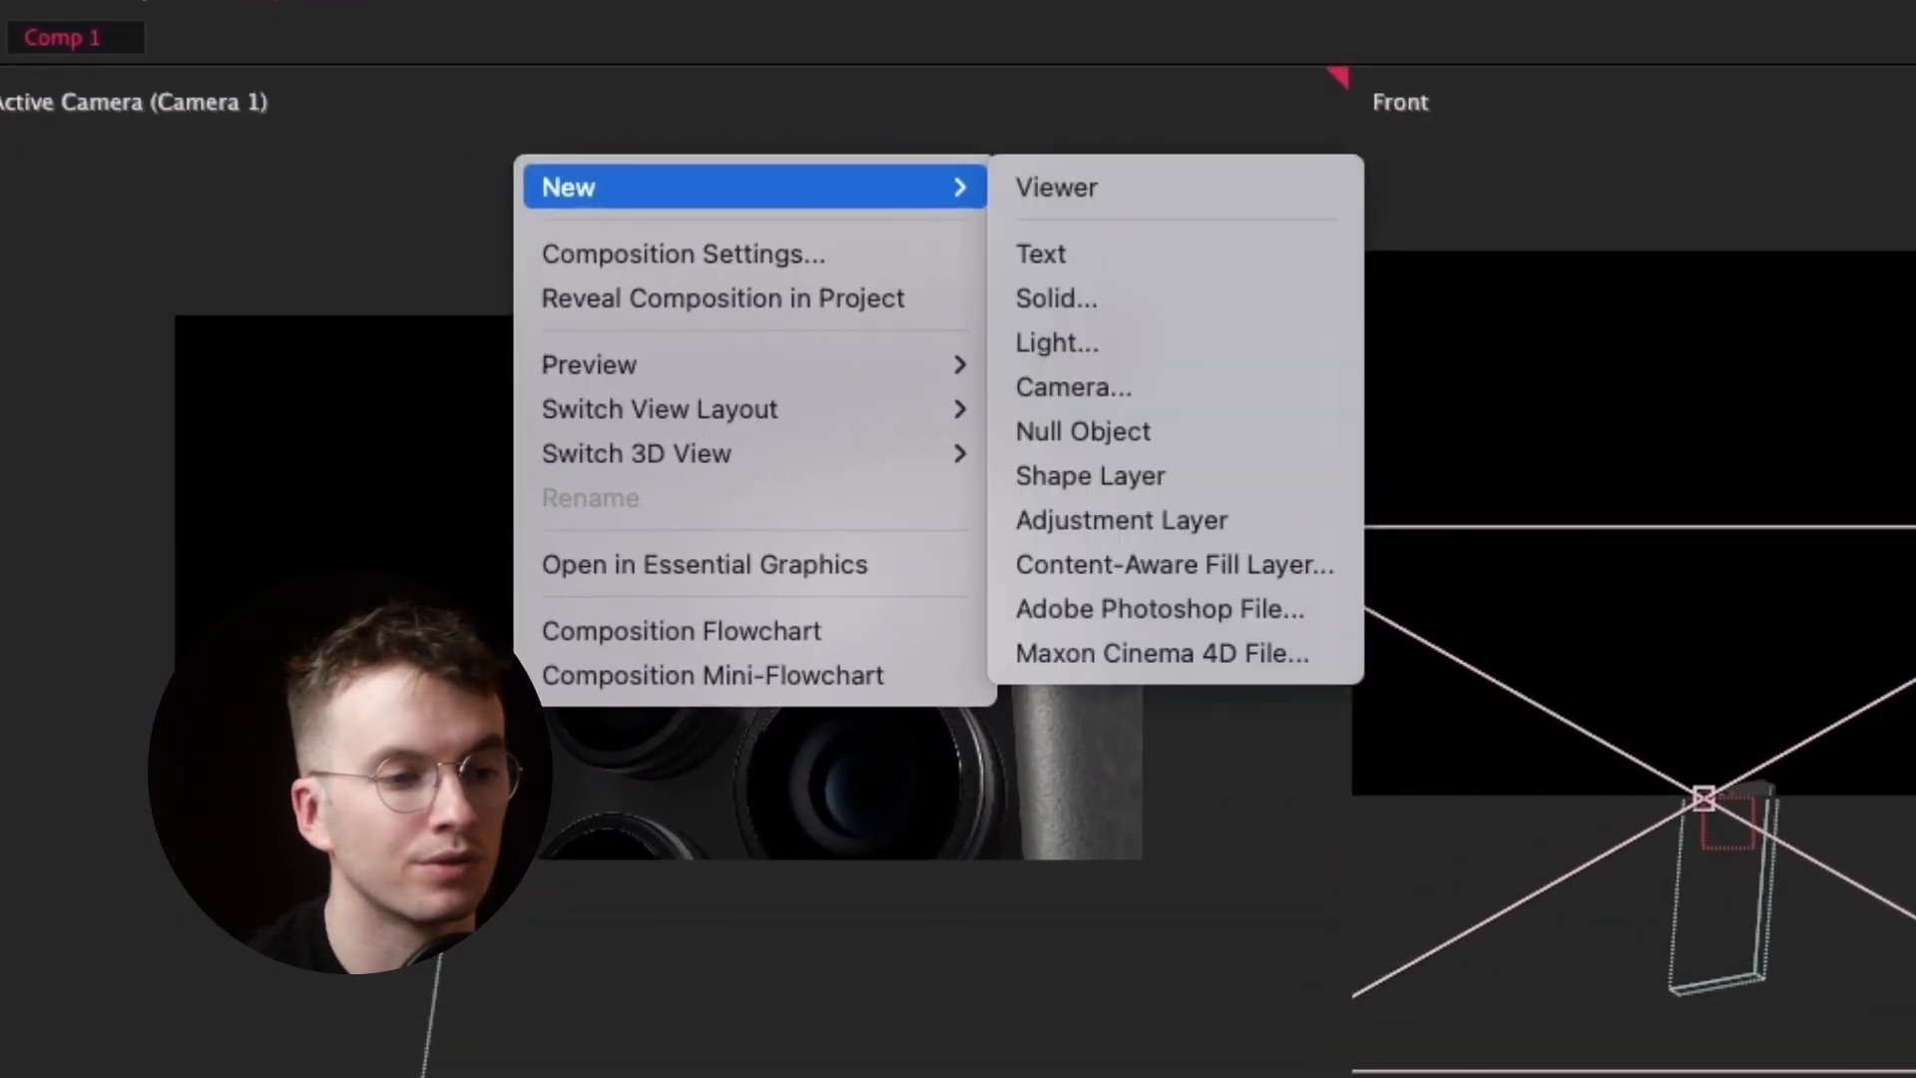
click(1057, 342)
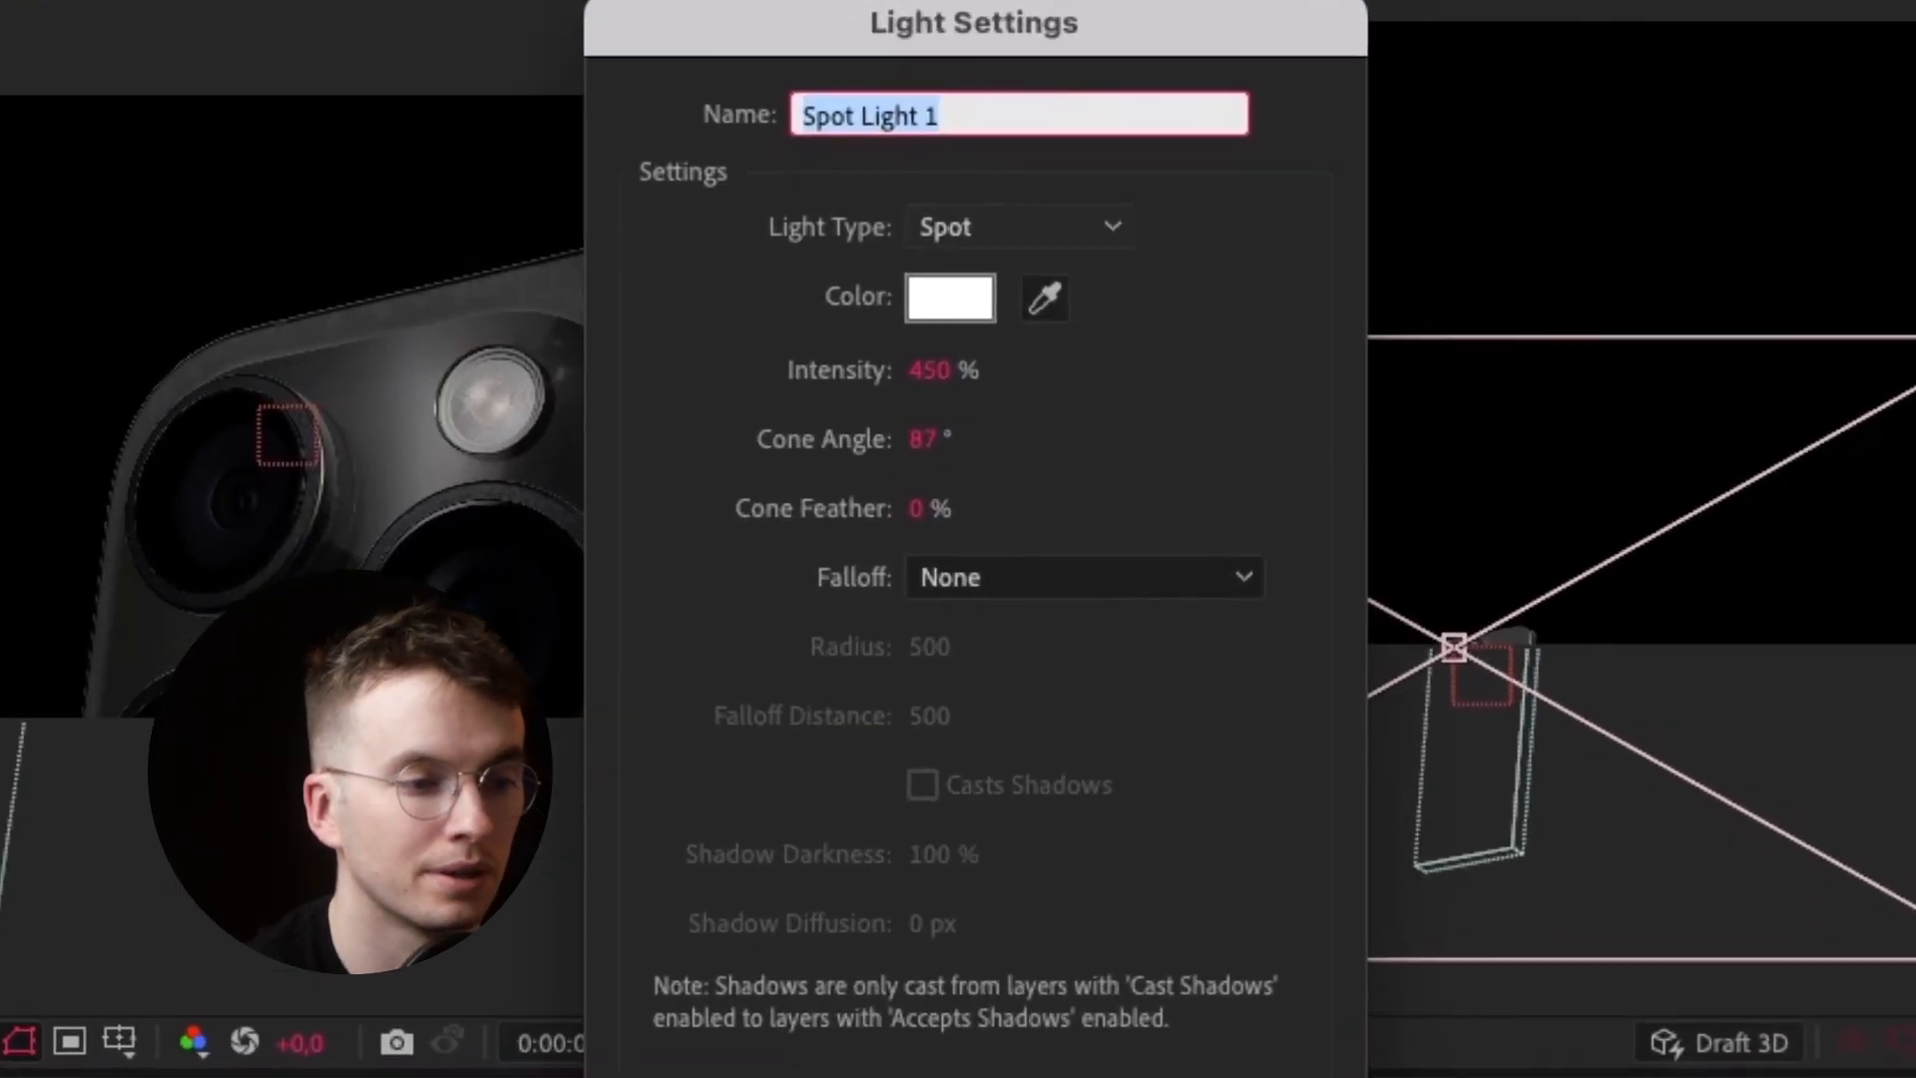
click(1018, 226)
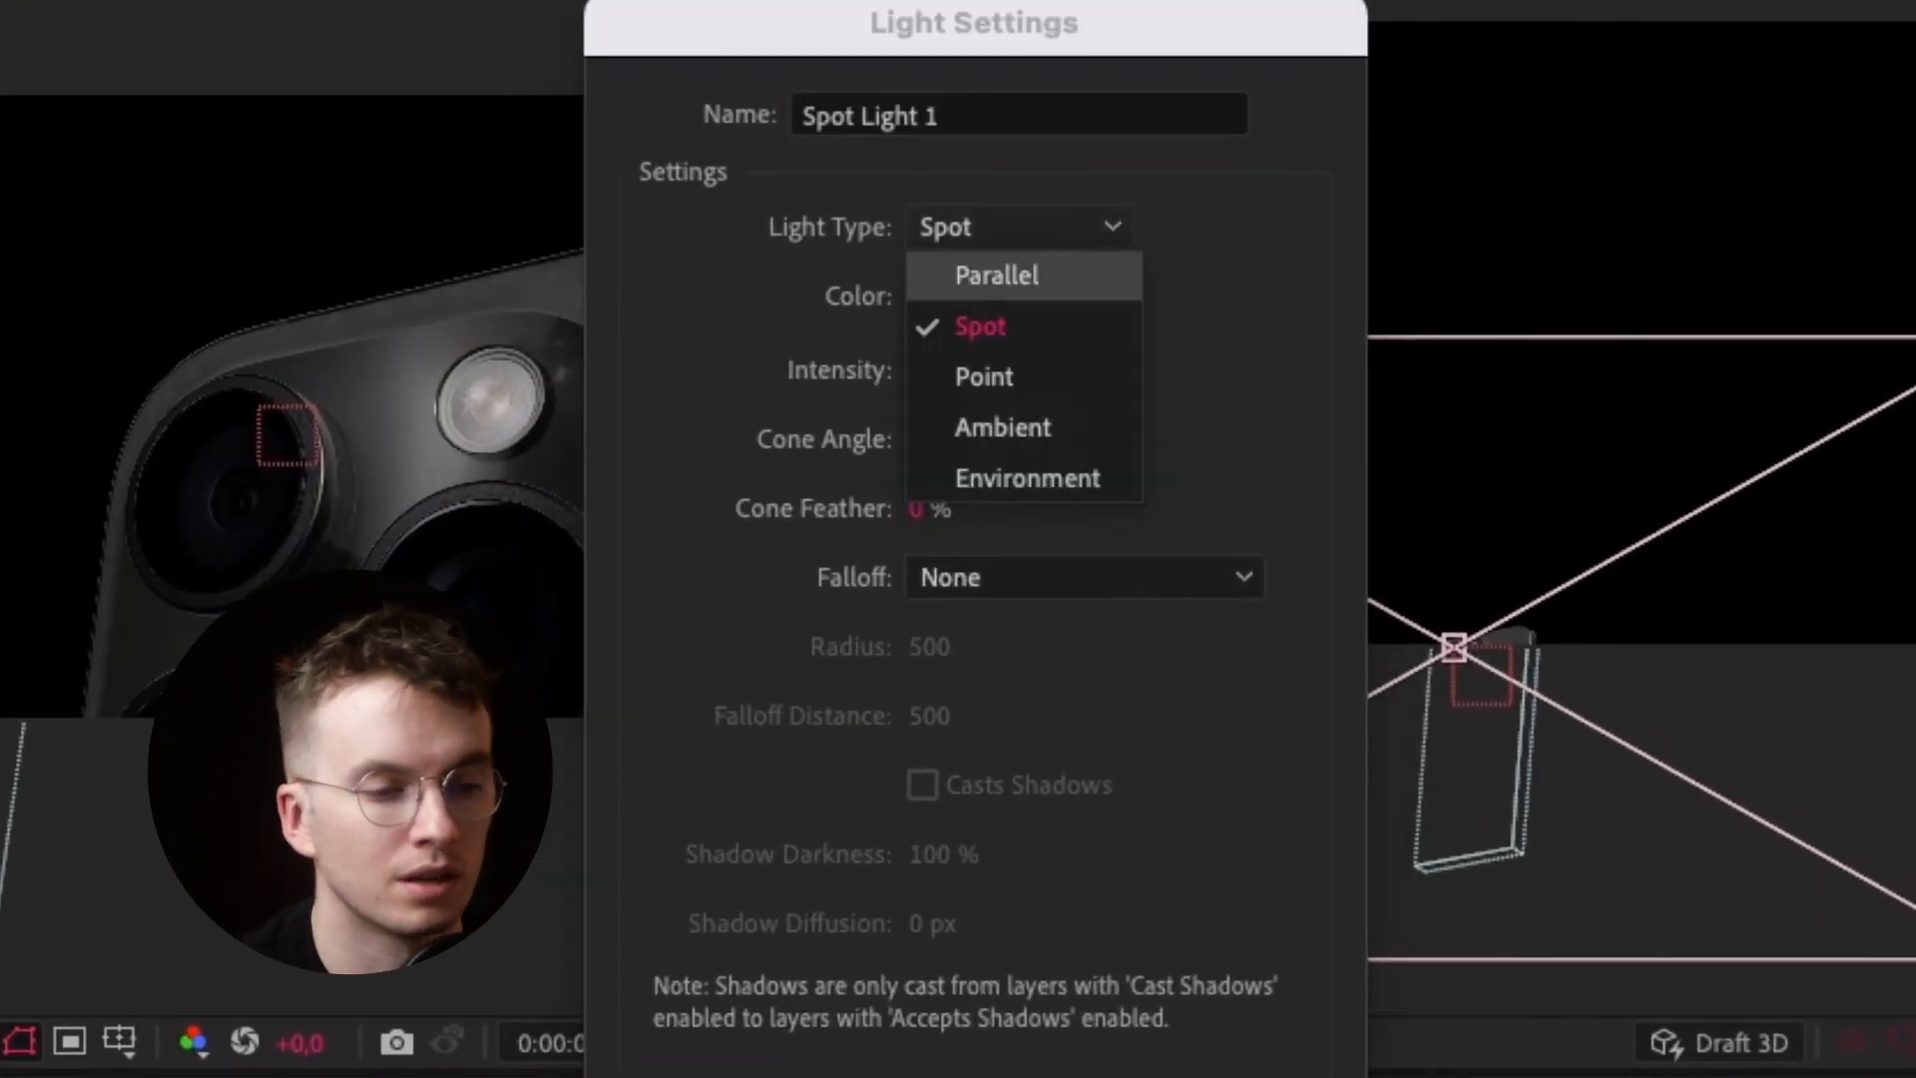
click(980, 326)
click(949, 296)
drag(1248, 239, 1321, 331)
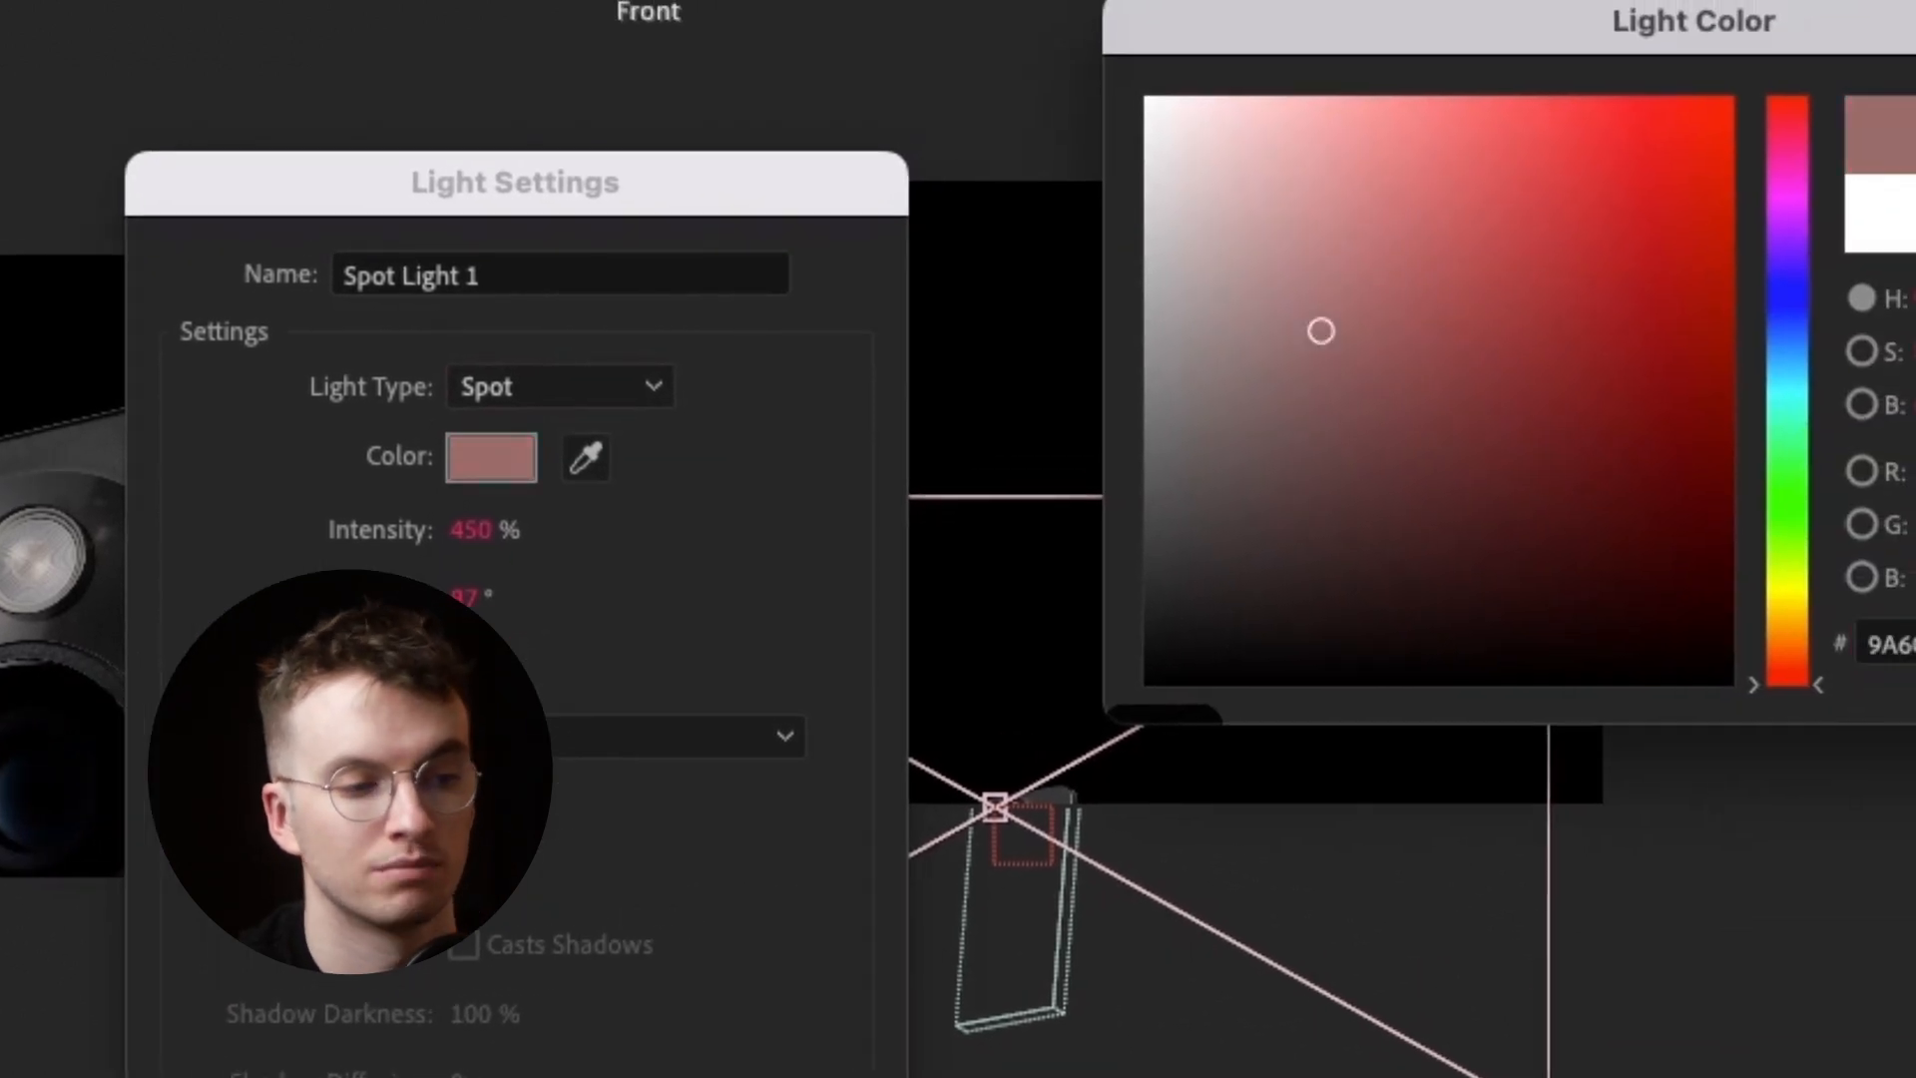
drag(1582, 240, 1585, 152)
key(Escape)
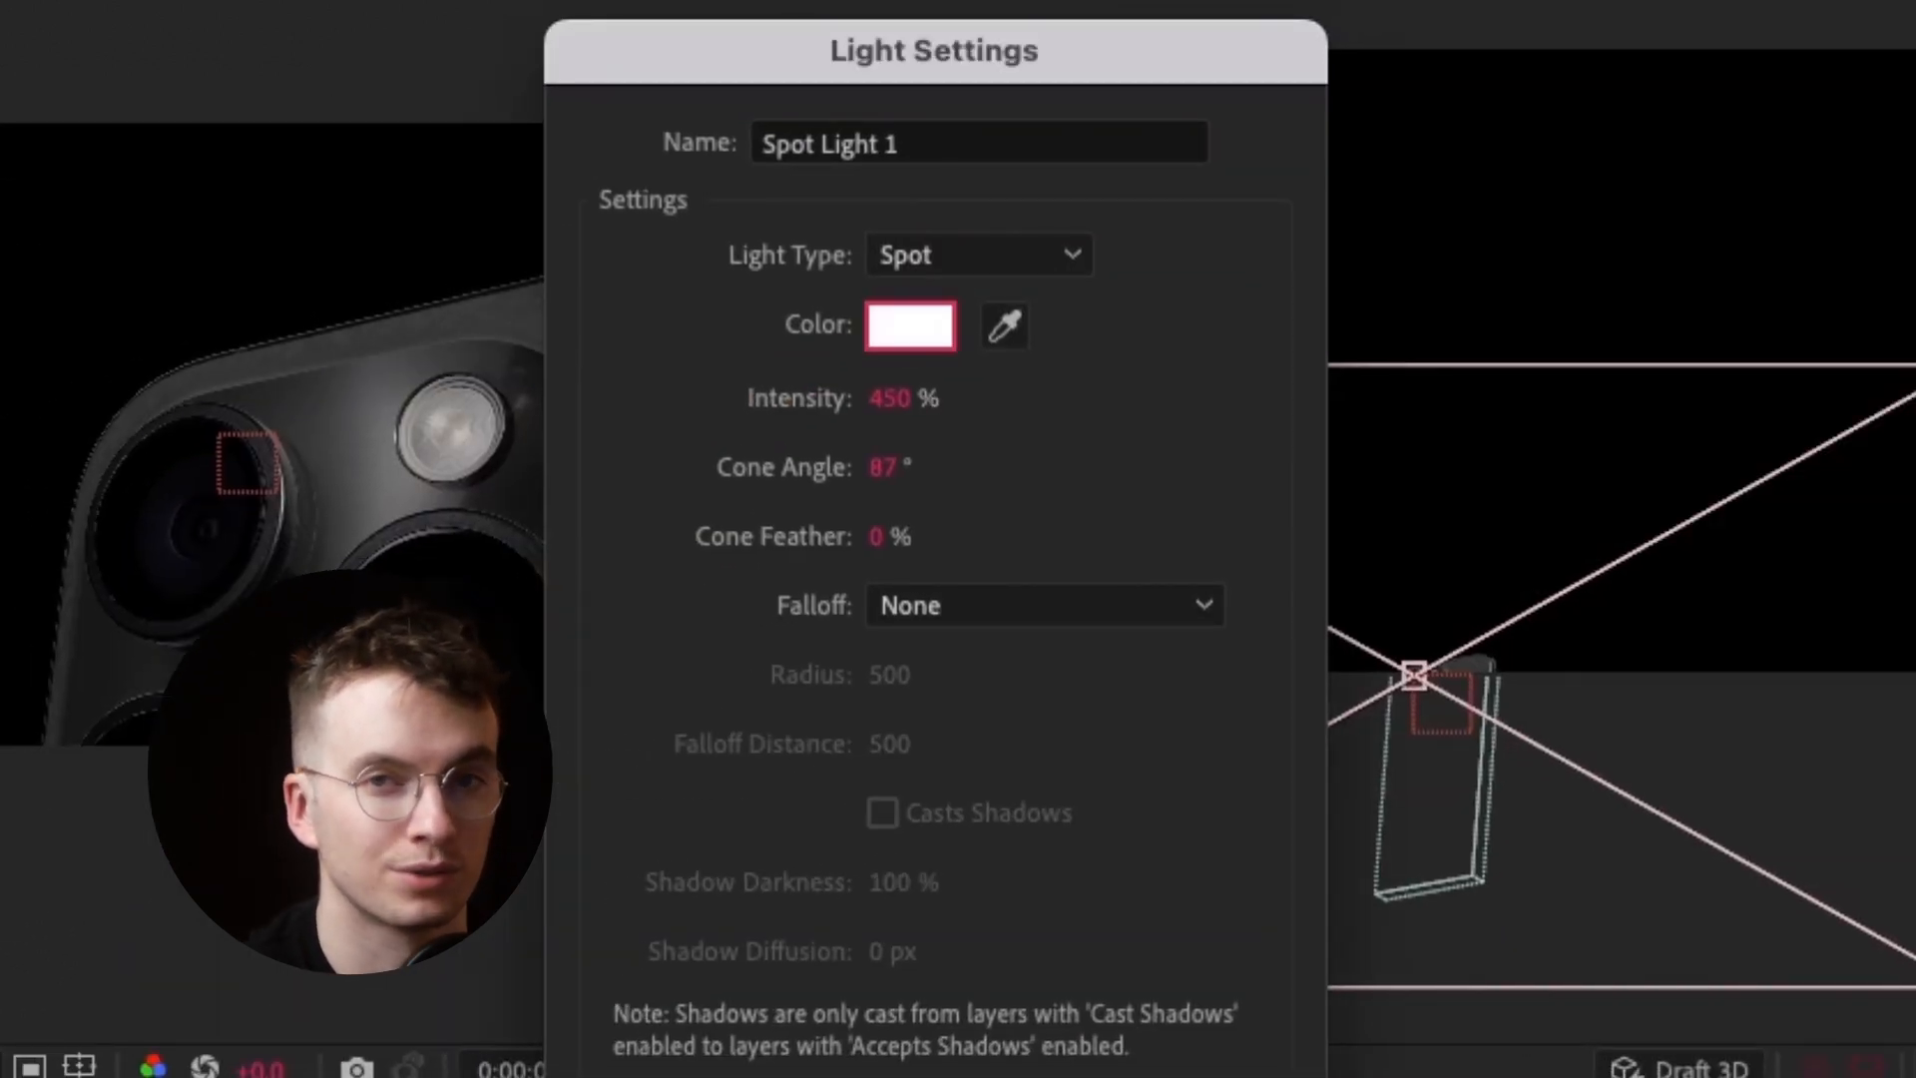
In the Front view, position Spot Light 1 above the phone and deselect it
mouse_move(1603, 419)
mouse_down()
mouse_move(1664, 419)
mouse_move(1545, 419)
mouse_move(1588, 419)
mouse_up()
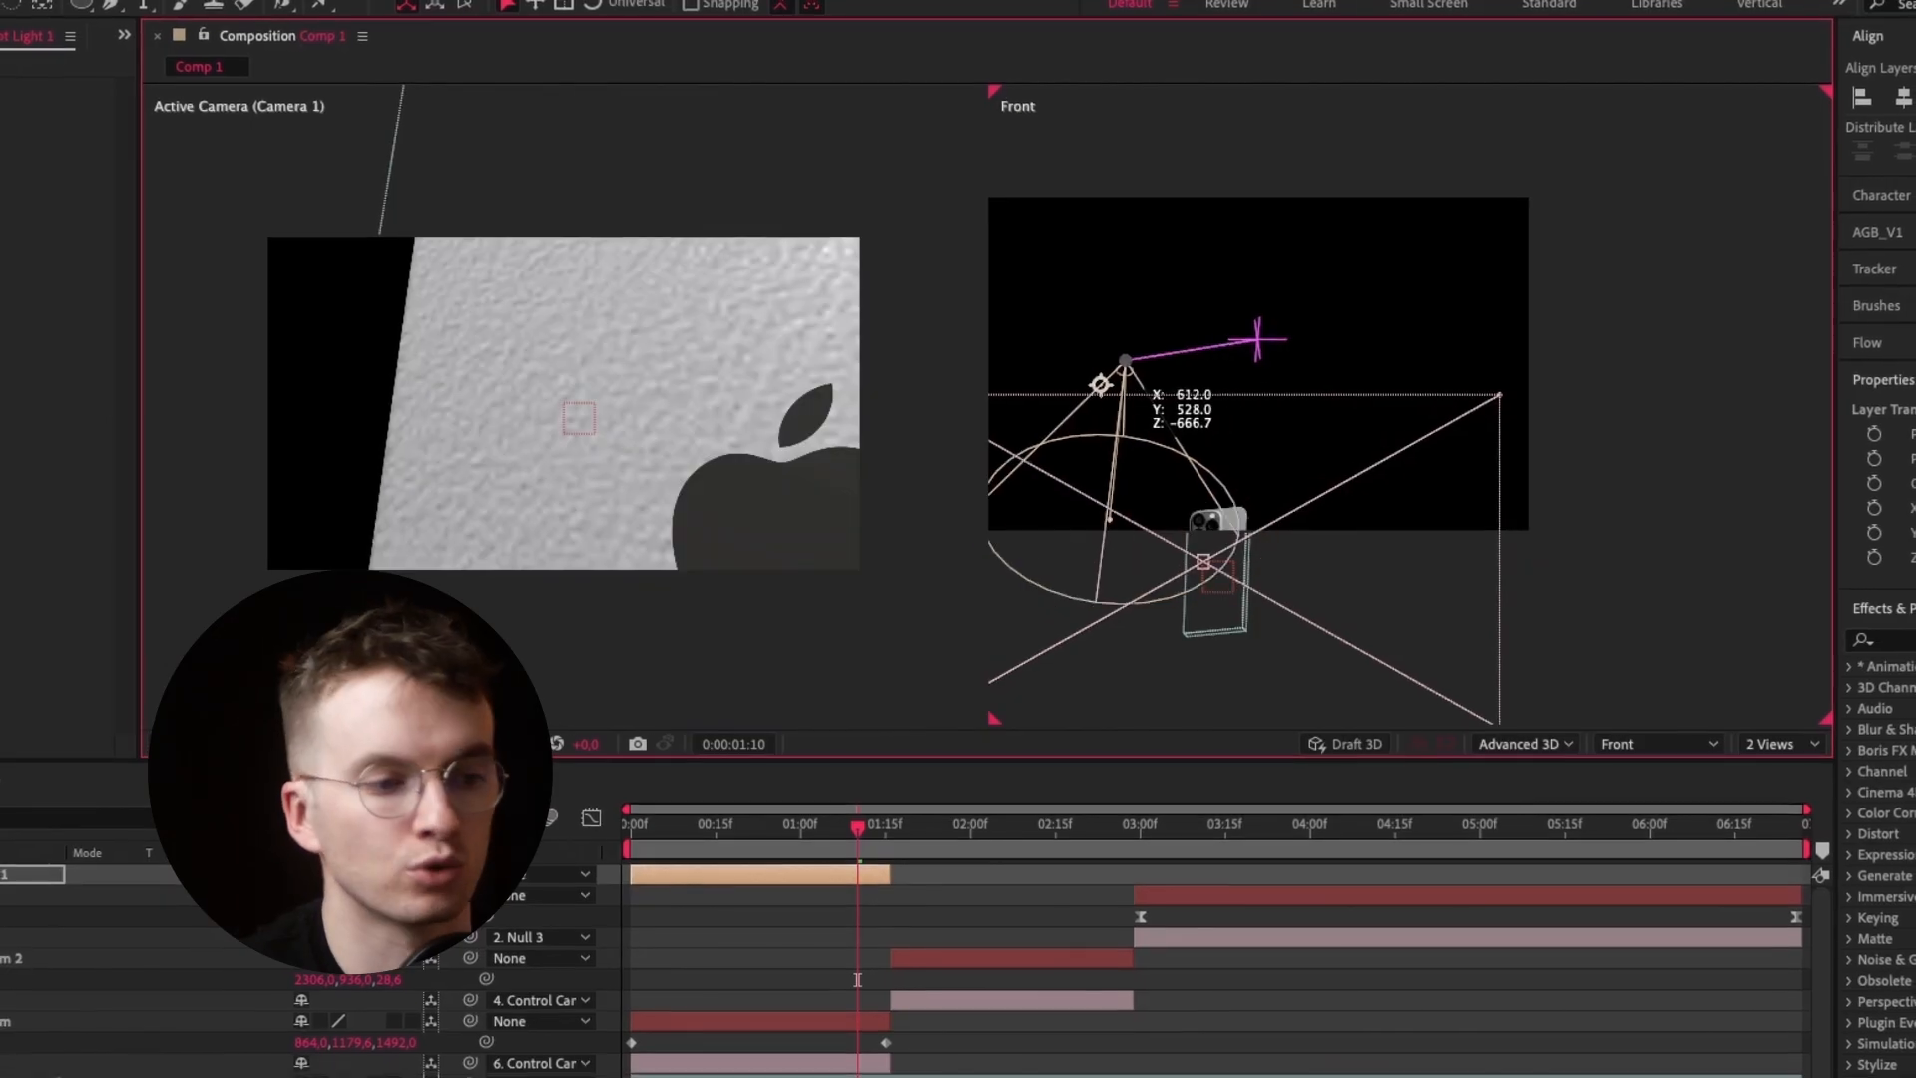
drag(1125, 360, 1093, 362)
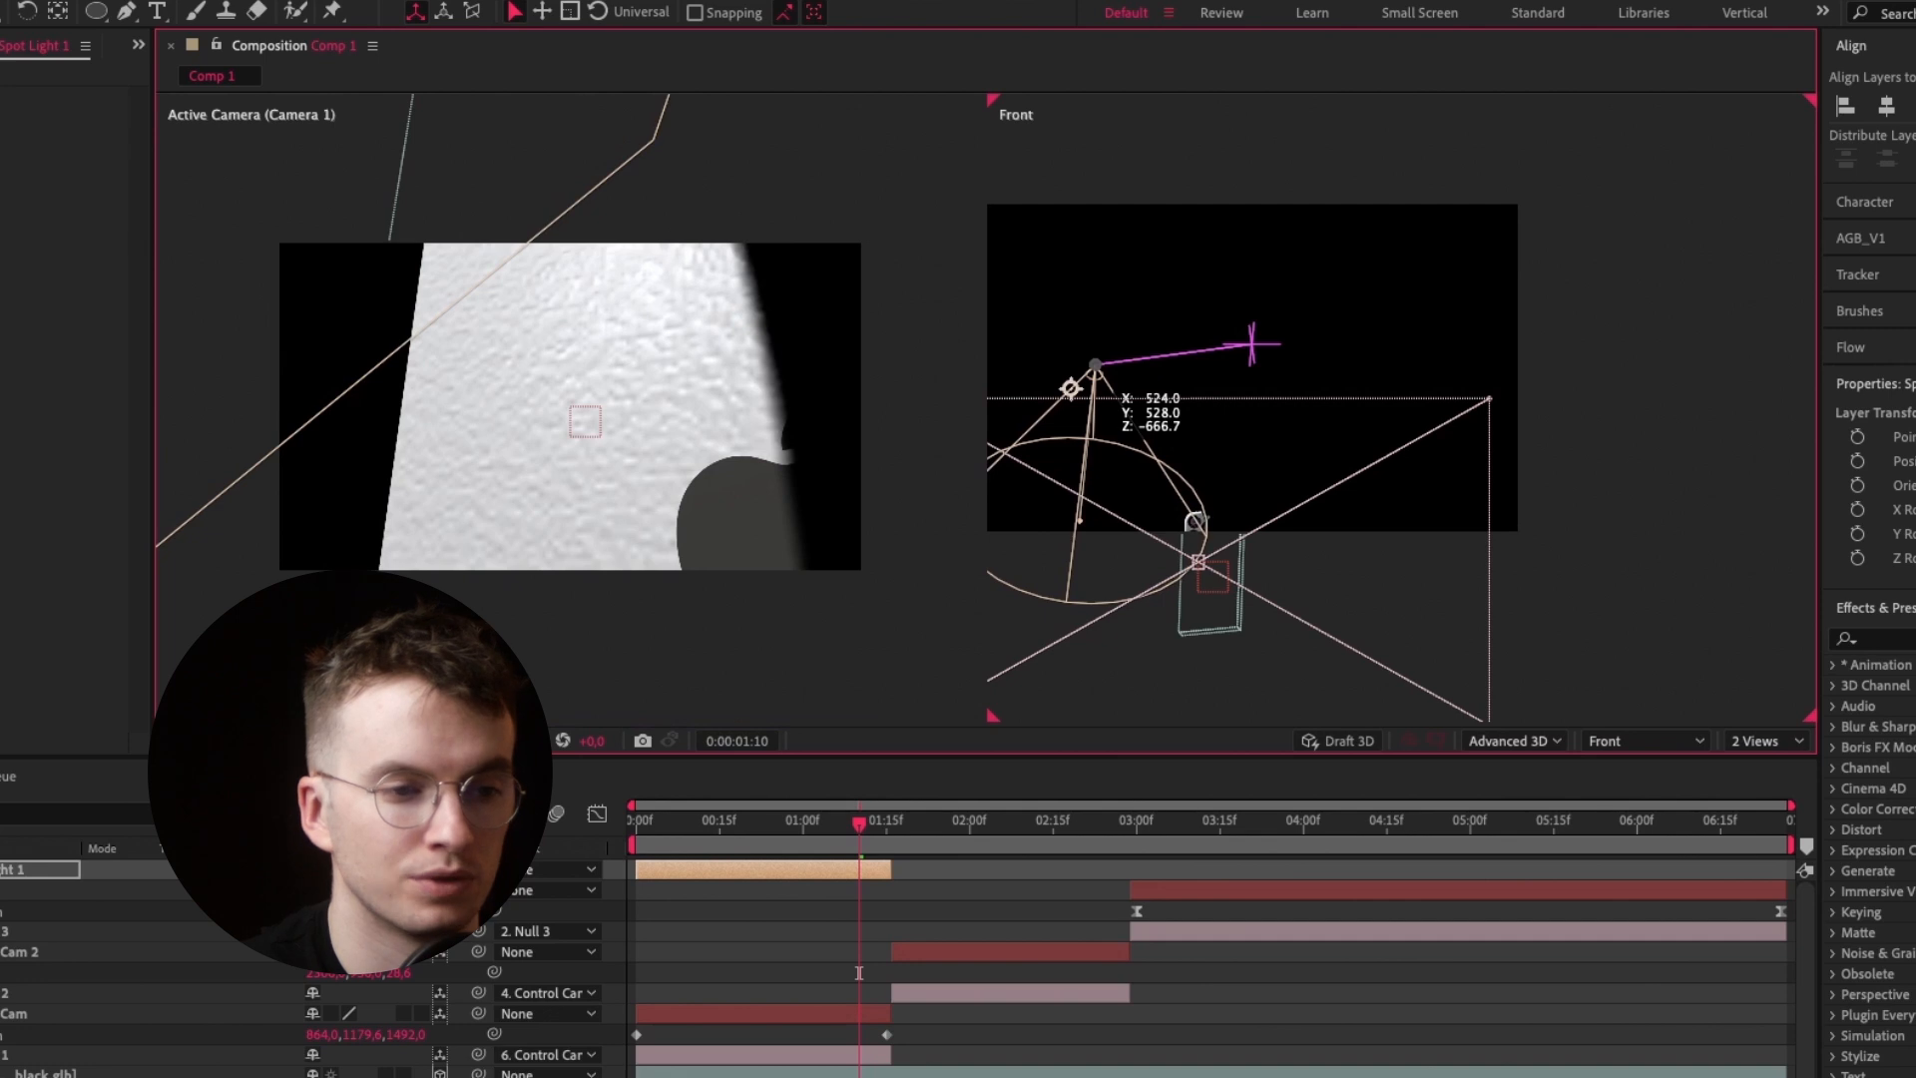
drag(1195, 366, 1220, 366)
key(ctrl+shift+a)
Show the second pane from the Right view and move Spot Light 1 over to the other side of the phone
click(1644, 740)
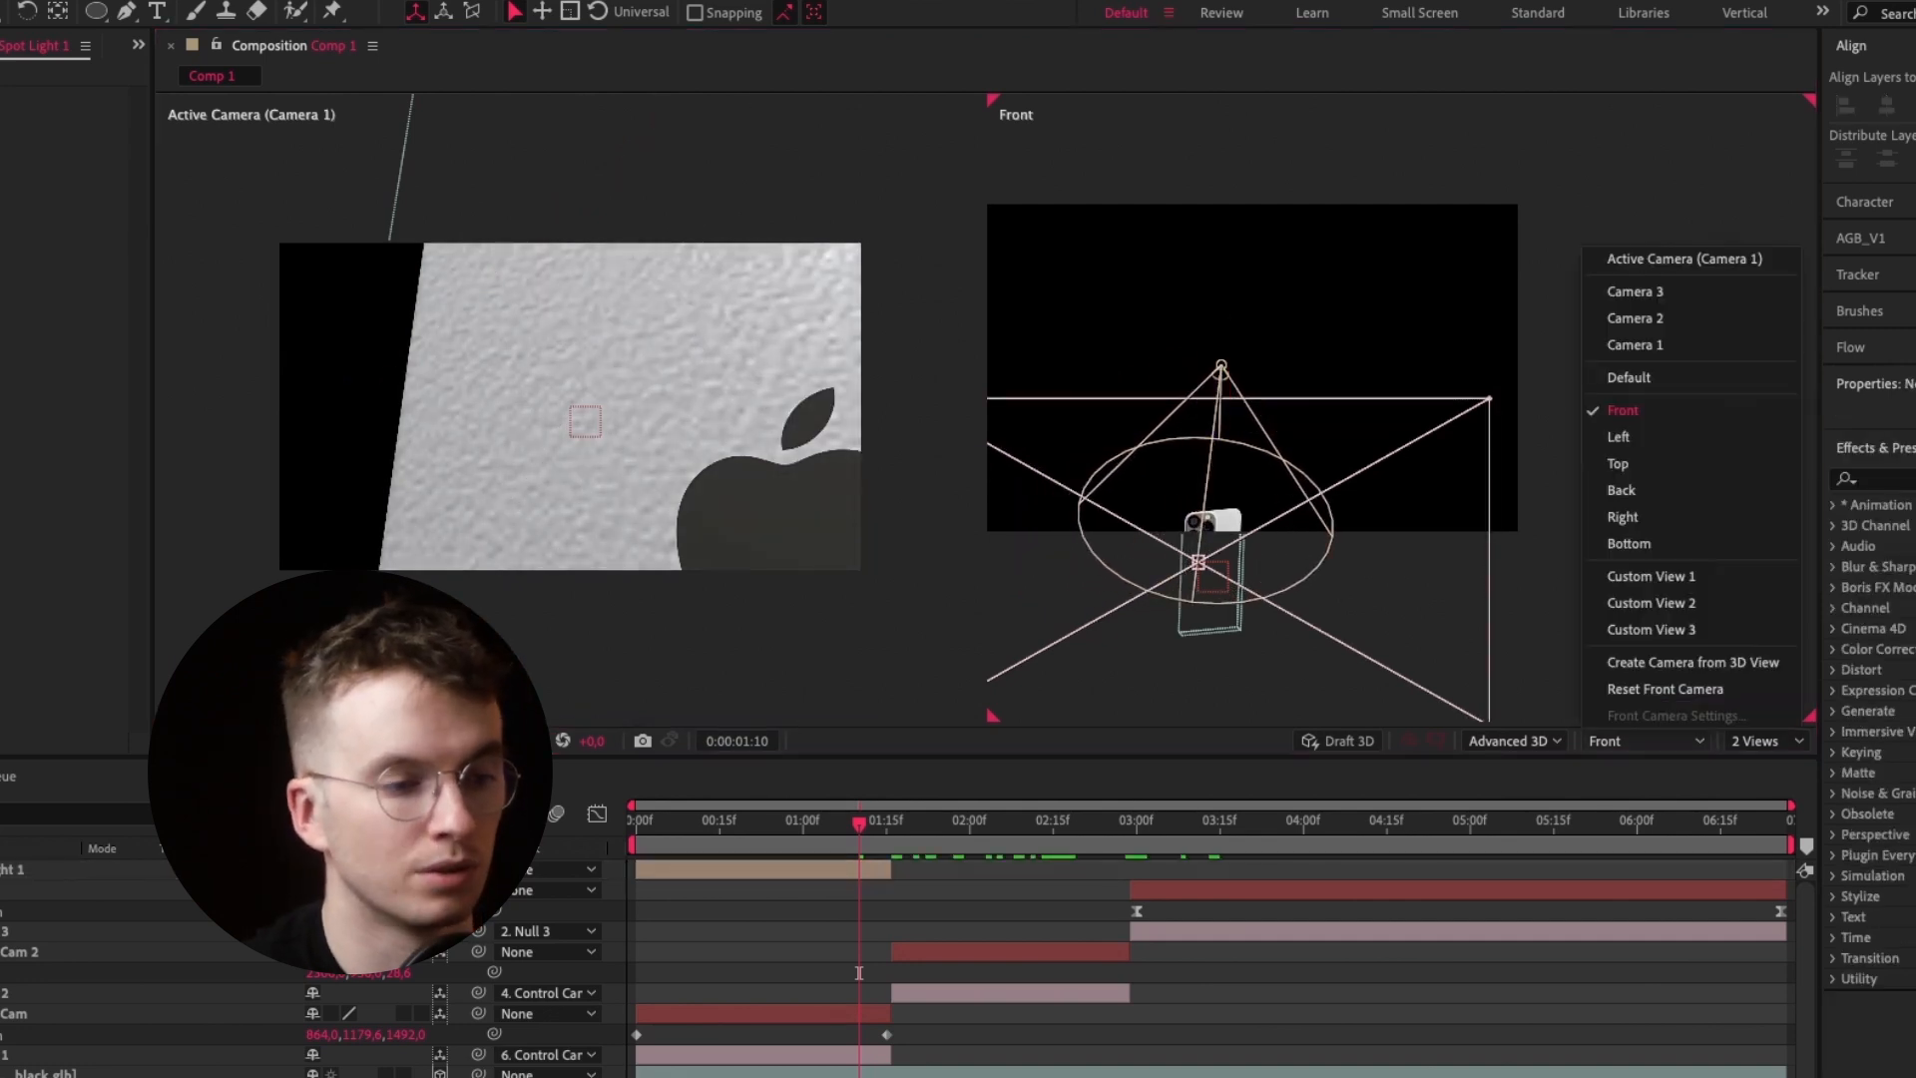
click(1623, 516)
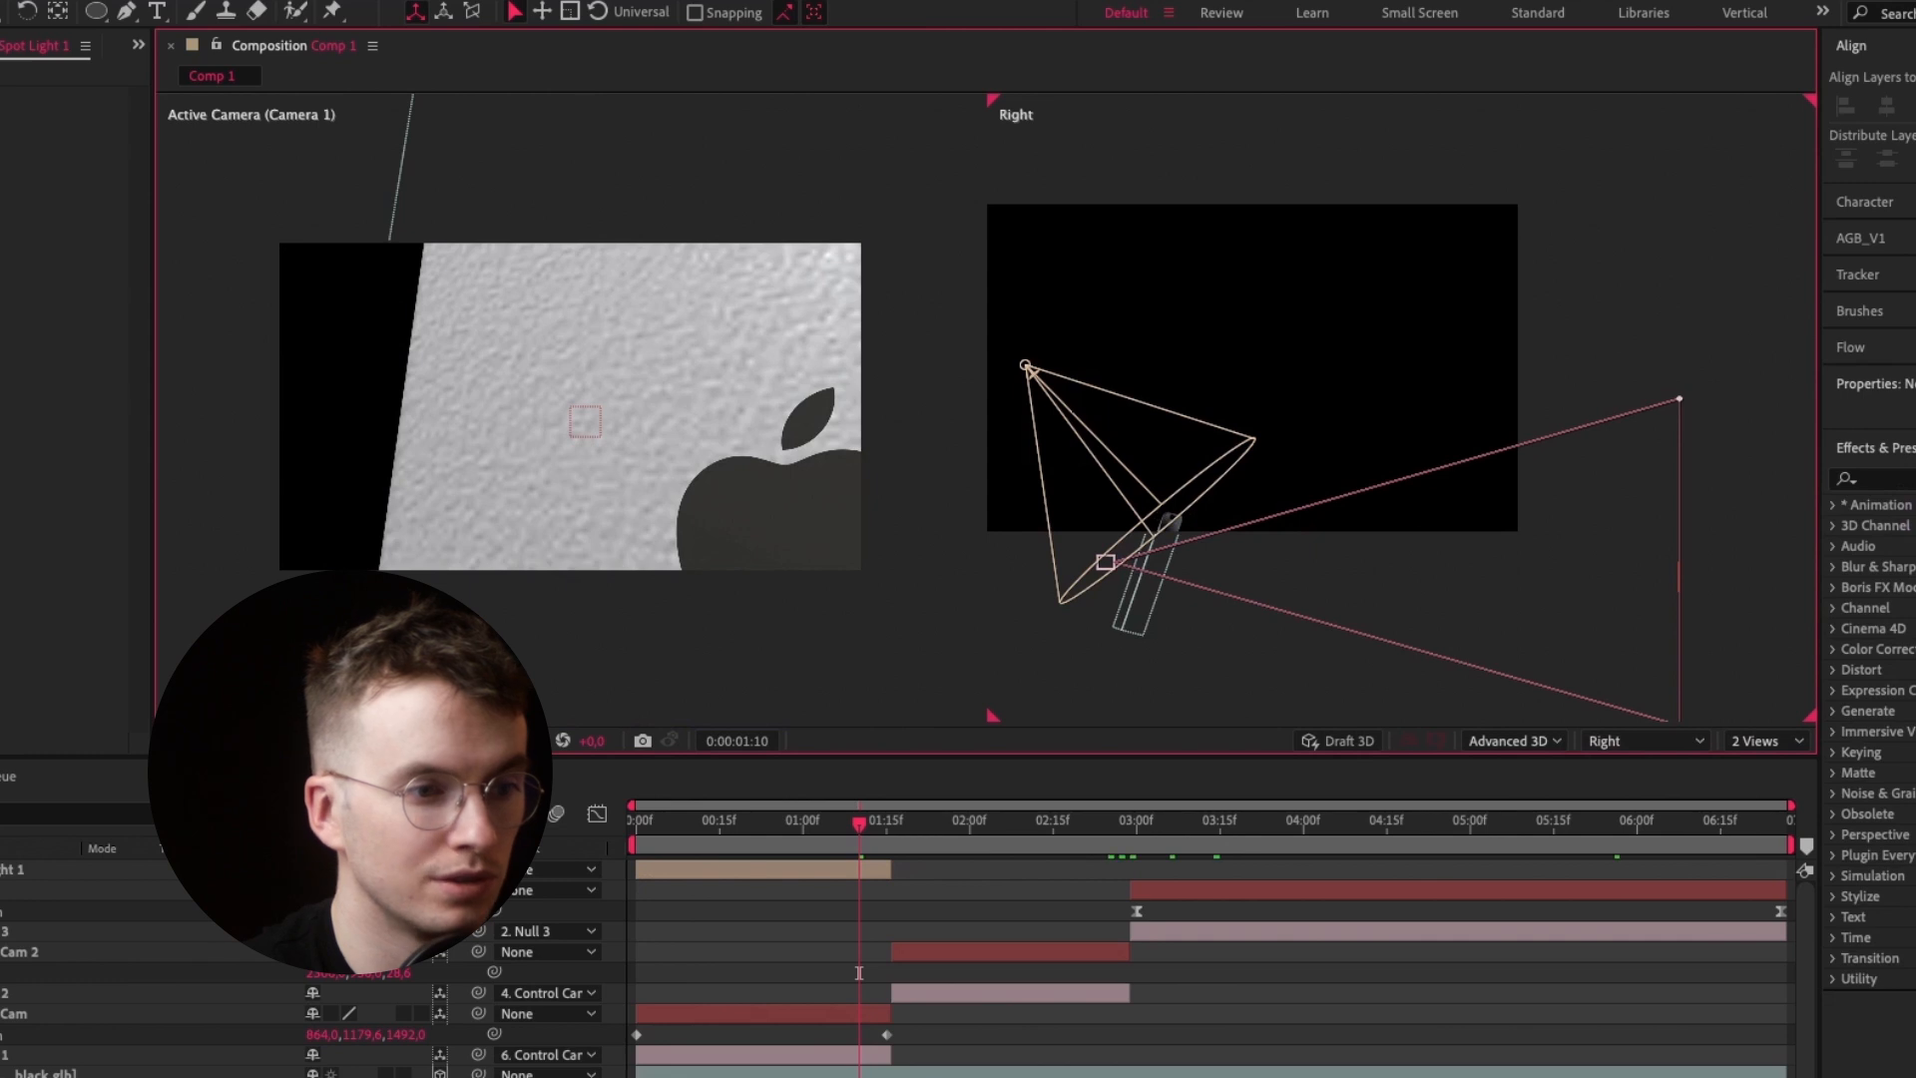
click(39, 869)
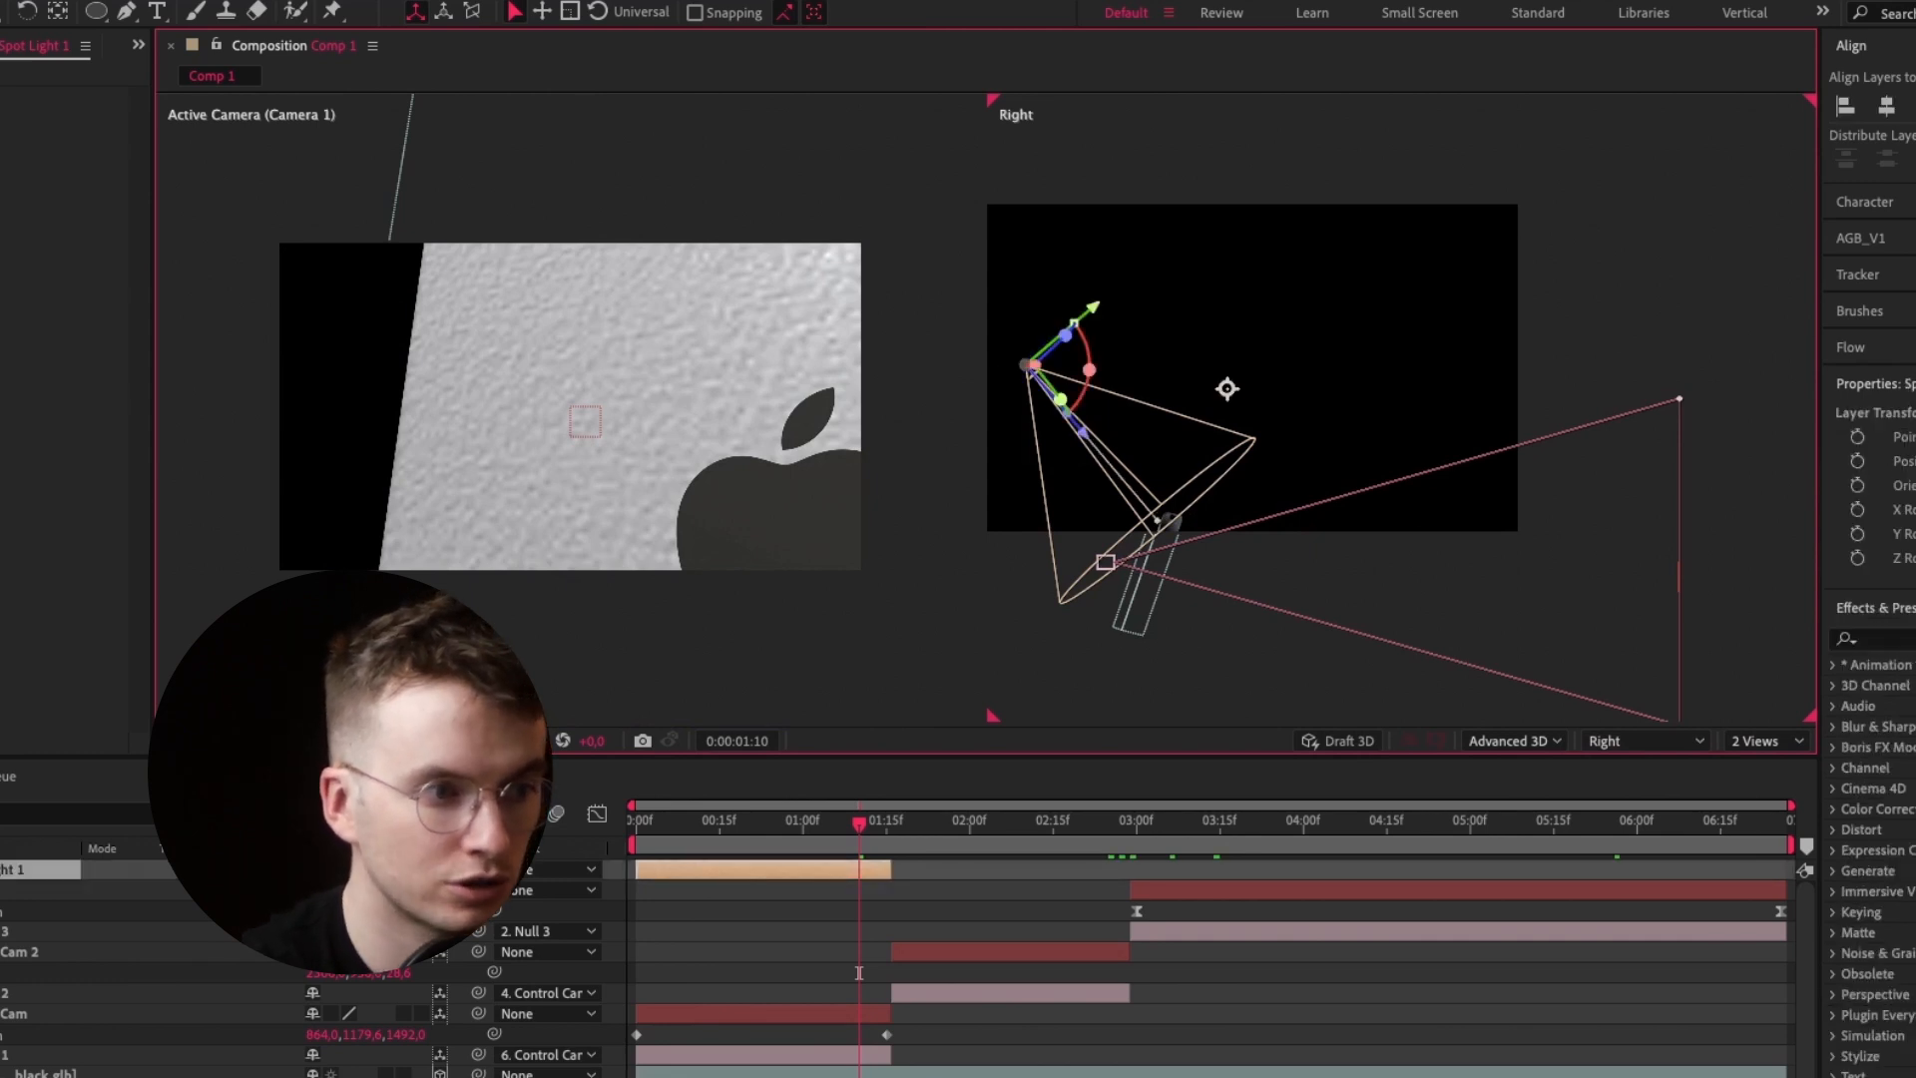
drag(1082, 375, 1244, 384)
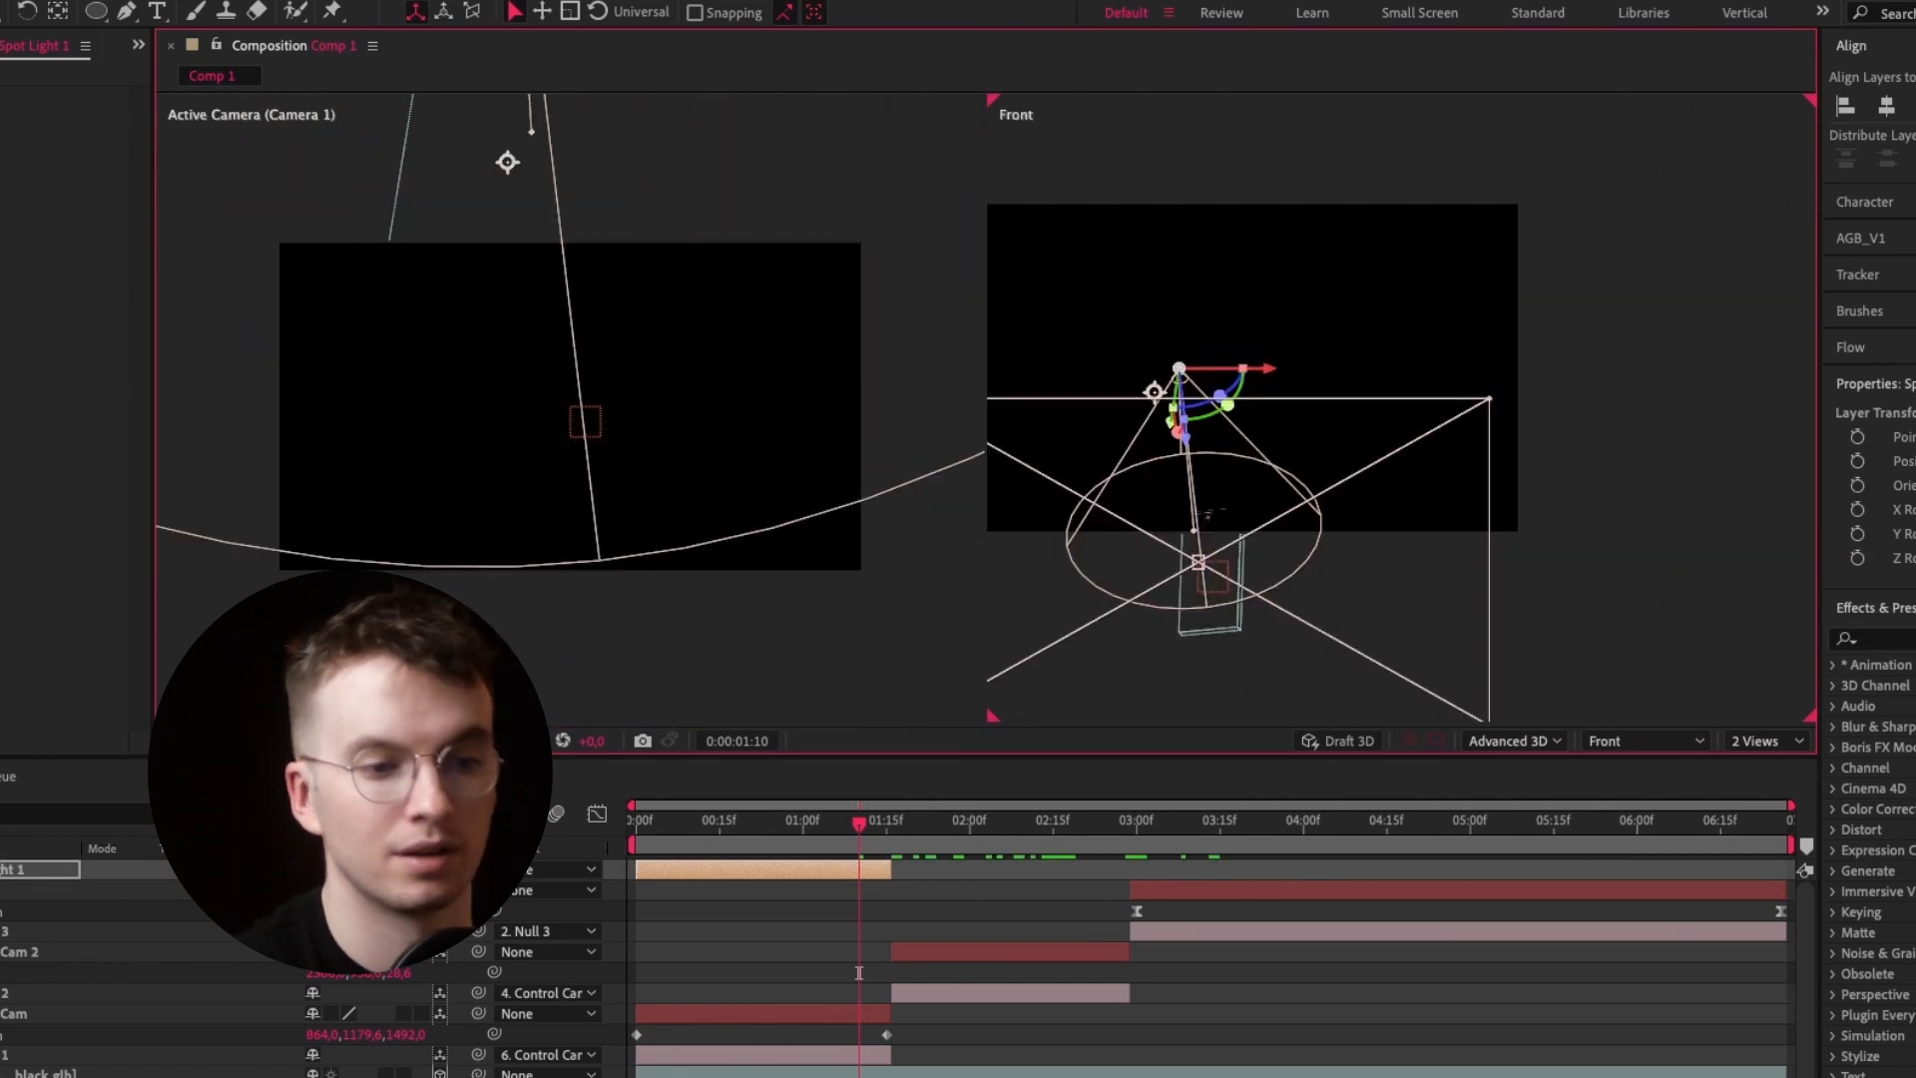
key(space)
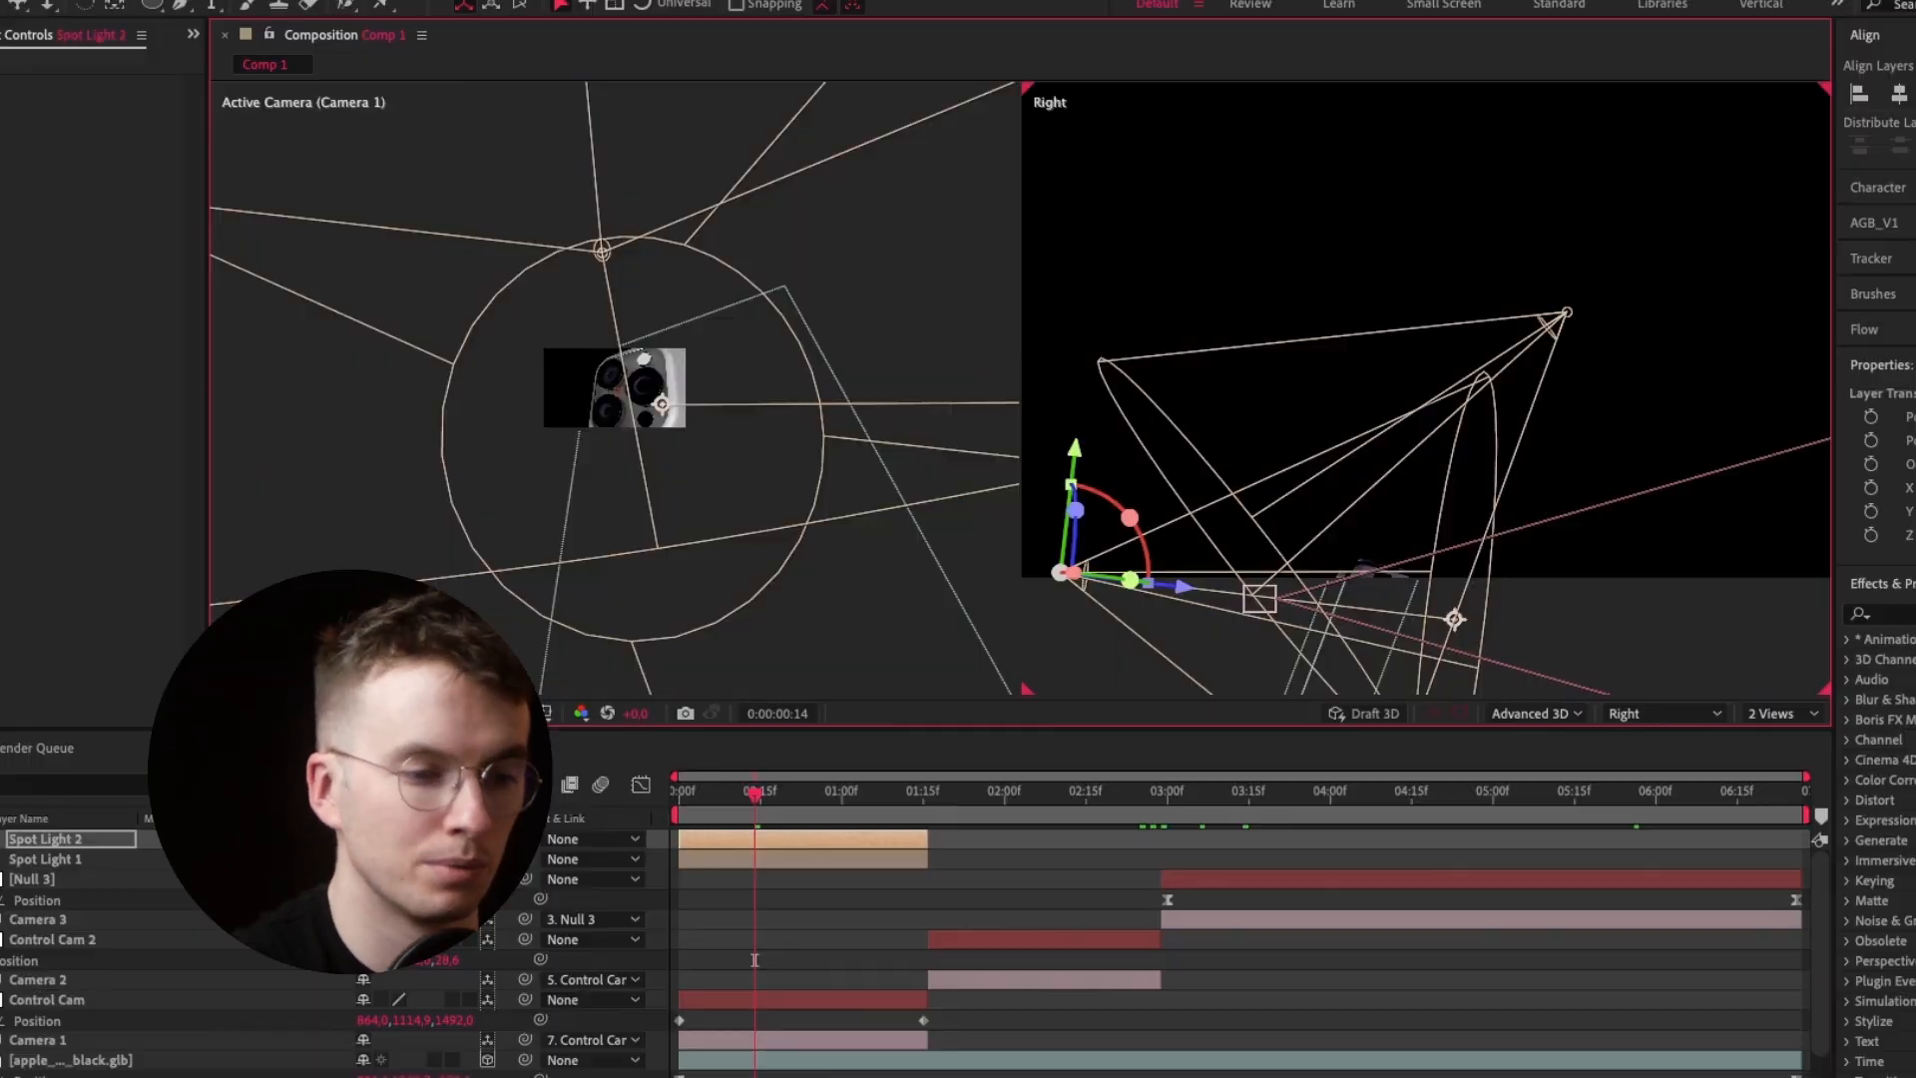
Lower the intensity of Spot Light 2 and deselect it
key(ctrl+alt+shift+l)
key(Return)
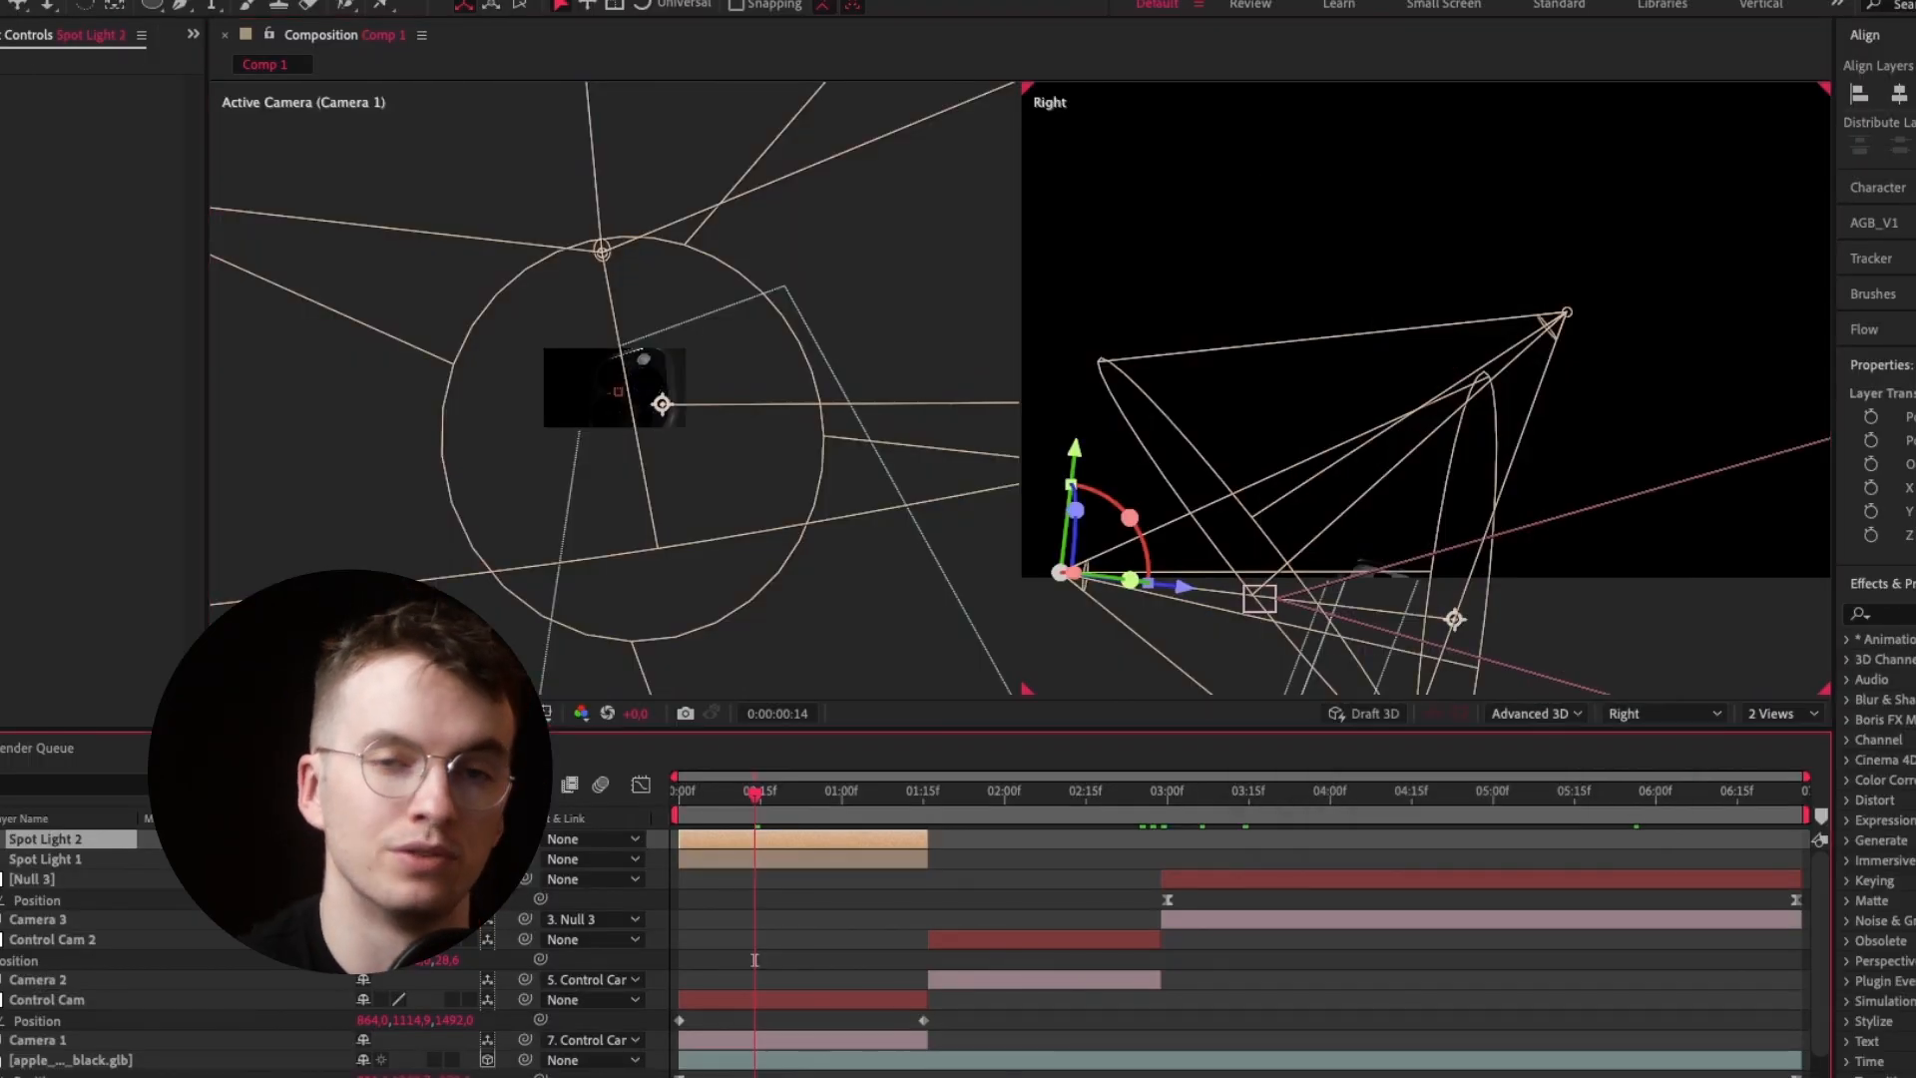
scroll(613, 388, down, 1)
click(1596, 559)
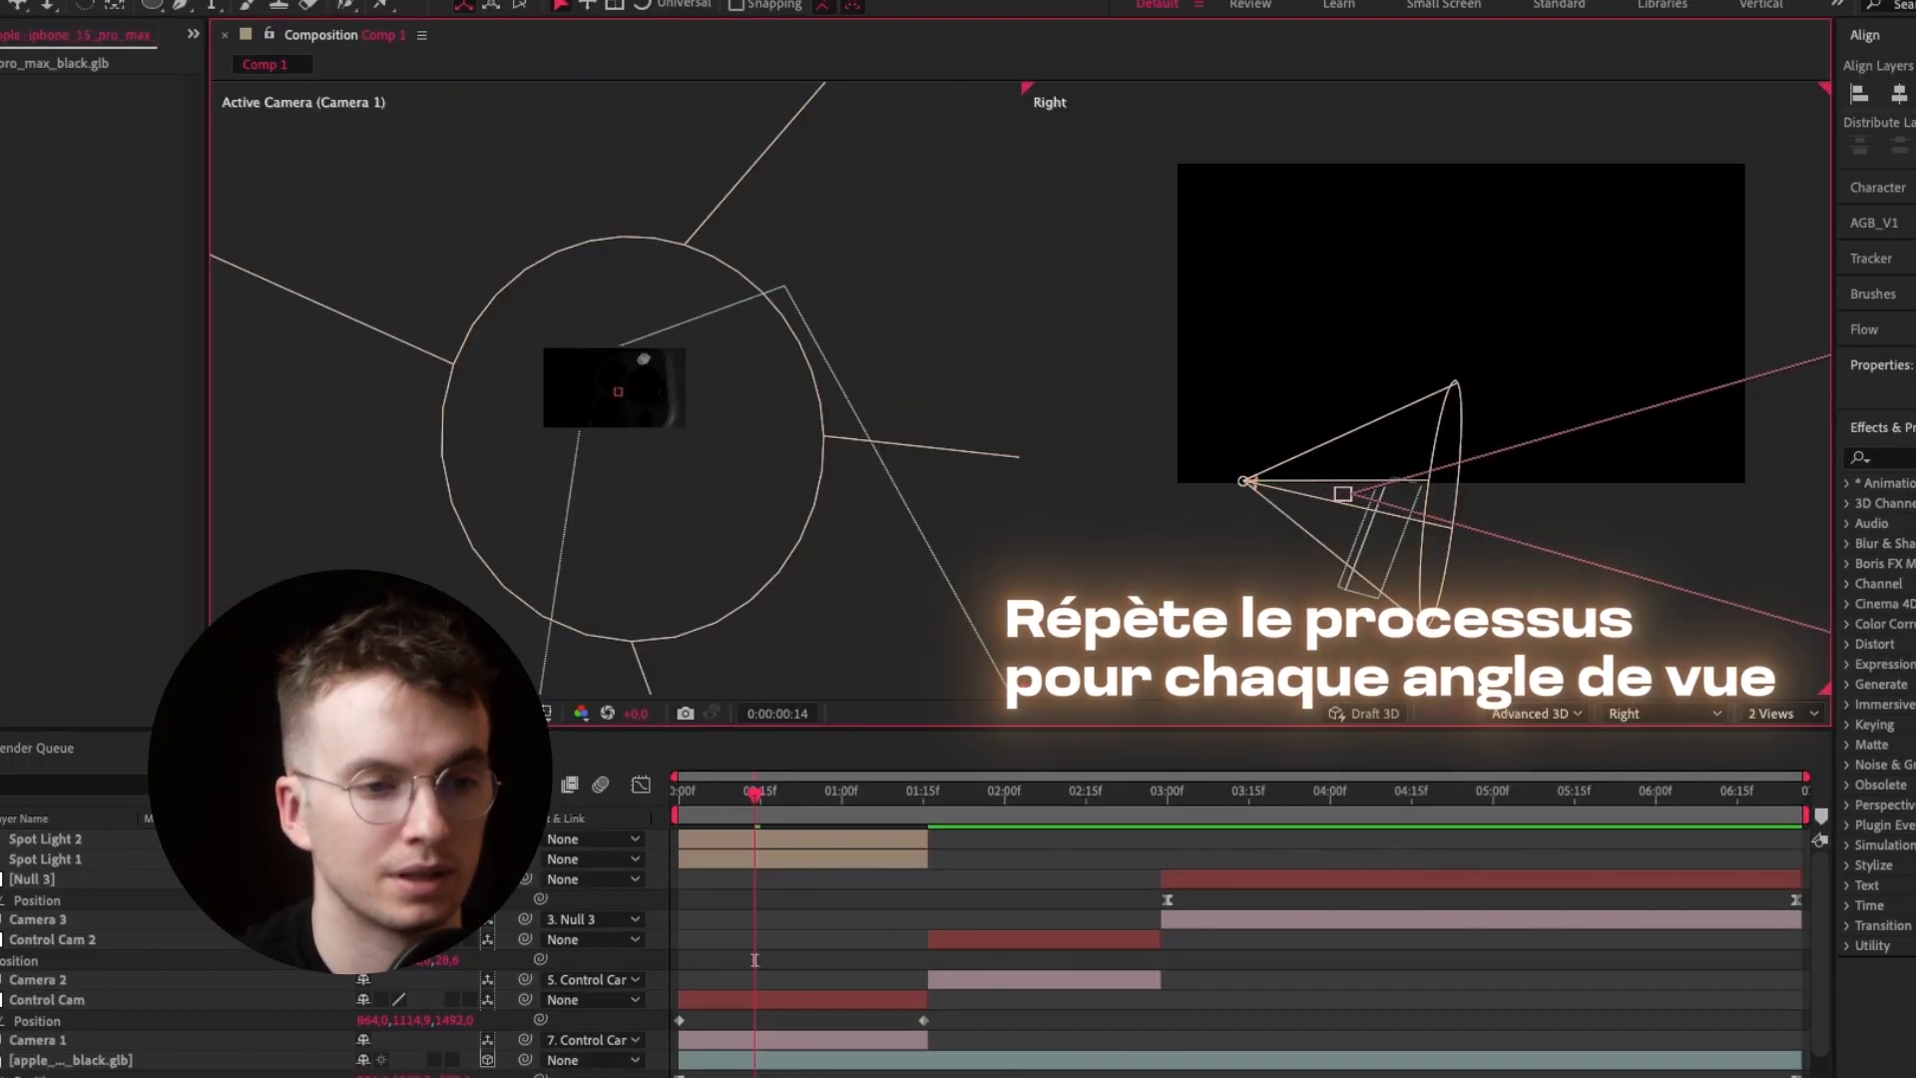
Show the second pane from the Front view, then move Spot Light 2 beside the phone and rotate it
click(1663, 712)
click(1636, 389)
click(848, 839)
drag(1575, 481, 1434, 481)
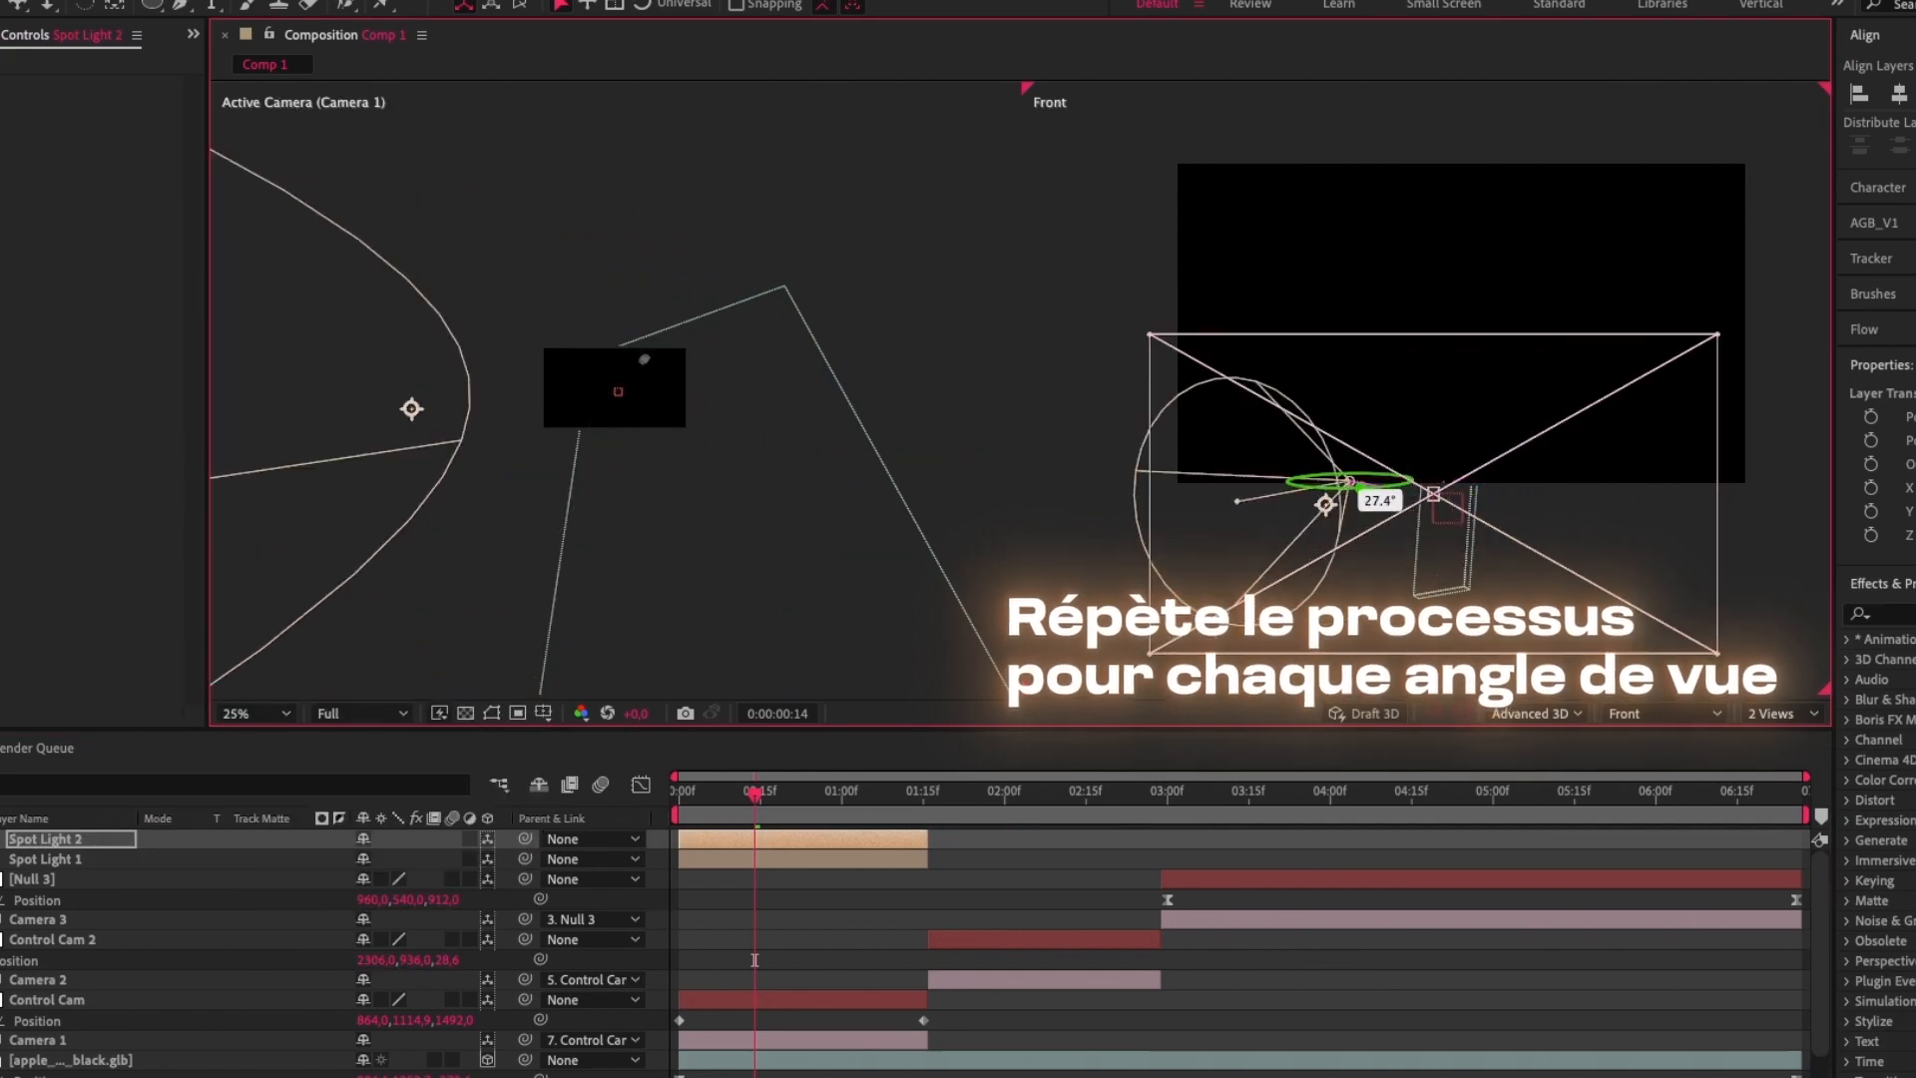
drag(754, 960, 678, 960)
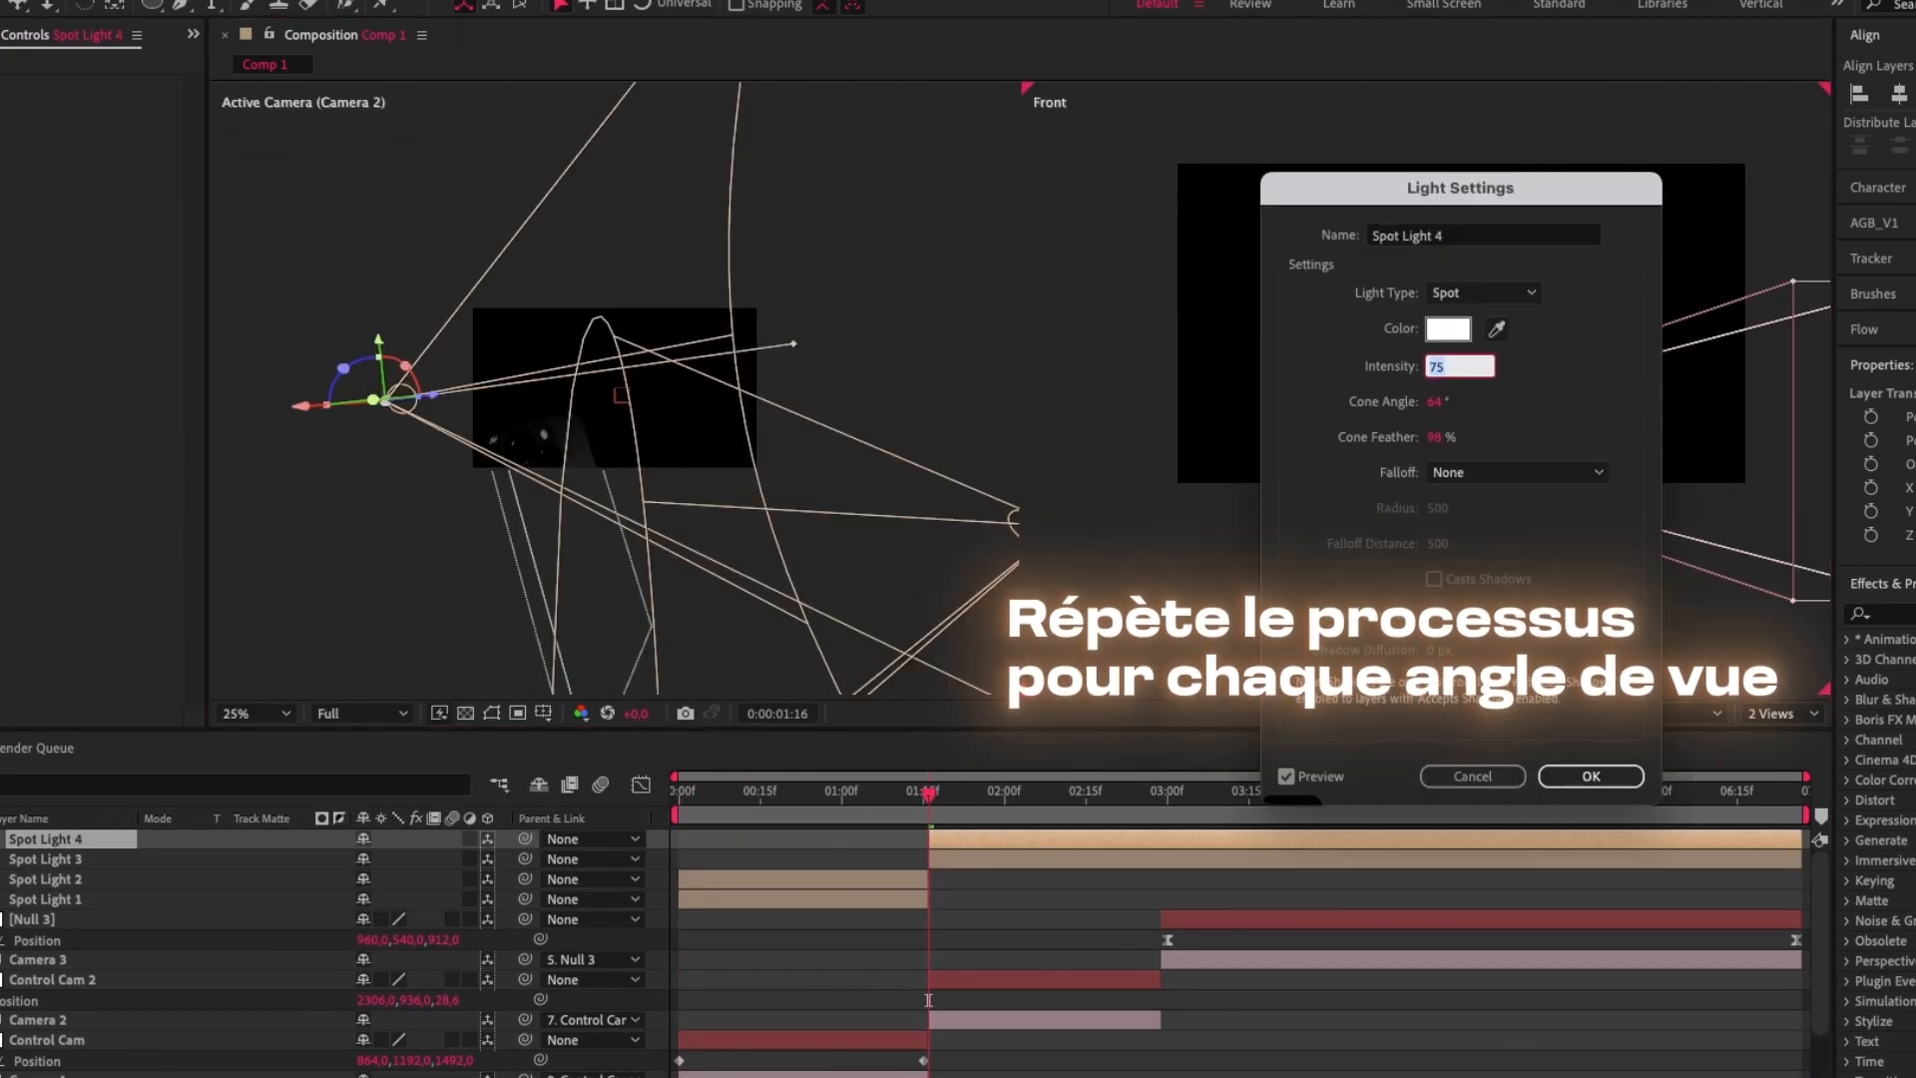
Set Spot Light 4's intensity to 75% and move Spot Light 5 to one side of the phone in the Camera 3 shot
key(Return)
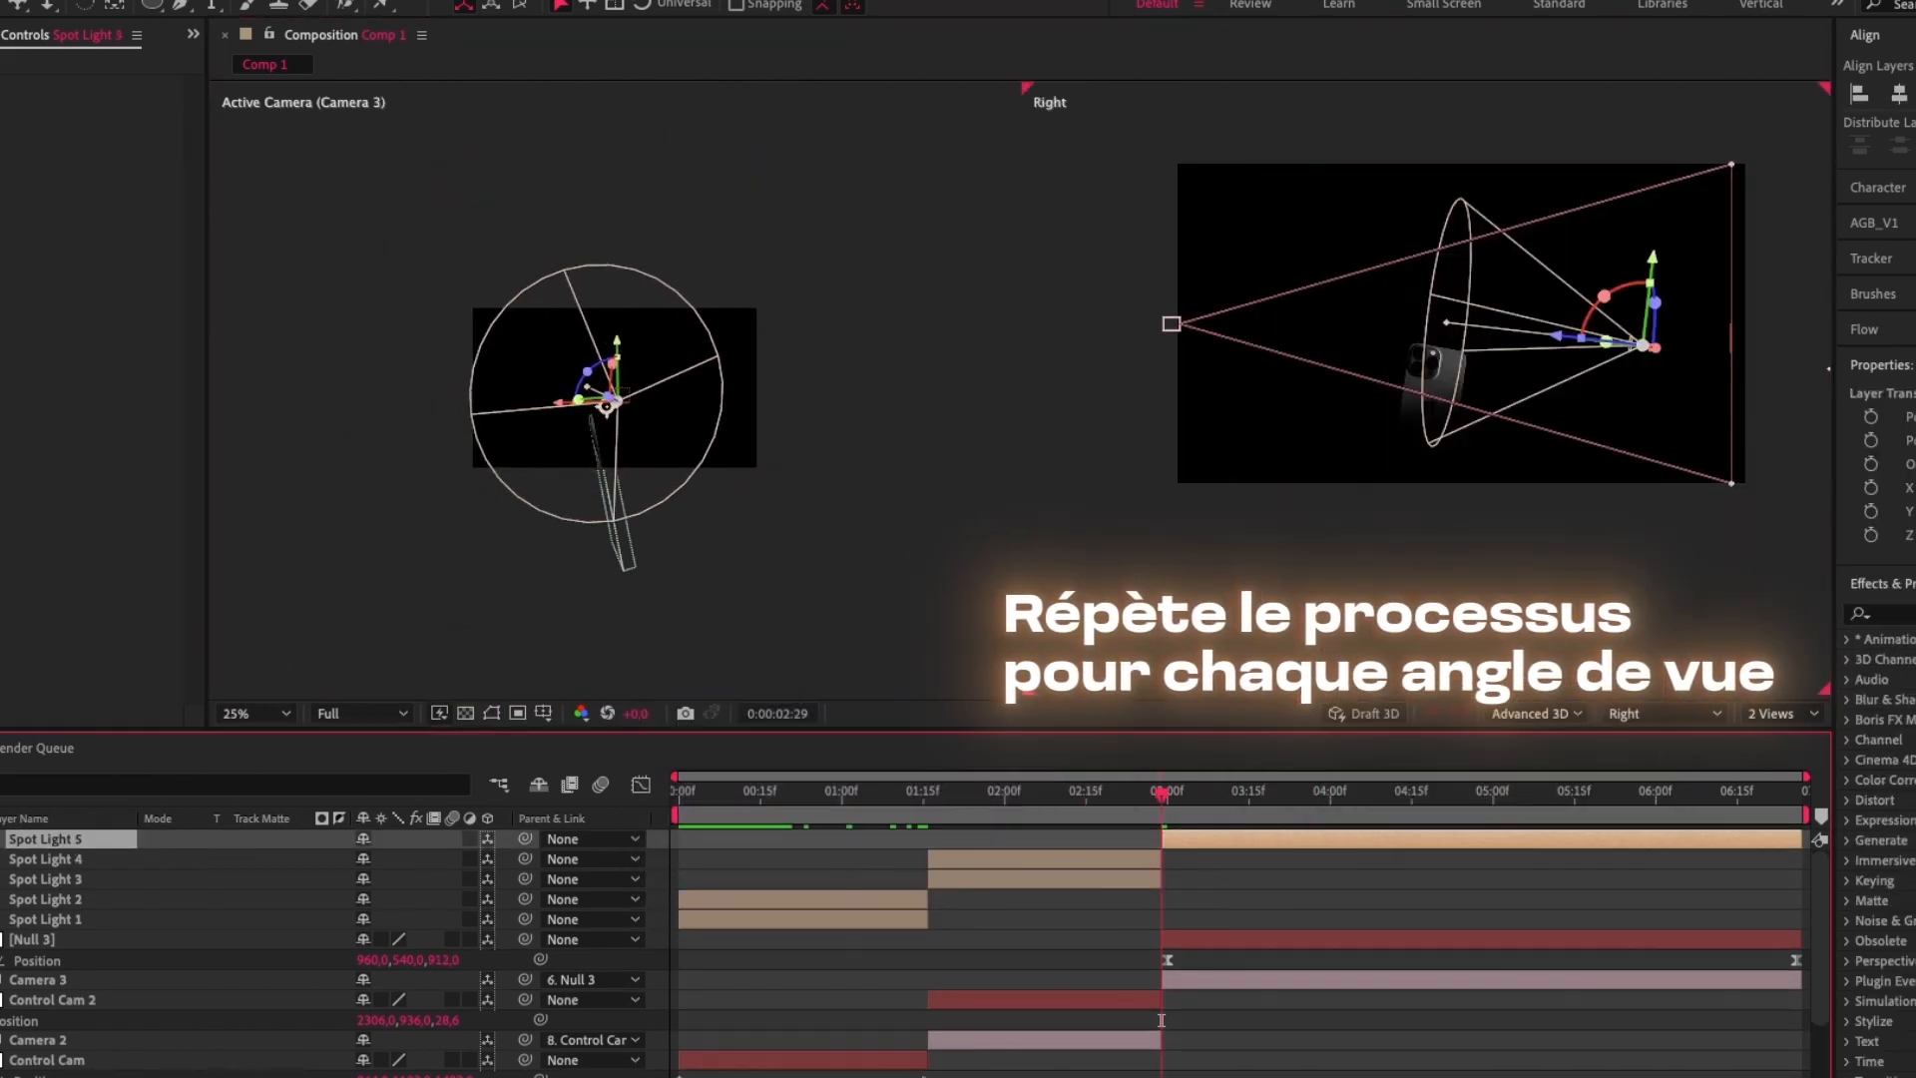
drag(611, 417, 738, 407)
drag(1161, 793, 1228, 794)
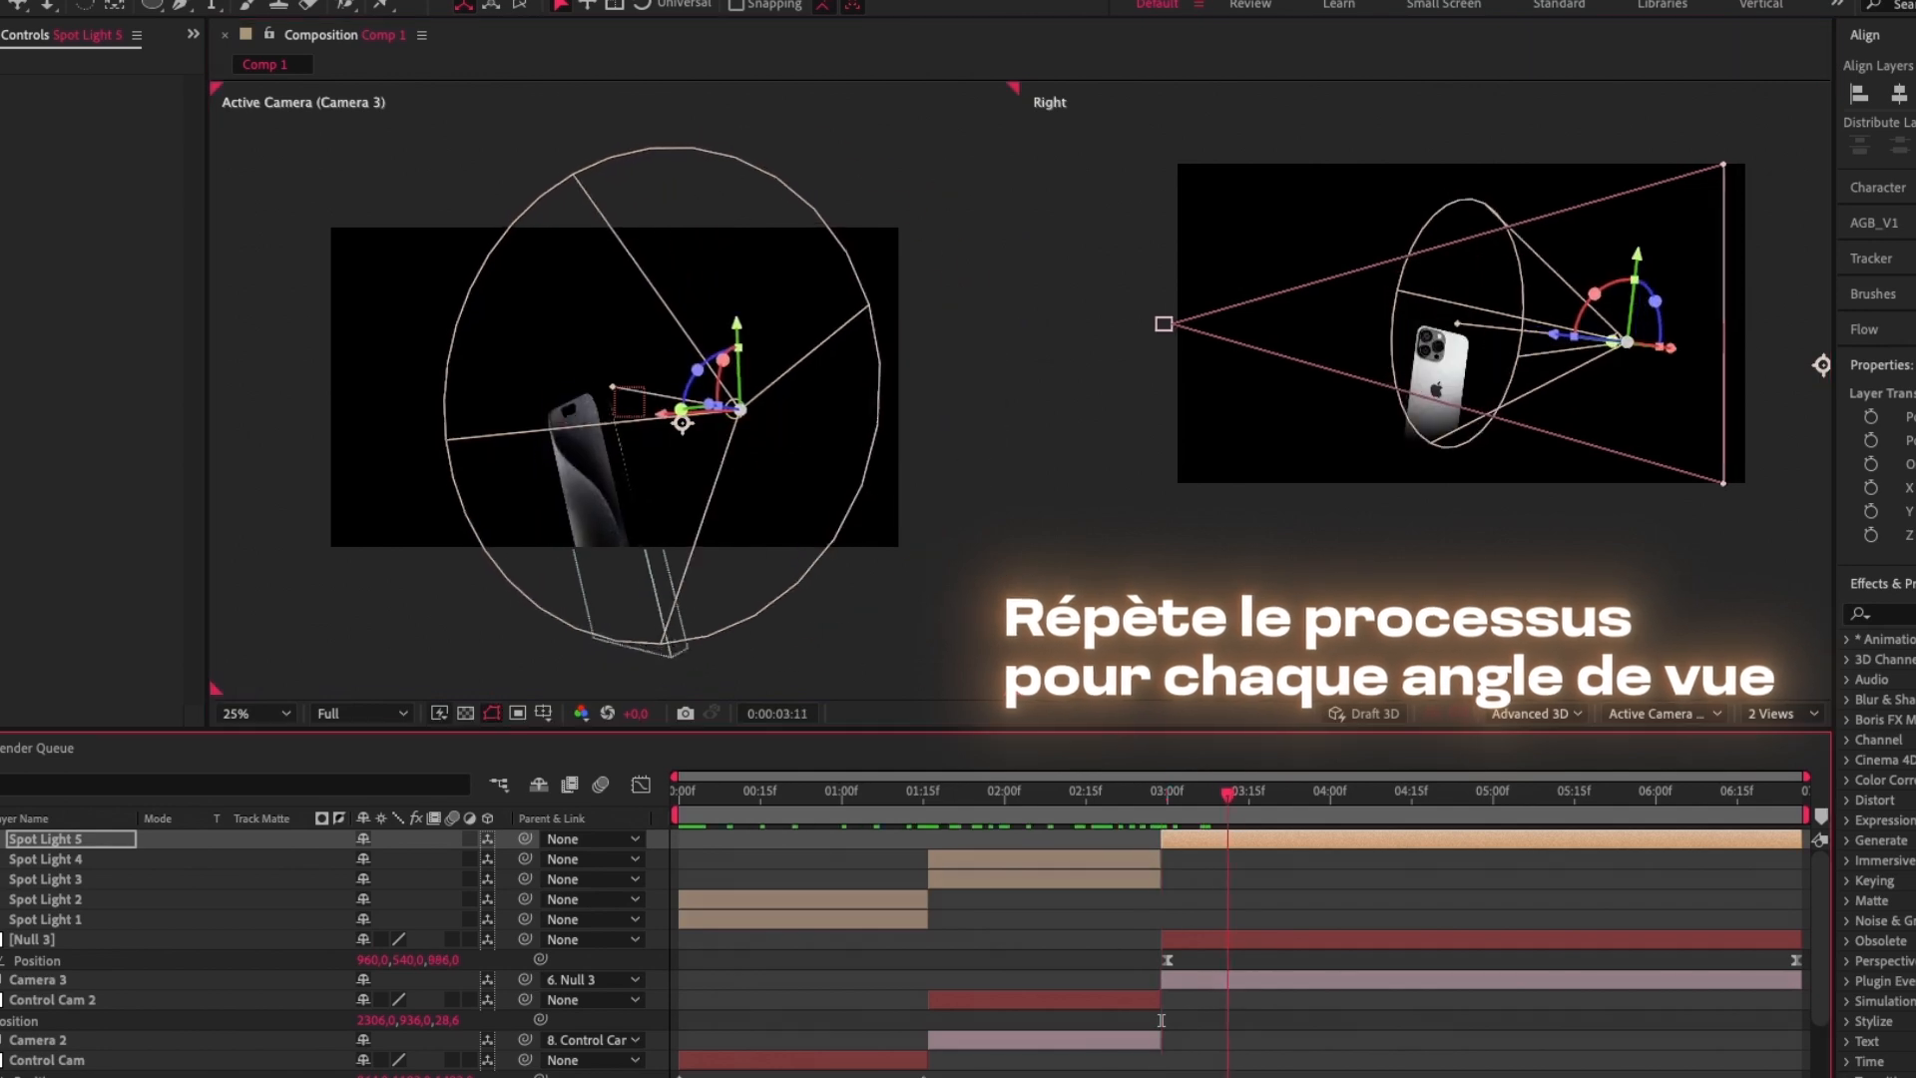
Add a sixth spot light with 450% intensity and a 64° cone angle, and aim it at the phone from the side opposite Spot Light 5
key(ctrl+alt+shift+l)
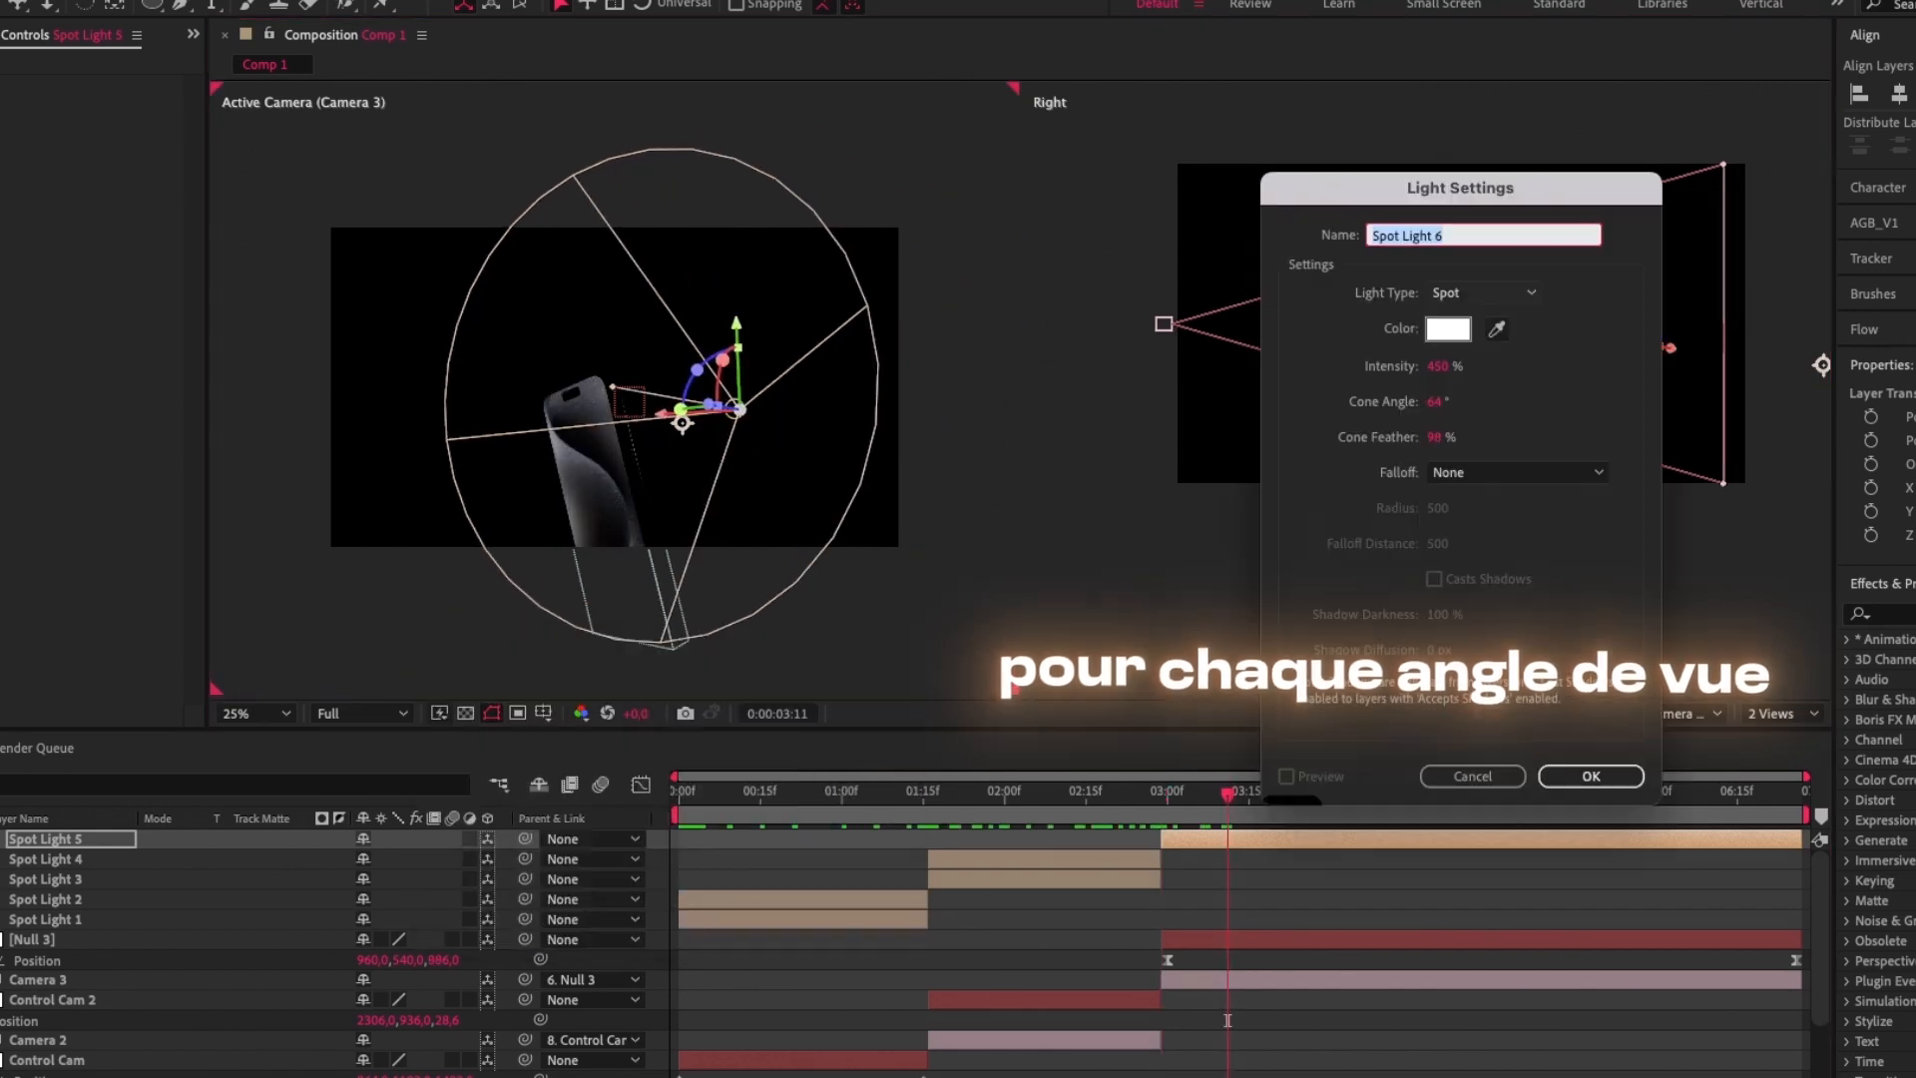
key(Return)
drag(754, 192, 766, 387)
drag(857, 442, 371, 449)
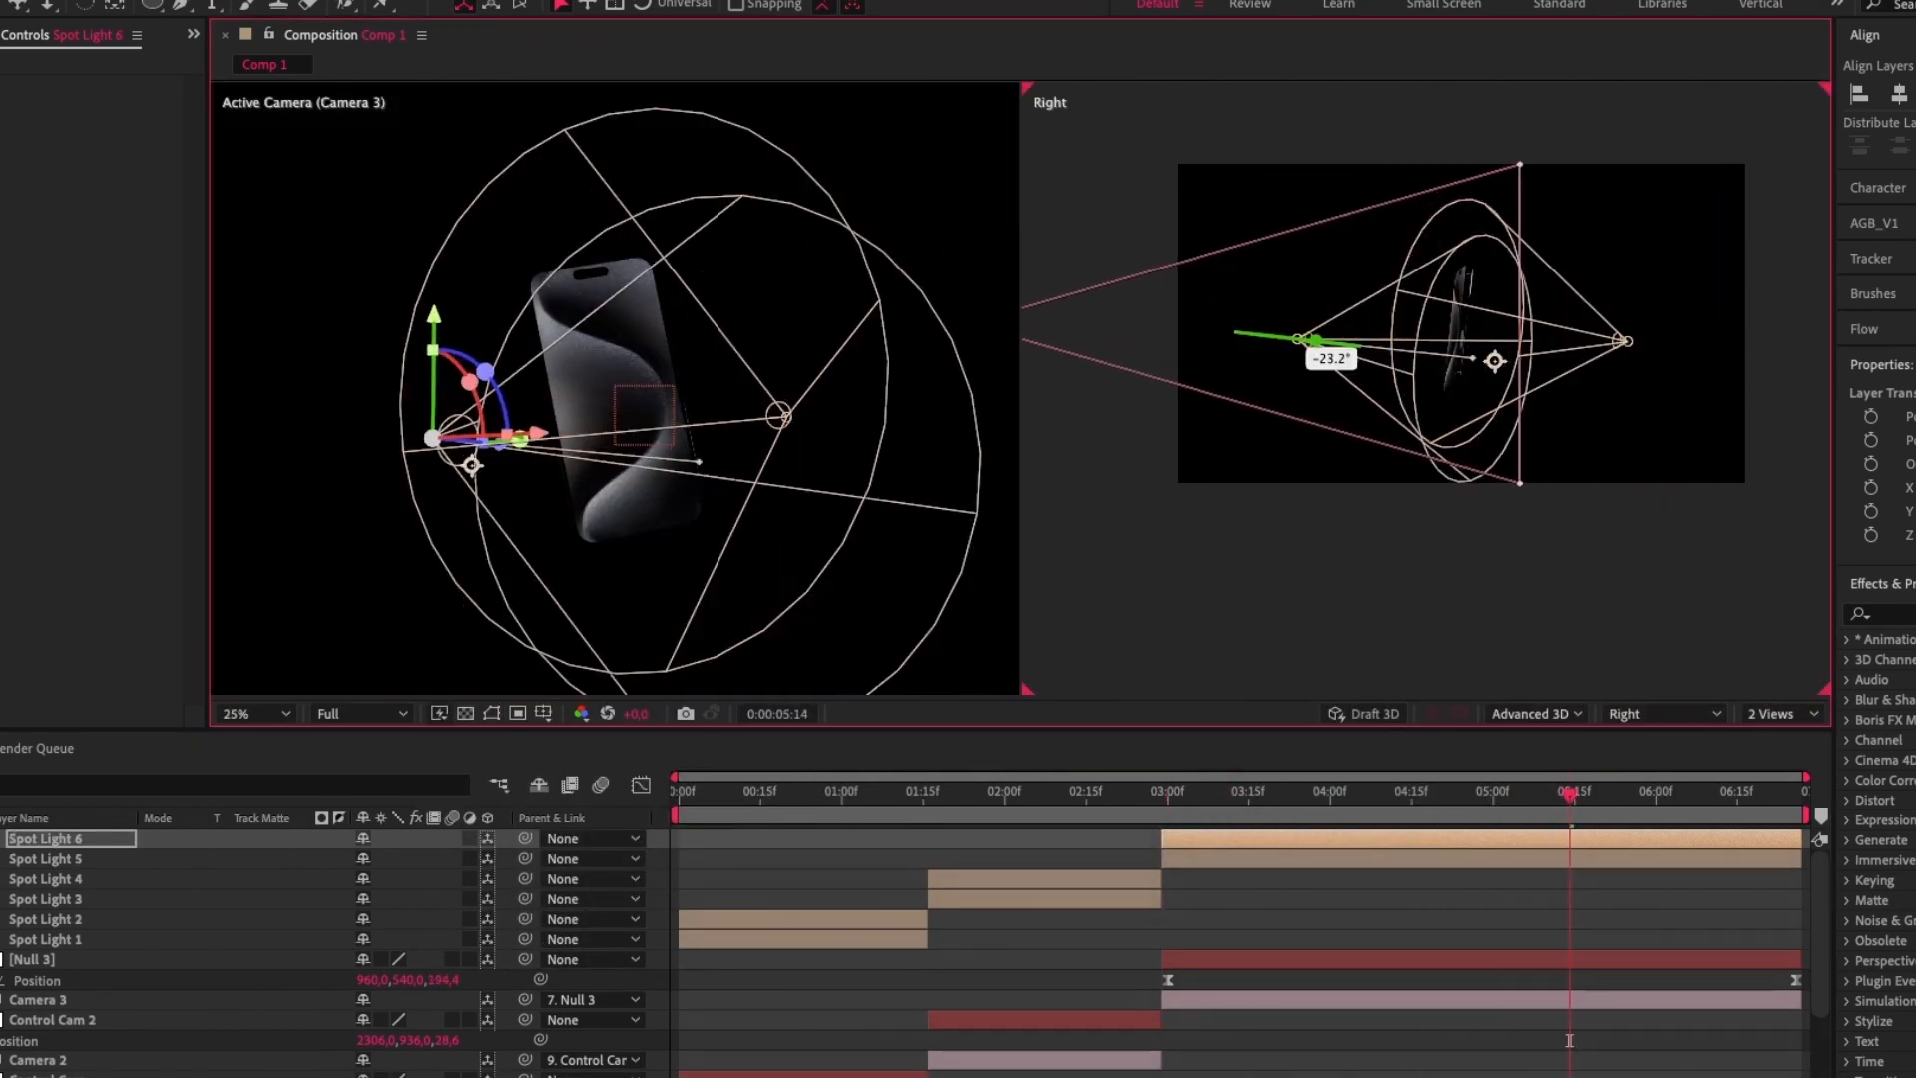
drag(1317, 340, 1352, 343)
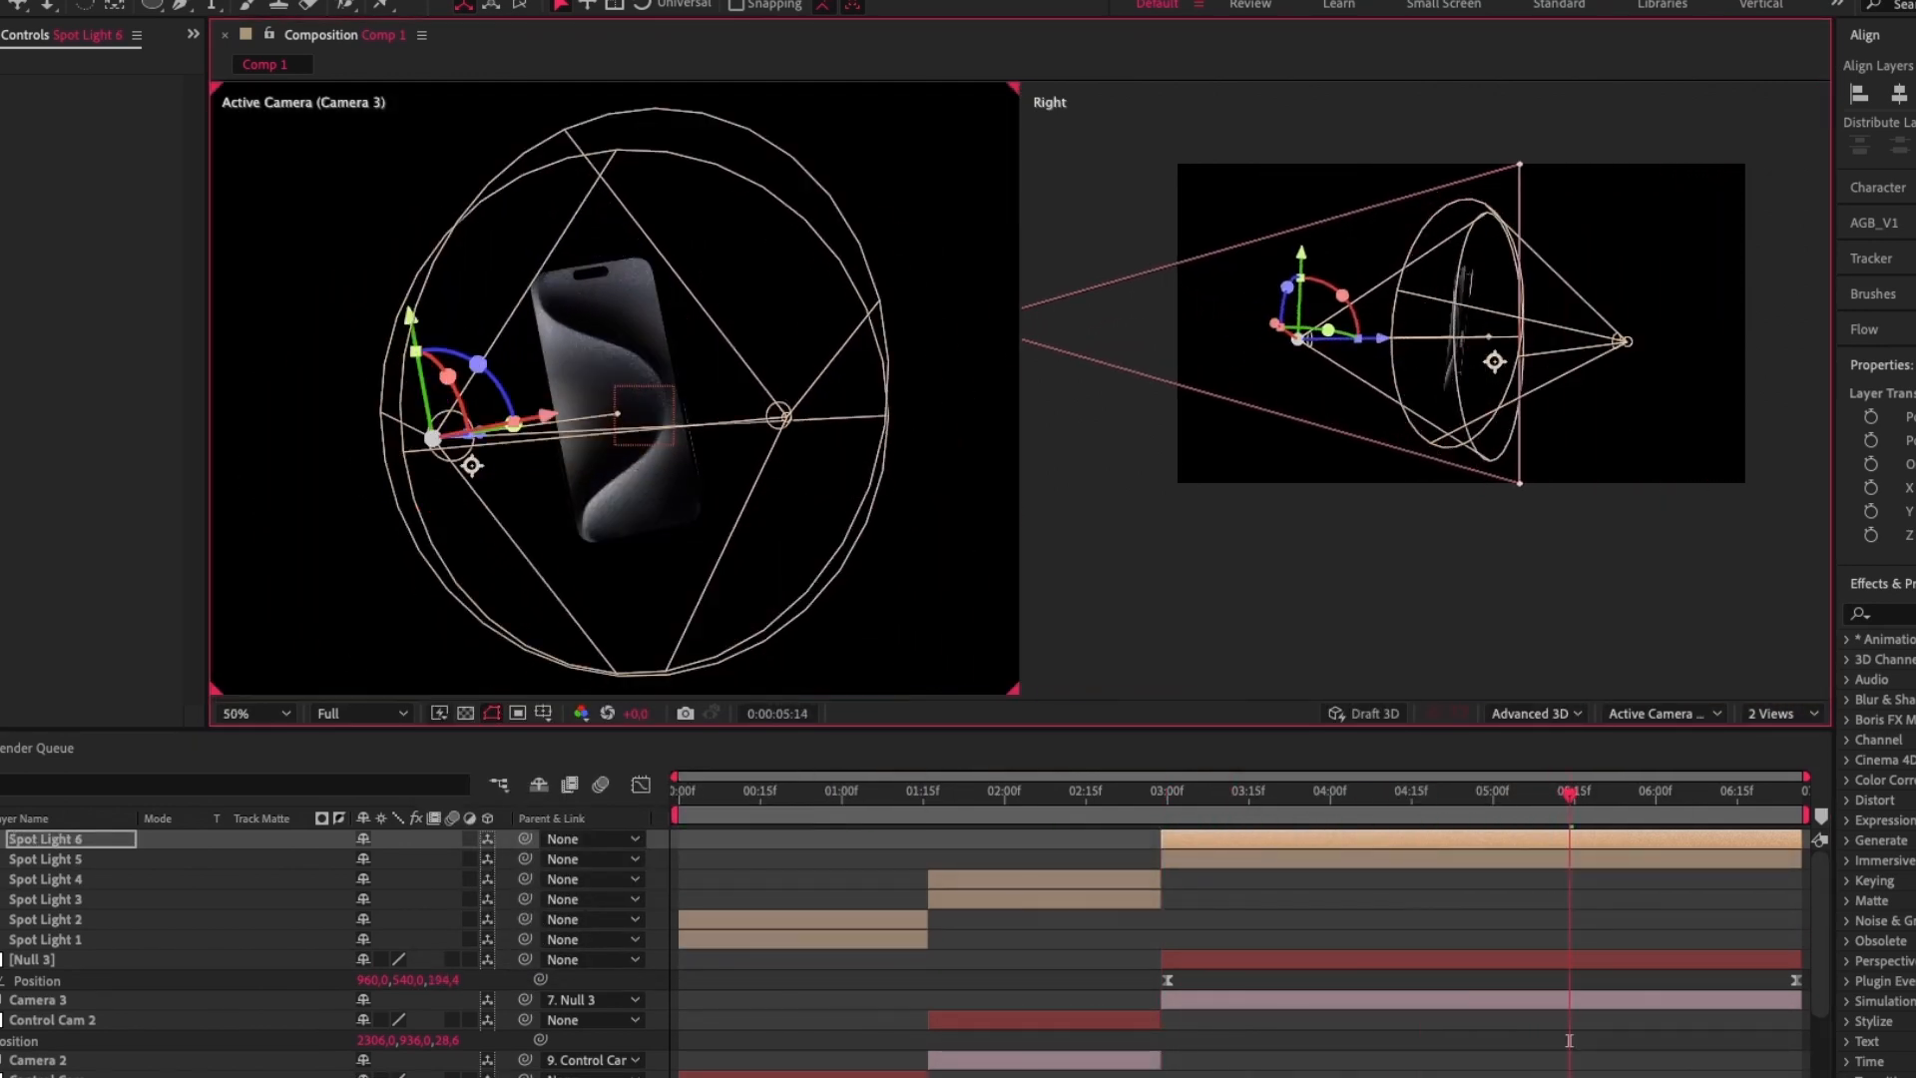
Go through Spot Light 6's settings and move the light farther out to the side of the phone
double_click(45, 838)
key(Return)
key(F2)
click(432, 438)
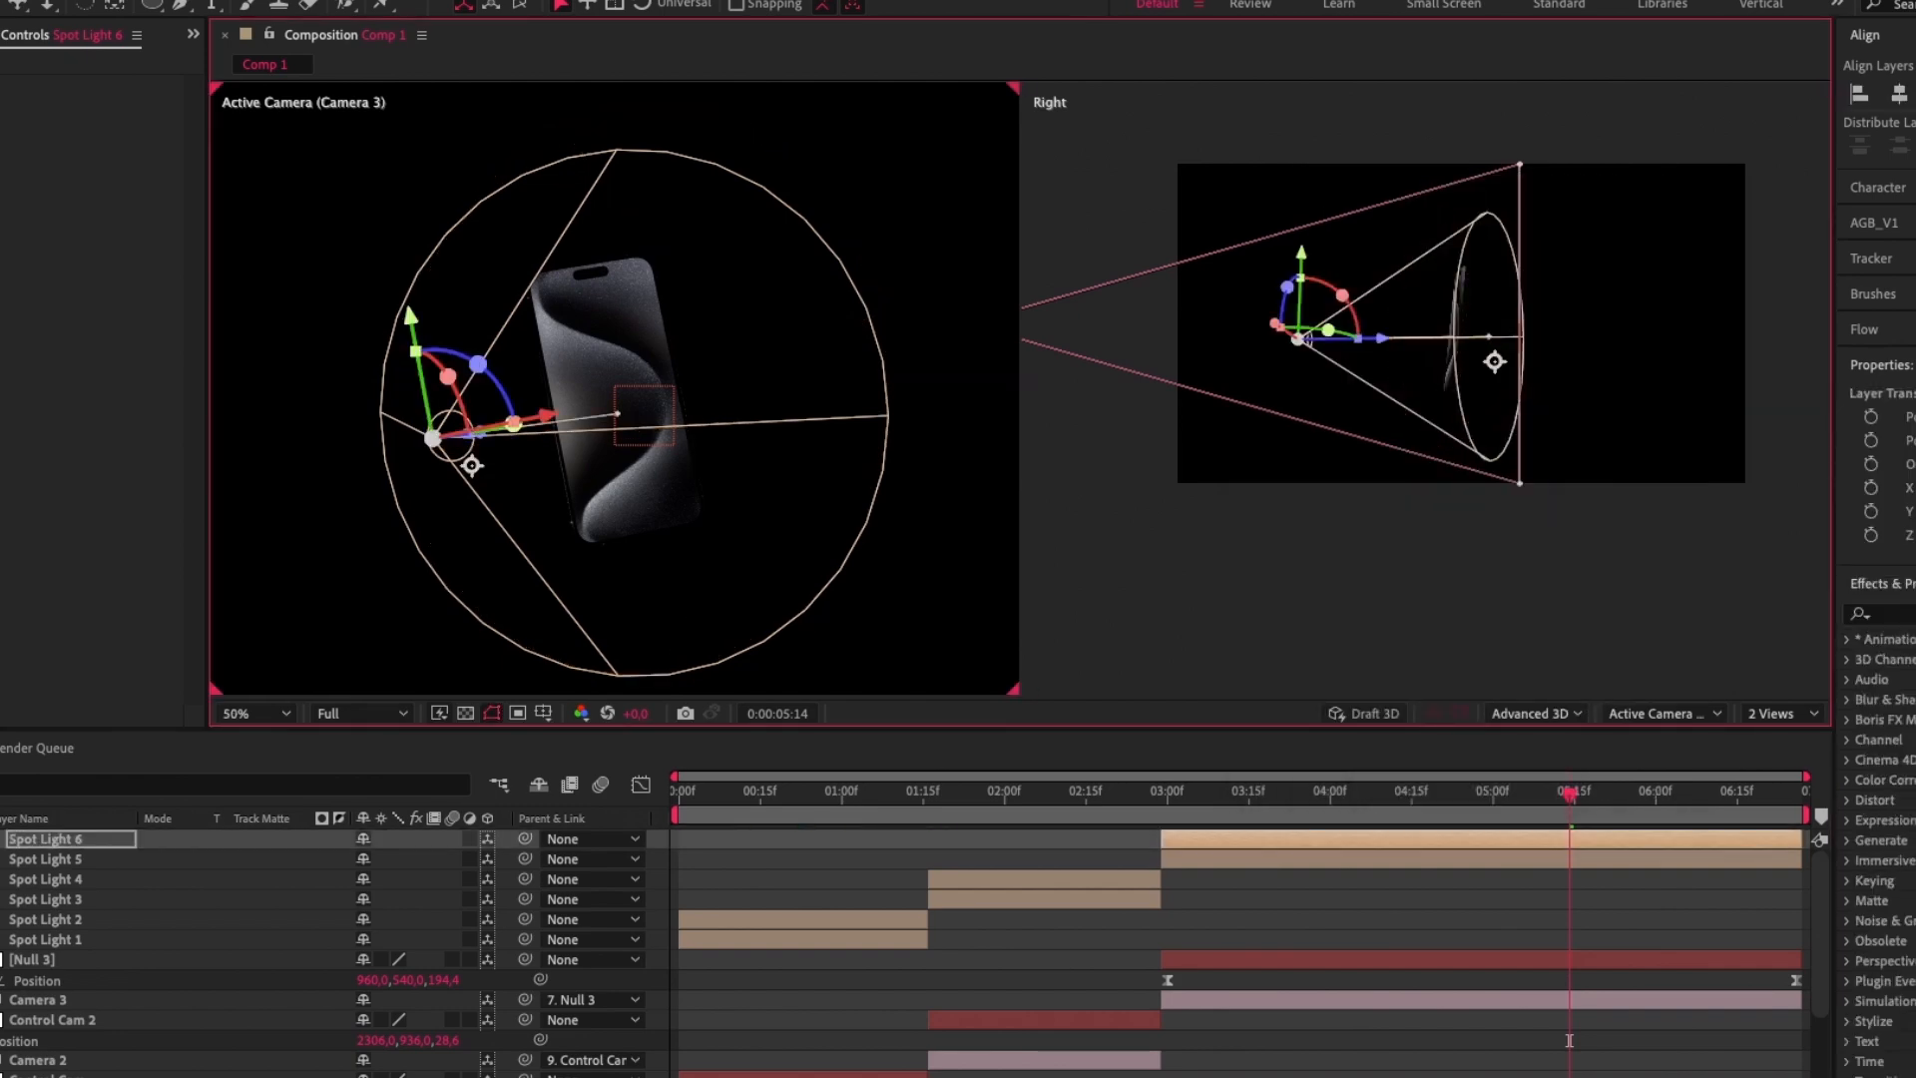
drag(529, 421, 372, 451)
Show the second pane from the Top view and reposition Spot Light 6 so it points diagonally at the phone
click(1663, 713)
click(1663, 444)
click(1351, 466)
drag(1392, 439, 1348, 477)
Narrow Spot Light 6's cone angle, check the lighting up to 0:00:05:11, and deselect all layers
double_click(45, 839)
mouse_move(1437, 402)
mouse_down()
mouse_move(1456, 401)
mouse_move(1424, 370)
mouse_up()
key(Return)
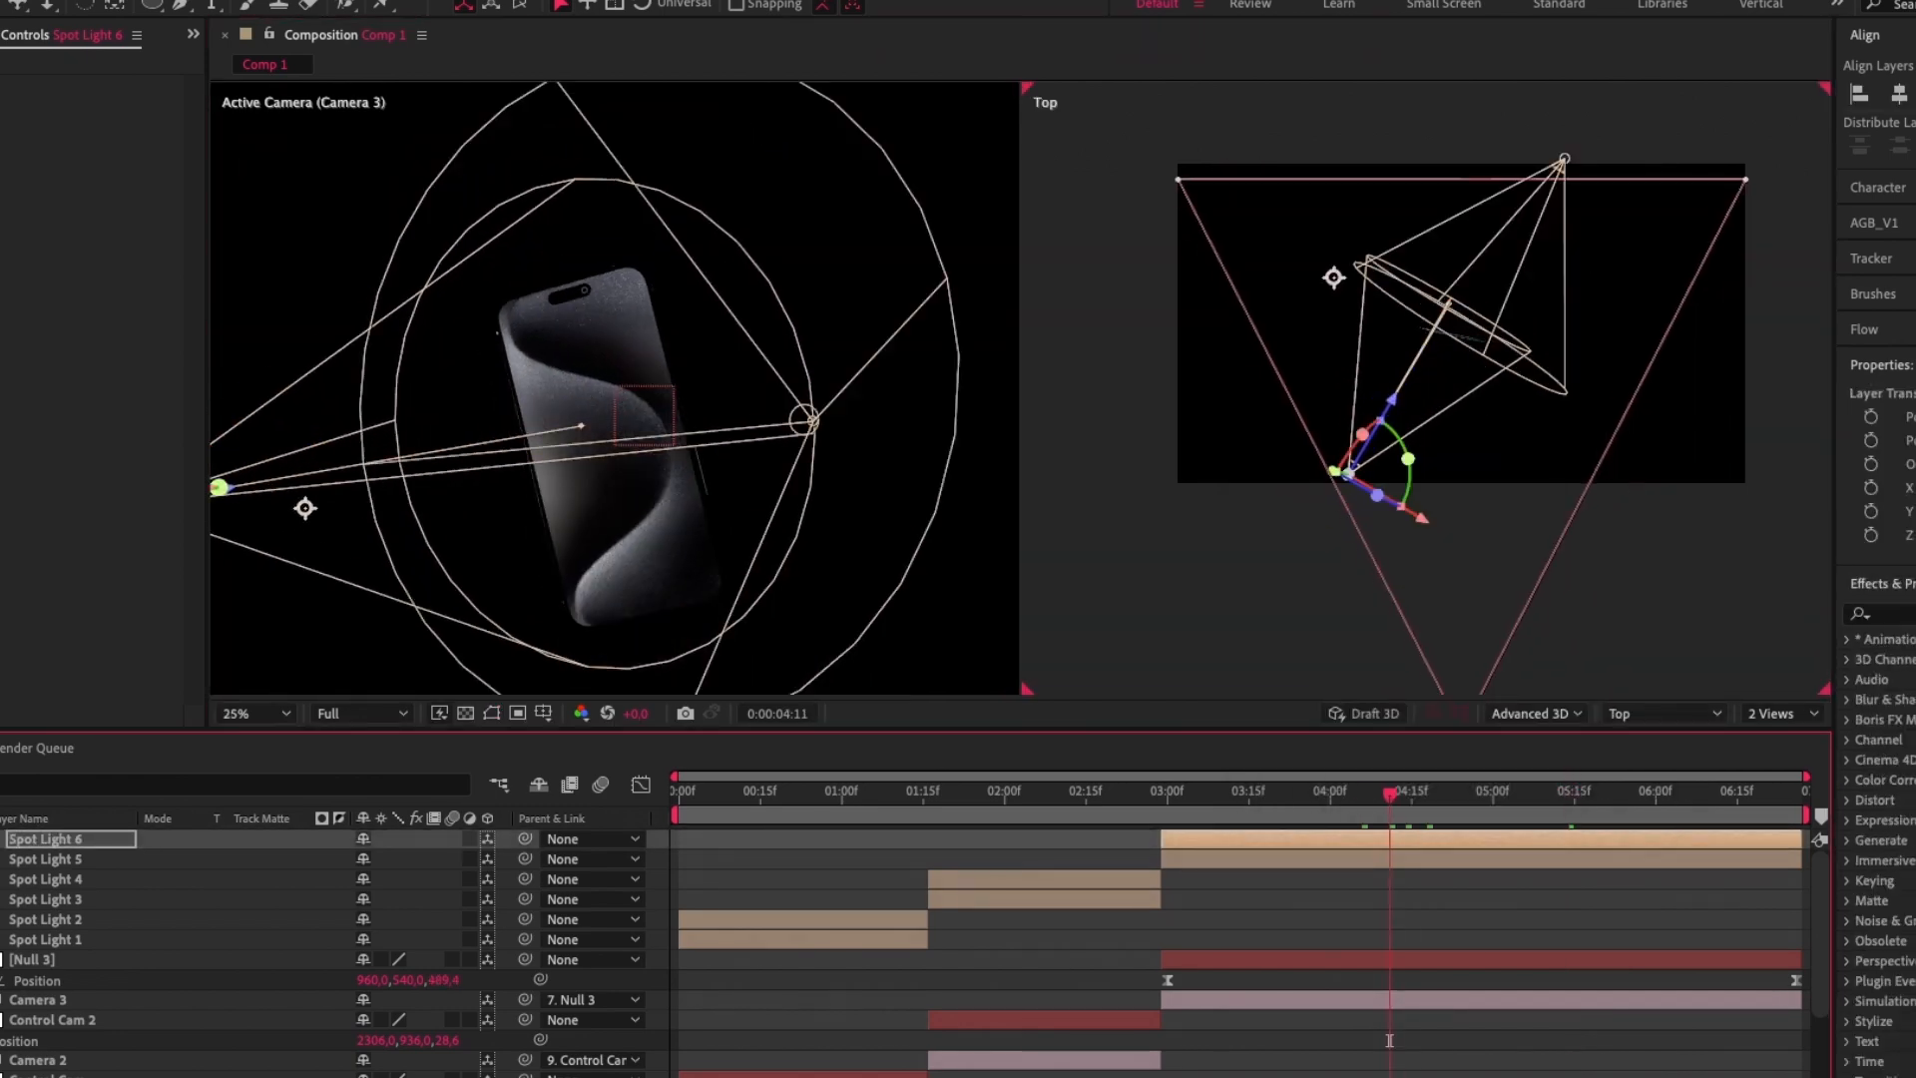
drag(1391, 793, 1552, 794)
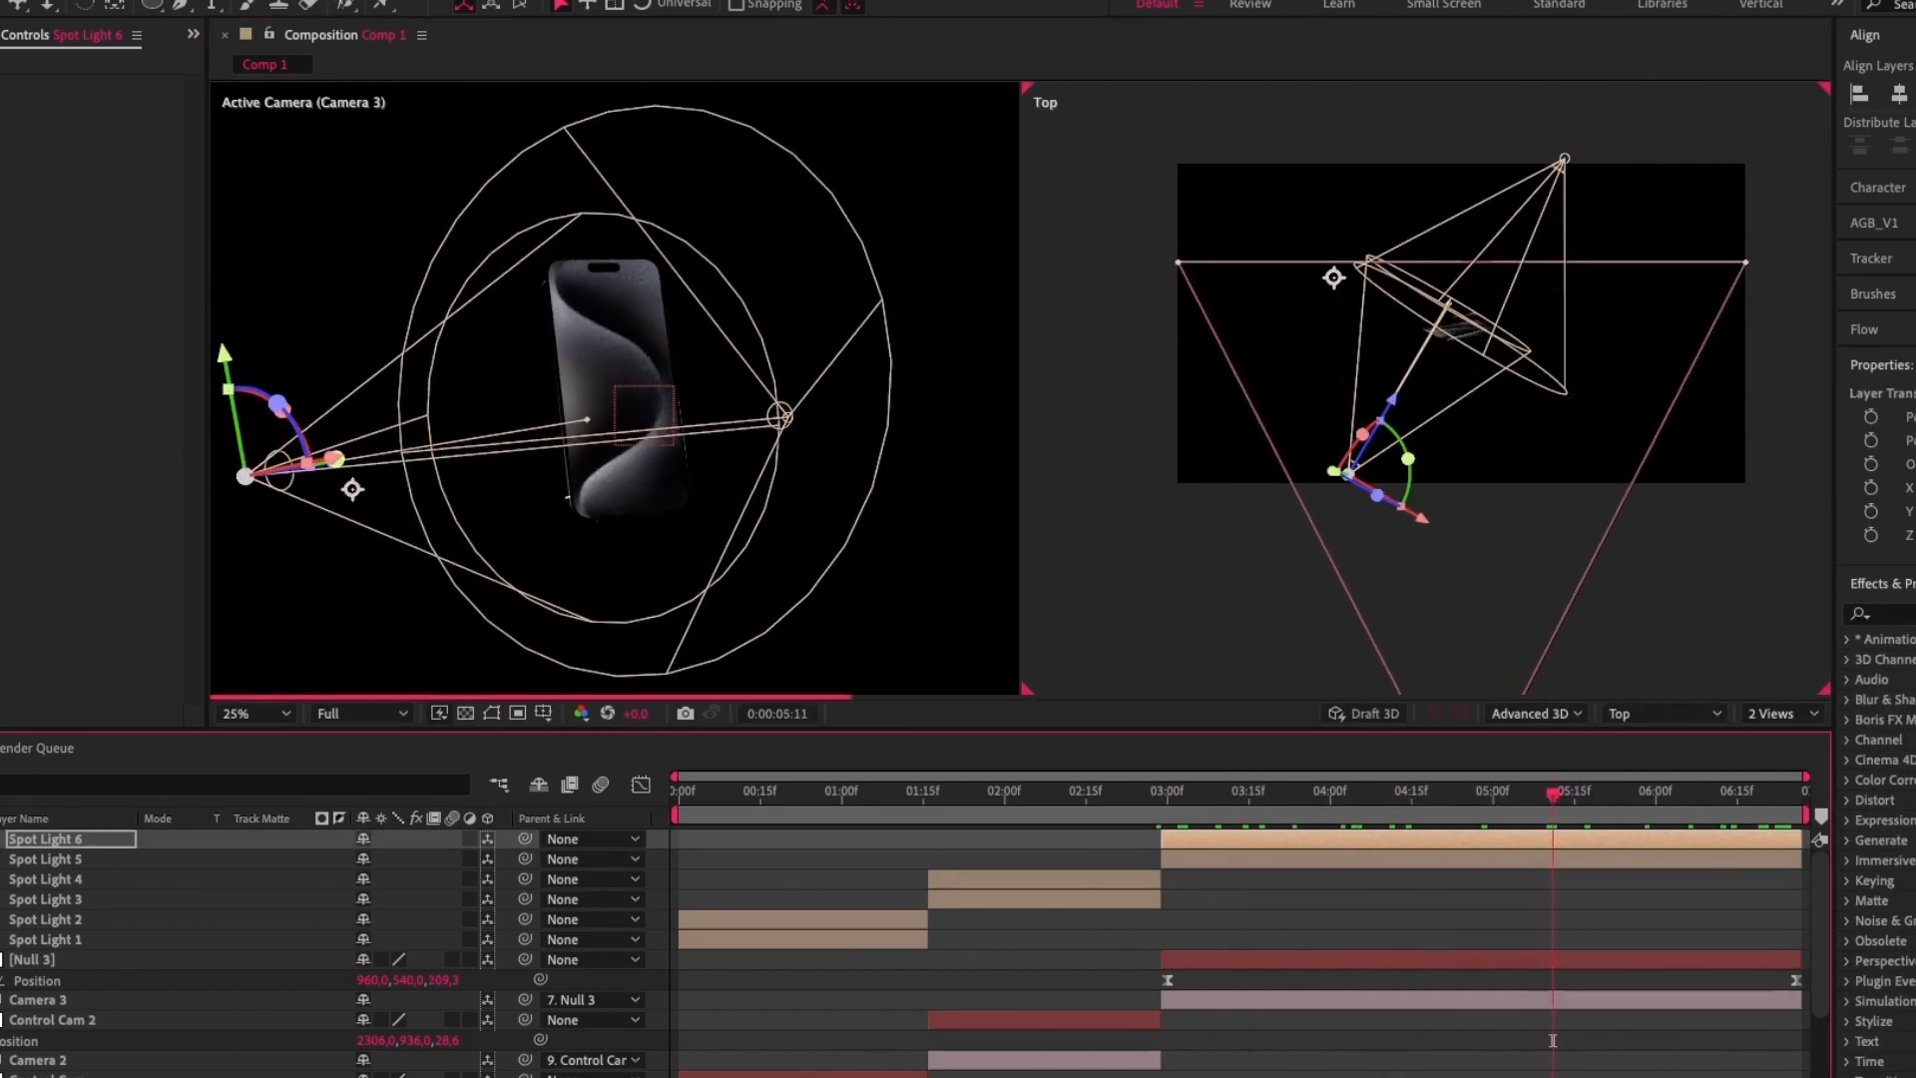
key(F2)
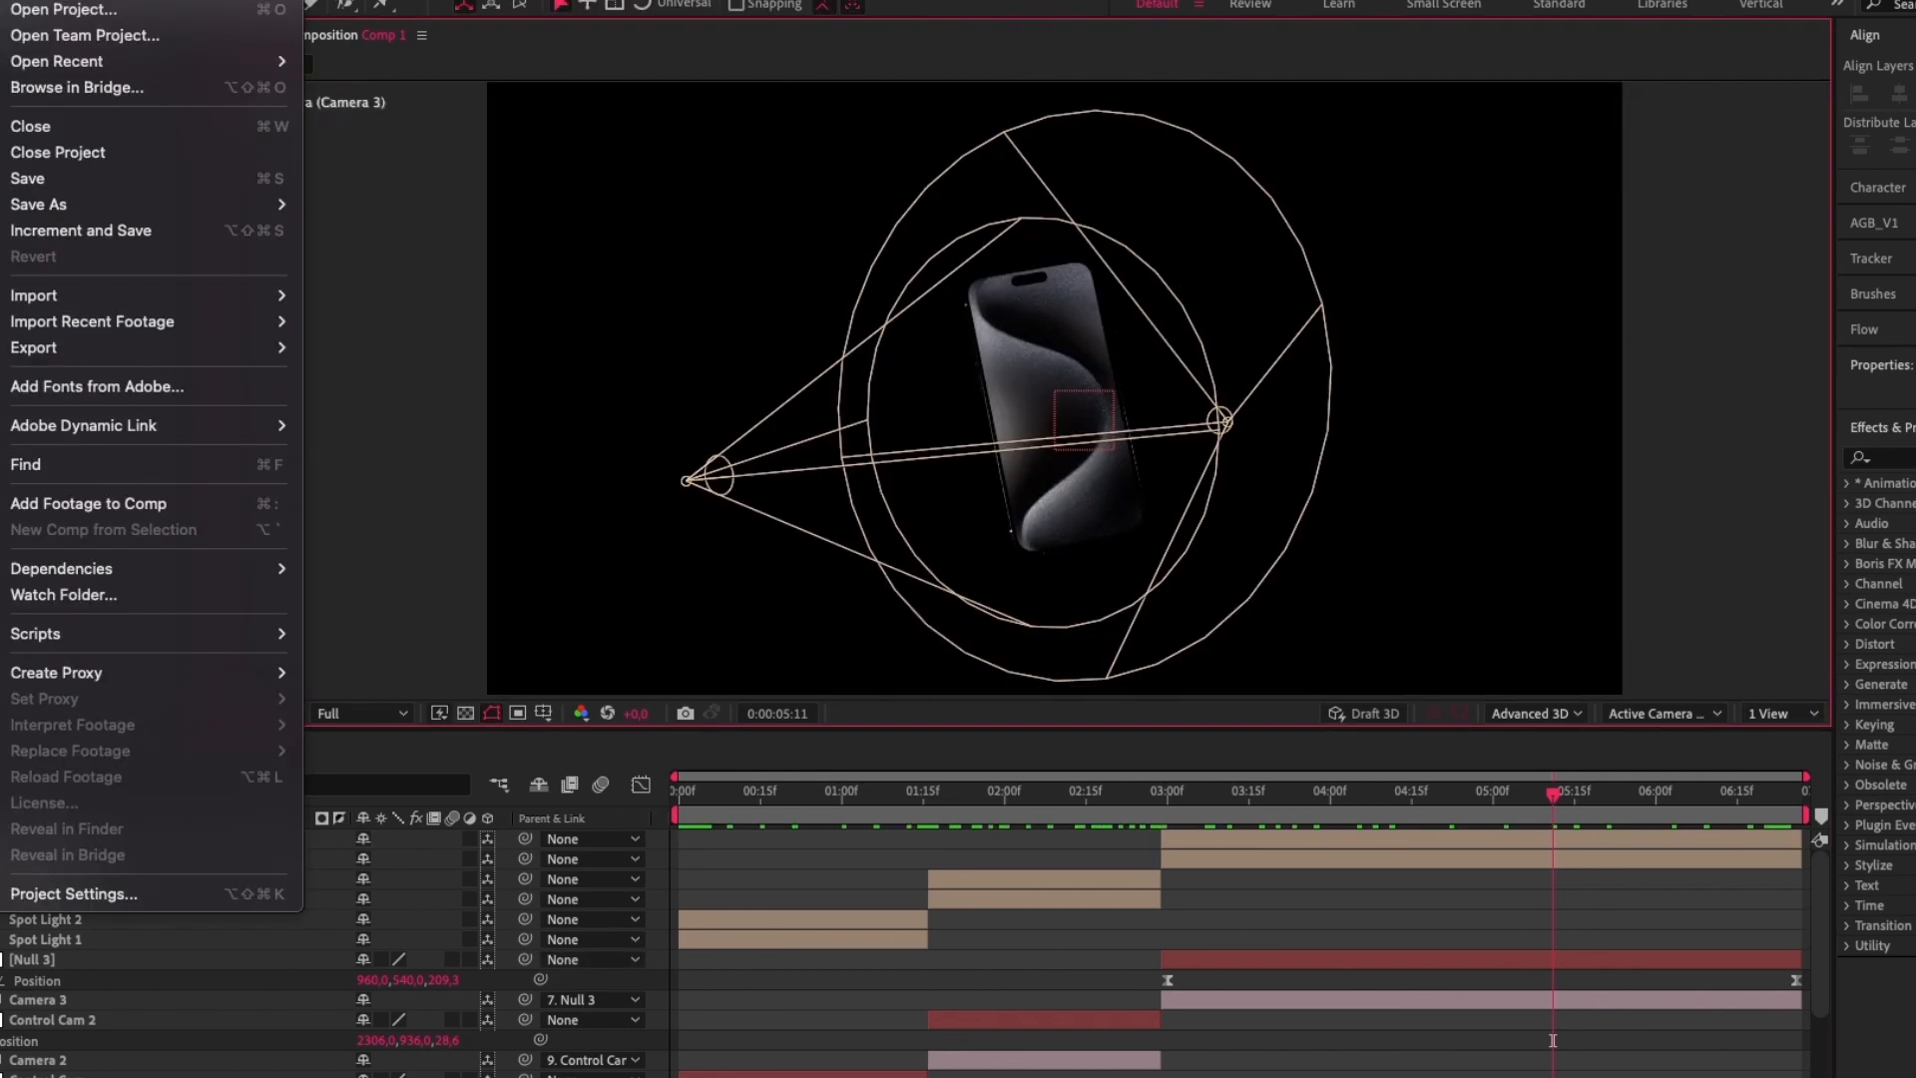